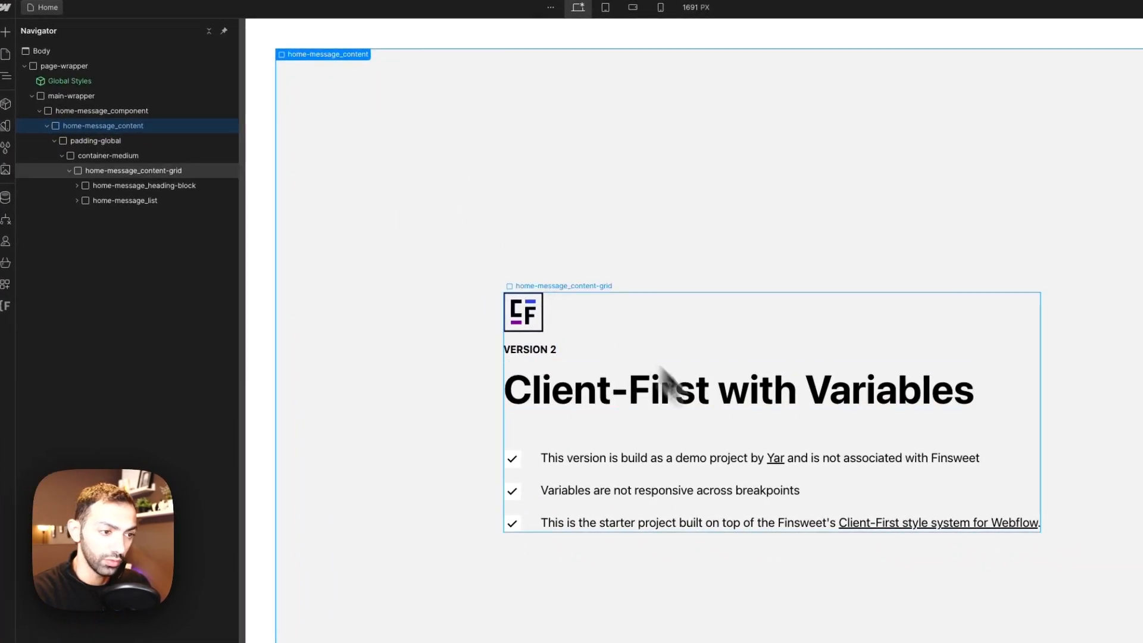
Step: Open the Style Guide page of the Webflow project
{"action": "left_click", "coordinate": [657, 396]}
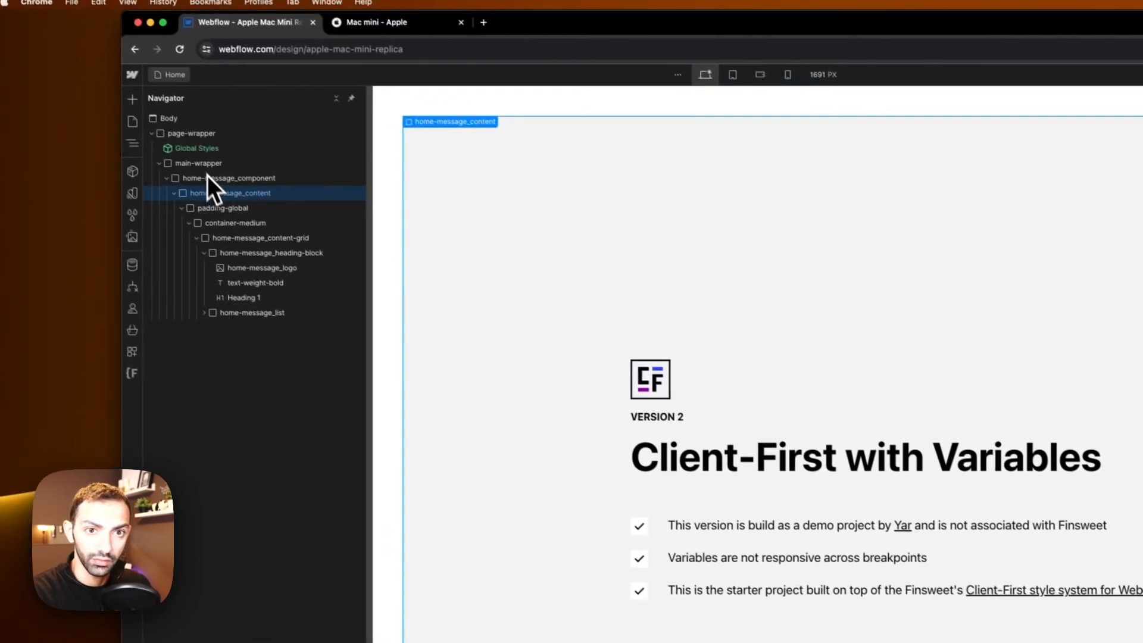
{"action": "left_click", "coordinate": [88, 113]}
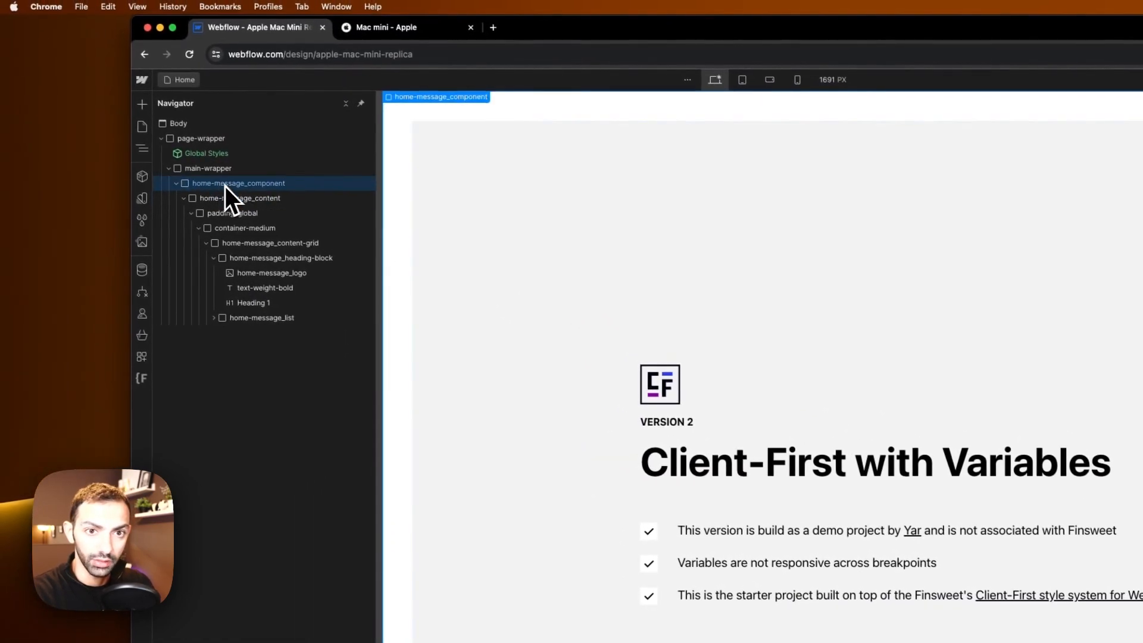
{"action": "left_click", "coordinate": [144, 126]}
{"action": "left_click", "coordinate": [226, 186]}
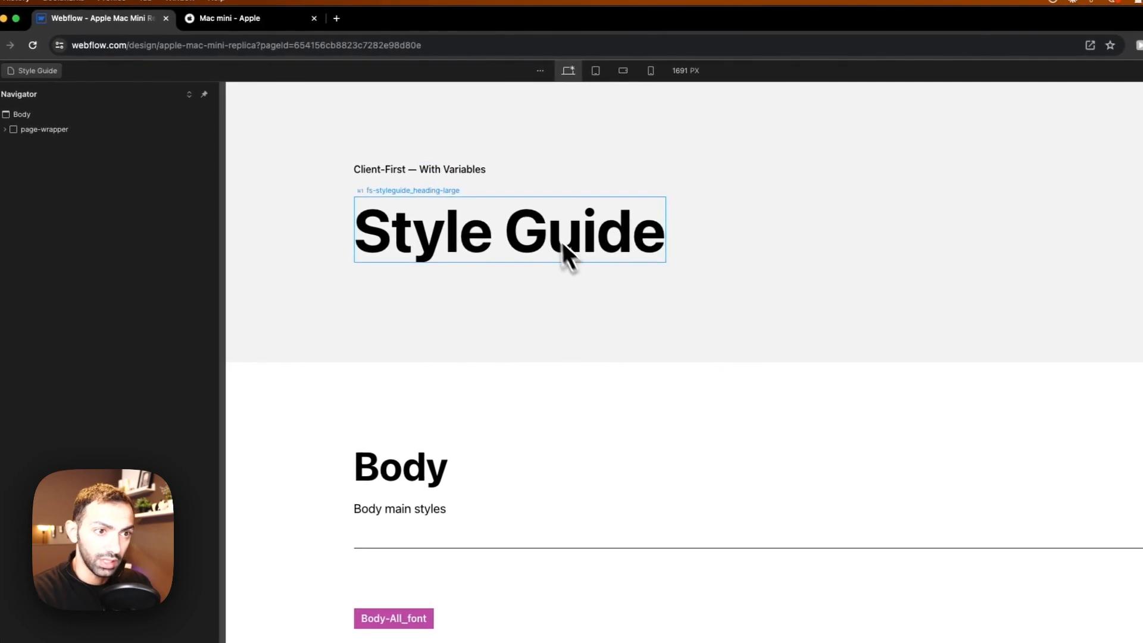
{"action": "scroll", "coordinate": [684, 444], "scroll_direction": "down", "scroll_amount": 6}
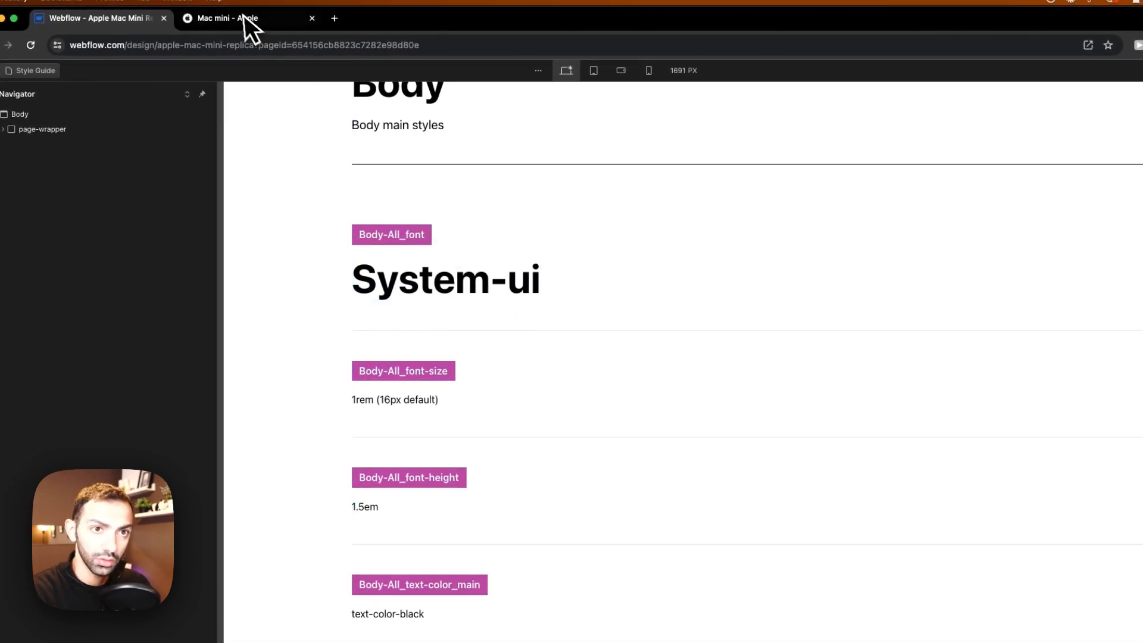
{"action": "left_click", "coordinate": [245, 18]}
{"action": "scroll", "coordinate": [534, 431], "scroll_direction": "down", "scroll_amount": 5}
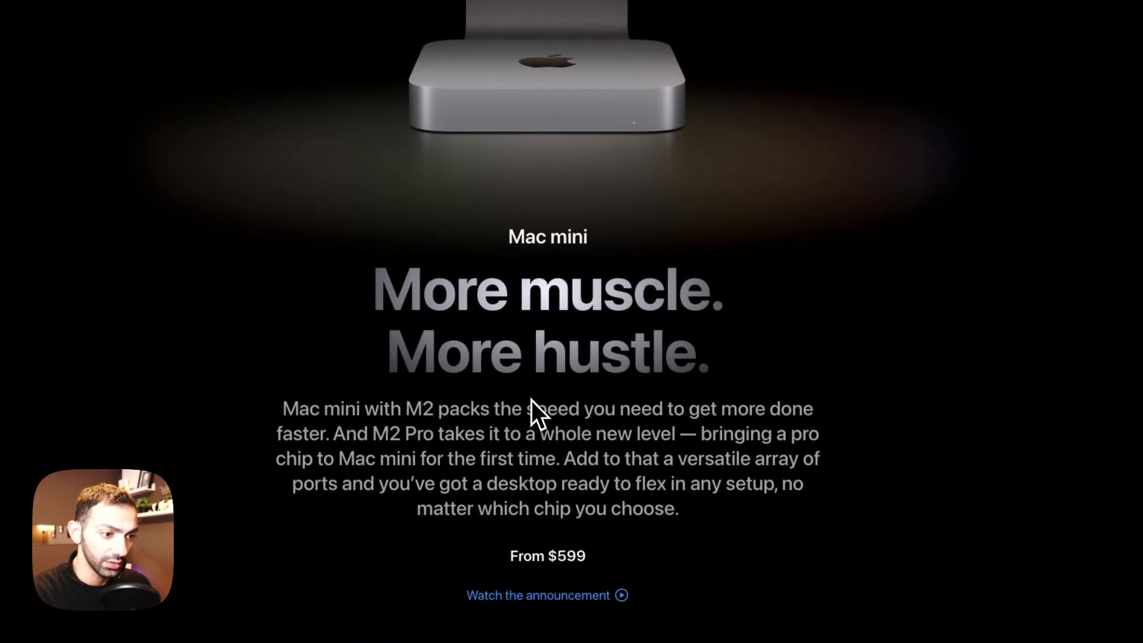
{"action": "triple_click", "coordinate": [516, 337]}
{"action": "double_click", "coordinate": [516, 289]}
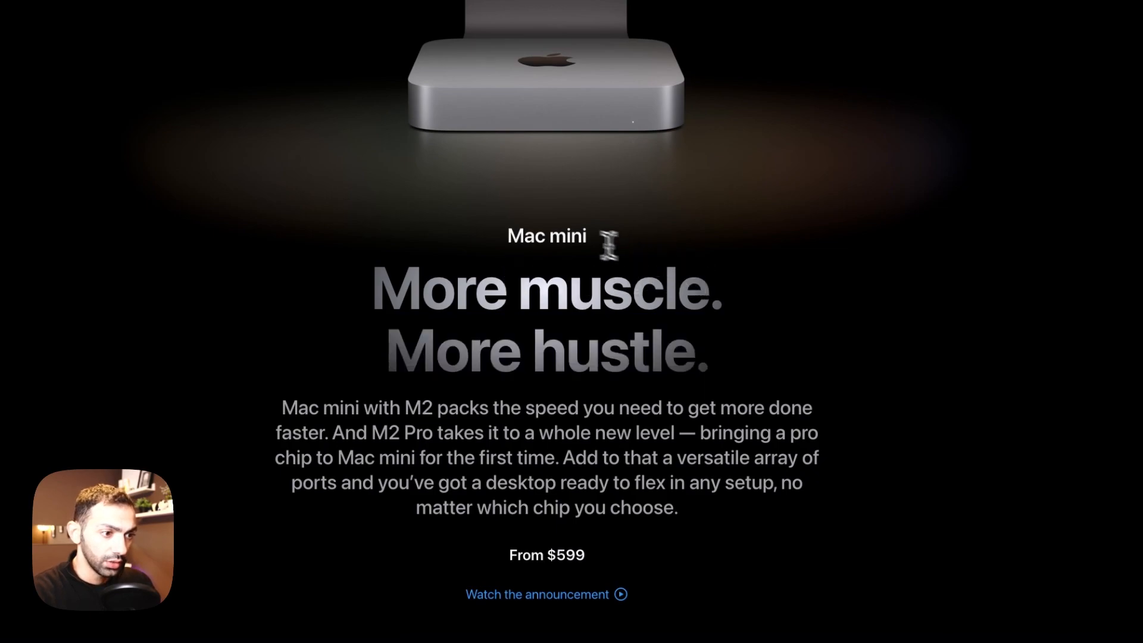
{"action": "right_click", "coordinate": [569, 236]}
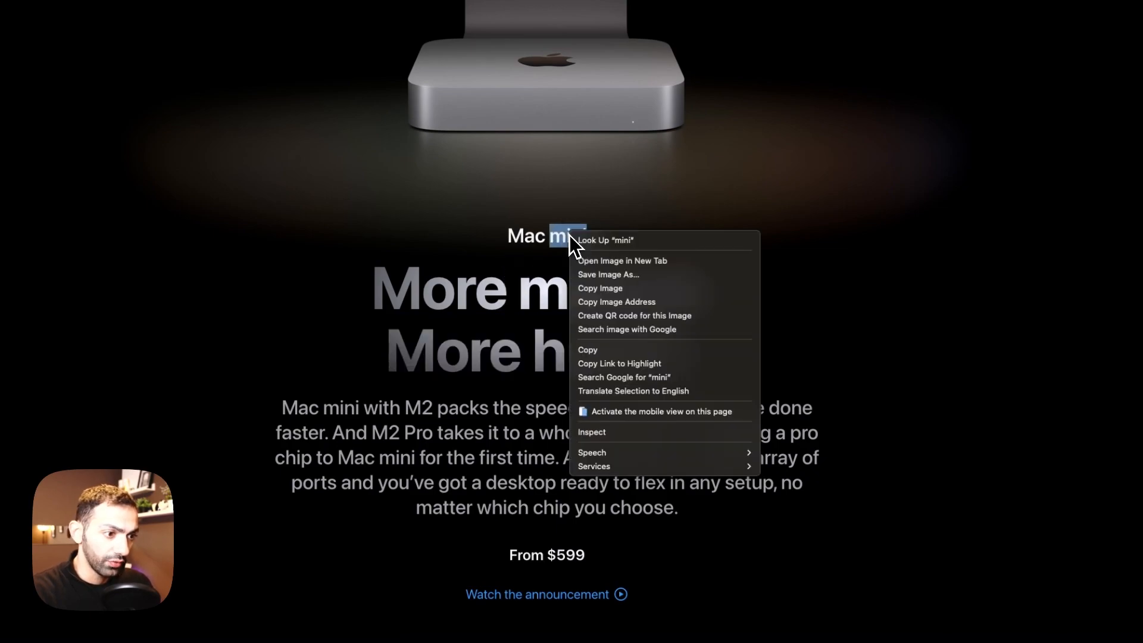
{"action": "left_click", "coordinate": [610, 433]}
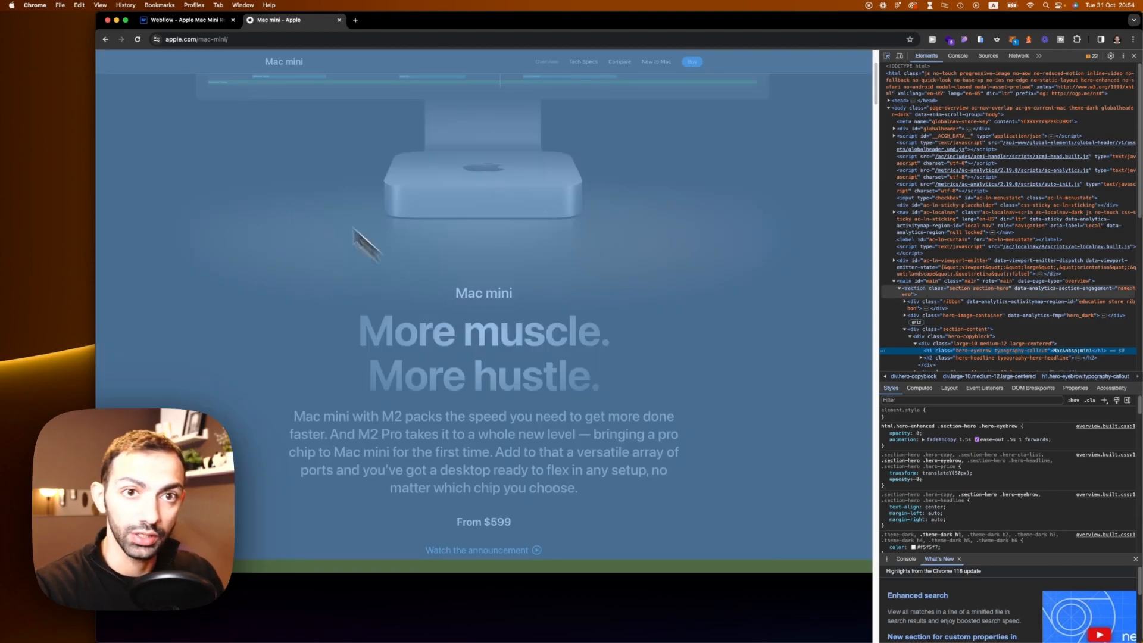
Step: Select the H1 sample heading on the style guide and switch its style selector to All H1 Headings
{"action": "left_click", "coordinate": [186, 22]}
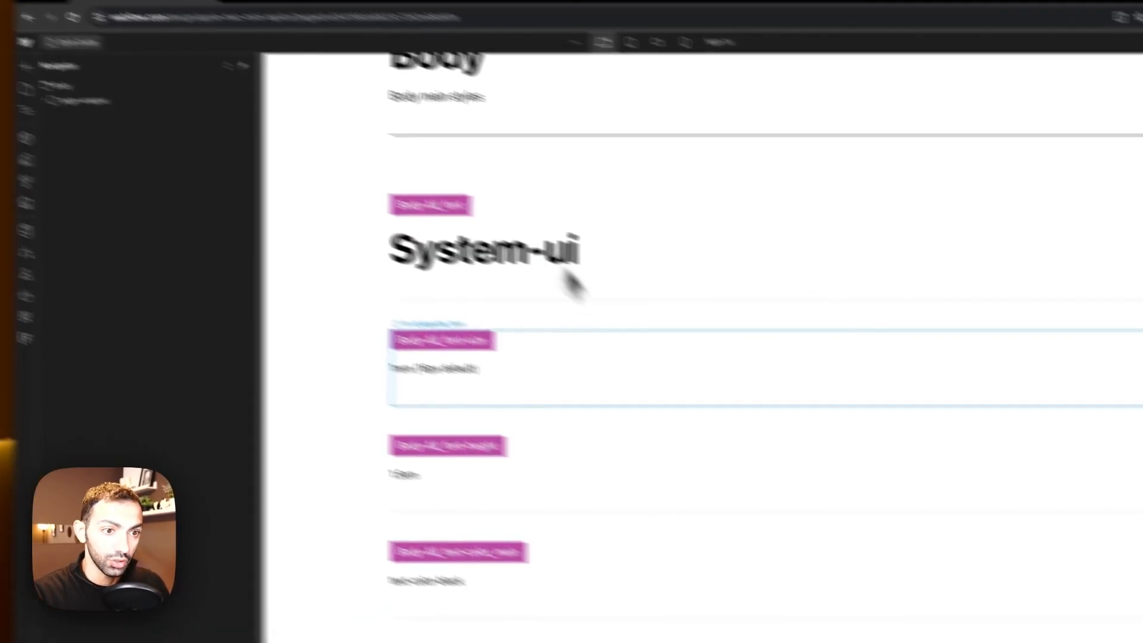
{"action": "scroll", "coordinate": [467, 424], "scroll_direction": "down", "scroll_amount": 20}
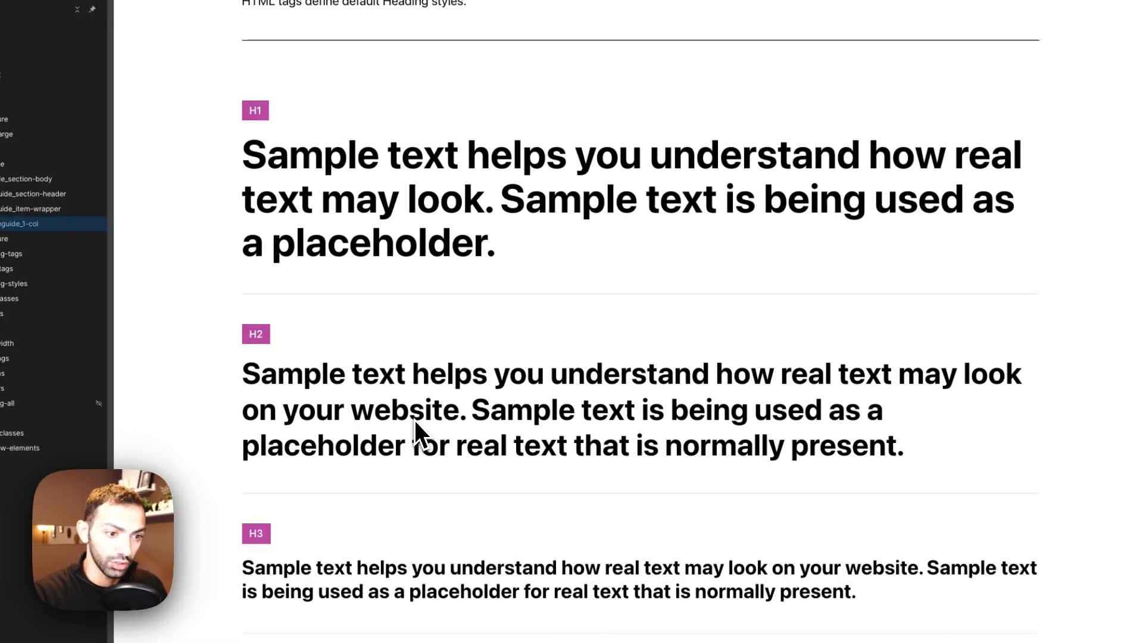
{"action": "left_click", "coordinate": [375, 259]}
{"action": "left_click", "coordinate": [1078, 83]}
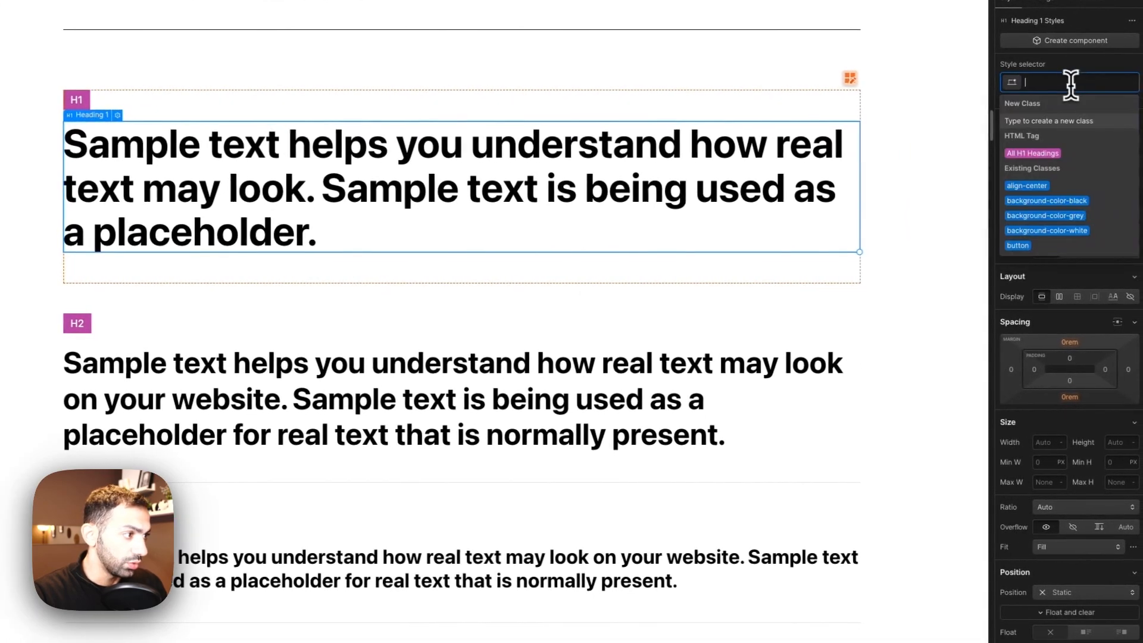
{"action": "left_click", "coordinate": [1046, 153]}
{"action": "scroll", "coordinate": [1072, 523], "scroll_direction": "down", "scroll_amount": 5}
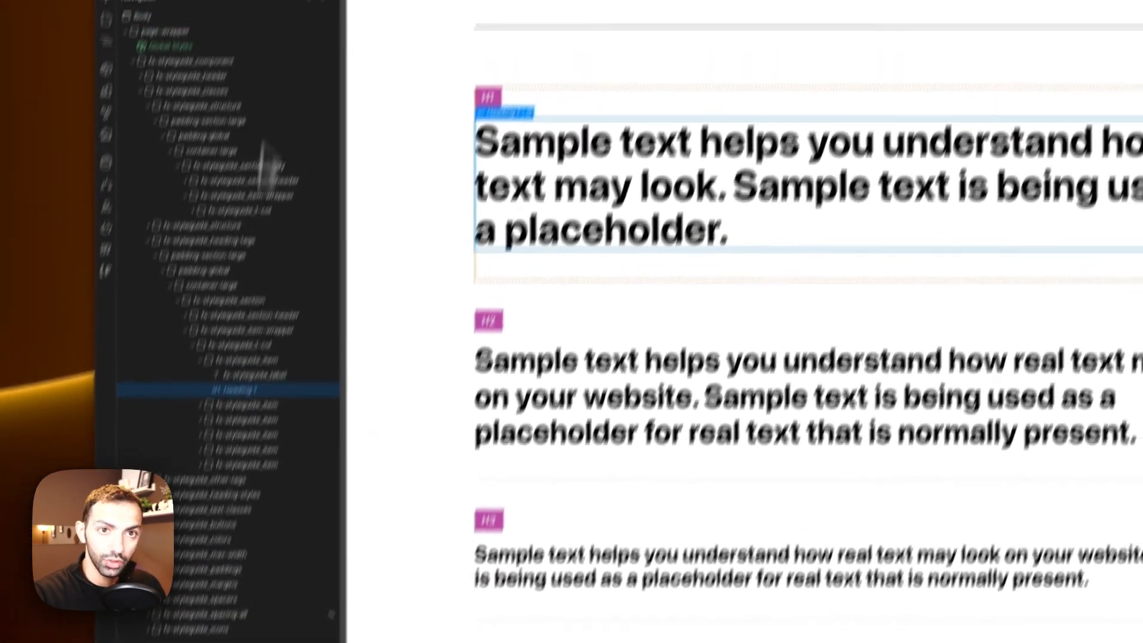
Step: Set the headings/h1_font-size variable value to 32/16 rem to match Apple's eyebrow heading
{"action": "left_click", "coordinate": [341, 22]}
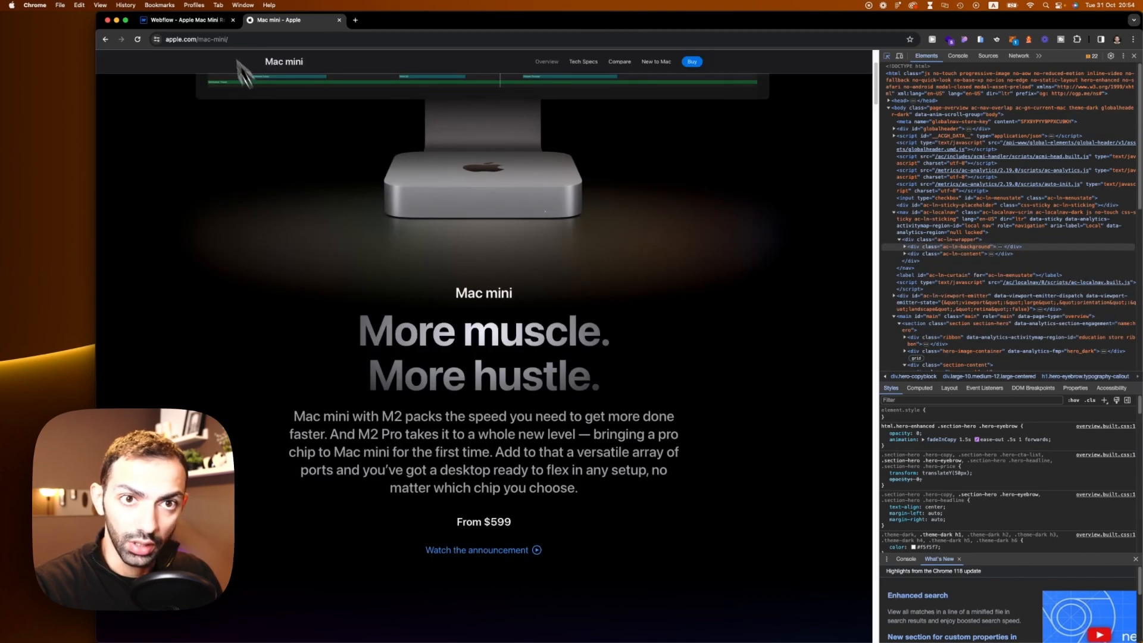
{"action": "left_click", "coordinate": [188, 20]}
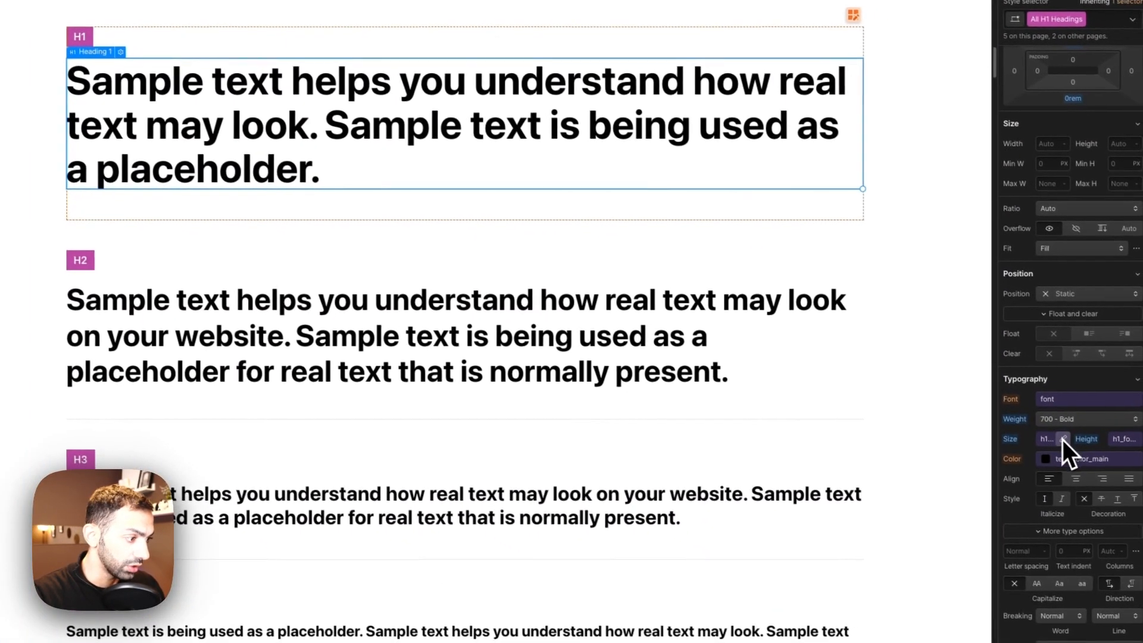
{"action": "left_click", "coordinate": [1062, 441]}
{"action": "left_click", "coordinate": [1017, 505]}
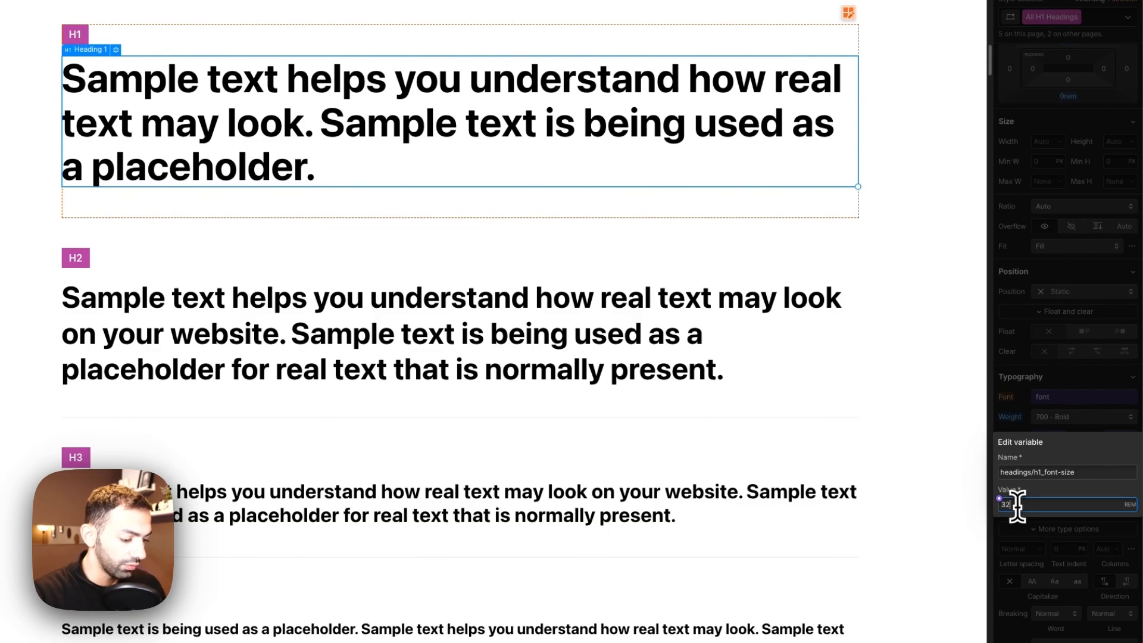
{"action": "type", "text": "32/16"}
{"action": "key", "text": "Return"}
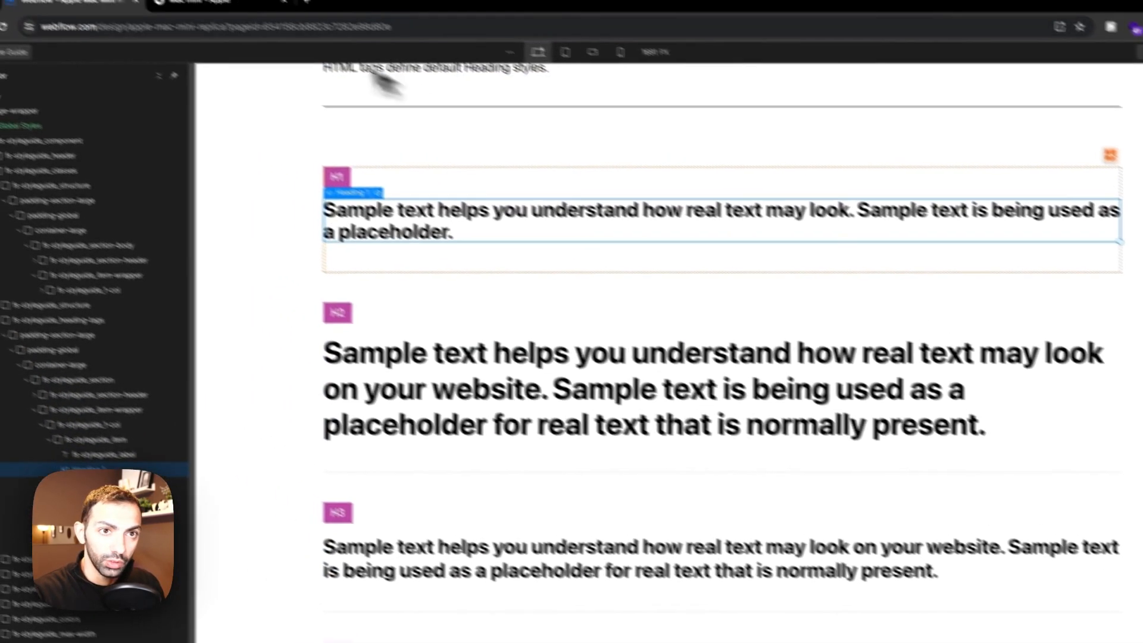
Step: Select the H2 sample heading, compare Apple's hero headline, and switch the style selector to All H2 Headings
{"action": "left_click", "coordinate": [273, 27]}
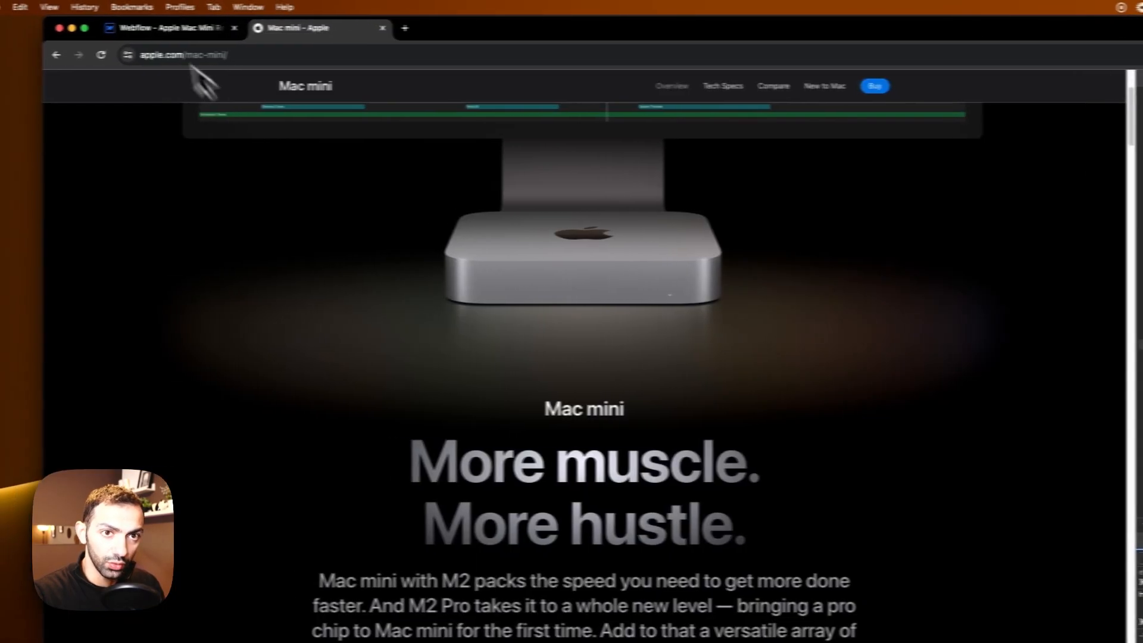
{"action": "left_click", "coordinate": [122, 27]}
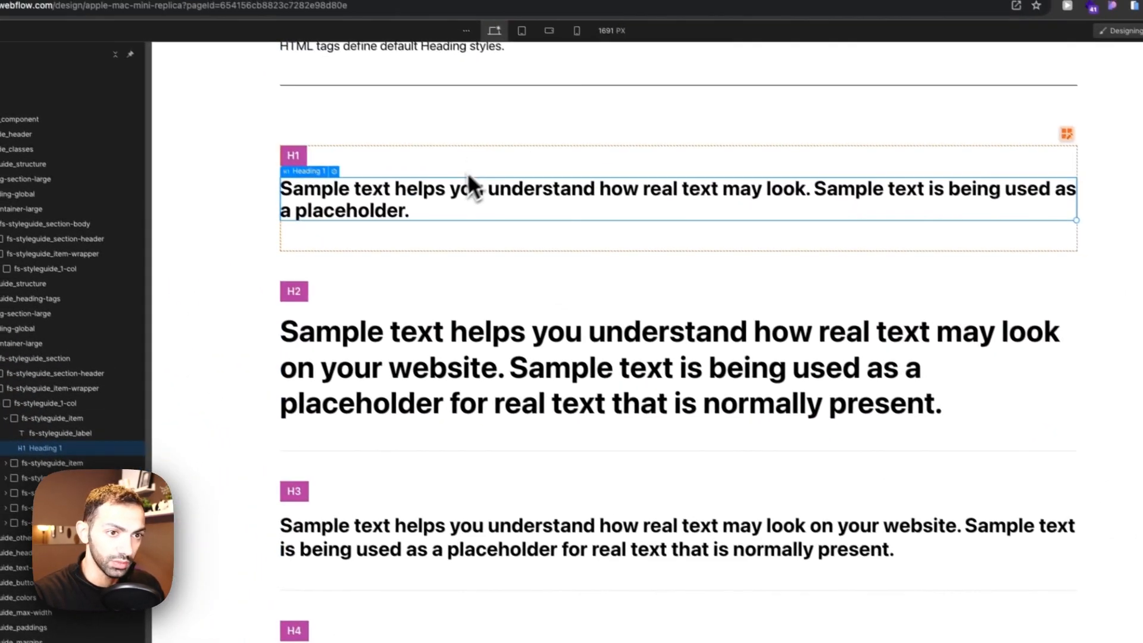
{"action": "left_click", "coordinate": [527, 346]}
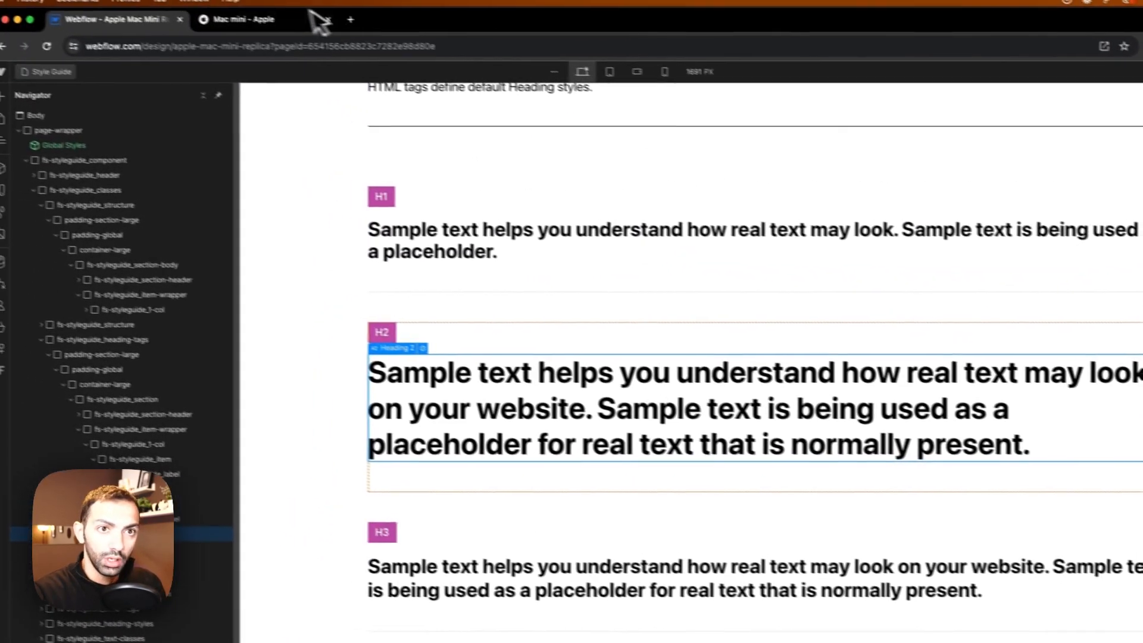
{"action": "left_click", "coordinate": [291, 17]}
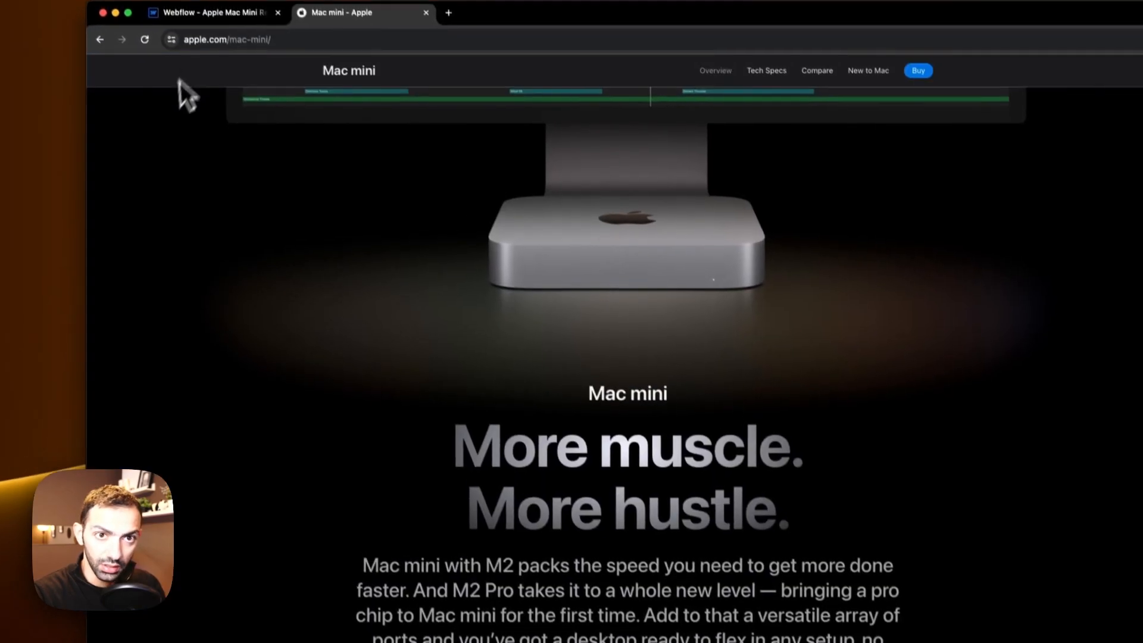
{"action": "left_click", "coordinate": [219, 24]}
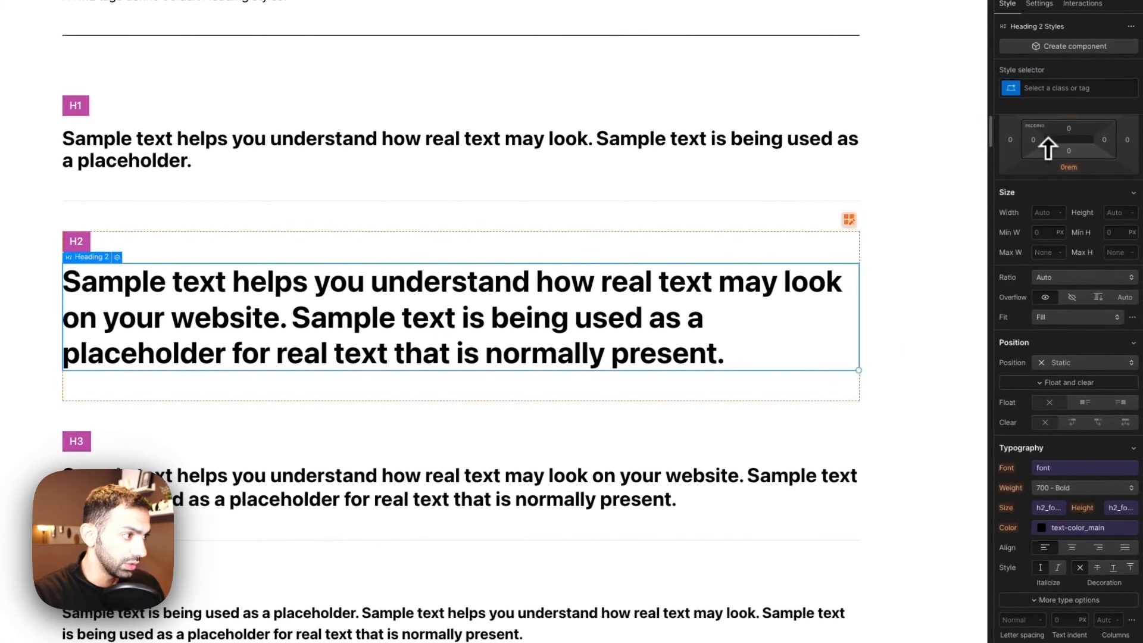
{"action": "left_click", "coordinate": [1043, 159]}
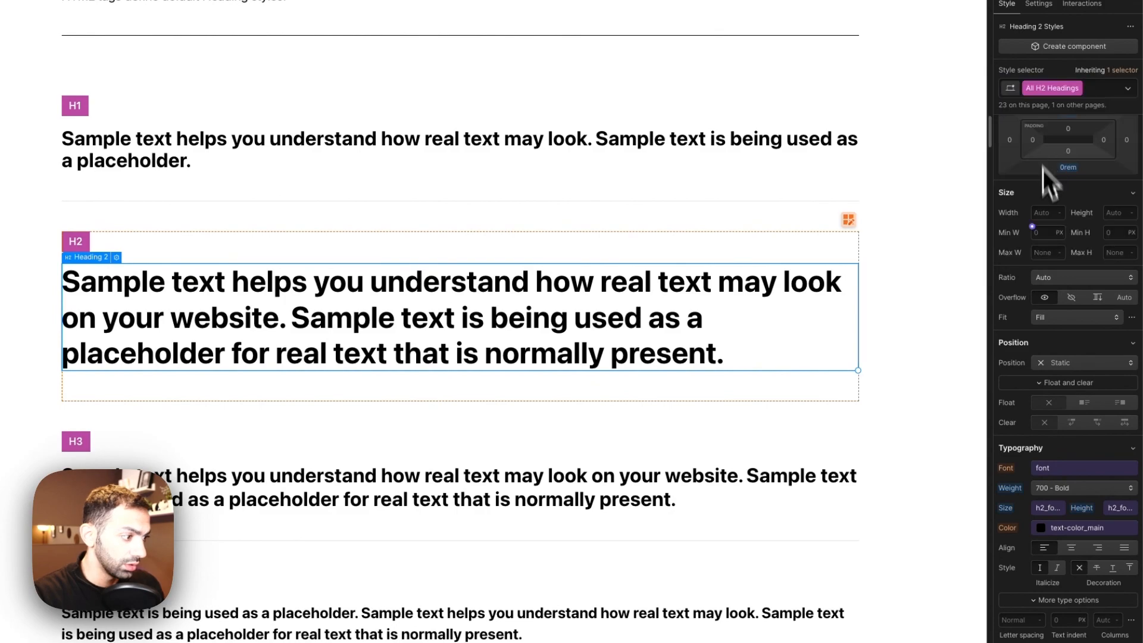
Step: Set the headings/h2_font-size variable value to 96/16 rem
{"action": "left_click", "coordinate": [1061, 508]}
{"action": "key", "text": "Tab"}
{"action": "type", "text": "96/16"}
{"action": "key", "text": "Return"}
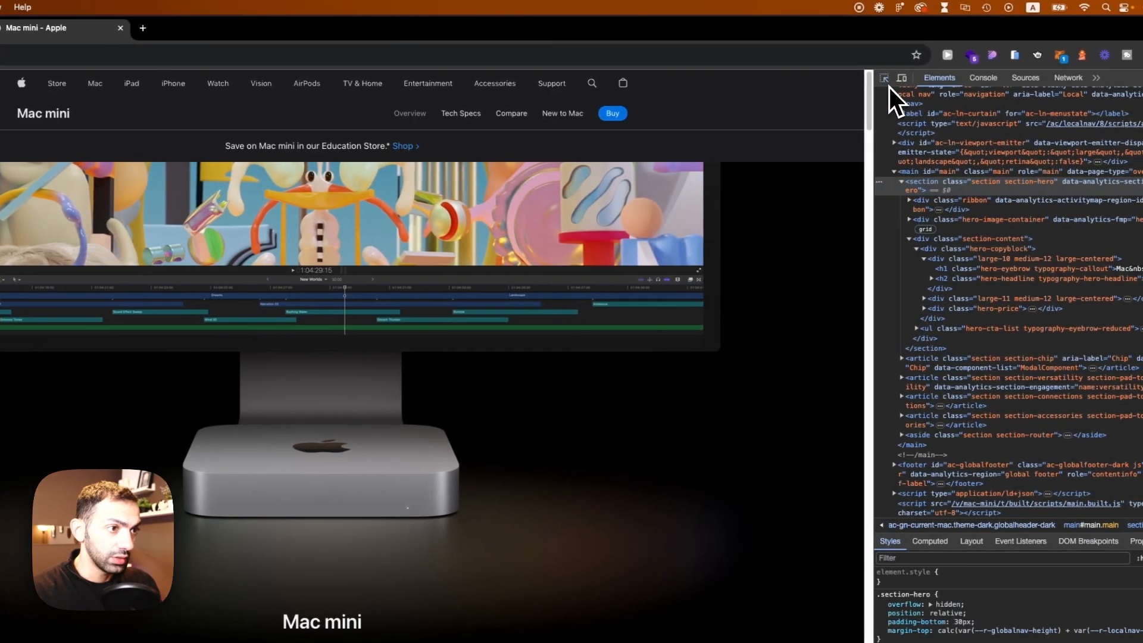
Step: Inspect the max-width of the Apple page's navigation and gallery containers in DevTools
{"action": "left_click", "coordinate": [883, 78]}
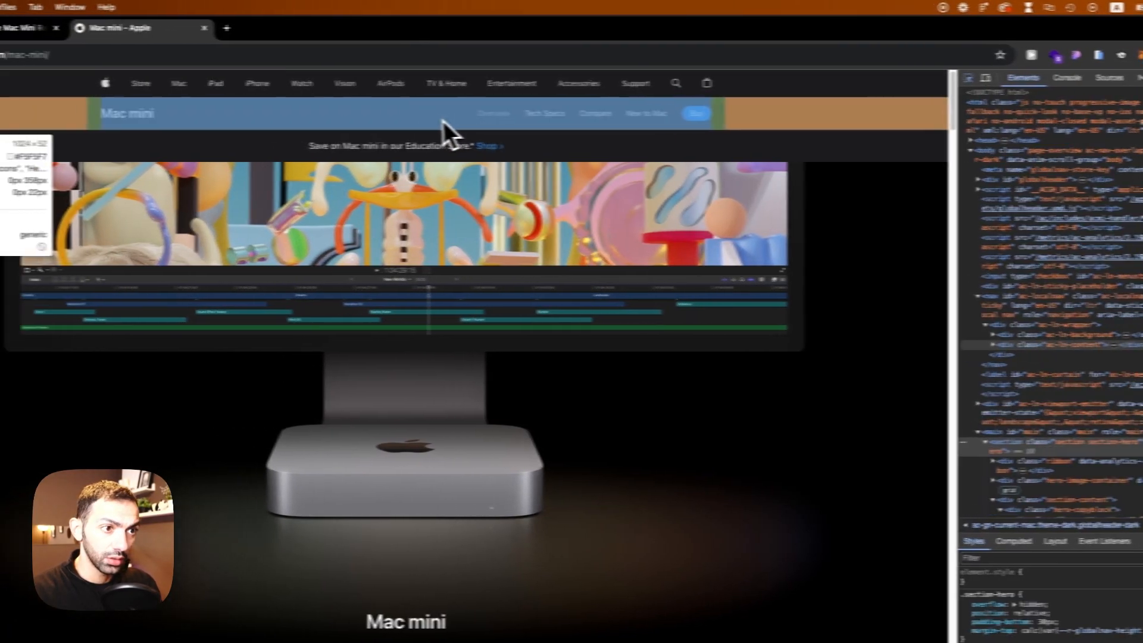
{"action": "left_click", "coordinate": [354, 121]}
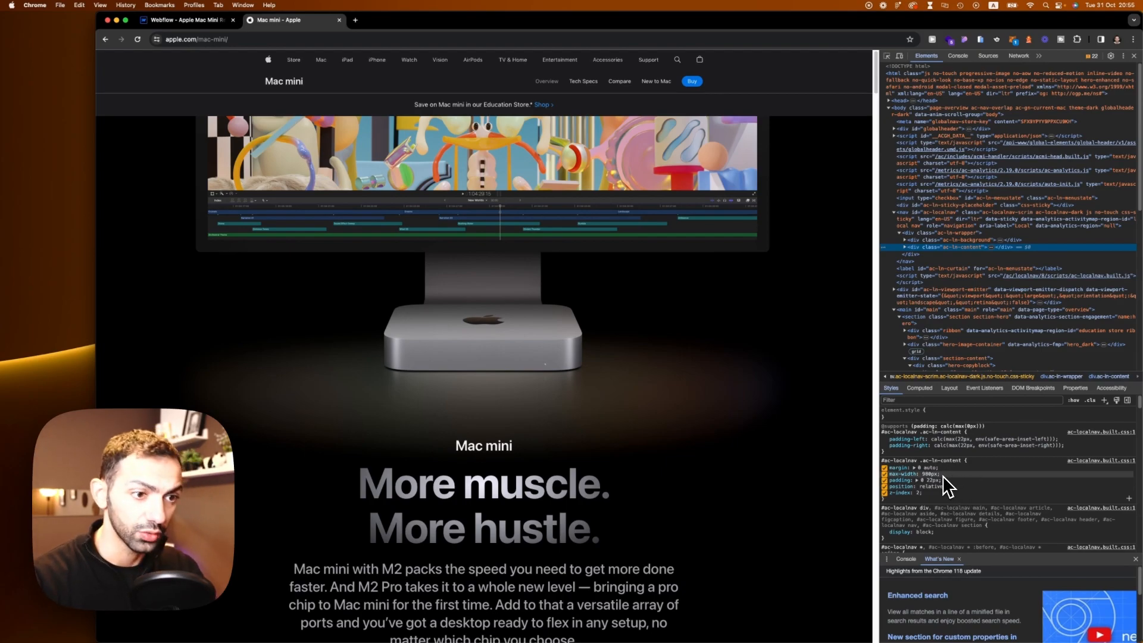
{"action": "scroll", "coordinate": [421, 528], "scroll_direction": "down", "scroll_amount": 20}
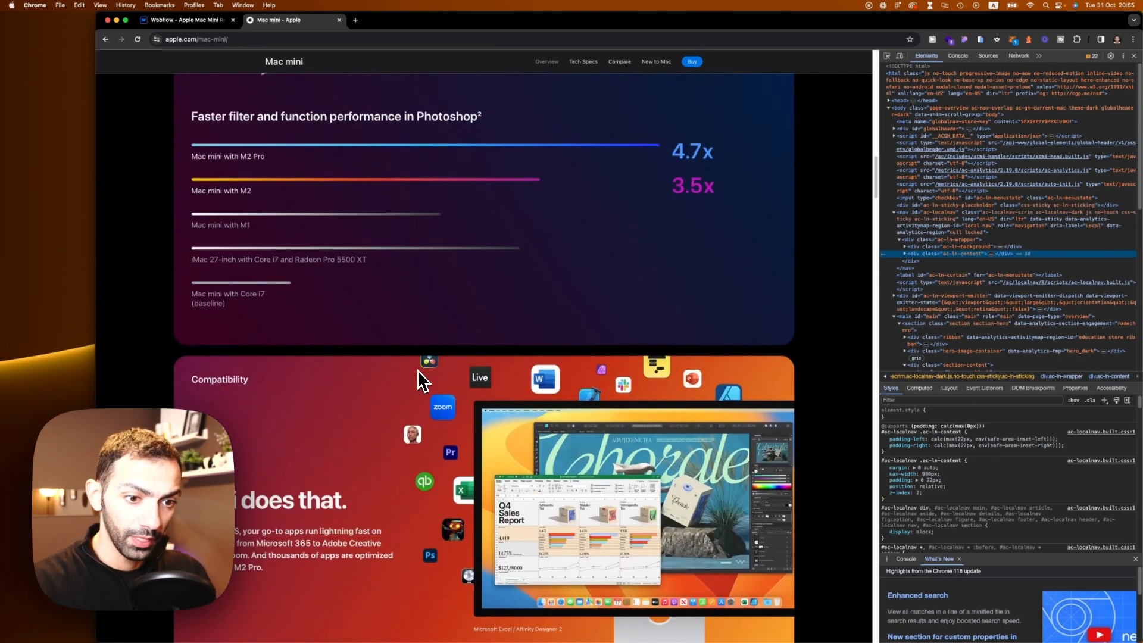
{"action": "scroll", "coordinate": [417, 370], "scroll_direction": "up", "scroll_amount": 3}
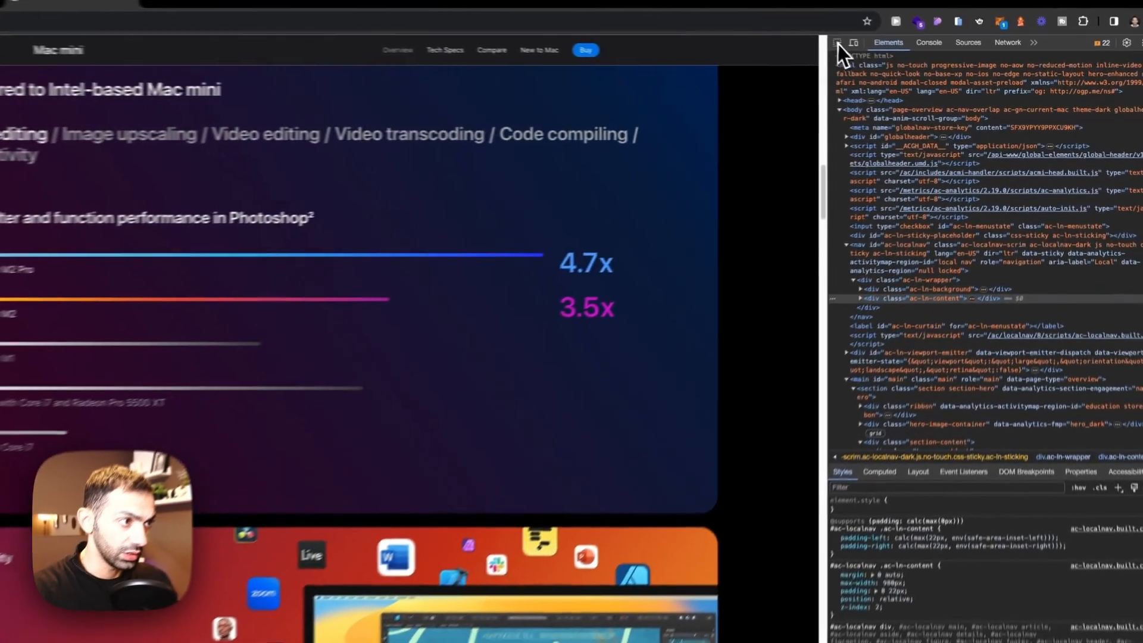
{"action": "left_click", "coordinate": [886, 55]}
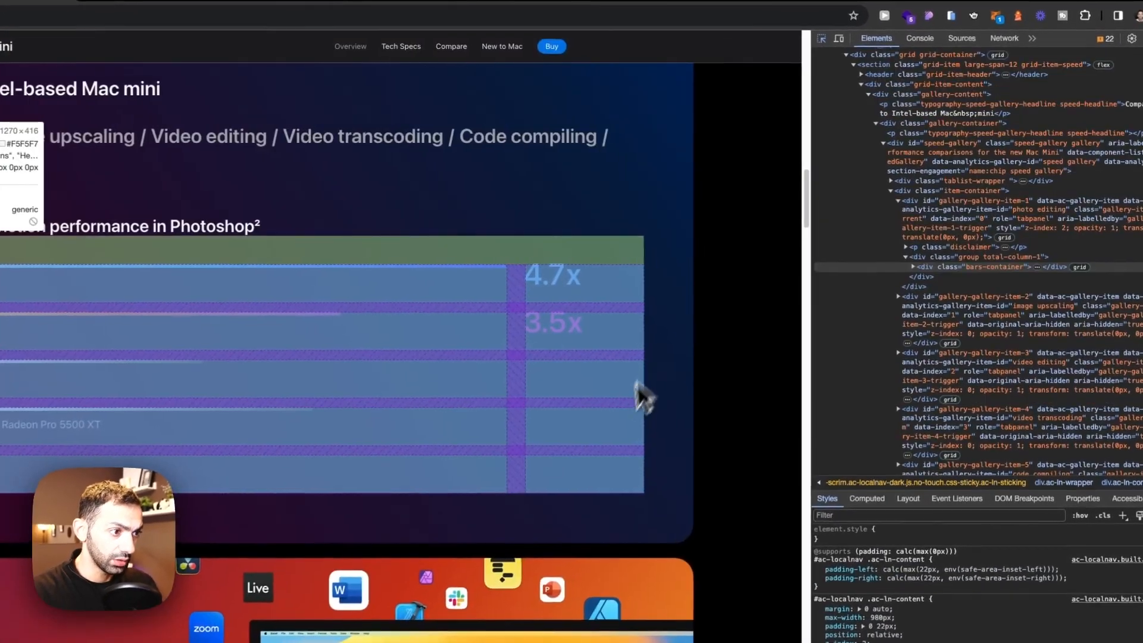
{"action": "left_click", "coordinate": [673, 402]}
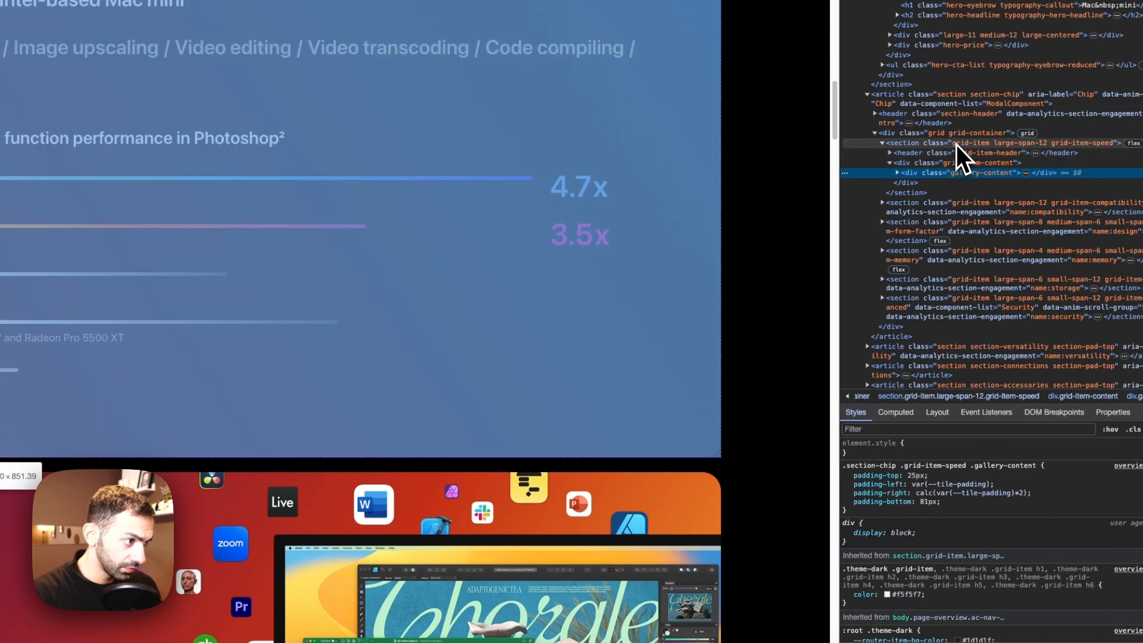
{"action": "left_click", "coordinate": [957, 136]}
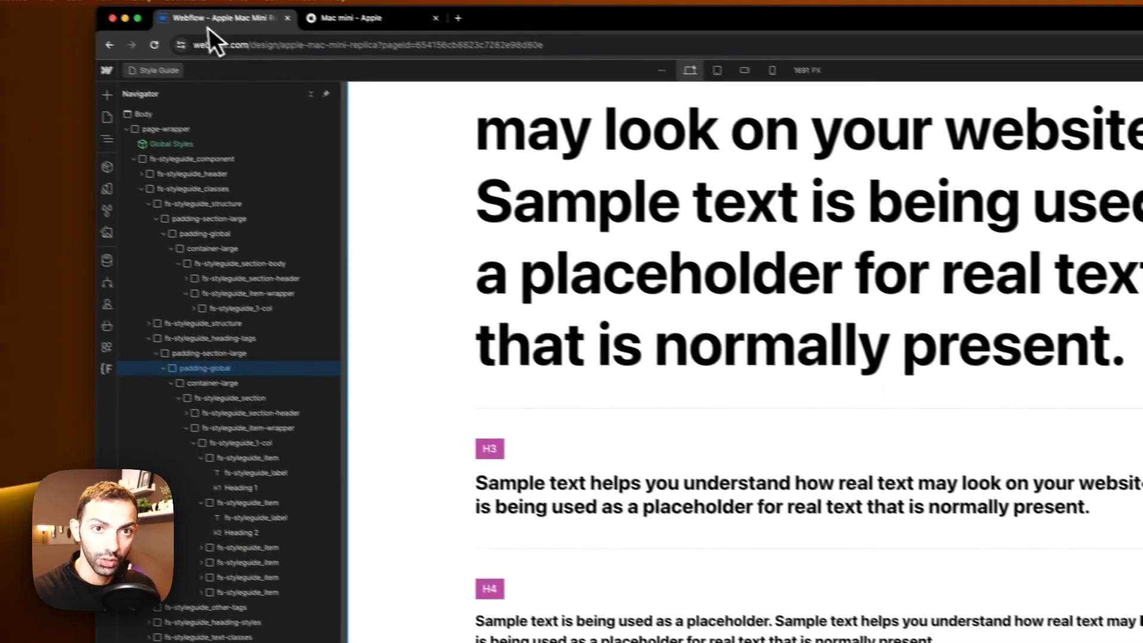
Step: Select the container-large sample and set its container/large max-width variable to 86.875 rem
{"action": "scroll", "coordinate": [844, 482], "scroll_direction": "down", "scroll_amount": 1}
{"action": "scroll", "coordinate": [860, 486], "scroll_direction": "up", "scroll_amount": 20}
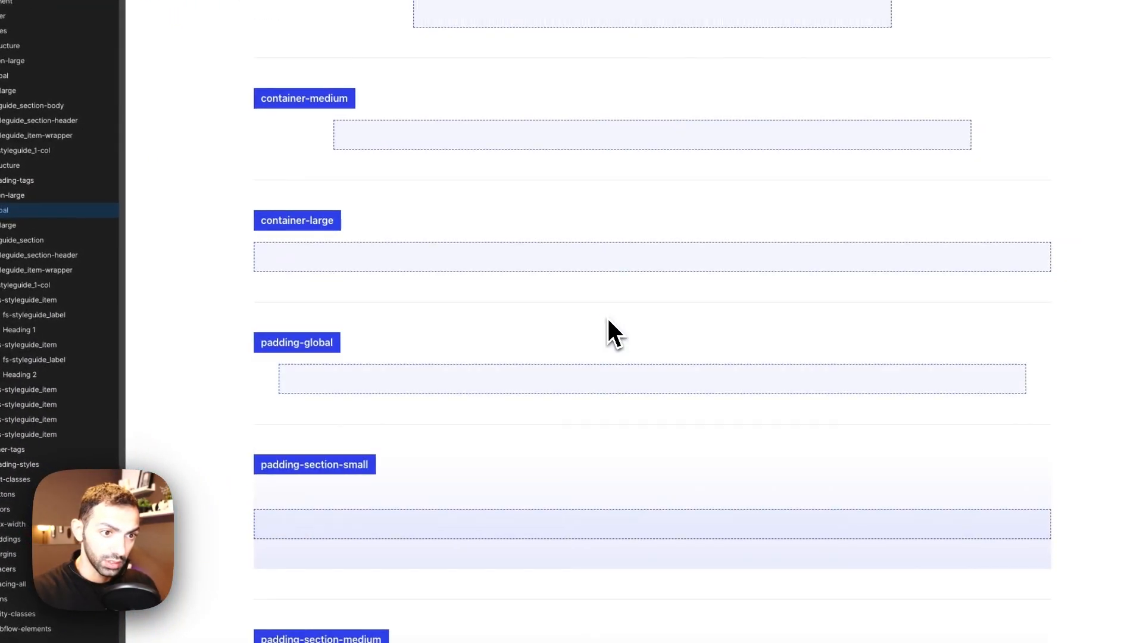
{"action": "scroll", "coordinate": [467, 353], "scroll_direction": "down", "scroll_amount": 4}
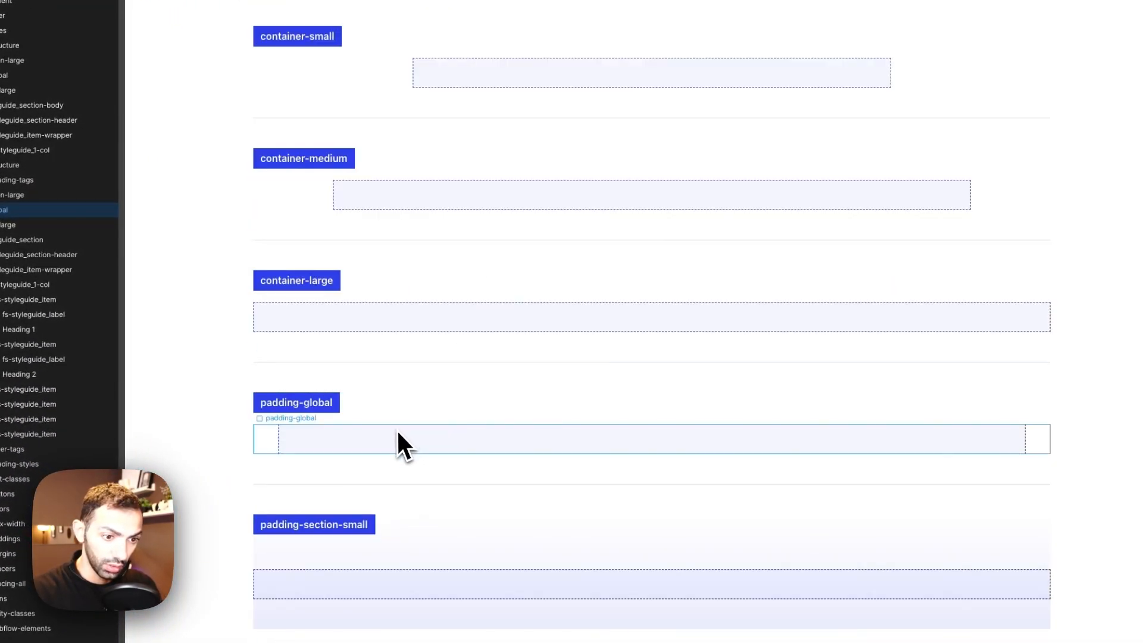
{"action": "left_click", "coordinate": [400, 316]}
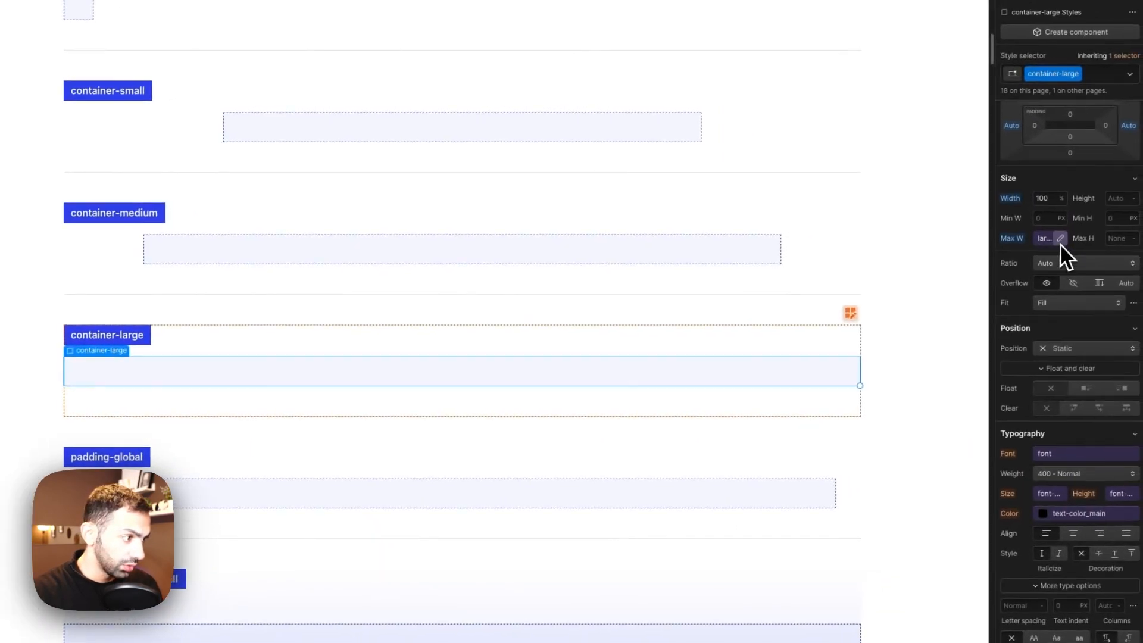
{"action": "left_click", "coordinate": [1060, 243]}
{"action": "left_click", "coordinate": [1055, 305]}
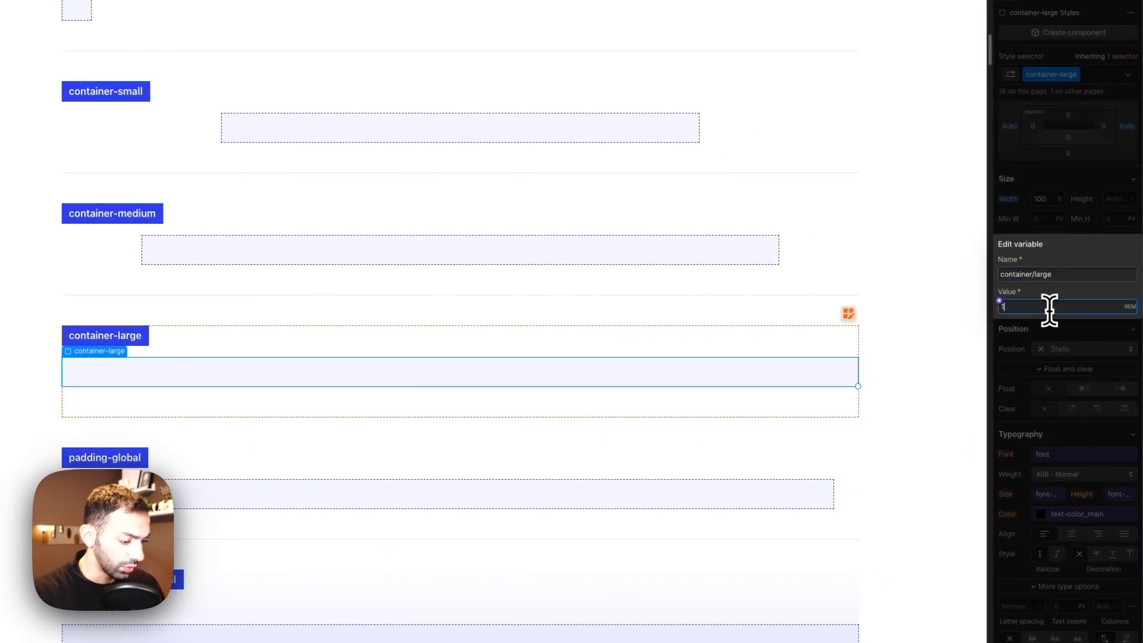
{"action": "key", "text": "Return"}
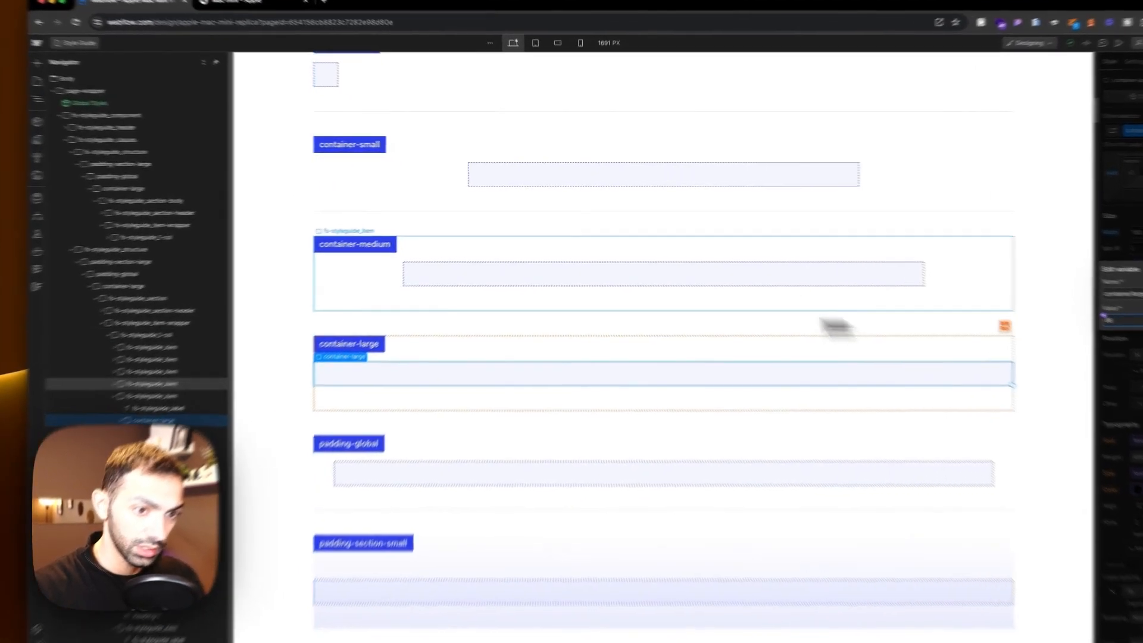
Step: Select the container-medium sample and inspect the max-width of the Apple page's navigation content in DevTools
{"action": "left_click", "coordinate": [684, 282]}
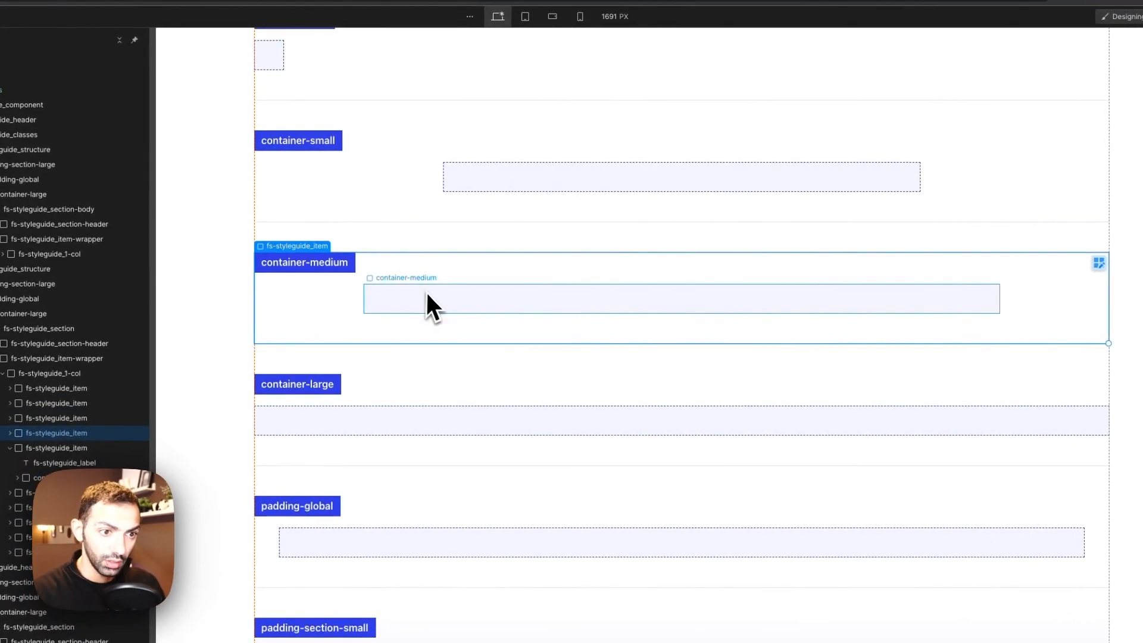
{"action": "left_click", "coordinate": [471, 257]}
{"action": "left_click", "coordinate": [226, 11]}
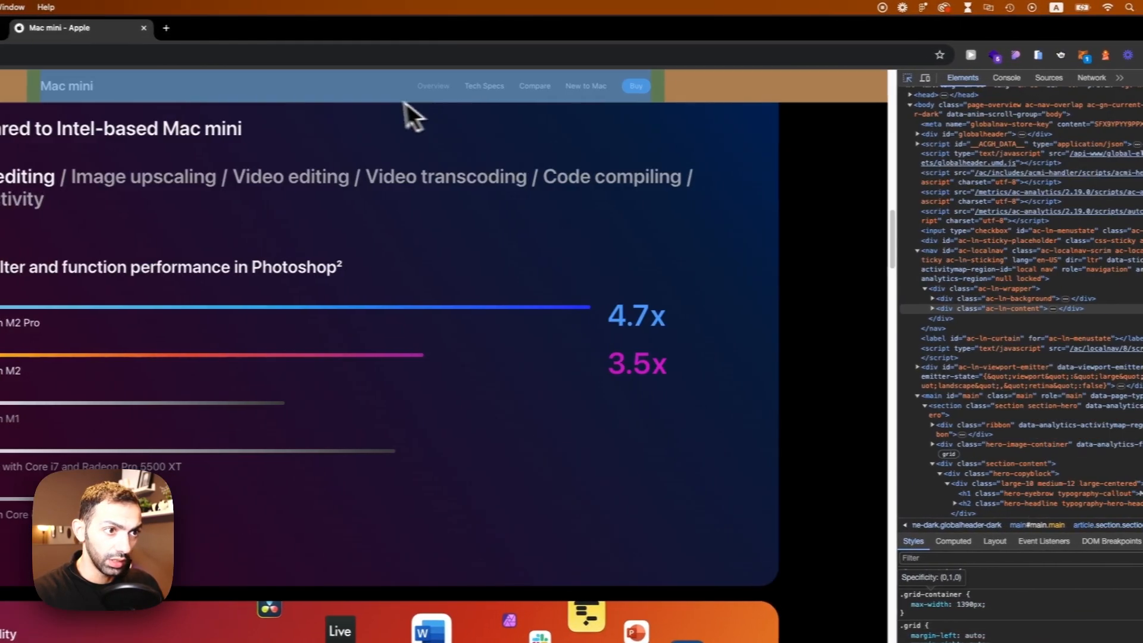
{"action": "left_click", "coordinate": [357, 85]}
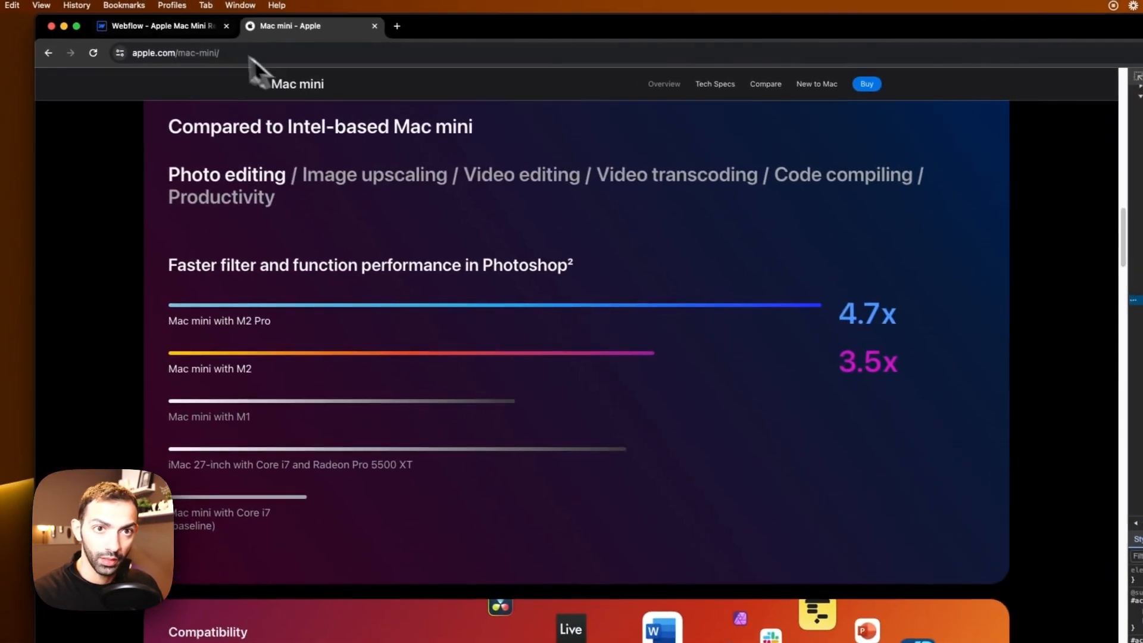
{"action": "left_click", "coordinate": [194, 28]}
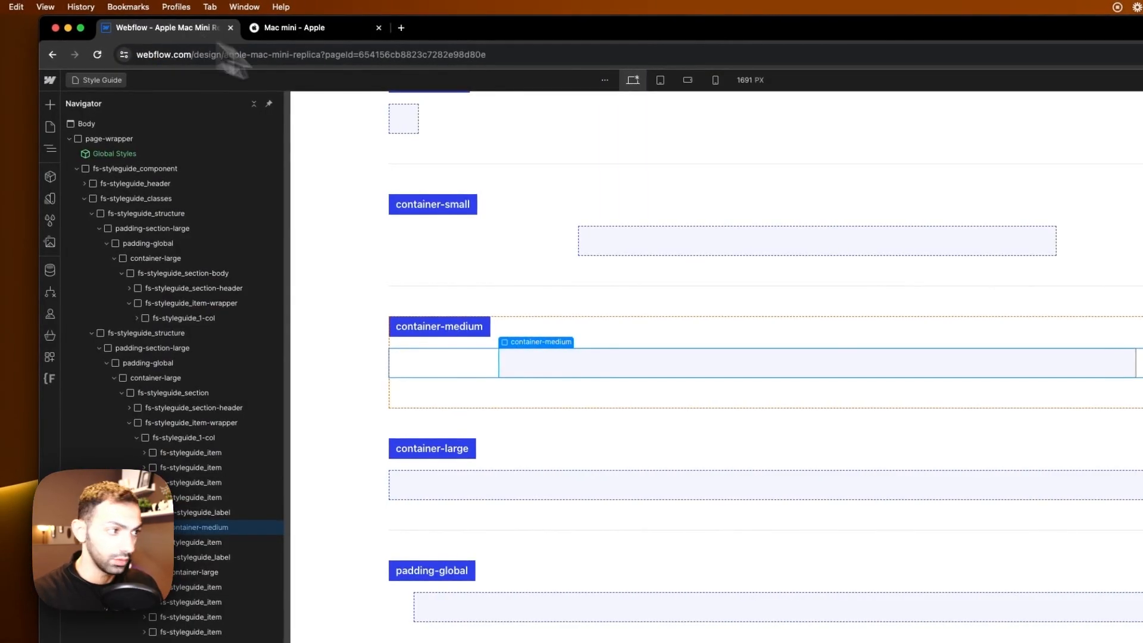
Step: Set the container/medium max-width variable to 61.25 rem
{"action": "left_click", "coordinate": [1061, 297]}
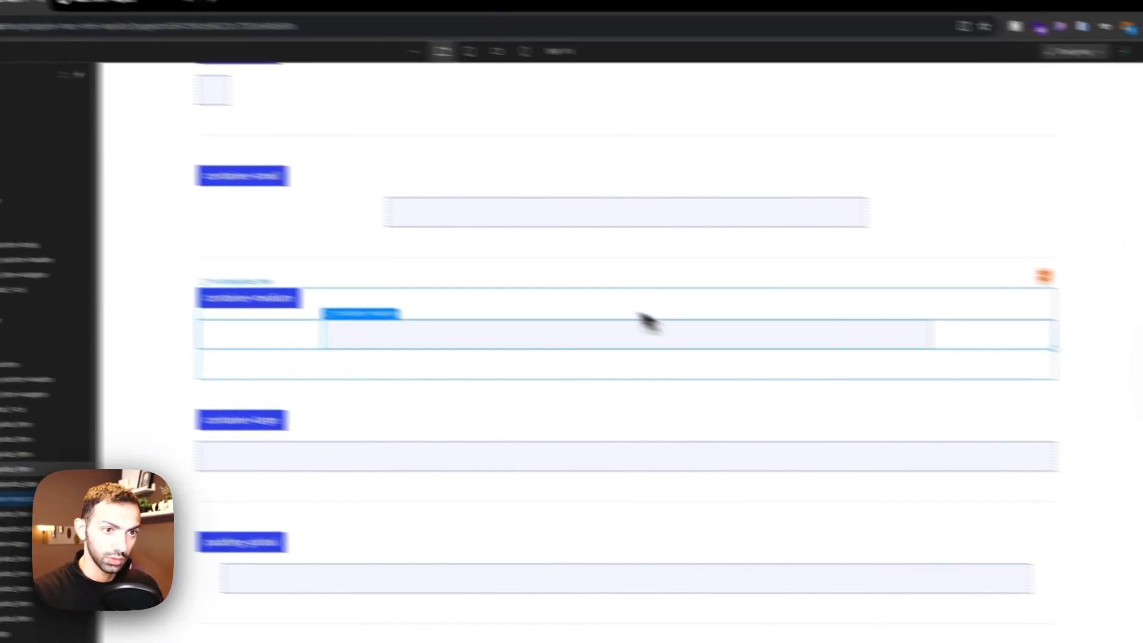
{"action": "left_click", "coordinate": [471, 282]}
Step: Inspect the font size of Apple's 'Supercharged by' headline in DevTools
{"action": "left_click", "coordinate": [235, 26]}
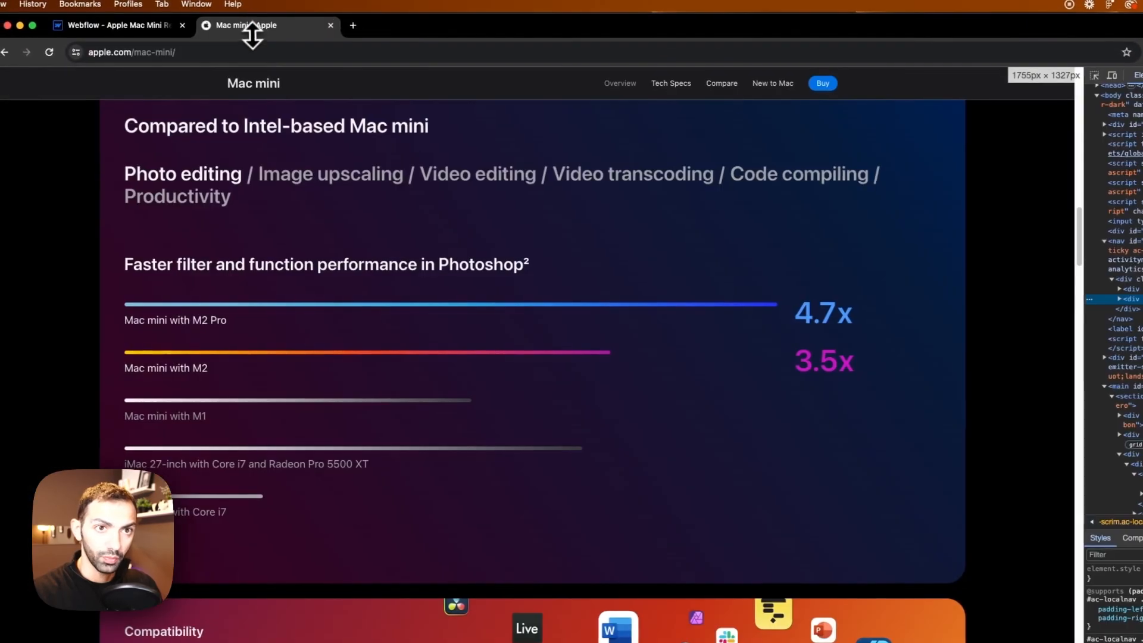
{"action": "scroll", "coordinate": [178, 443], "scroll_direction": "up", "scroll_amount": 15}
{"action": "scroll", "coordinate": [434, 440], "scroll_direction": "down", "scroll_amount": 5}
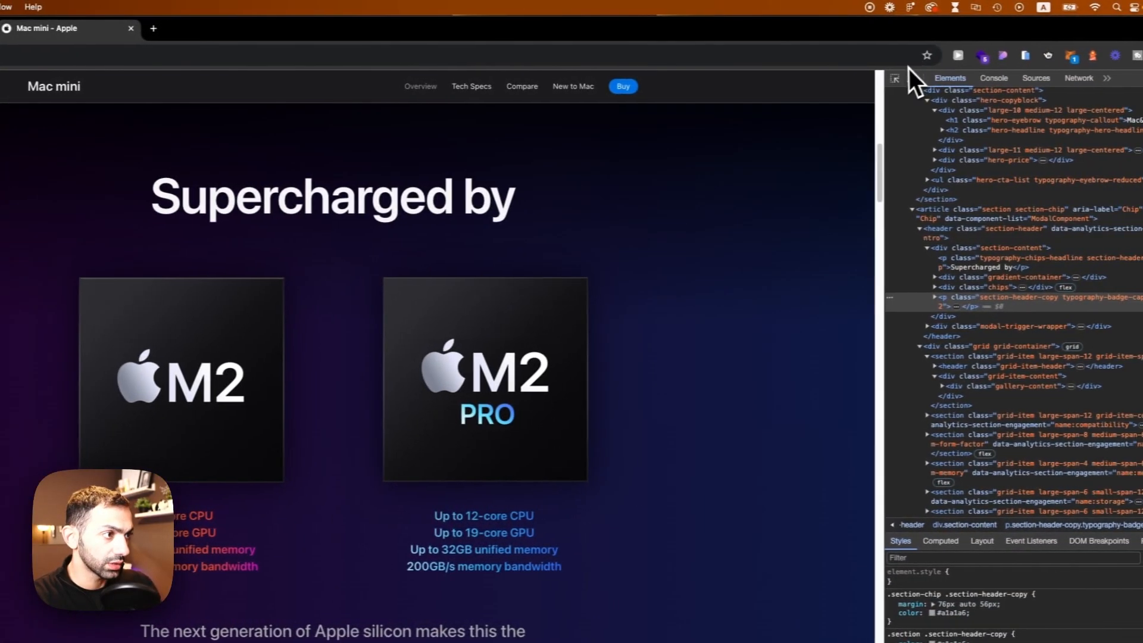
{"action": "left_click", "coordinate": [884, 80]}
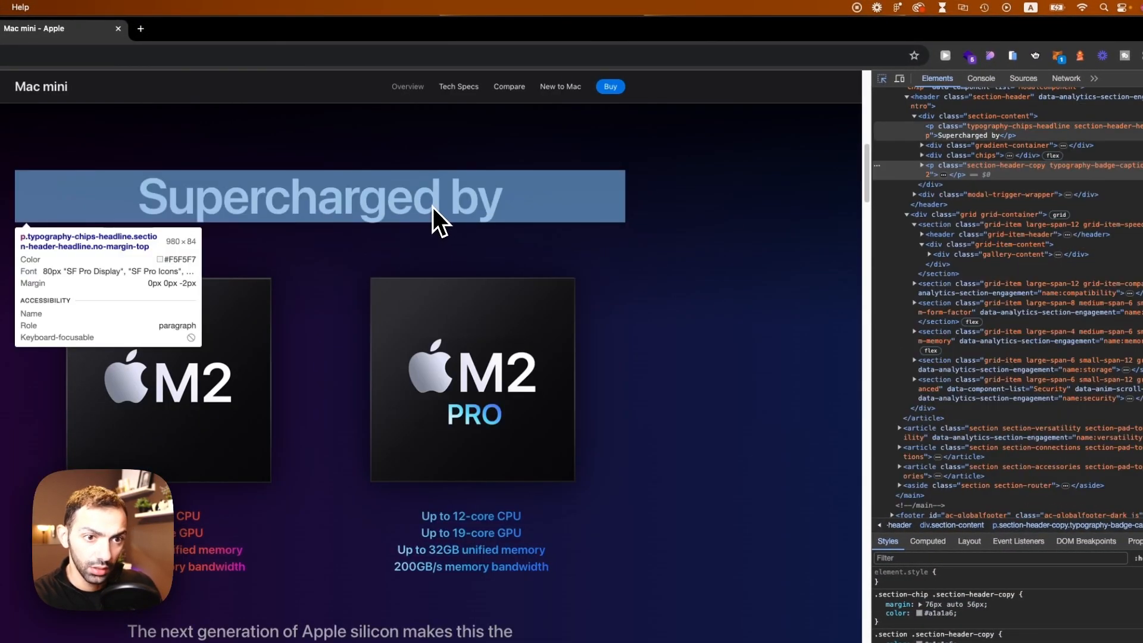
{"action": "left_click", "coordinate": [434, 207]}
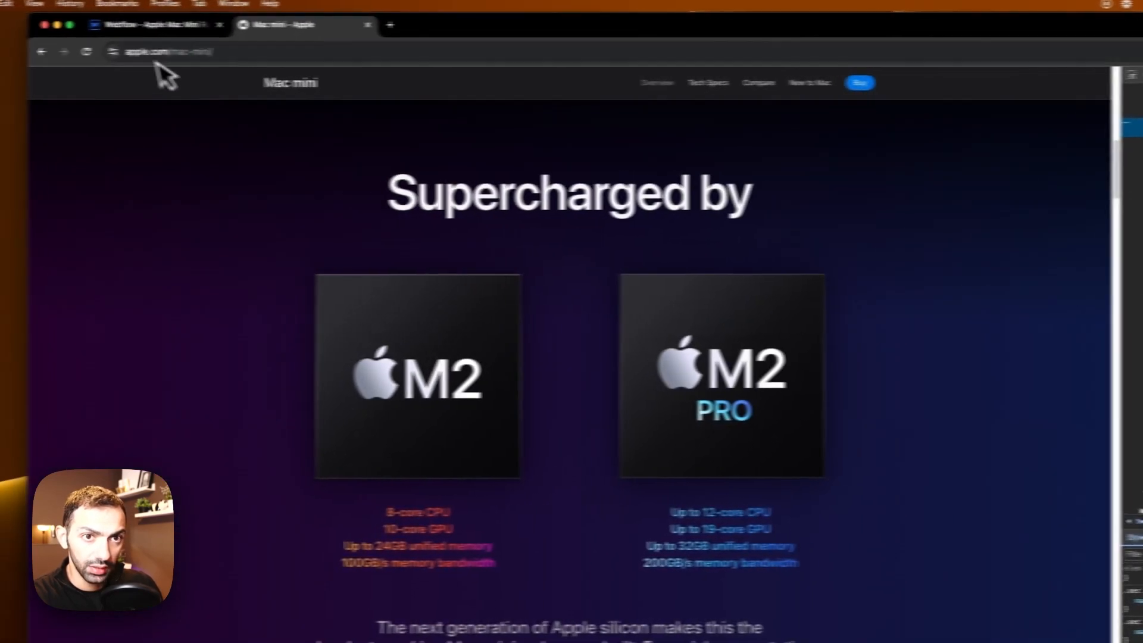
Step: Duplicate the heading-style-h1 sample item in Heading Styles and replace its heading with a text block
{"action": "left_click", "coordinate": [167, 24]}
{"action": "scroll", "coordinate": [547, 434], "scroll_direction": "down", "scroll_amount": 15}
{"action": "scroll", "coordinate": [546, 433], "scroll_direction": "down", "scroll_amount": 5}
{"action": "scroll", "coordinate": [529, 420], "scroll_direction": "up", "scroll_amount": 5}
{"action": "scroll", "coordinate": [407, 379], "scroll_direction": "down", "scroll_amount": 20}
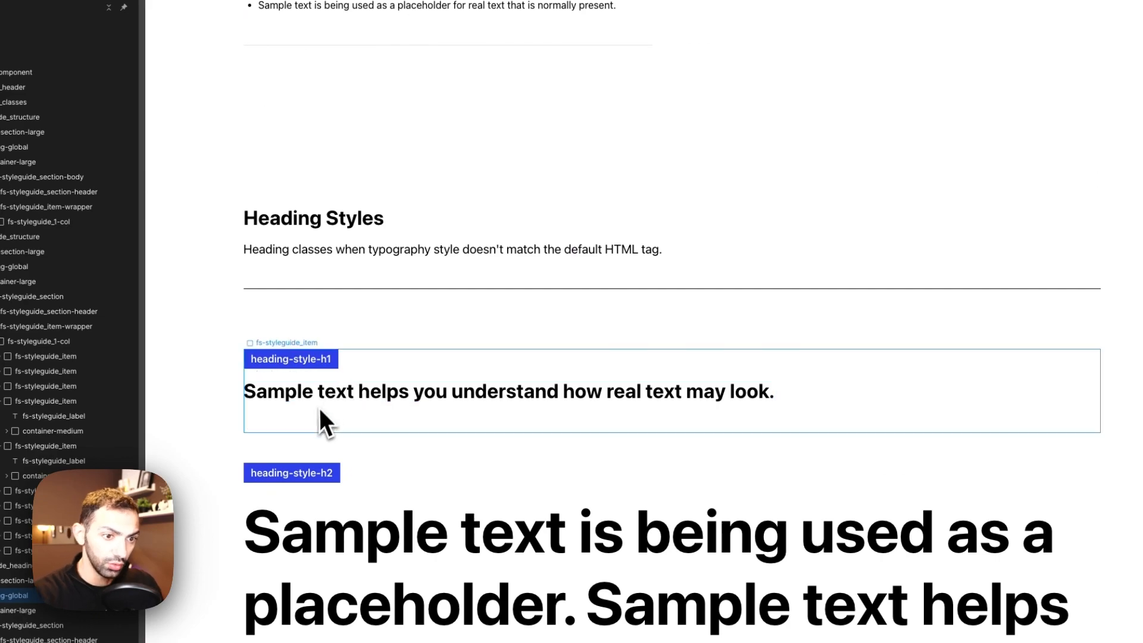
{"action": "left_click", "coordinate": [317, 415]}
{"action": "key", "text": "super+d"}
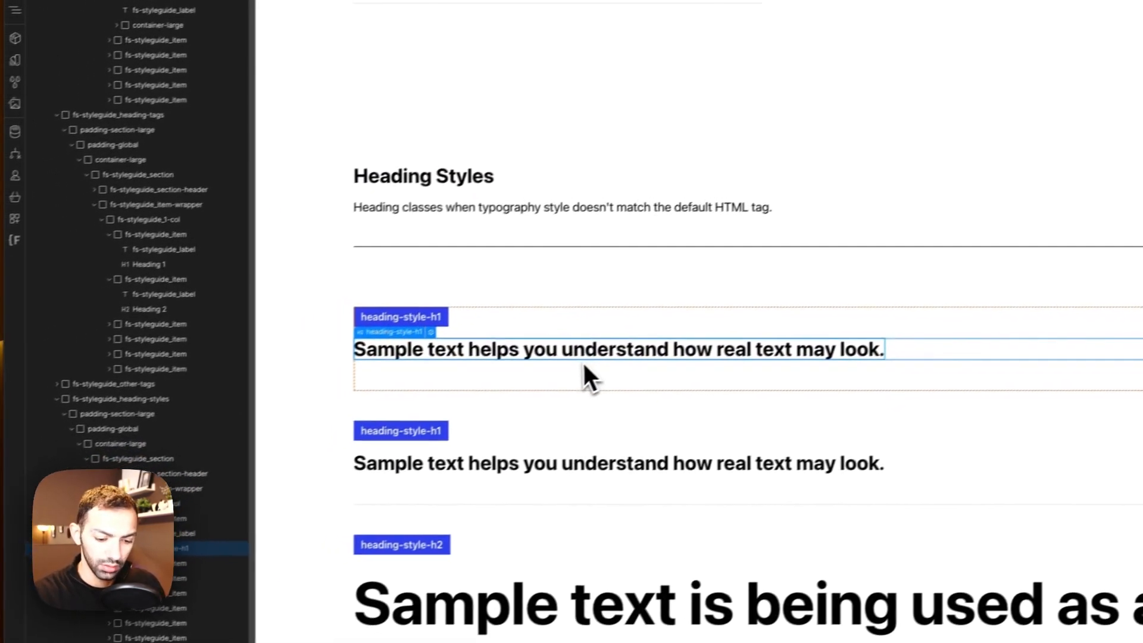
{"action": "key", "text": "a"}
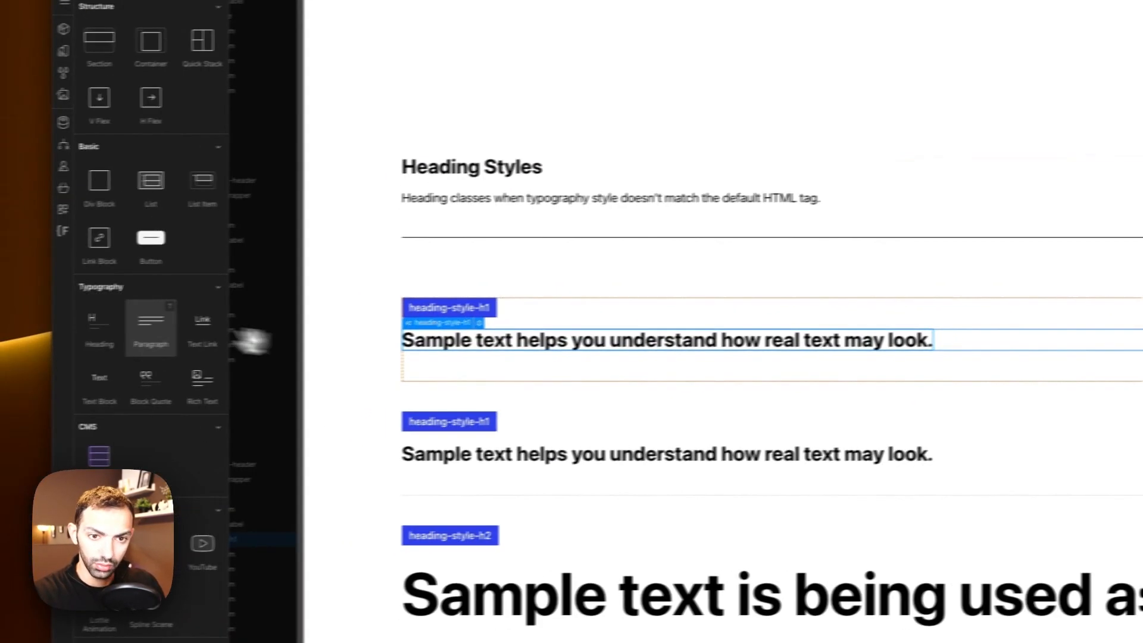
{"action": "left_click", "coordinate": [159, 372]}
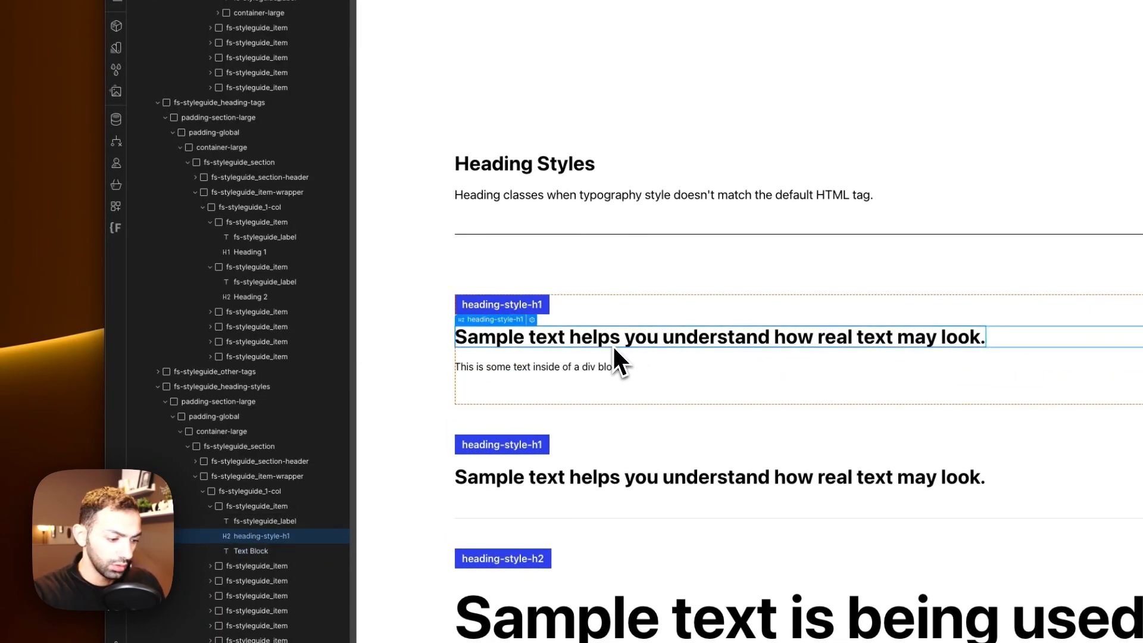
{"action": "left_click", "coordinate": [612, 344]}
{"action": "key", "text": "Delete"}
Step: Rename the duplicated item's label to heading_large
{"action": "left_click", "coordinate": [526, 309]}
{"action": "double_click", "coordinate": [525, 308]}
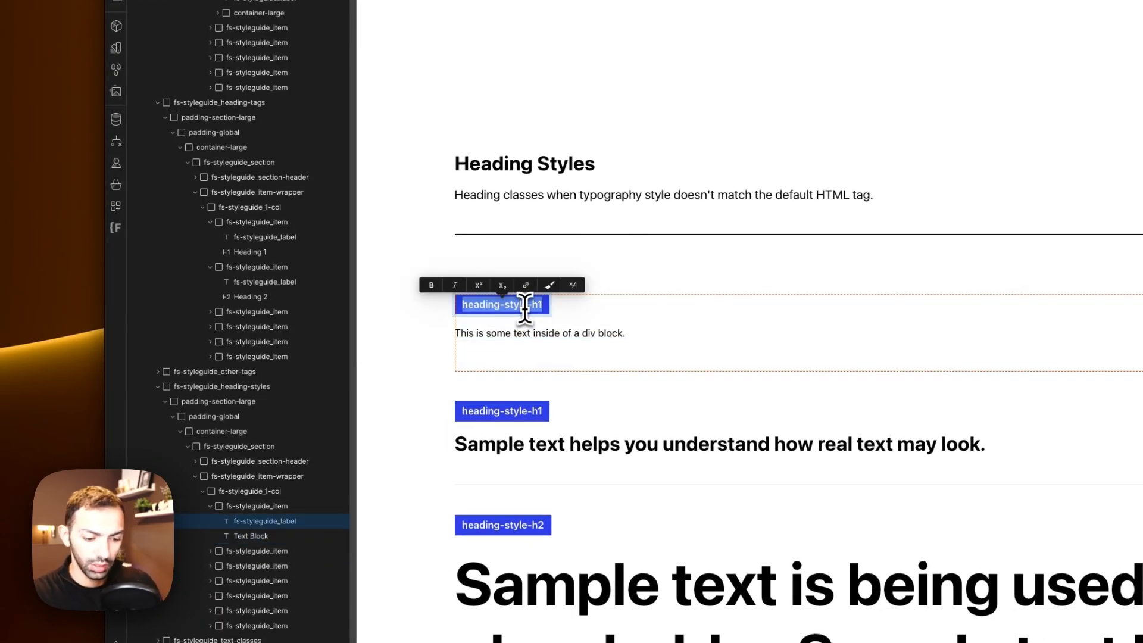
{"action": "type", "text": "Heading"}
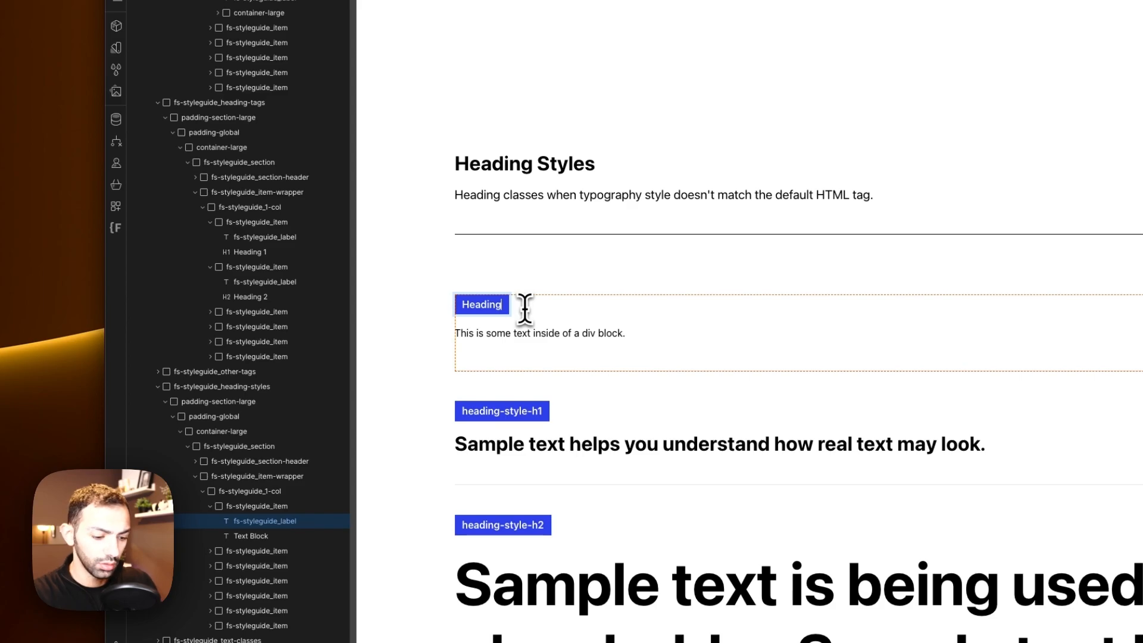
{"action": "key", "text": "BackSpace"}
{"action": "key", "text": "BackSpace"}
{"action": "key", "text": "BackSpace"}
{"action": "key", "text": "BackSpace"}
{"action": "key", "text": "BackSpace"}
{"action": "key", "text": "BackSpace"}
{"action": "key", "text": "BackSpace"}
{"action": "type", "text": "heading_large"}
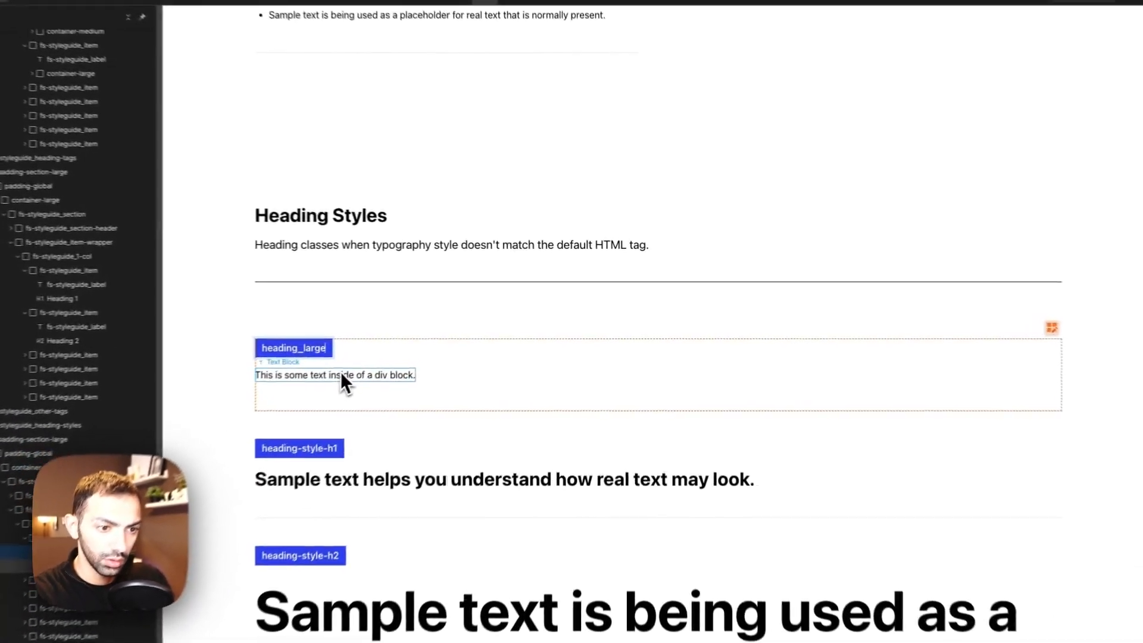
Step: Give the new text block a new class named heading_large
{"action": "left_click", "coordinate": [447, 348]}
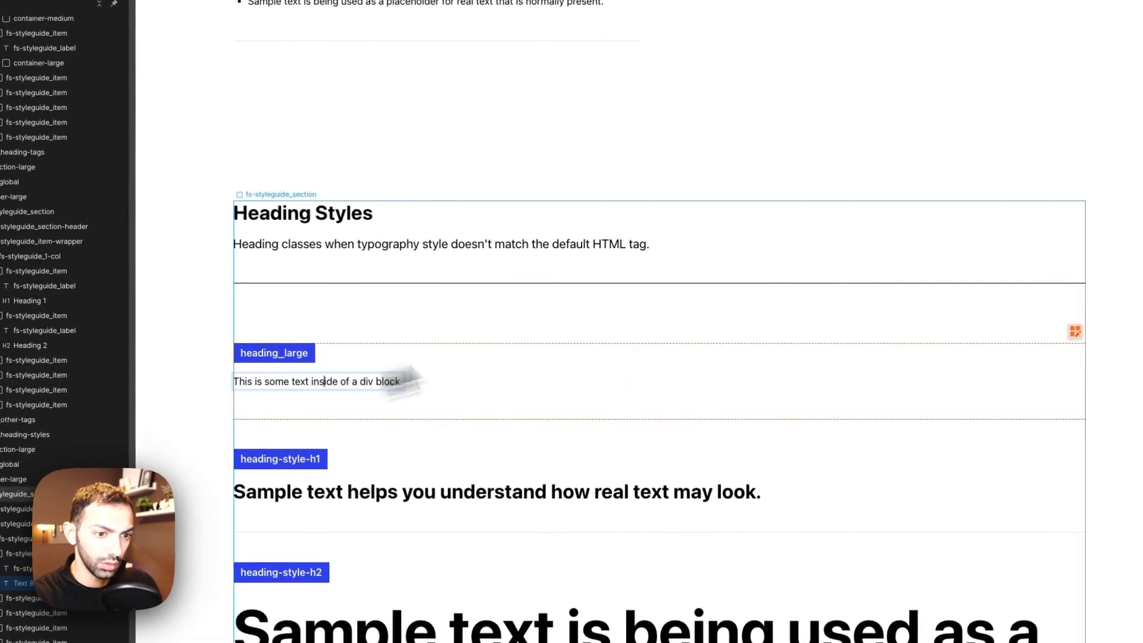
{"action": "left_click", "coordinate": [1071, 135]}
{"action": "type", "text": "heading"}
{"action": "key", "text": "BackSpace"}
{"action": "type", "text": "ing_lar"}
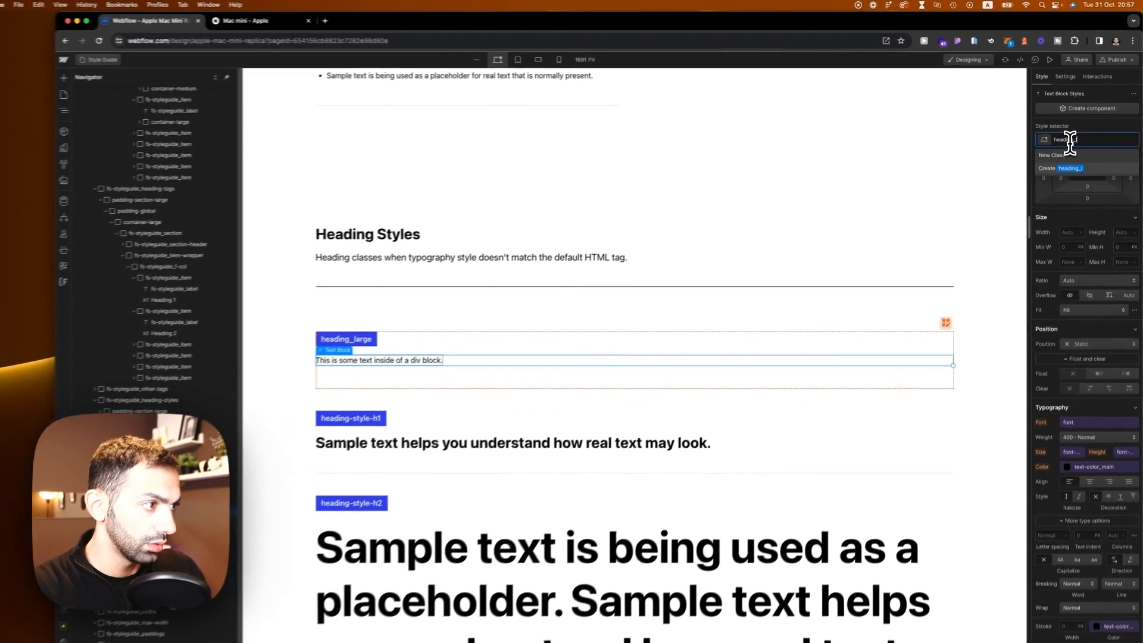
{"action": "type", "text": "ge"}
{"action": "key", "text": "Return"}
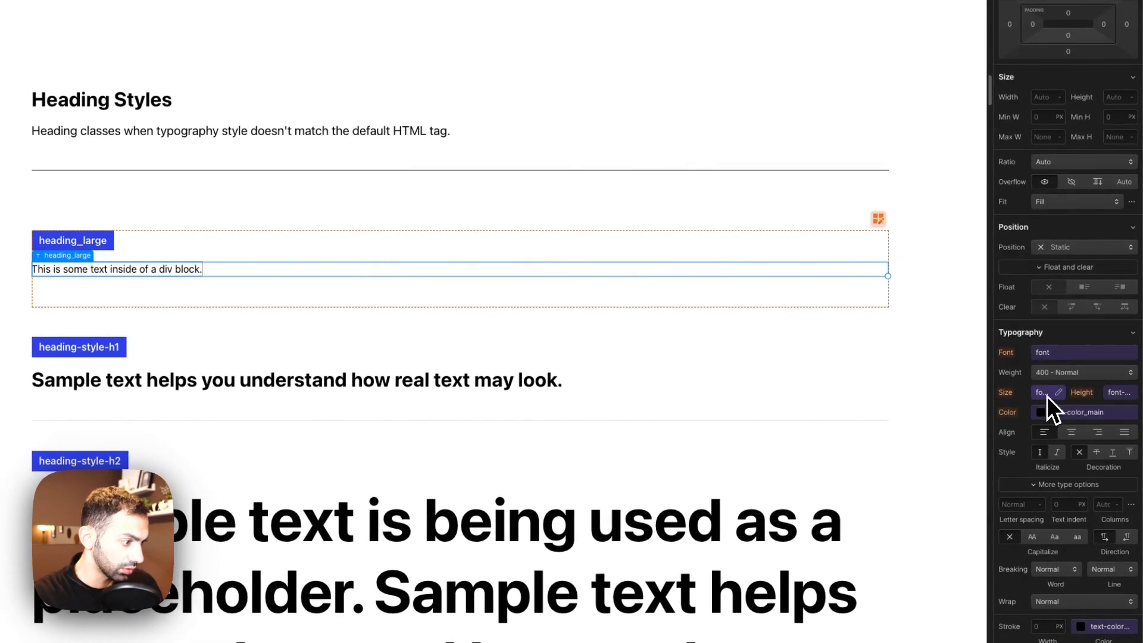
Step: Create a heading/large font-size variable of 5 rem and apply it to the heading_large text
{"action": "left_click", "coordinate": [1047, 396]}
{"action": "left_click", "coordinate": [1132, 413]}
{"action": "left_click", "coordinate": [1036, 392]}
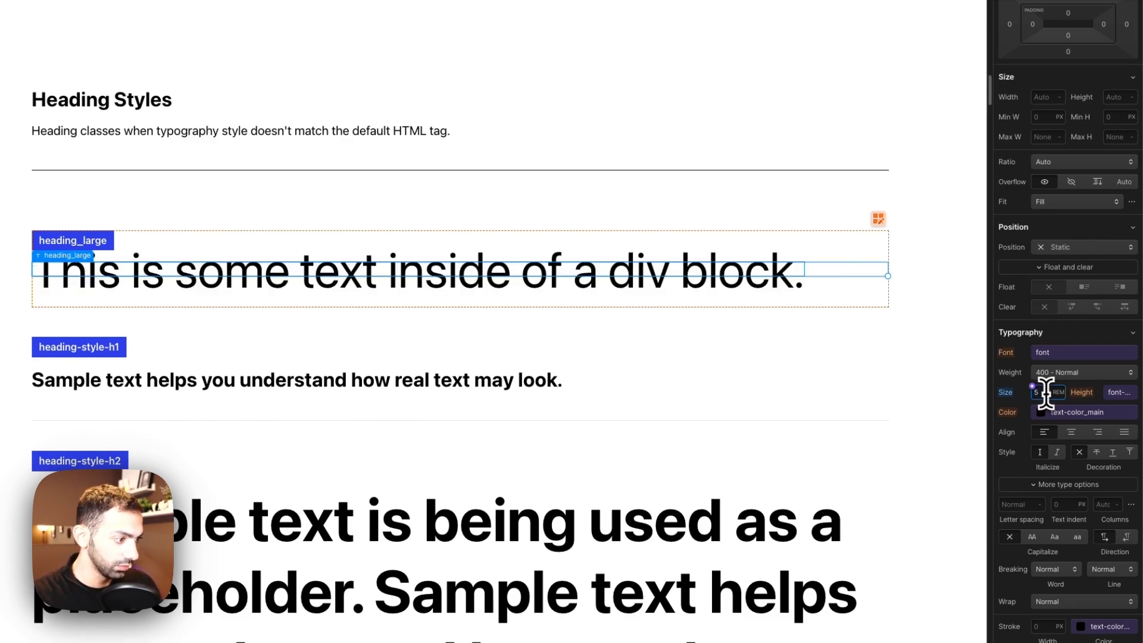
{"action": "left_click", "coordinate": [1036, 392]}
{"action": "left_click", "coordinate": [1102, 406]}
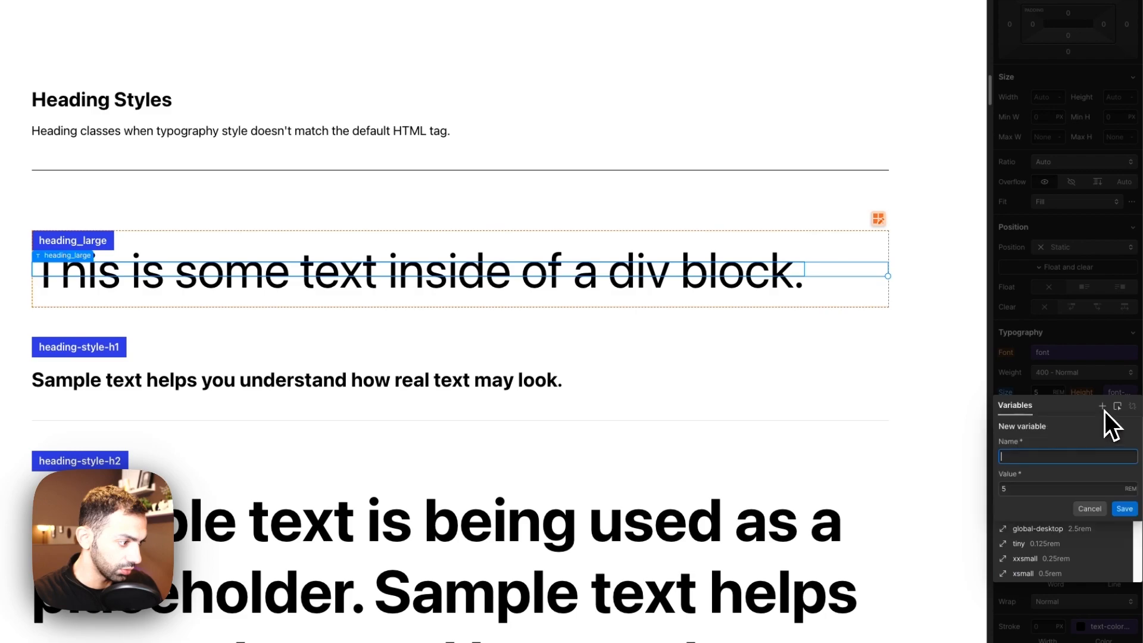
{"action": "type", "text": "heading/la"}
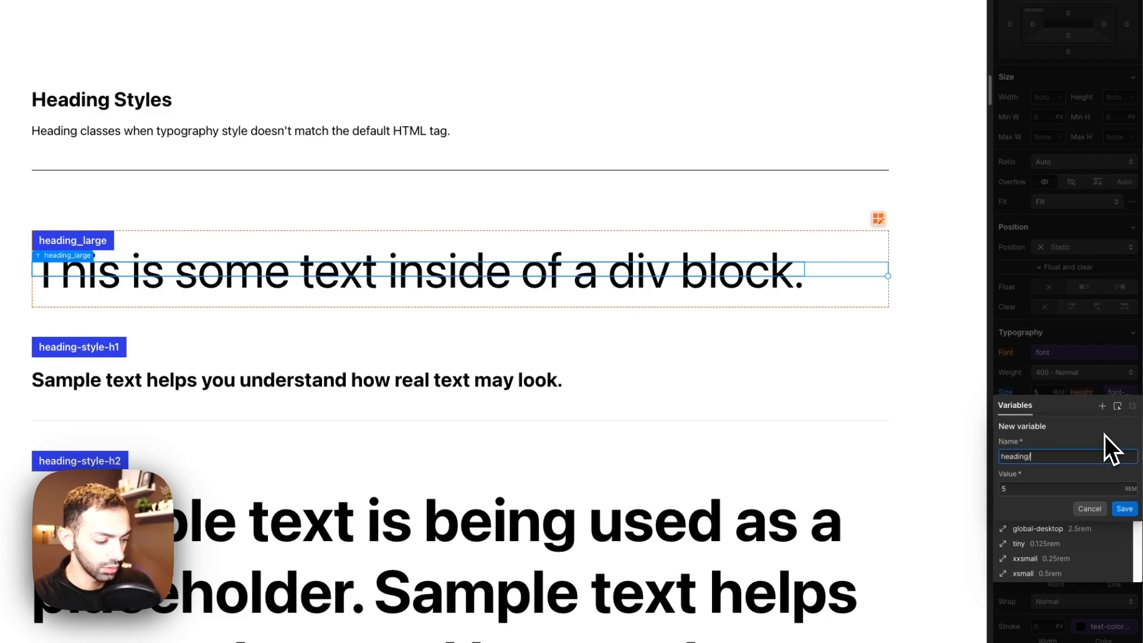
{"action": "type", "text": "rge"}
{"action": "key", "text": "Return"}
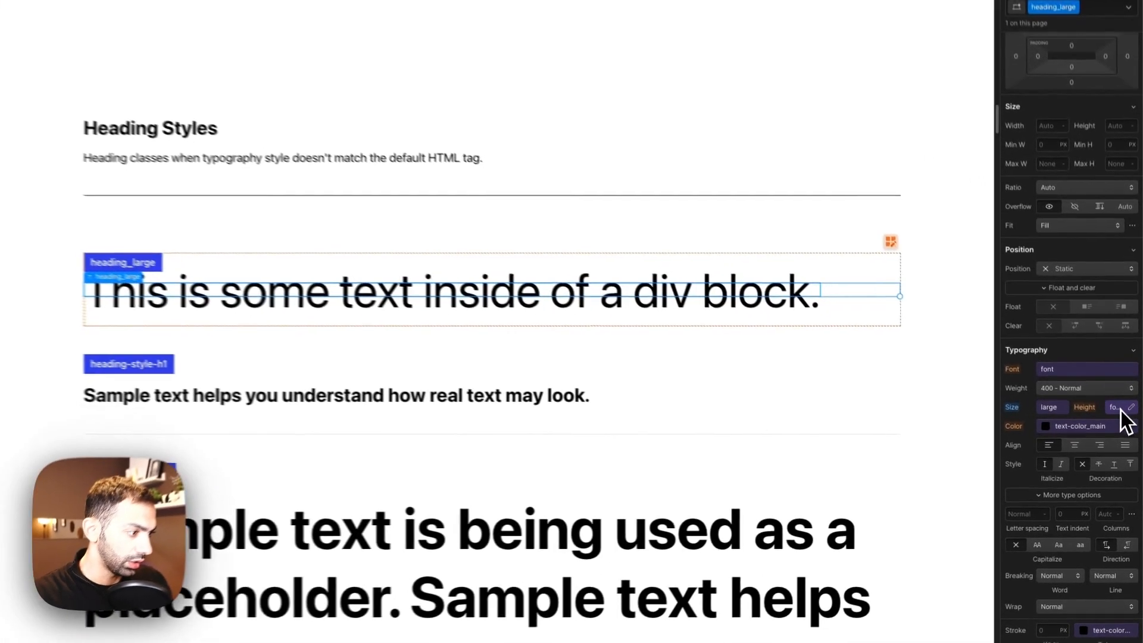
Step: Set the heading_large line height to 1
{"action": "left_click", "coordinate": [1135, 437]}
{"action": "left_click", "coordinate": [1136, 452]}
{"action": "left_click", "coordinate": [1134, 438]}
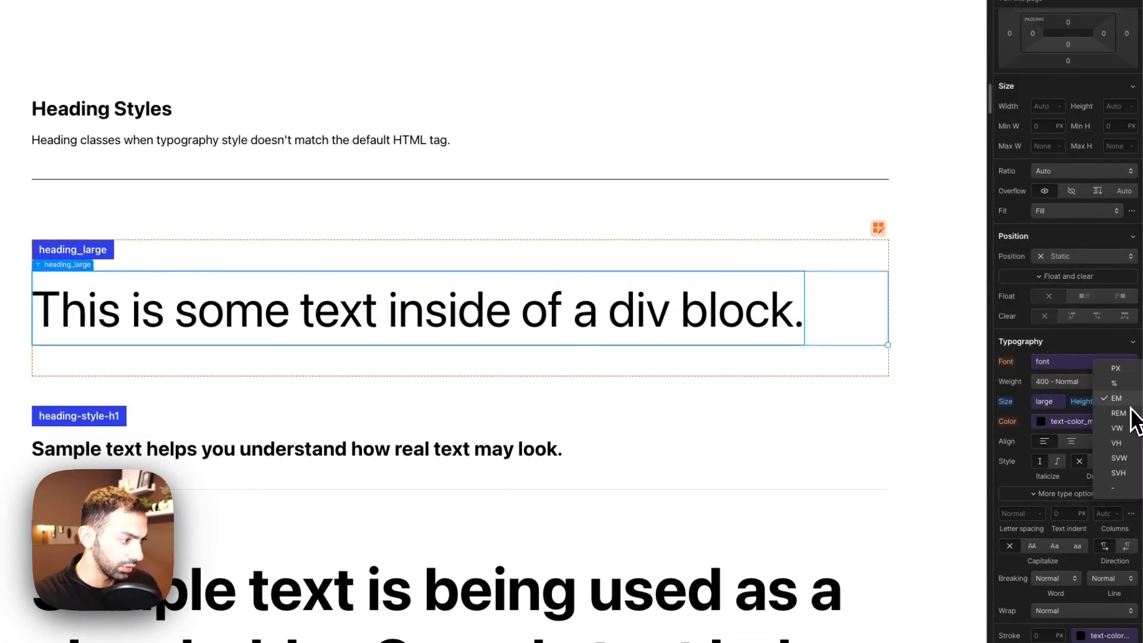
{"action": "left_click", "coordinate": [1116, 405]}
{"action": "type", "text": "1-"}
{"action": "key", "text": "Return"}
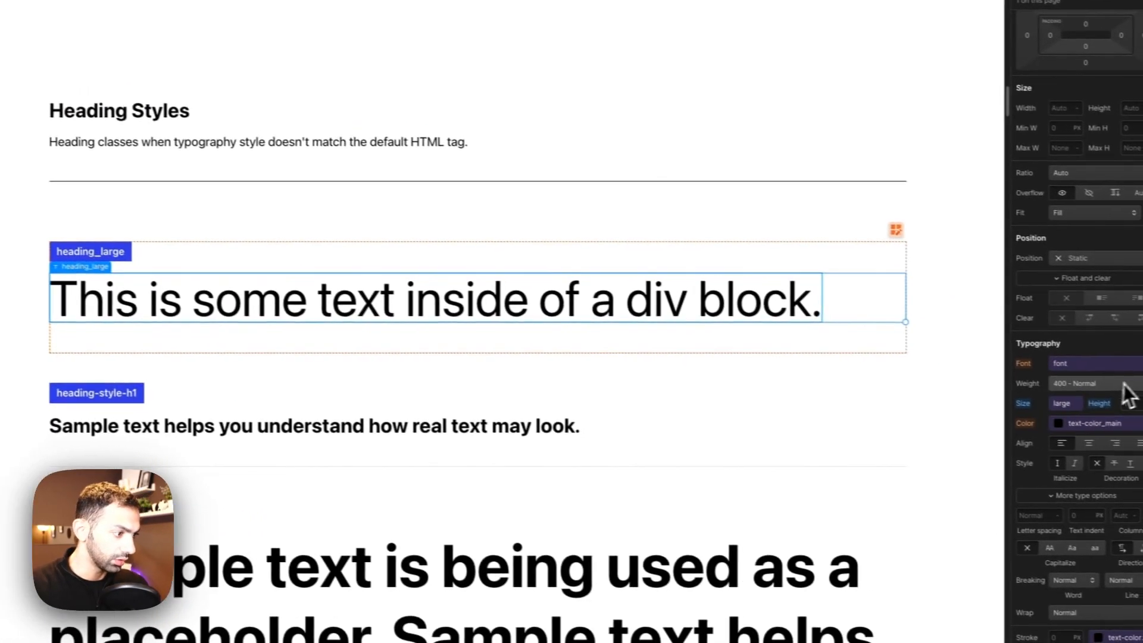
Step: Set the heading_large font weight to 700 - Bold
{"action": "left_click", "coordinate": [1086, 381]}
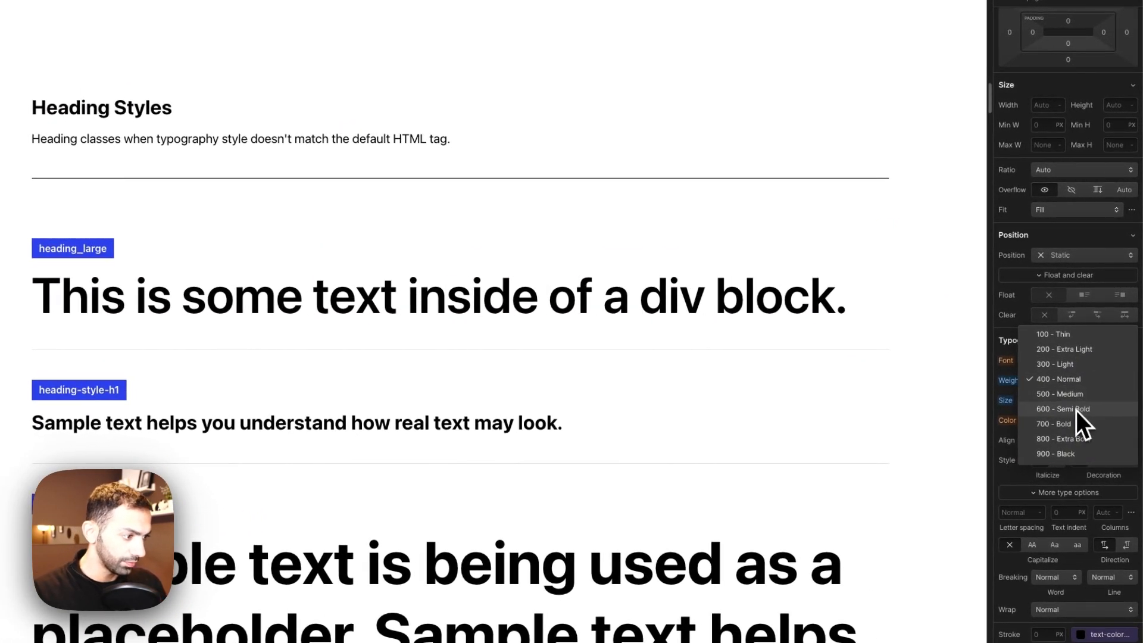
{"action": "left_click", "coordinate": [1072, 424]}
{"action": "left_click", "coordinate": [1059, 391]}
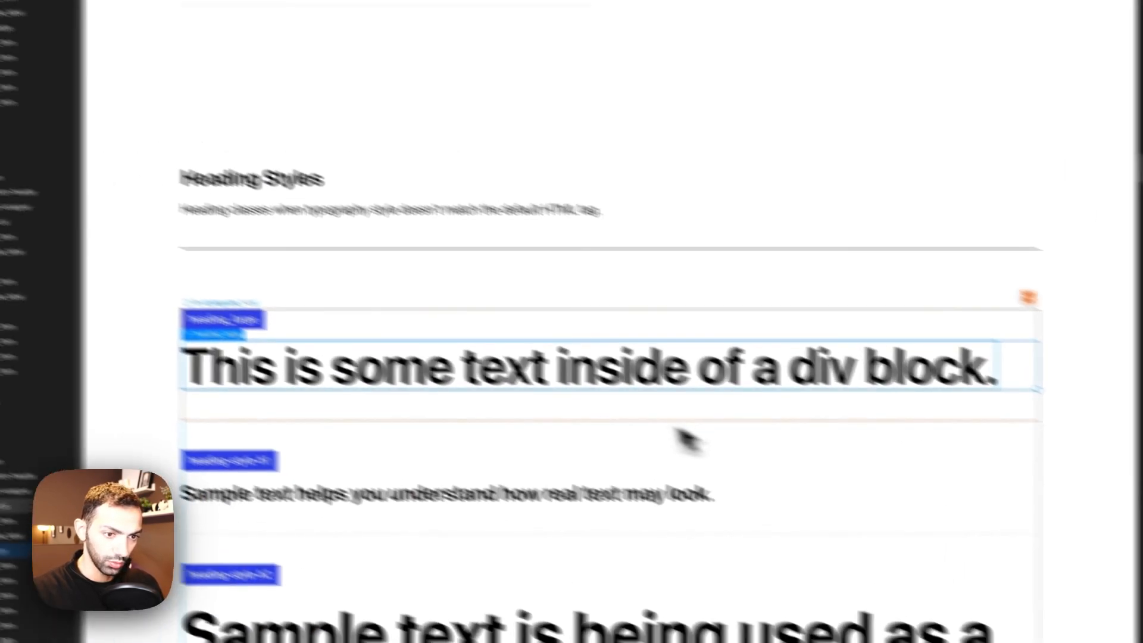
Step: Inspect the font size of Apple's chip spec list text in DevTools
{"action": "left_click", "coordinate": [253, 27]}
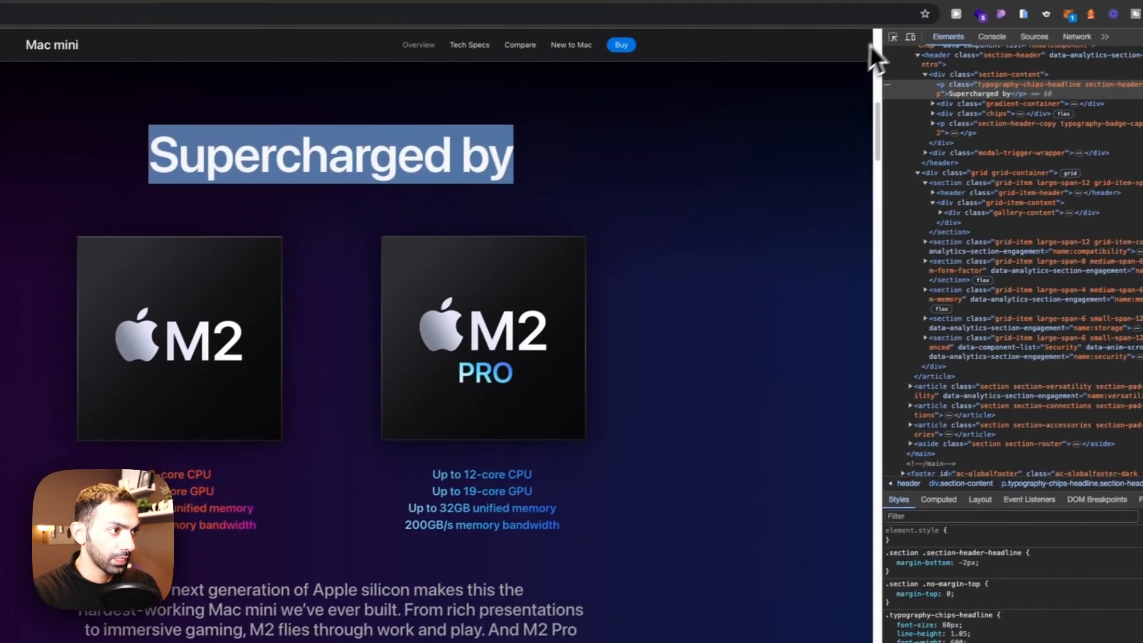
{"action": "left_click", "coordinate": [1081, 79]}
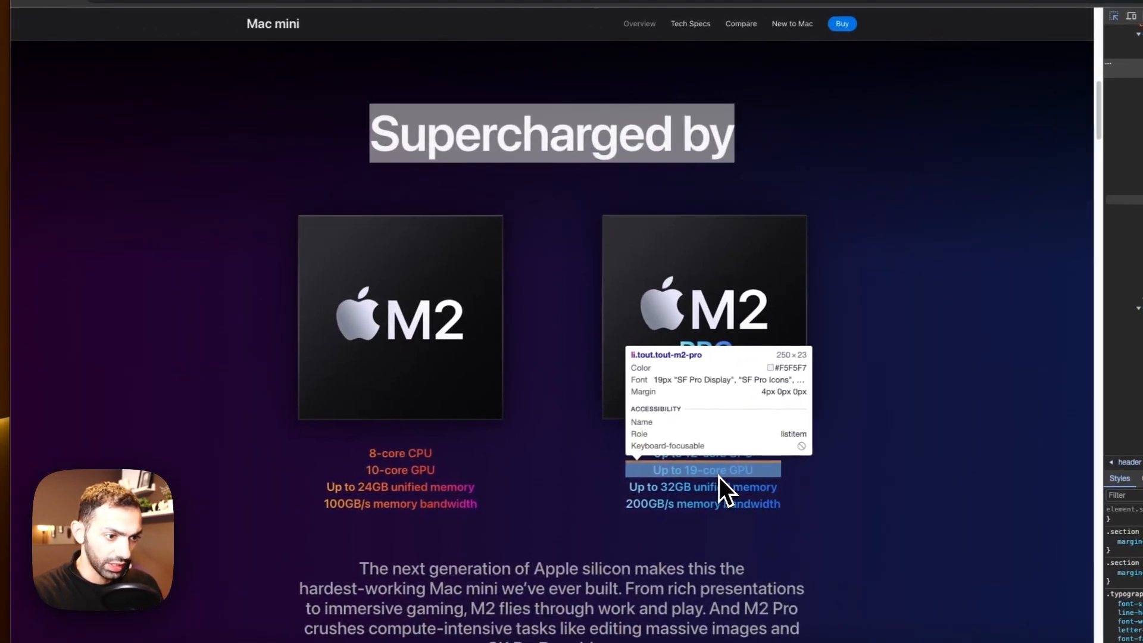
{"action": "left_click", "coordinate": [720, 476]}
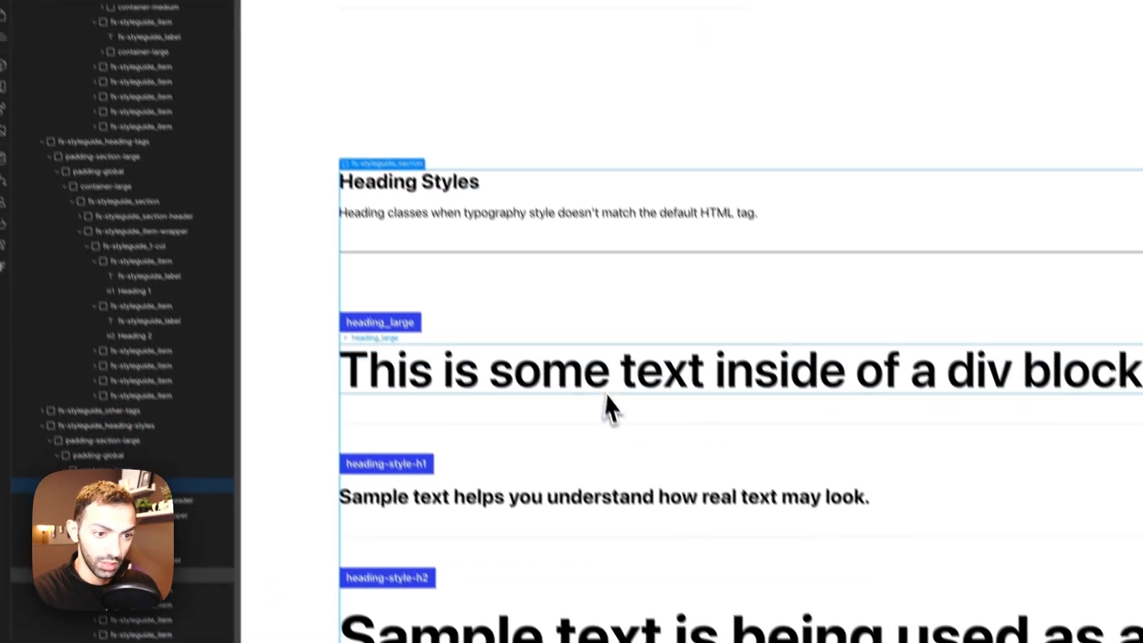
Step: Select the text-size-medium sample and change its text-size/medium variable value to match Apple's 19 px text
{"action": "scroll", "coordinate": [325, 315], "scroll_direction": "down", "scroll_amount": 8}
{"action": "scroll", "coordinate": [321, 381], "scroll_direction": "down", "scroll_amount": 10}
{"action": "scroll", "coordinate": [357, 387], "scroll_direction": "up", "scroll_amount": 5}
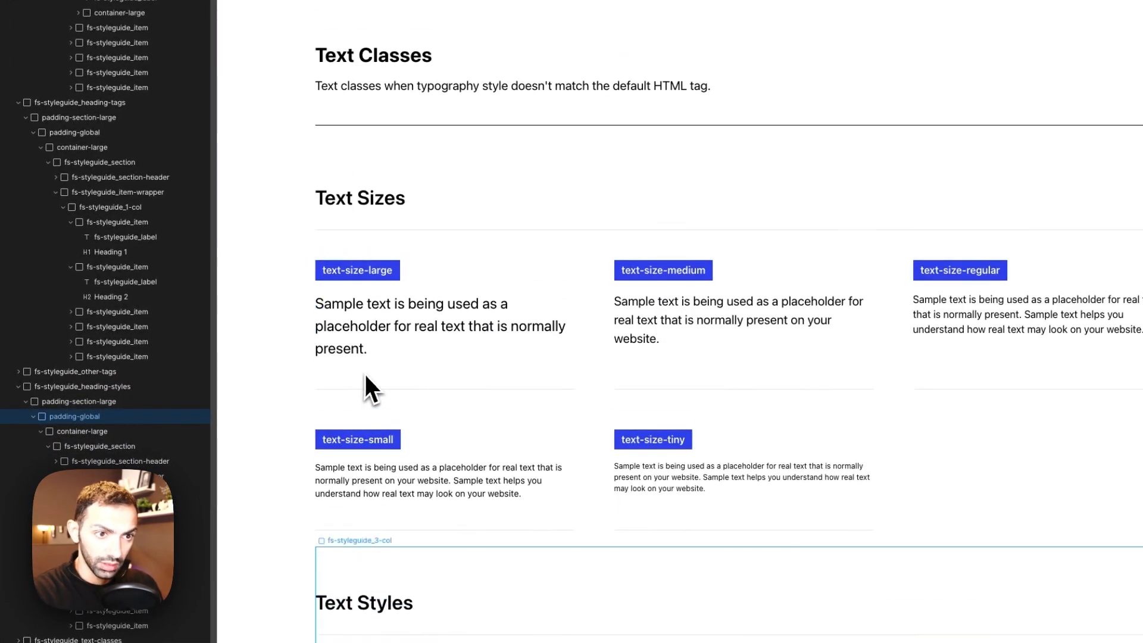
{"action": "left_click", "coordinate": [692, 316]}
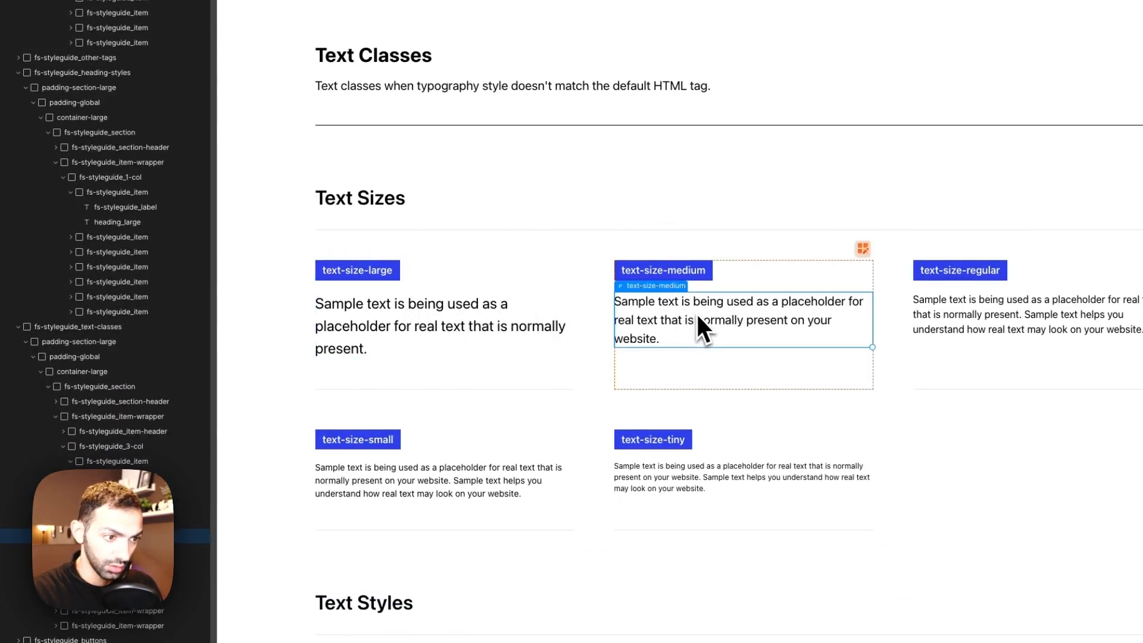
{"action": "left_click", "coordinate": [1048, 412]}
{"action": "left_click", "coordinate": [1061, 412]}
{"action": "left_click", "coordinate": [1058, 411]}
{"action": "left_click", "coordinate": [1044, 474]}
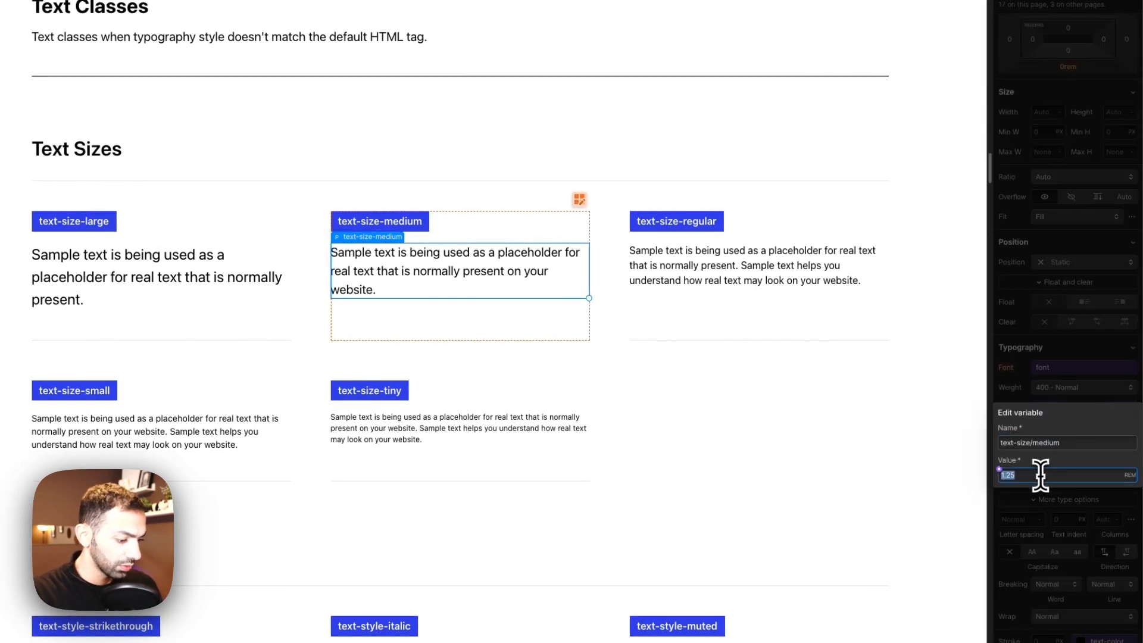
{"action": "key", "text": "Return"}
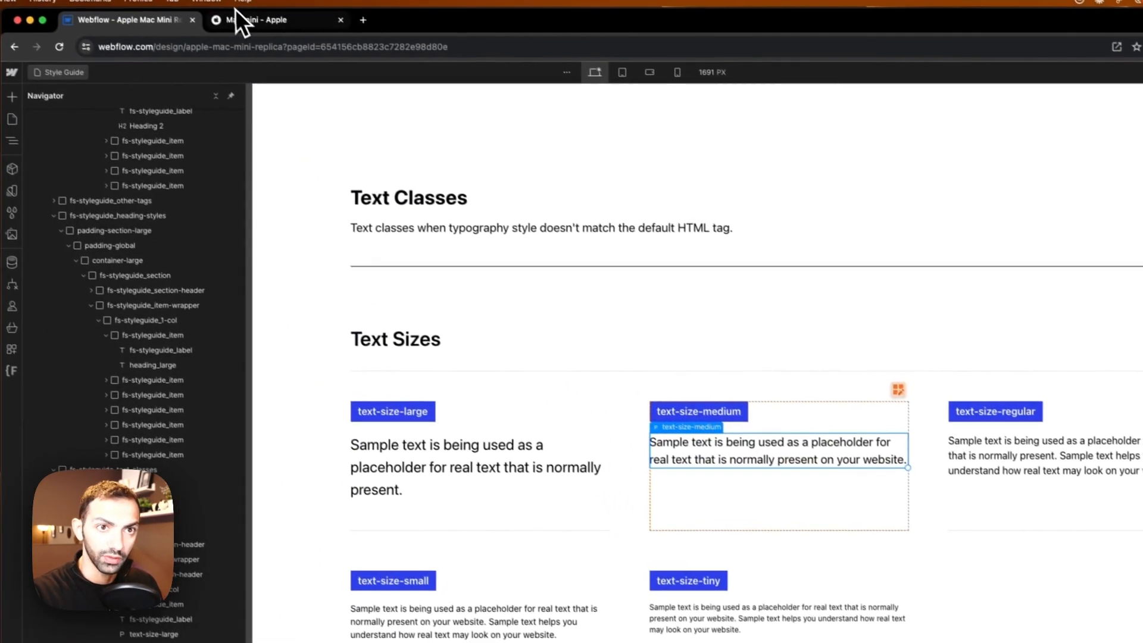
Step: Set the text-size/large variable value to 1.75 rem to match Apple's paragraph text
{"action": "left_click", "coordinate": [236, 16]}
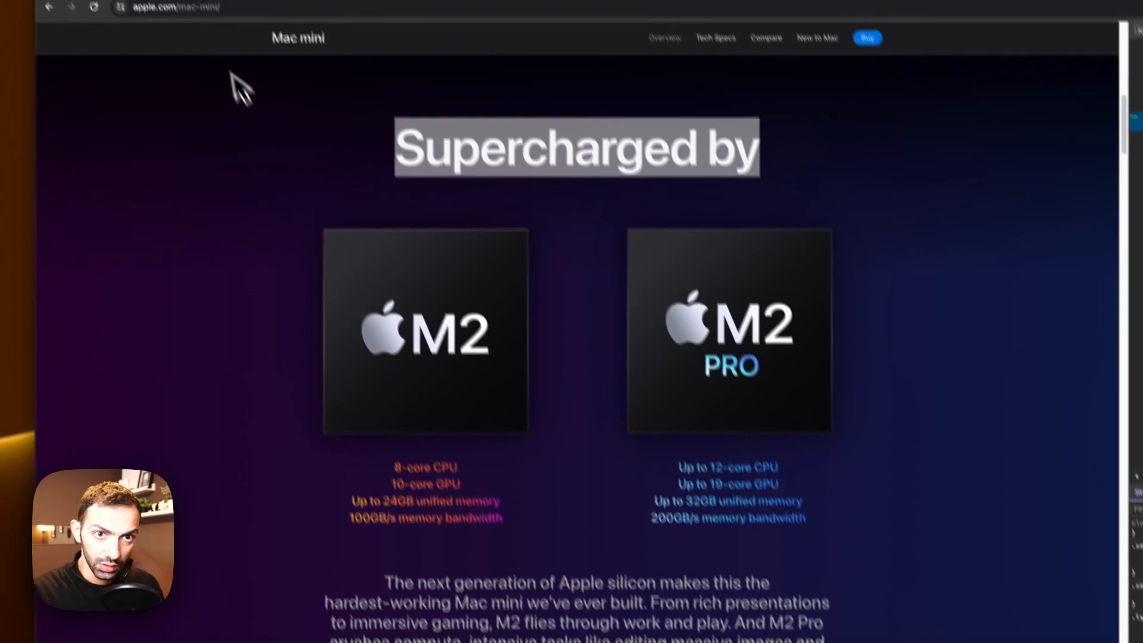
{"action": "left_click", "coordinate": [202, 20]}
{"action": "left_click", "coordinate": [649, 489]}
{"action": "scroll", "coordinate": [617, 449], "scroll_direction": "up", "scroll_amount": 5}
{"action": "scroll", "coordinate": [613, 436], "scroll_direction": "down", "scroll_amount": 6}
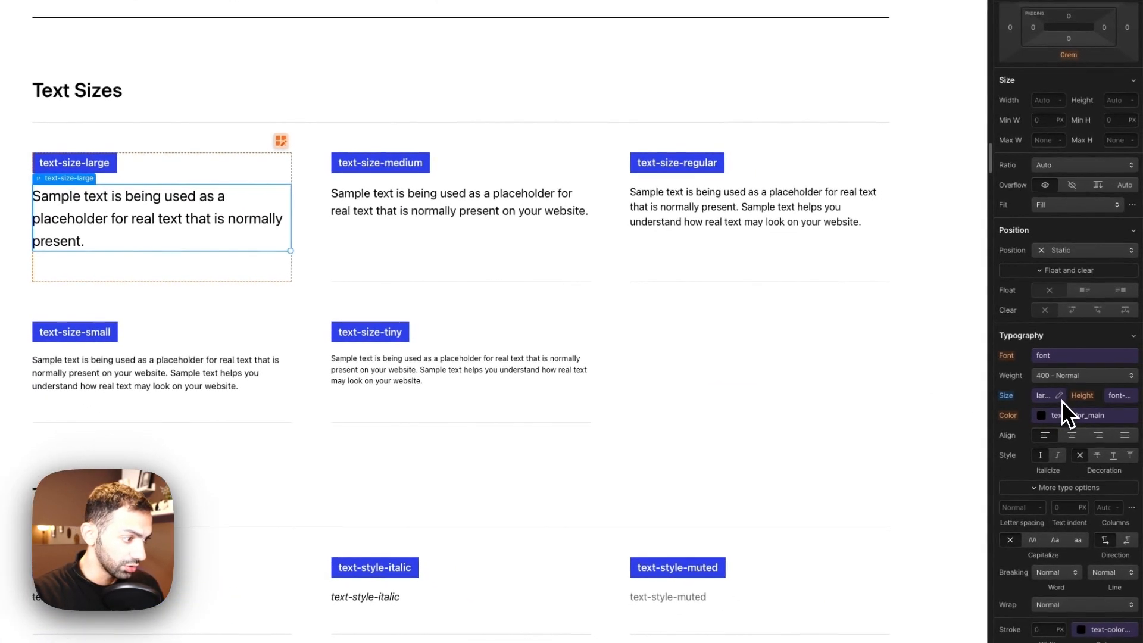
{"action": "left_click", "coordinate": [1063, 400]}
{"action": "left_click", "coordinate": [1069, 464]}
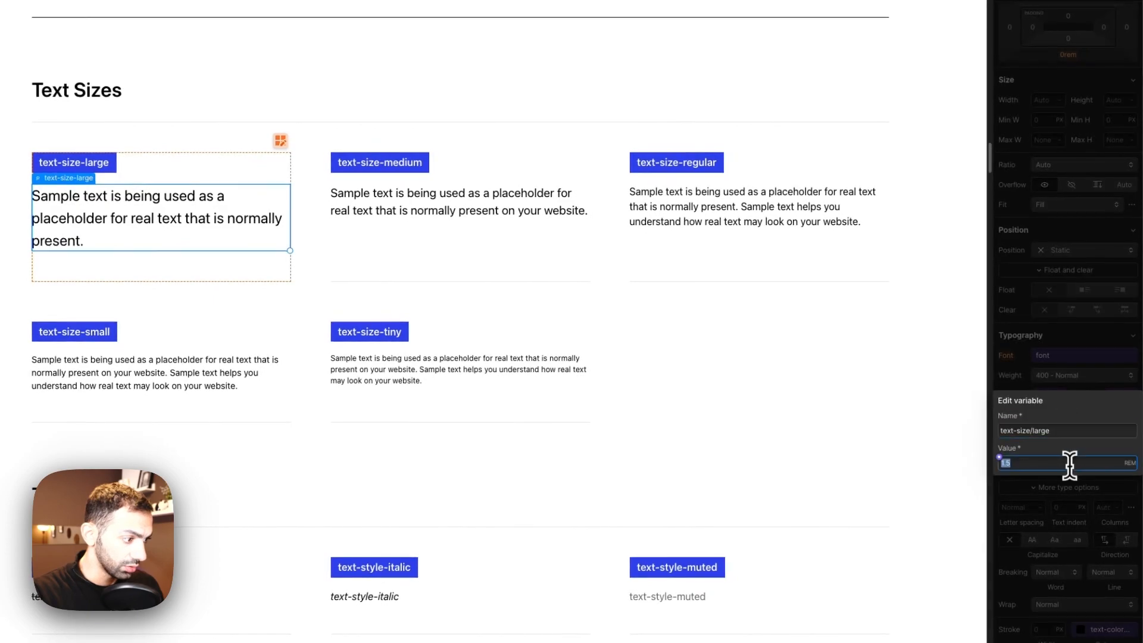
{"action": "key", "text": "Return"}
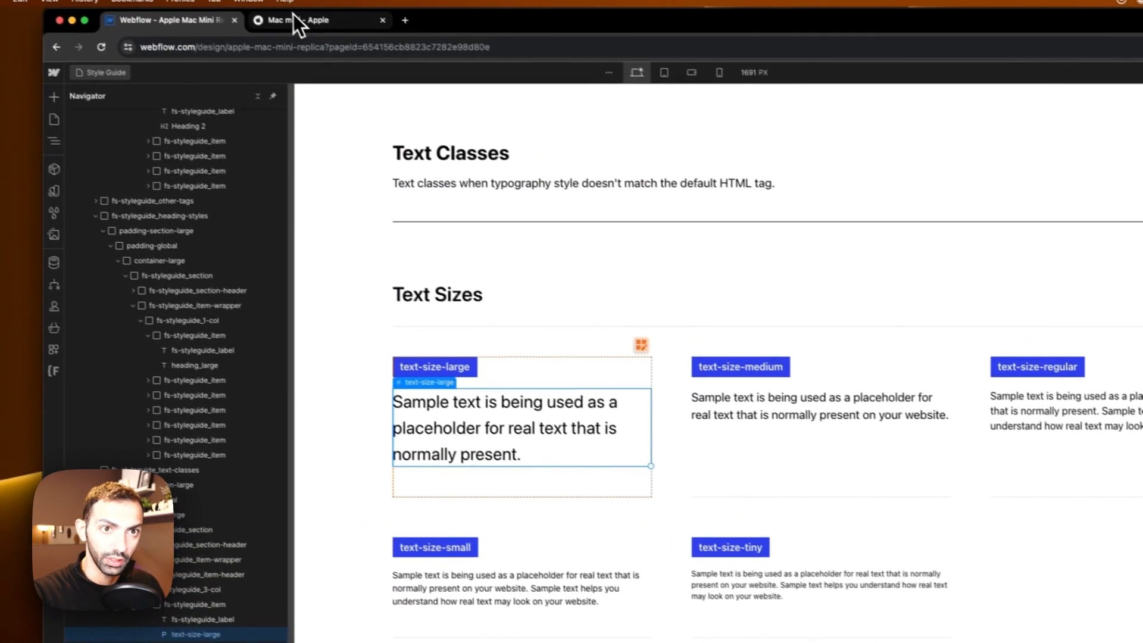
Step: Inspect the font size of Apple's Go inside M2 and M2 Pro button text in DevTools
{"action": "left_click", "coordinate": [293, 20]}
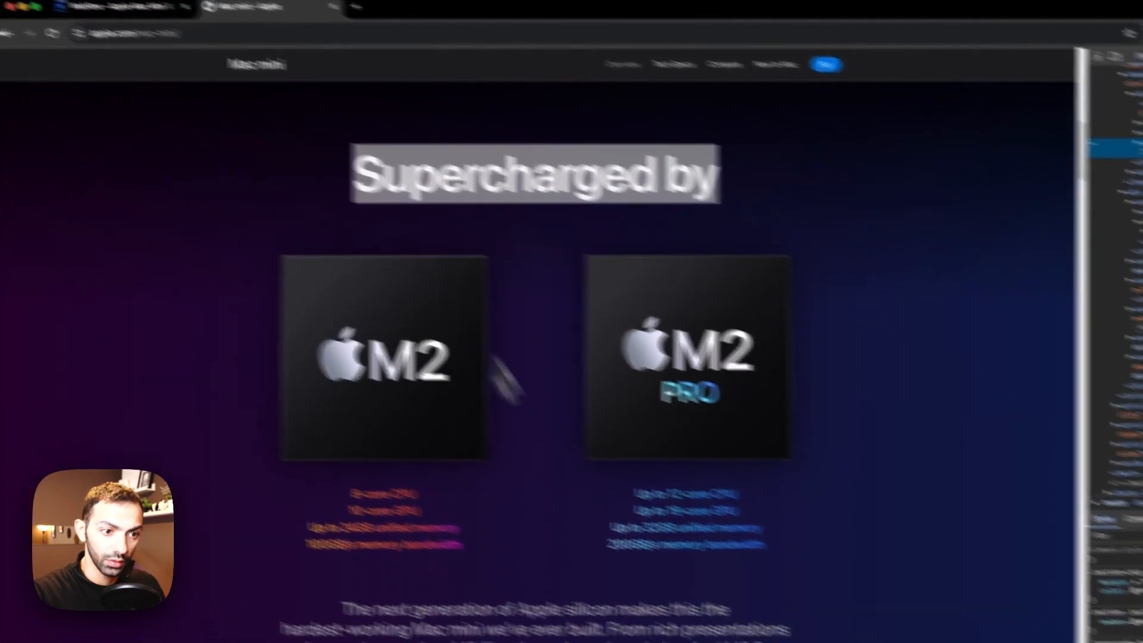
{"action": "scroll", "coordinate": [431, 502], "scroll_direction": "down", "scroll_amount": 2}
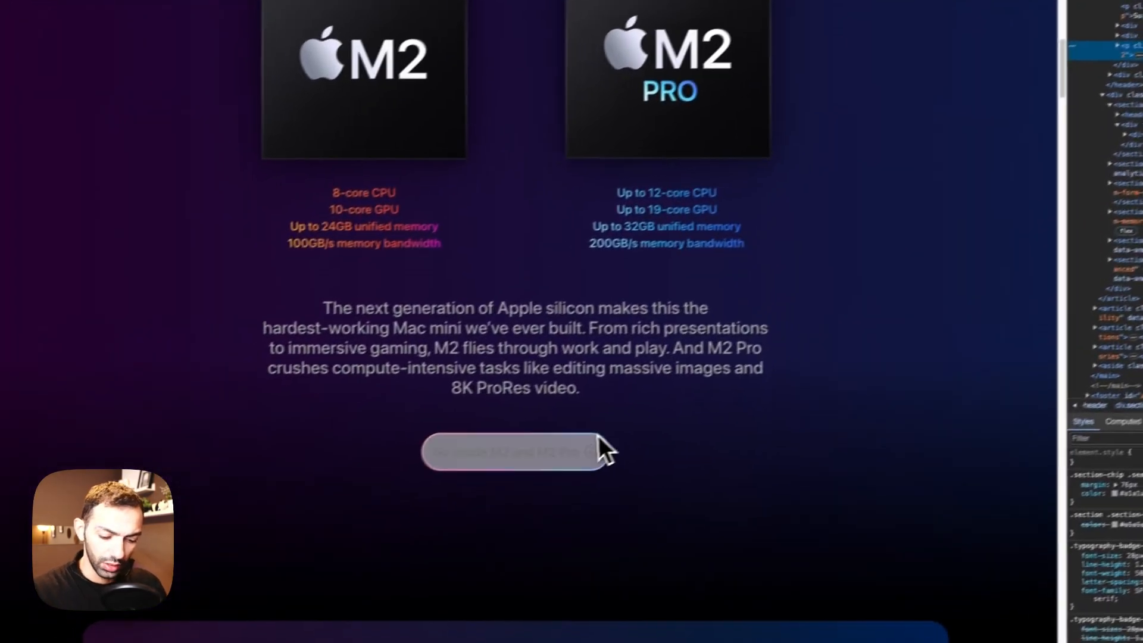
{"action": "key", "text": "super+shift+c"}
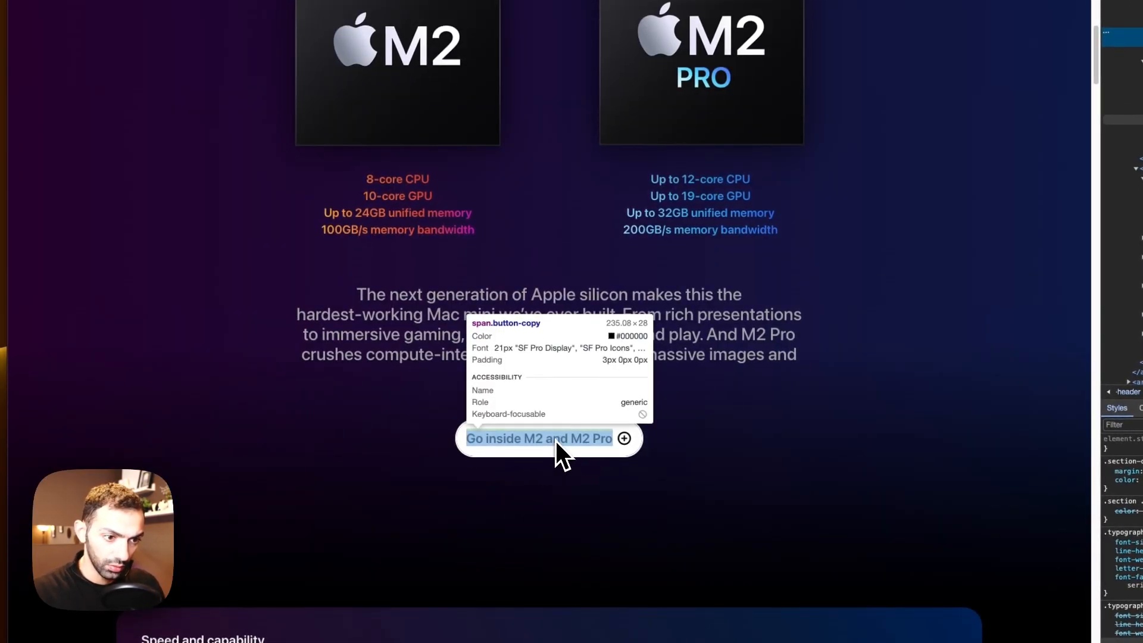
{"action": "left_click", "coordinate": [524, 454]}
Step: Duplicate the text-size-large sample item as a new text-size-semi-large sample
{"action": "left_click", "coordinate": [215, 21]}
{"action": "left_click", "coordinate": [632, 323]}
{"action": "left_click", "coordinate": [630, 332]}
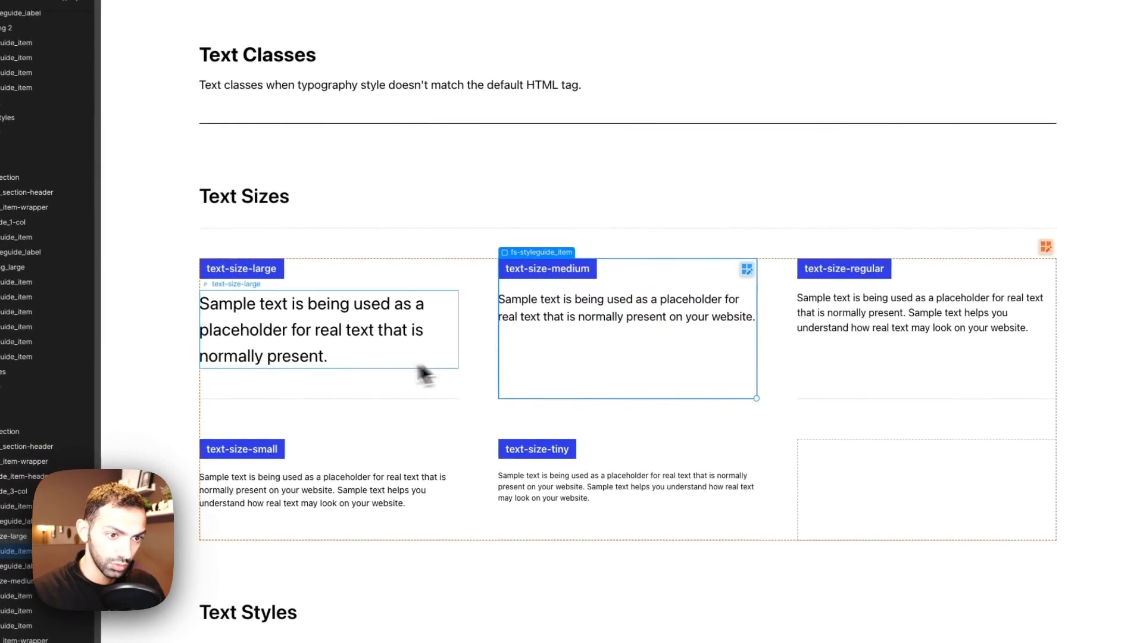
{"action": "left_click", "coordinate": [342, 387]}
{"action": "key", "text": "super+d"}
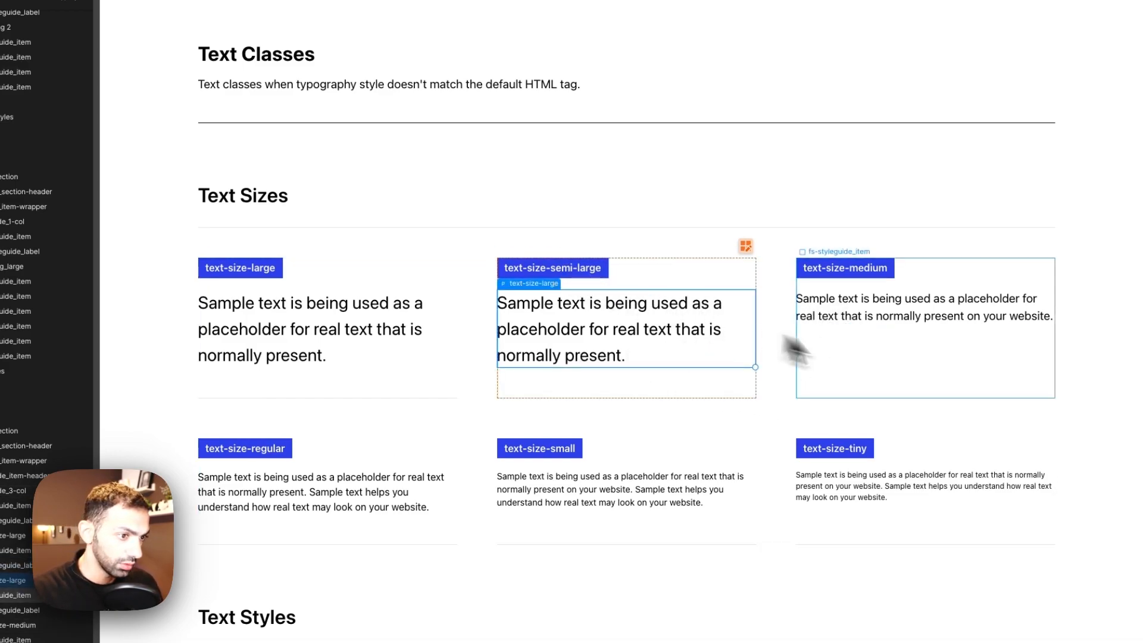
Step: Replace the duplicated paragraph's class with a new text-size-semi-large class
{"action": "left_click", "coordinate": [1079, 476]}
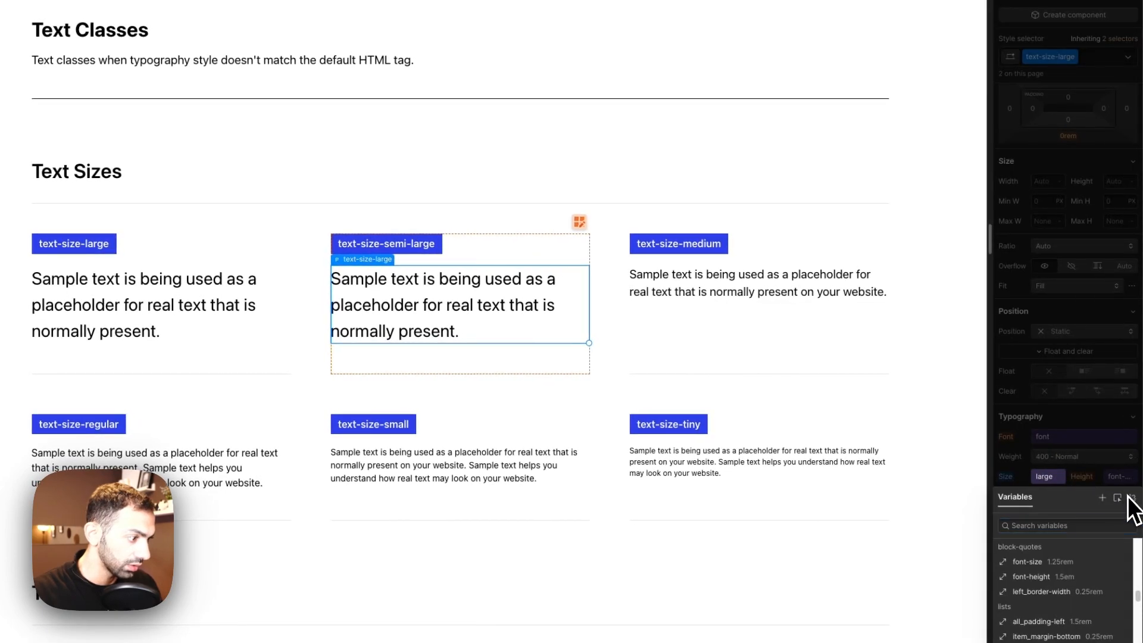
{"action": "left_click", "coordinate": [1130, 497]}
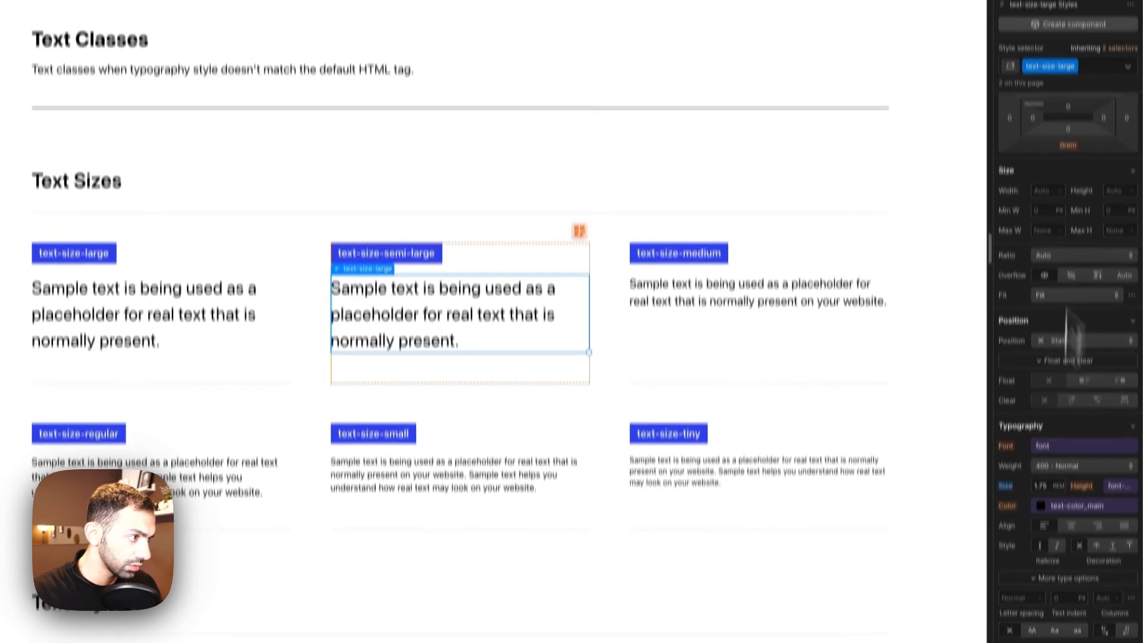
{"action": "left_click", "coordinate": [1090, 60]}
{"action": "key", "text": "BackSpace"}
{"action": "type", "text": "text-size-se"}
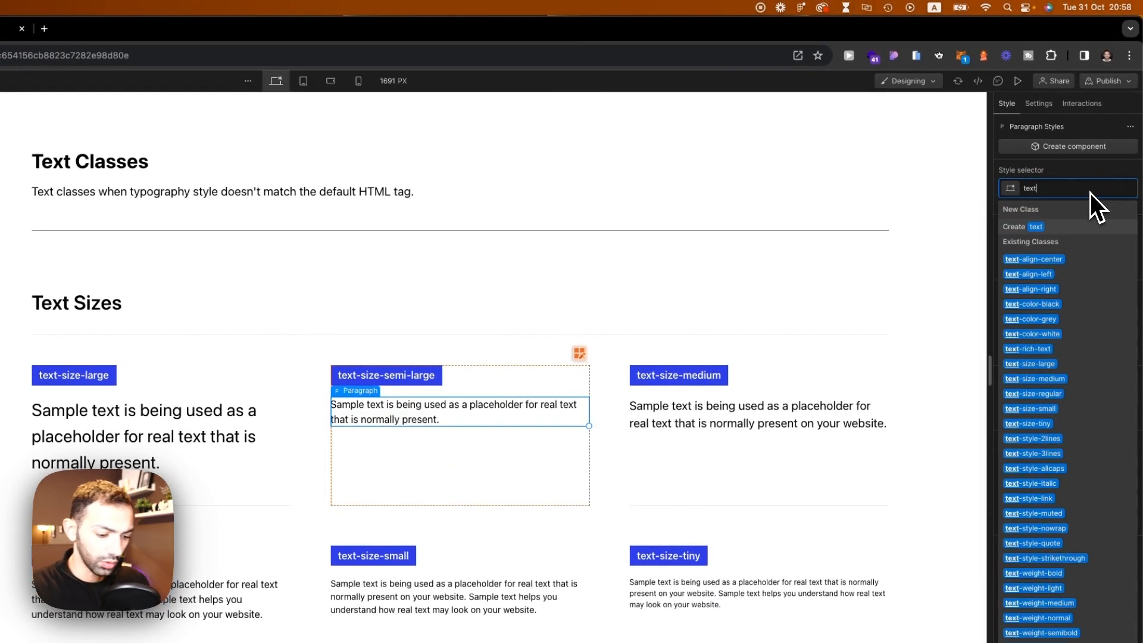
{"action": "type", "text": "mi-large"}
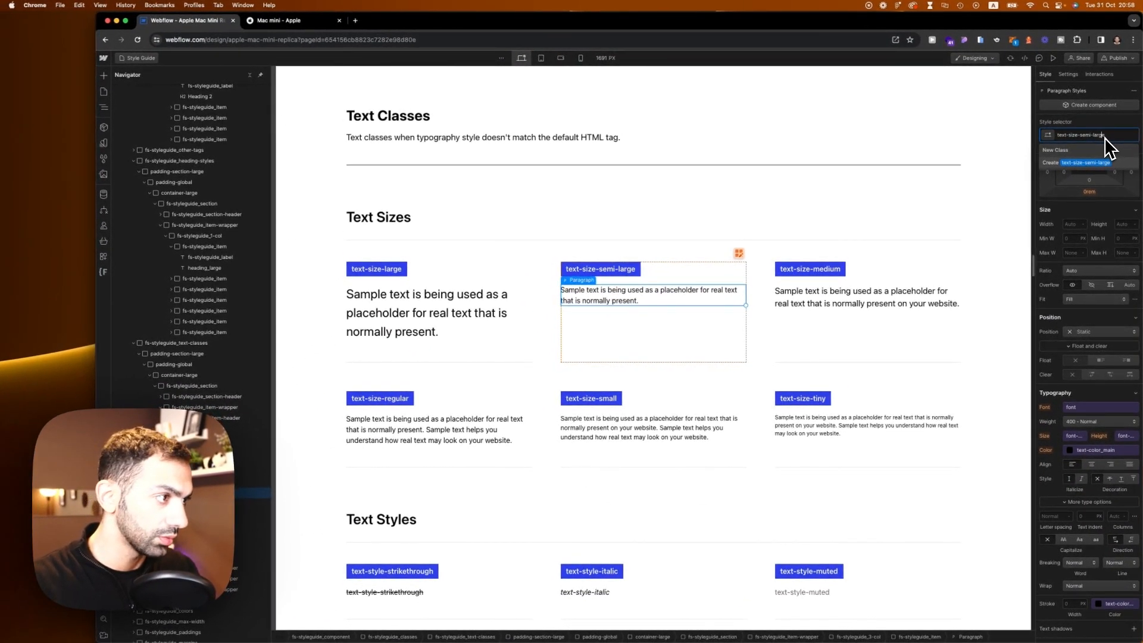
{"action": "key", "text": "Return"}
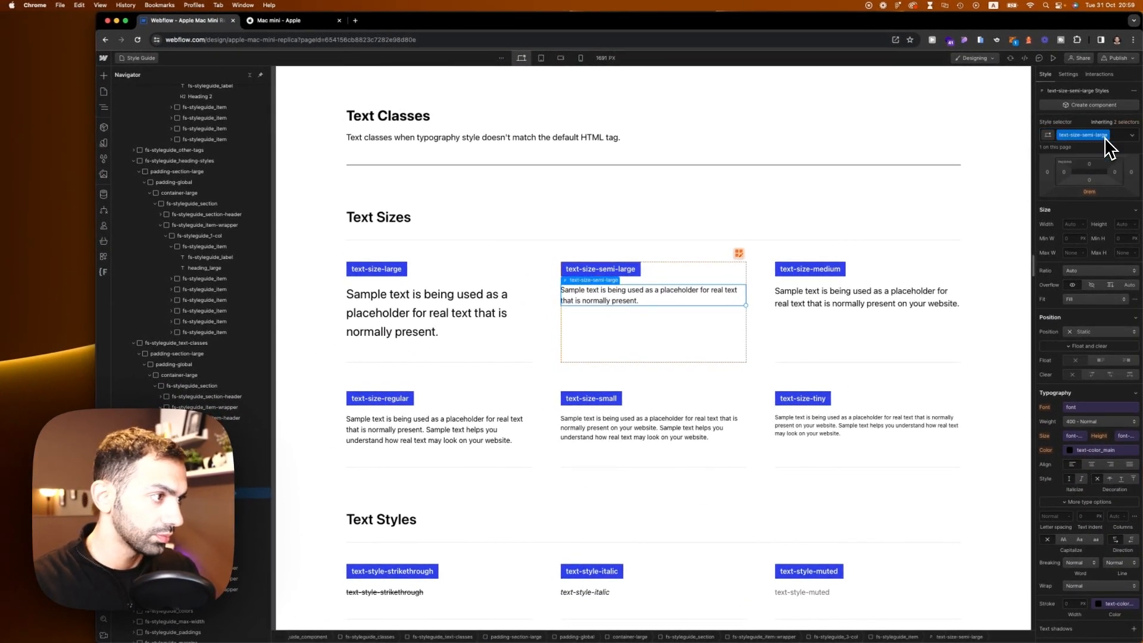
Step: Set the text-size-semi-large font size to 1.3125 rem
{"action": "left_click", "coordinate": [1074, 435]}
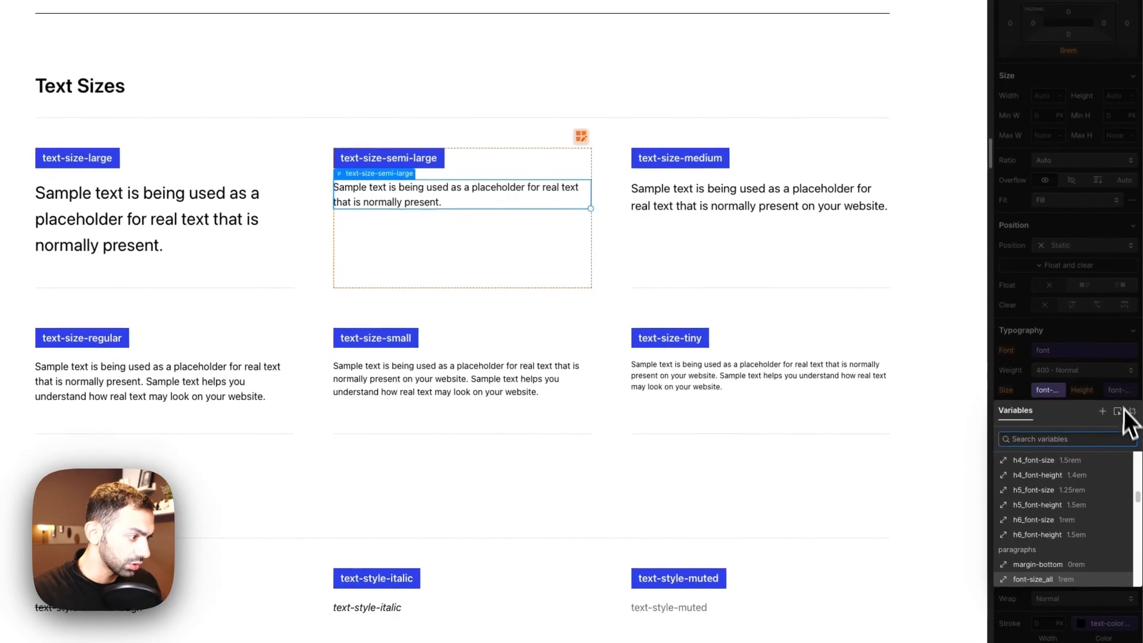
{"action": "left_click", "coordinate": [1132, 415]}
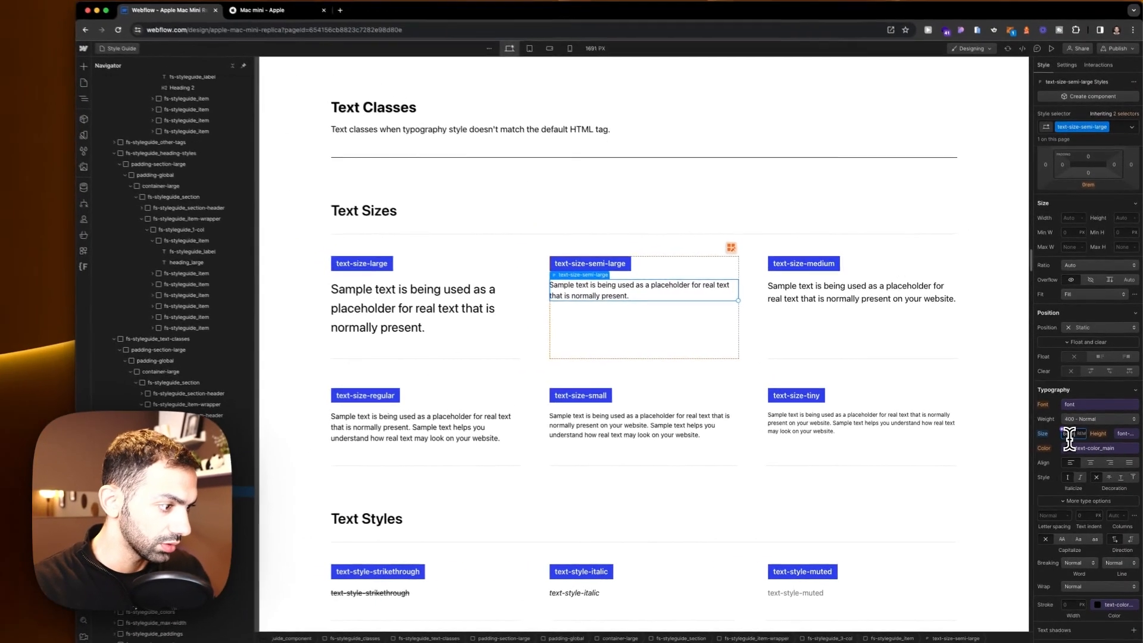
{"action": "key", "text": "Return"}
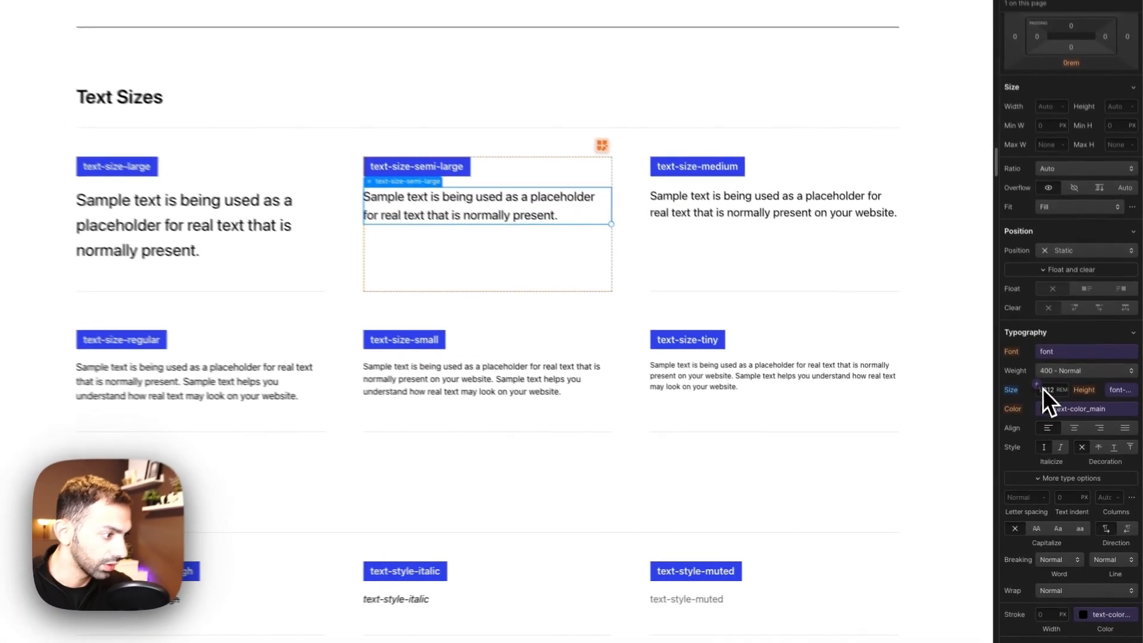
Step: Create a new variable from the 1.3125 rem font size, naming it text-size
{"action": "left_click", "coordinate": [1064, 432]}
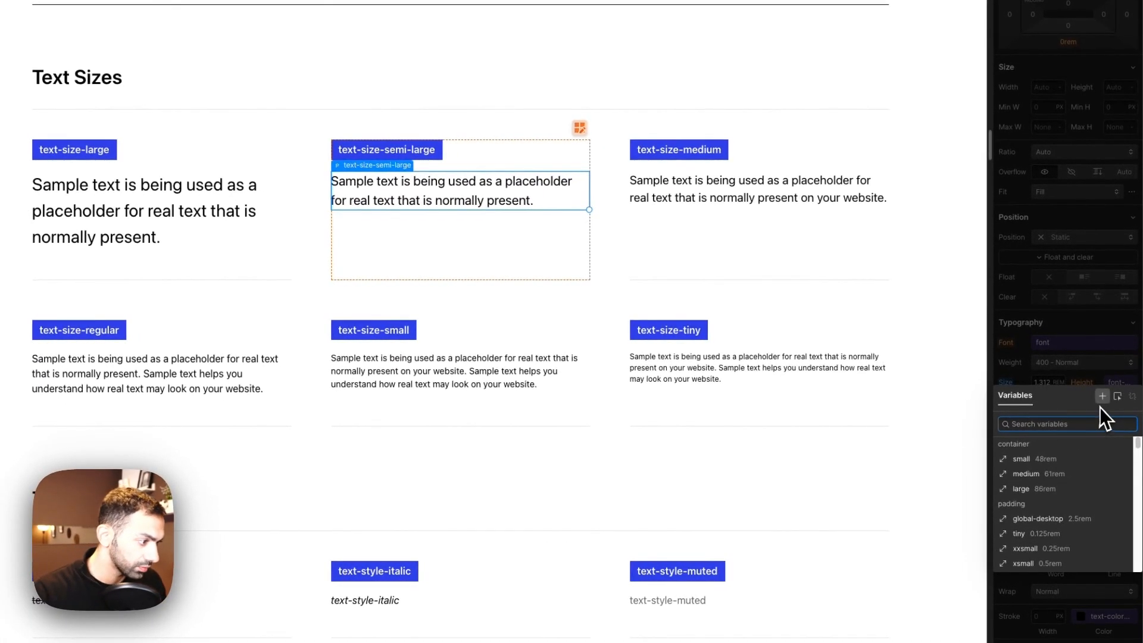
{"action": "left_click", "coordinate": [1101, 397]}
{"action": "type", "text": "text"}
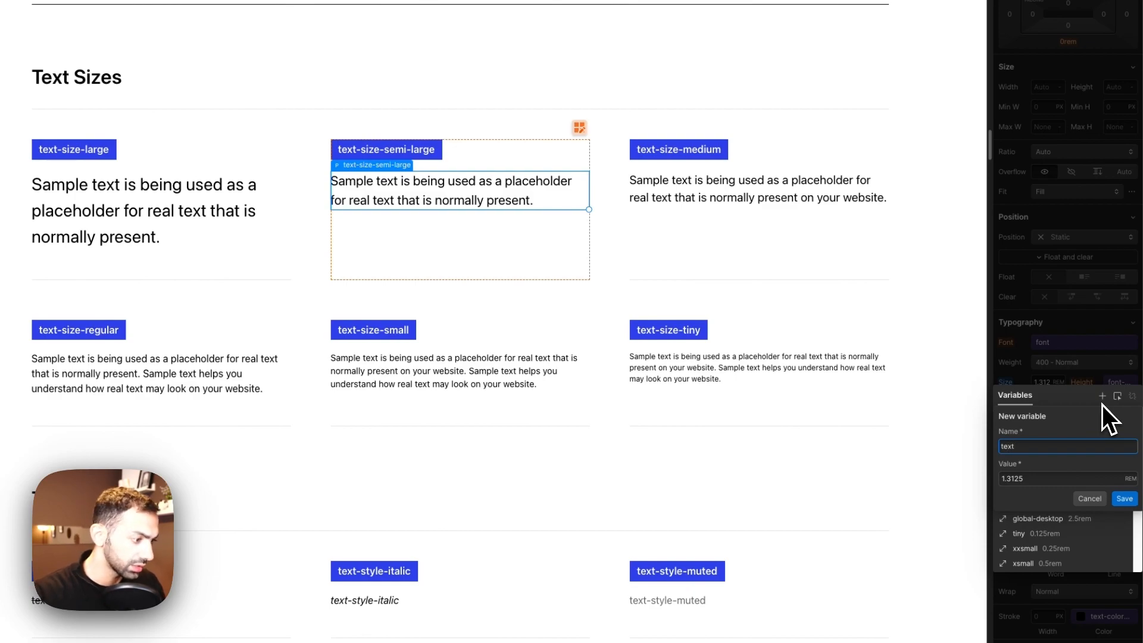
{"action": "type", "text": "-size"}
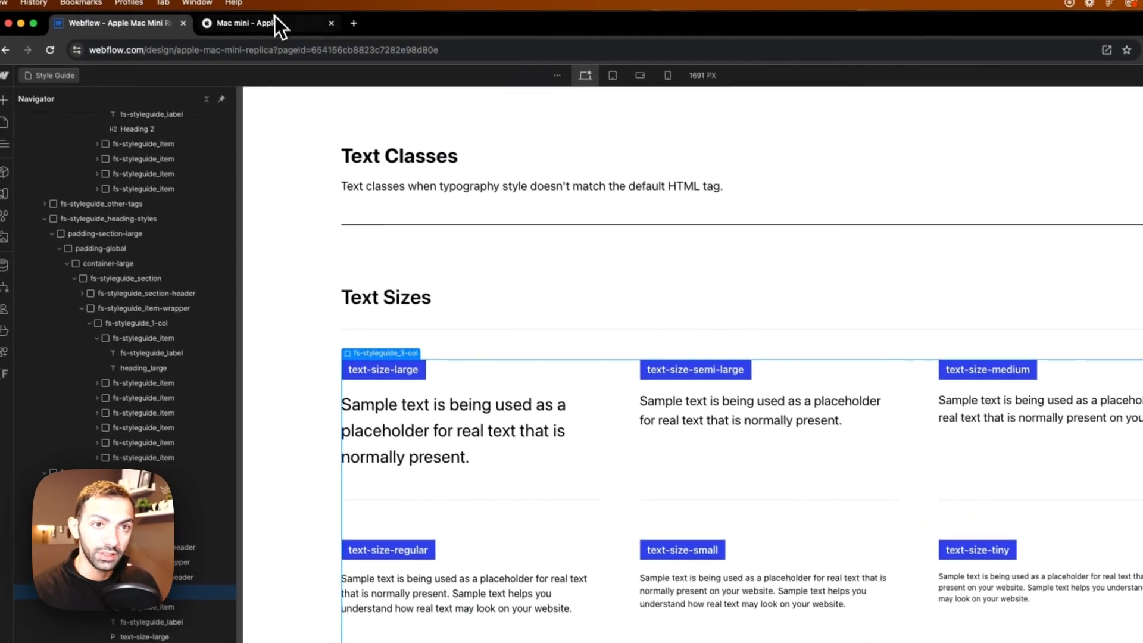
Step: Compare Apple's Compared to Intel-based Mac mini headline size with the heading-style-h3 sample's size setting
{"action": "left_click", "coordinate": [280, 21]}
{"action": "scroll", "coordinate": [631, 357], "scroll_direction": "down", "scroll_amount": 5}
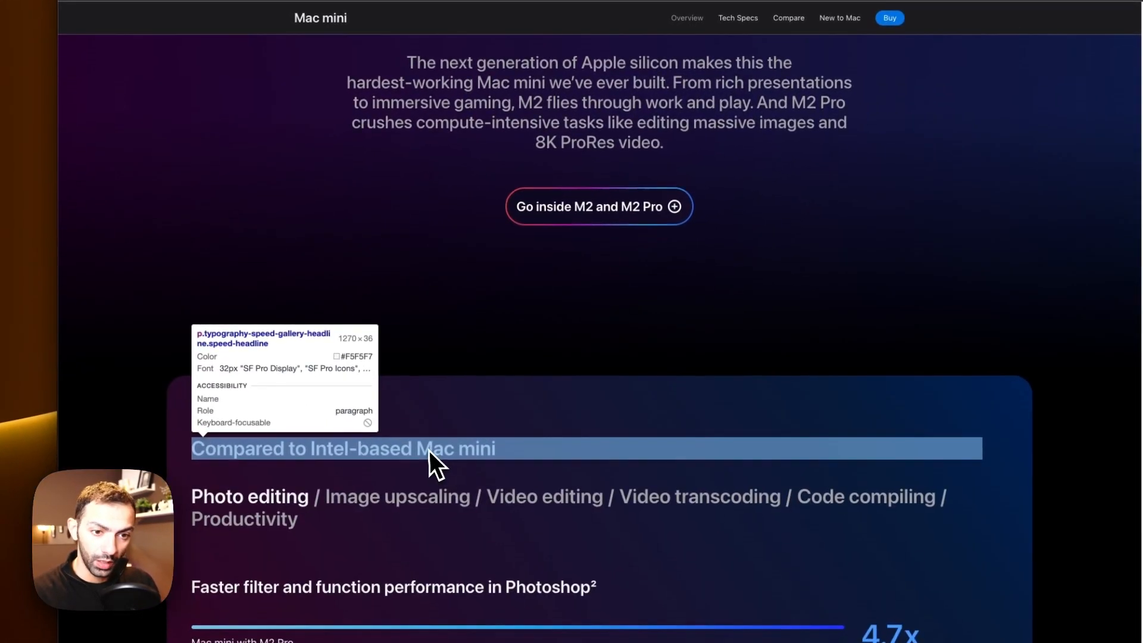
{"action": "left_click", "coordinate": [429, 450]}
{"action": "left_click", "coordinate": [191, 11]}
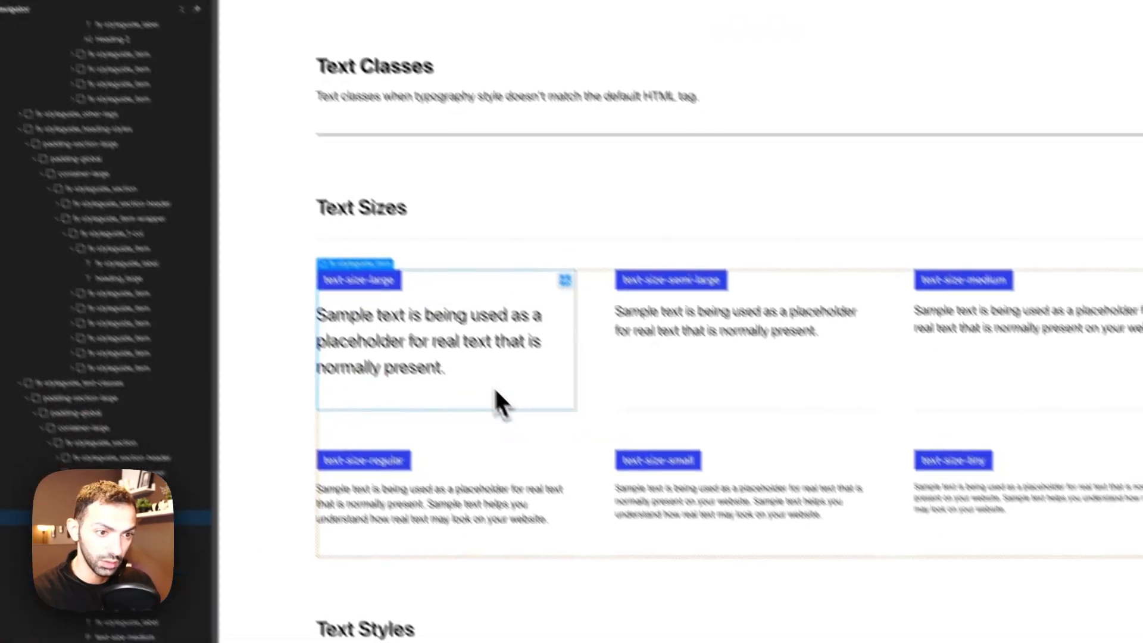
{"action": "scroll", "coordinate": [613, 441], "scroll_direction": "up", "scroll_amount": 15}
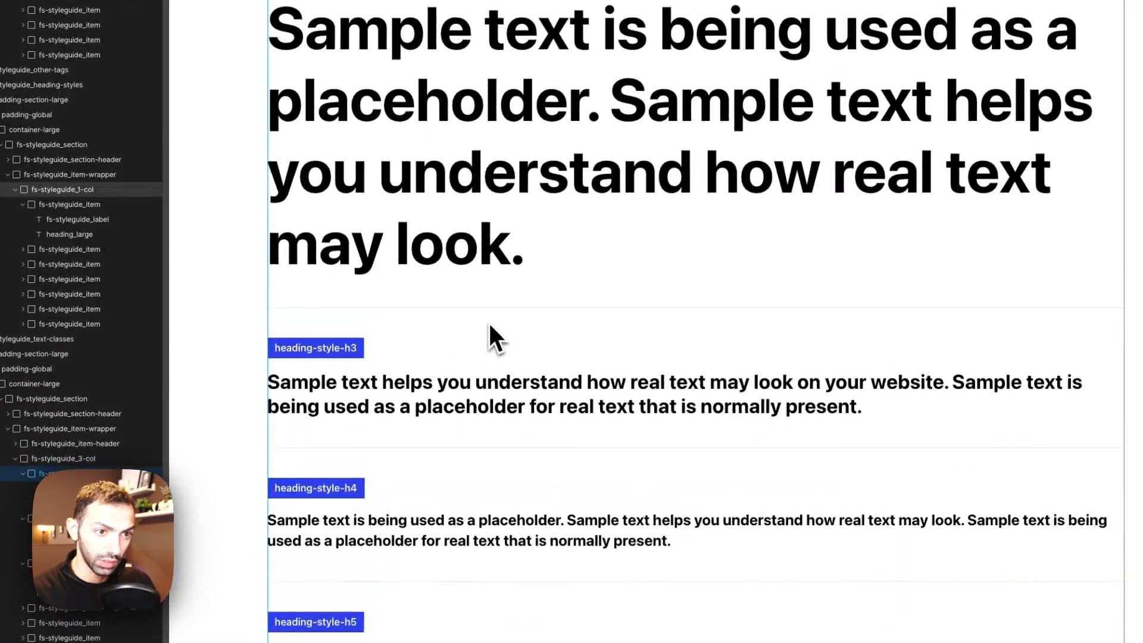
{"action": "scroll", "coordinate": [452, 333], "scroll_direction": "down", "scroll_amount": 7}
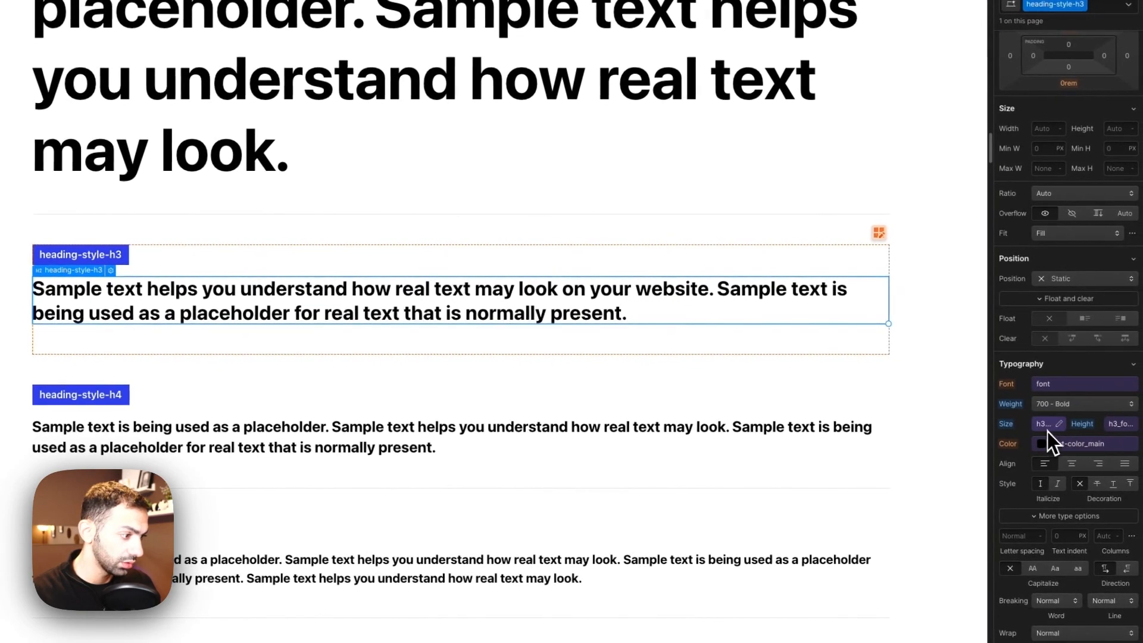
{"action": "left_click", "coordinate": [1044, 427]}
{"action": "left_click", "coordinate": [1051, 430]}
{"action": "left_click", "coordinate": [1061, 493]}
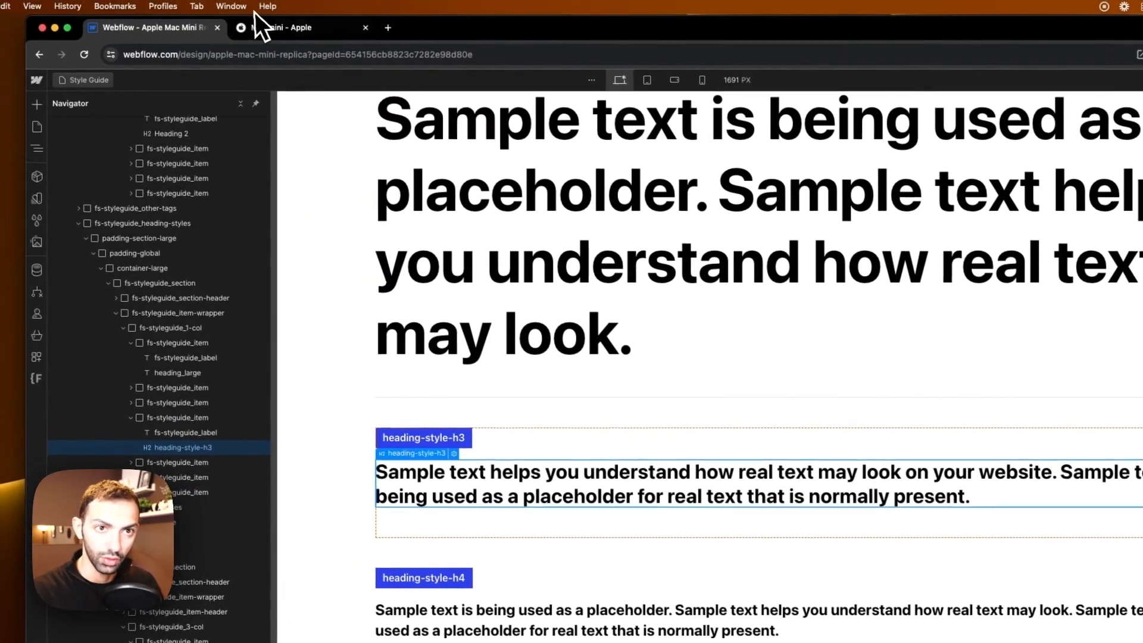
Step: Inspect the font sizes of Apple's speed chart captions against the text-size-regular sample
{"action": "left_click", "coordinate": [271, 29]}
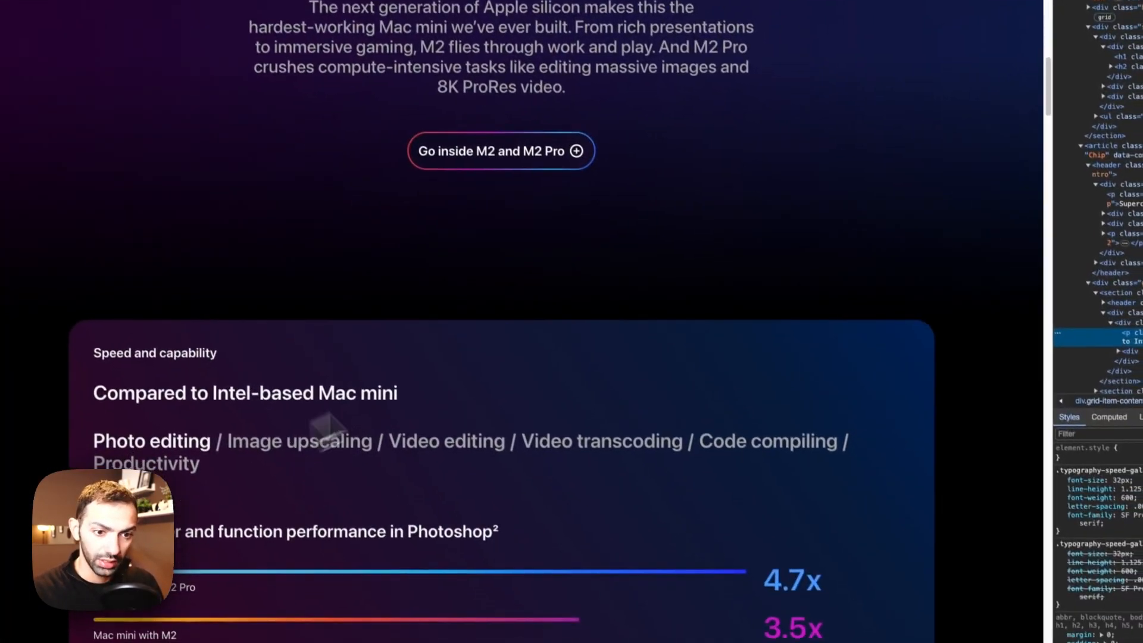
{"action": "key", "text": "super+shift+c"}
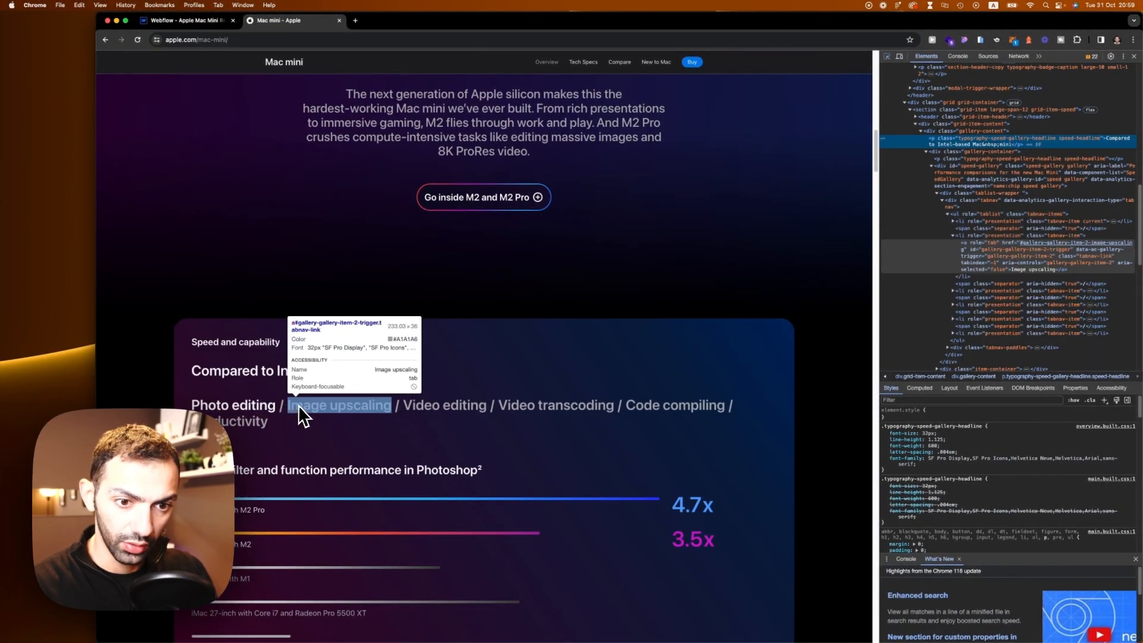
{"action": "scroll", "coordinate": [300, 476], "scroll_direction": "down", "scroll_amount": 5}
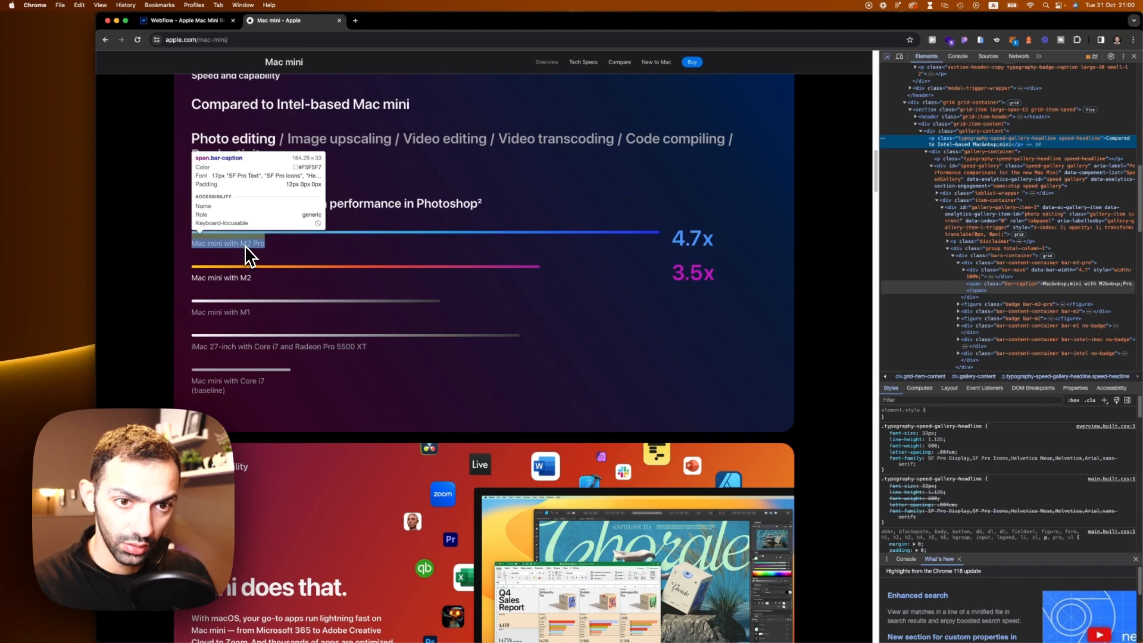
{"action": "left_click", "coordinate": [179, 21]}
{"action": "scroll", "coordinate": [658, 476], "scroll_direction": "down", "scroll_amount": 10}
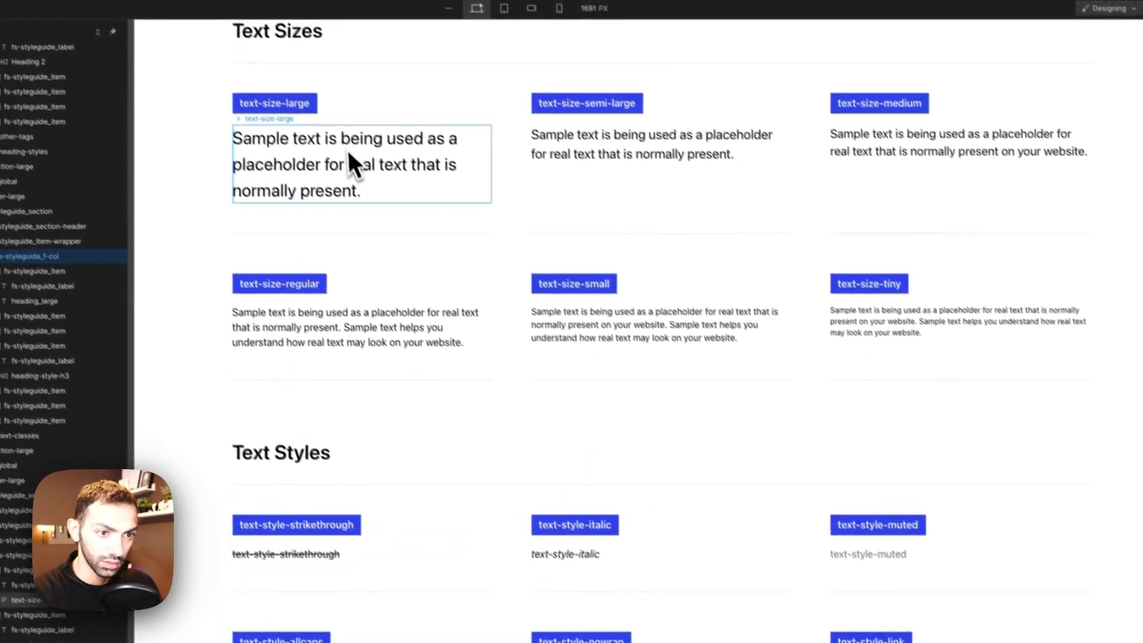
{"action": "left_click", "coordinate": [347, 149]}
{"action": "left_click", "coordinate": [329, 316]}
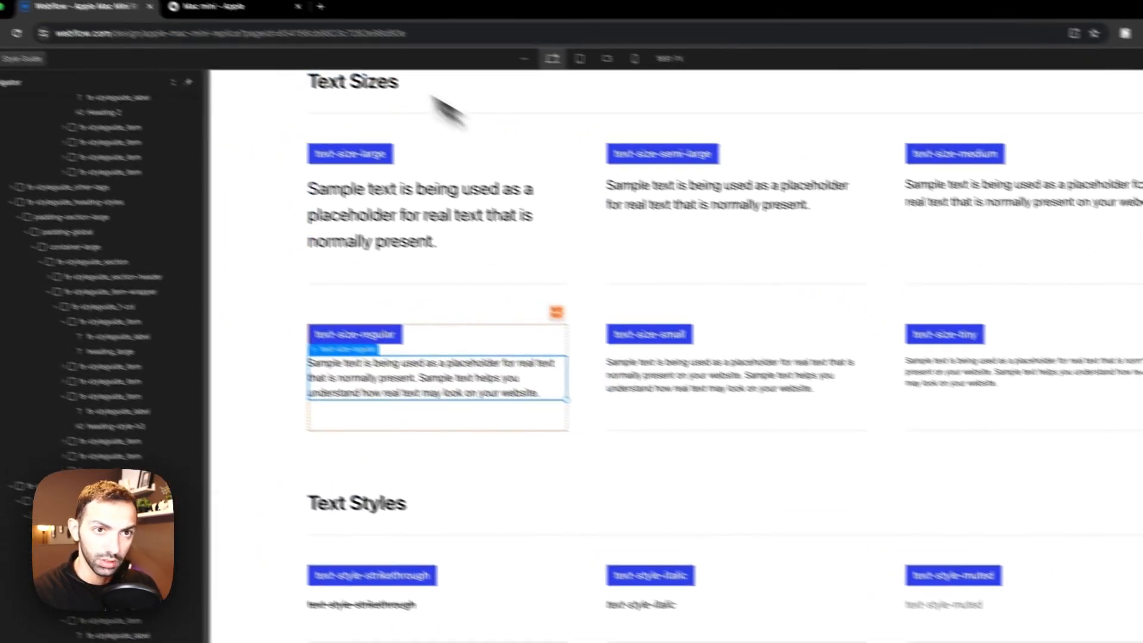
{"action": "left_click", "coordinate": [265, 33]}
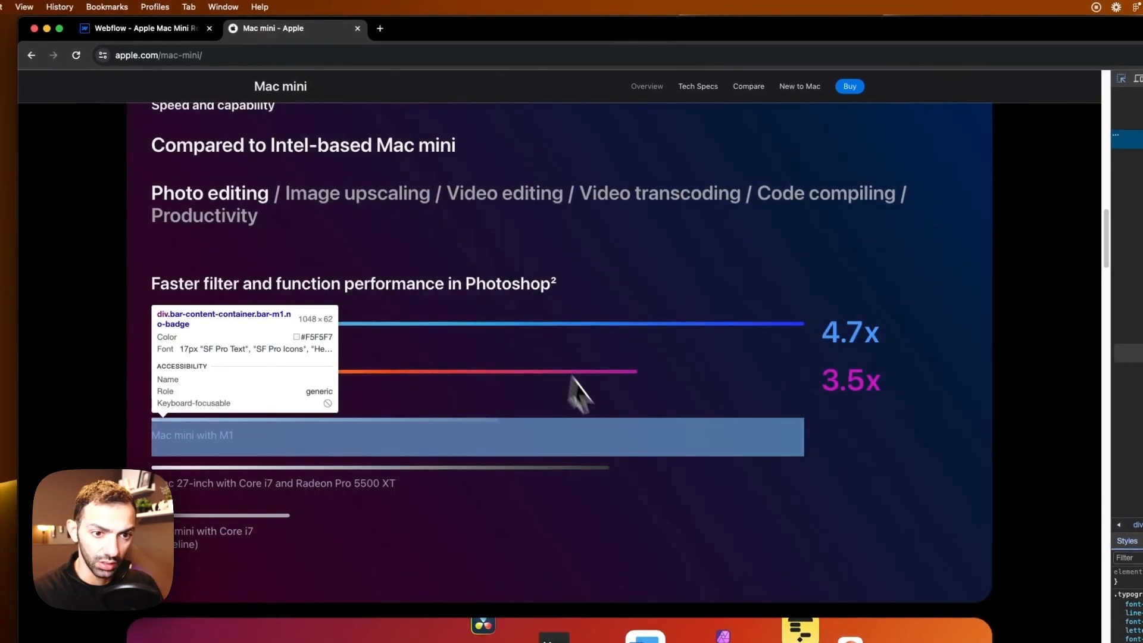
{"action": "scroll", "coordinate": [296, 399], "scroll_direction": "down", "scroll_amount": 5}
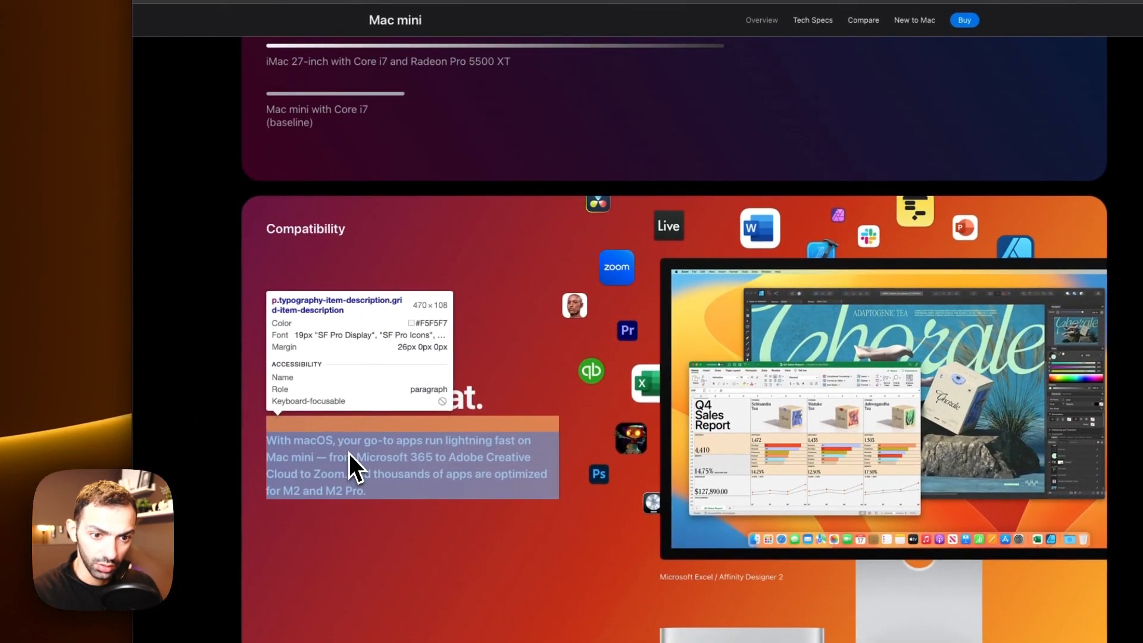
{"action": "left_click", "coordinate": [349, 453]}
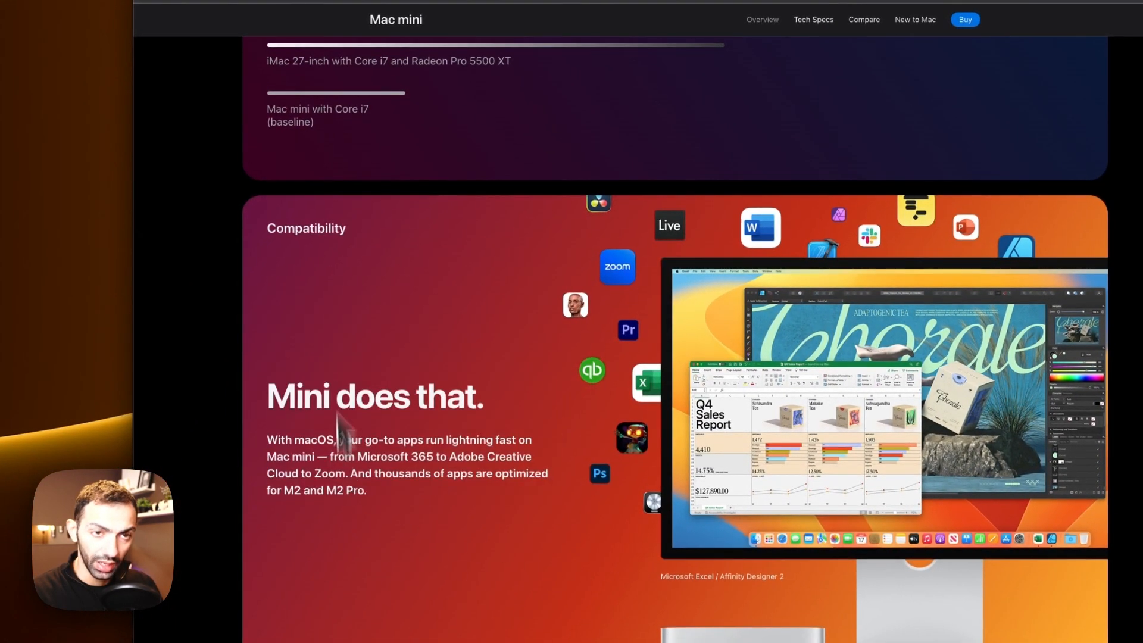
Step: Edit the text-size/small variable value on the text-size-small sample to match Apple's caption text
{"action": "left_click", "coordinate": [226, 17]}
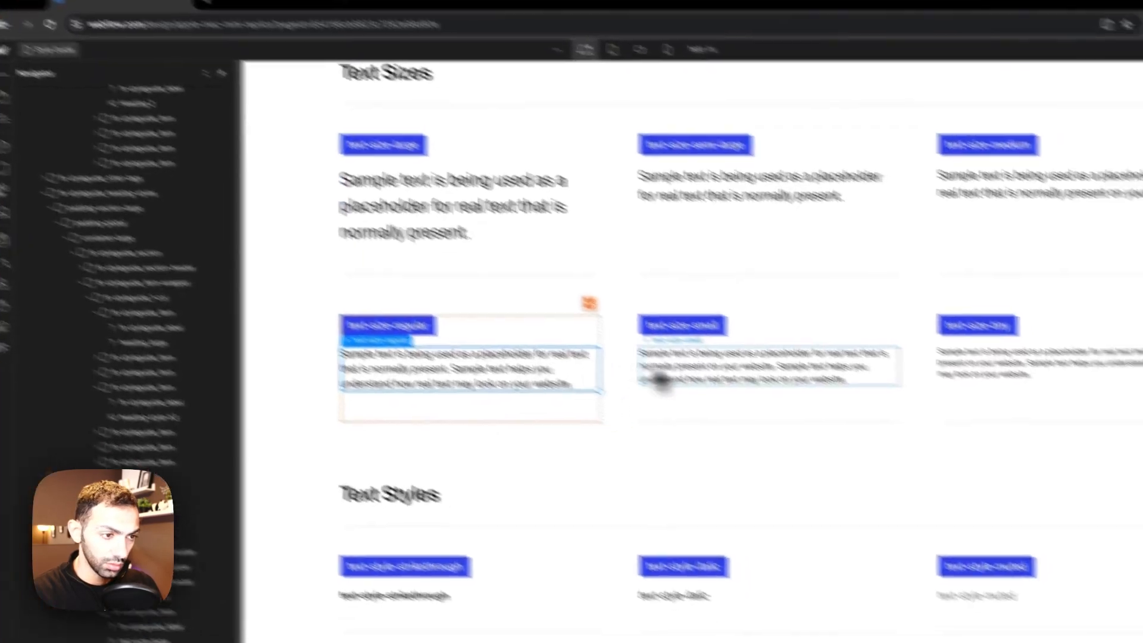
{"action": "left_click", "coordinate": [723, 396]}
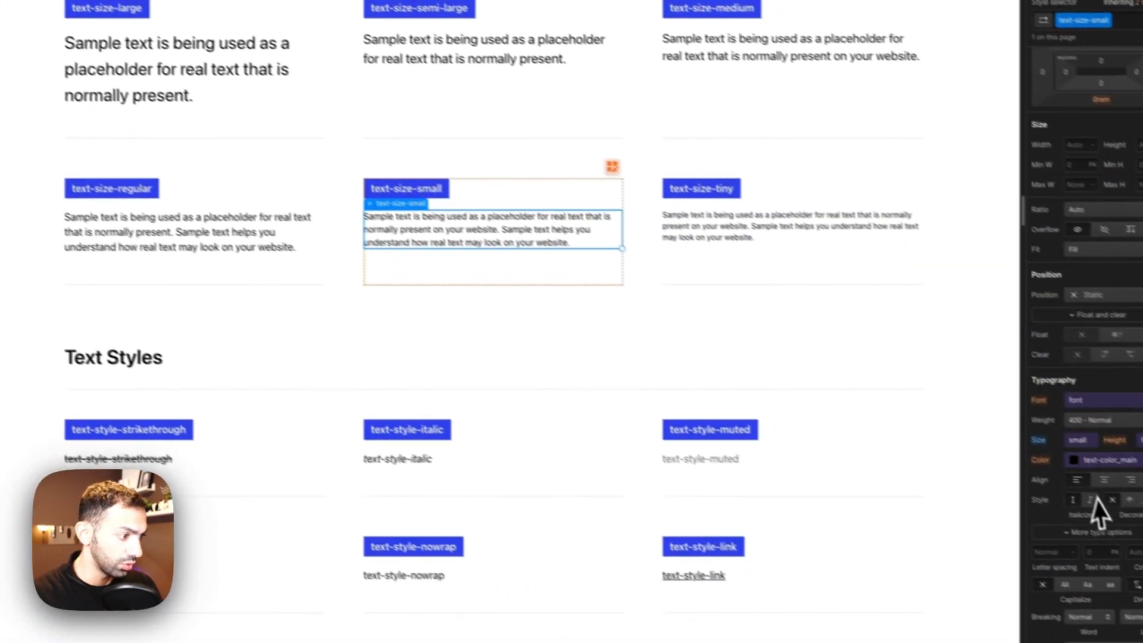
{"action": "left_click", "coordinate": [1062, 430]}
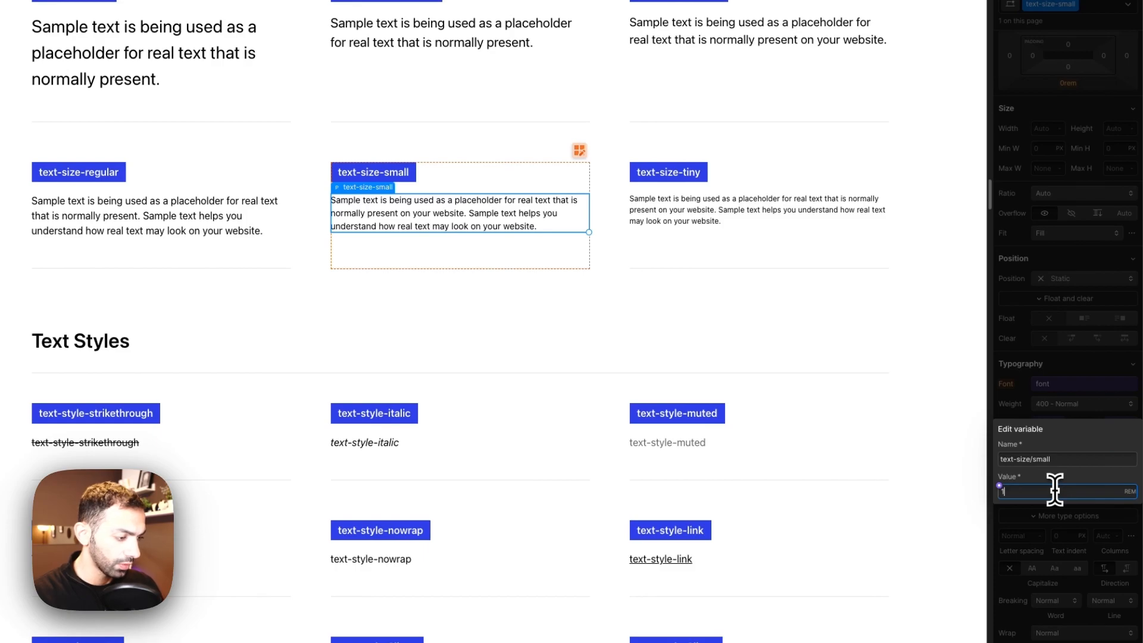
{"action": "key", "text": "Return"}
Step: Review the size variables on the text-size-medium and text-size-regular samples
{"action": "left_click", "coordinate": [239, 211]}
{"action": "left_click", "coordinate": [1066, 408]}
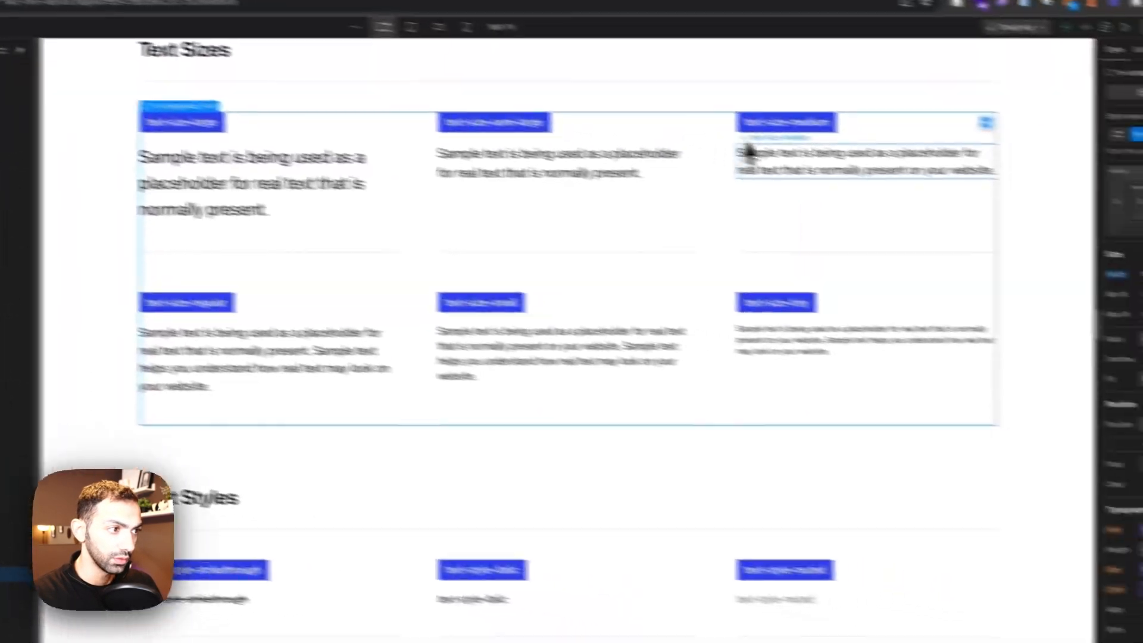
{"action": "left_click", "coordinate": [1055, 225]}
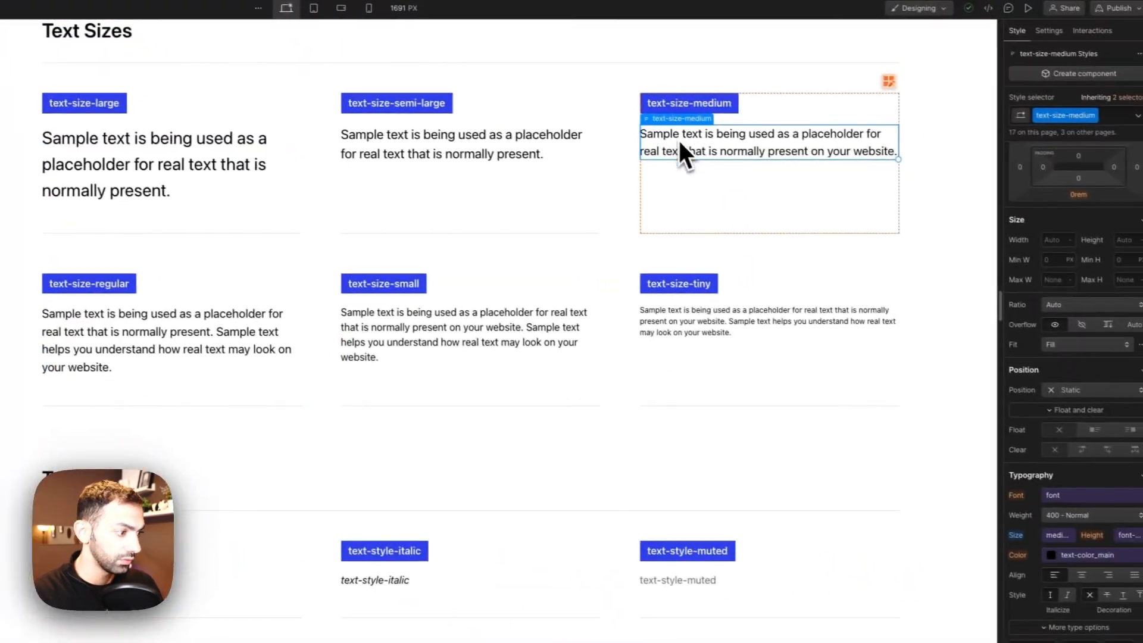
{"action": "left_click", "coordinate": [1057, 461]}
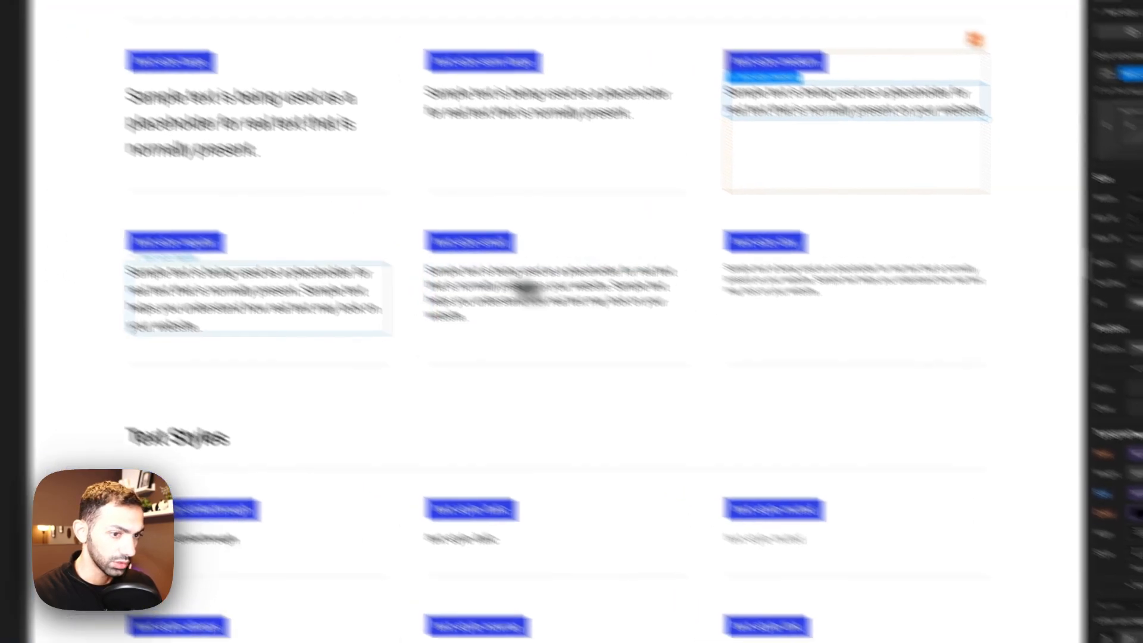
{"action": "left_click", "coordinate": [167, 244]}
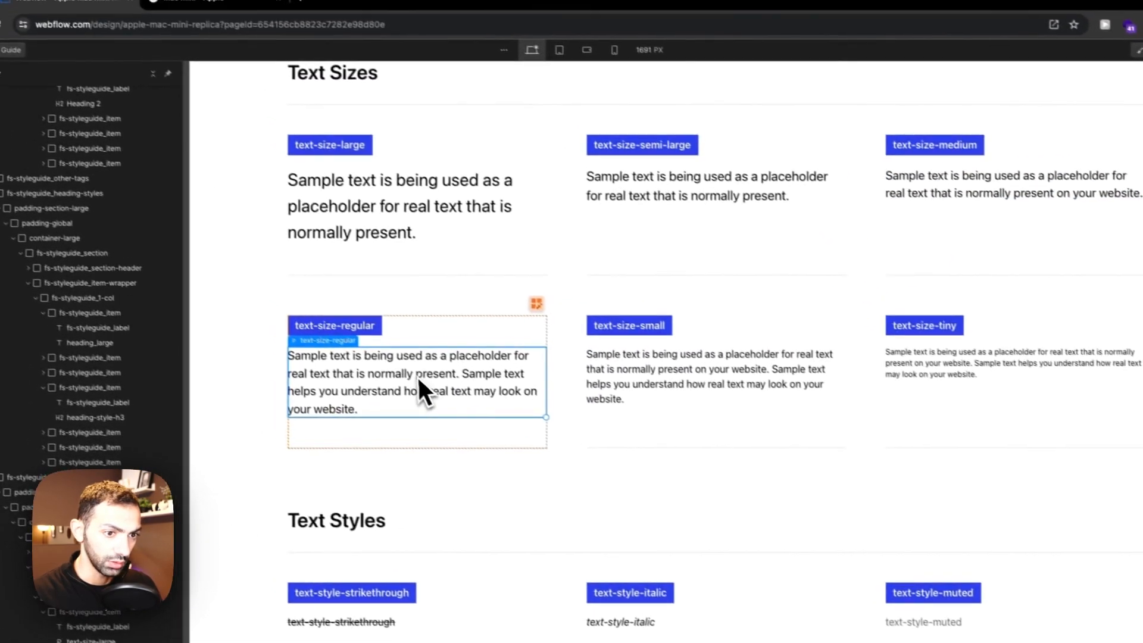
Step: Undo the last two changes
{"action": "key", "text": "super+z"}
{"action": "key", "text": "super+z"}
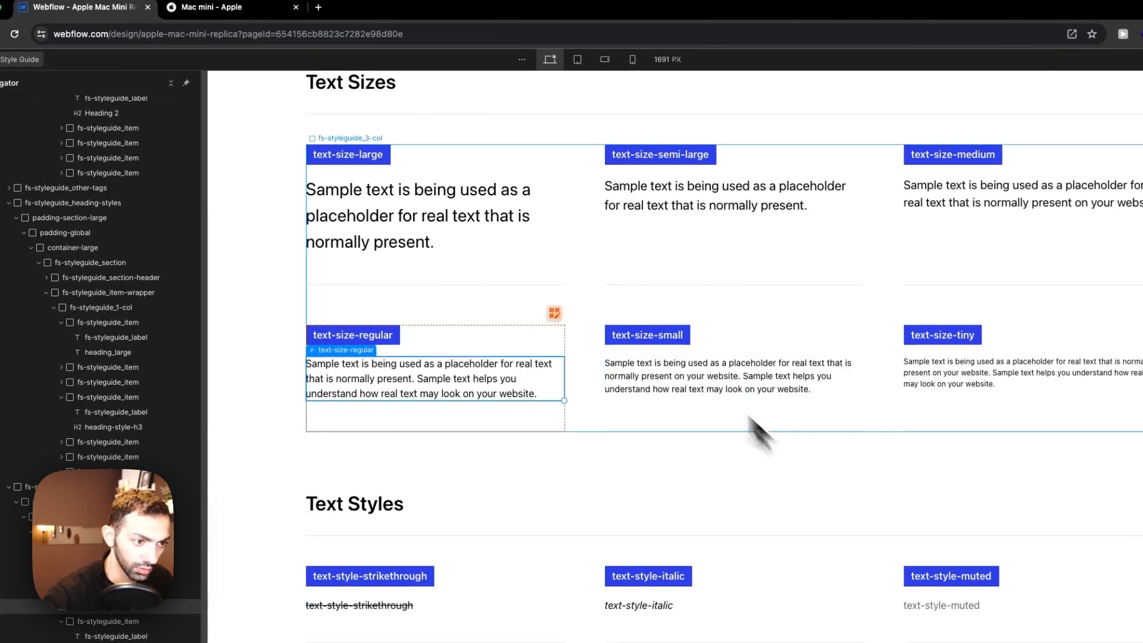
{"action": "left_click", "coordinate": [271, 11]}
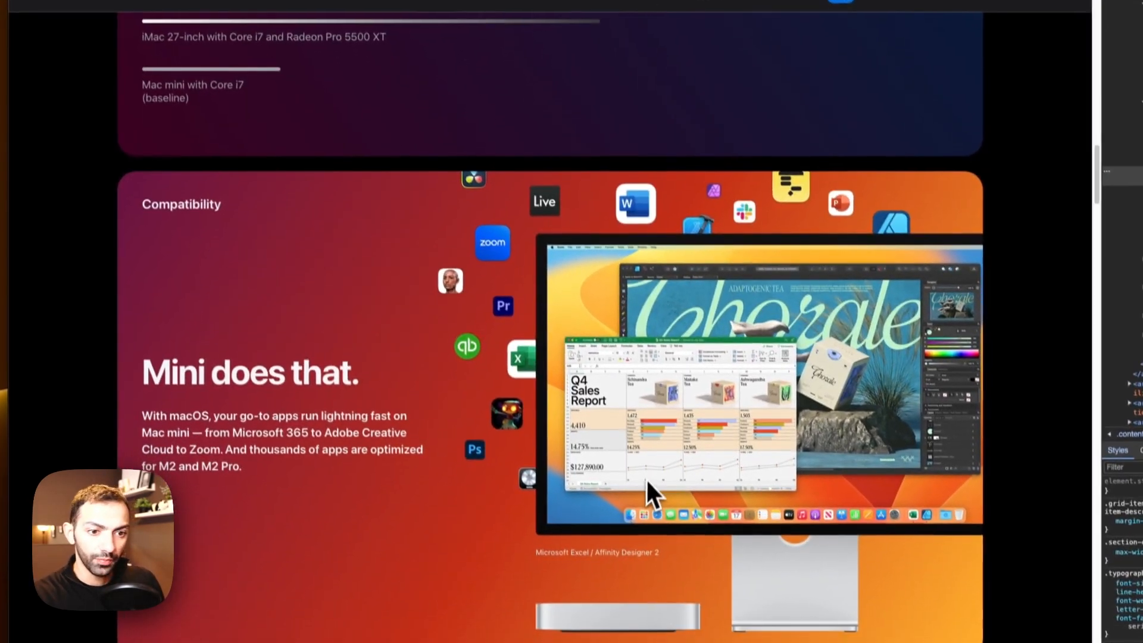
{"action": "scroll", "coordinate": [416, 226], "scroll_direction": "down", "scroll_amount": 10}
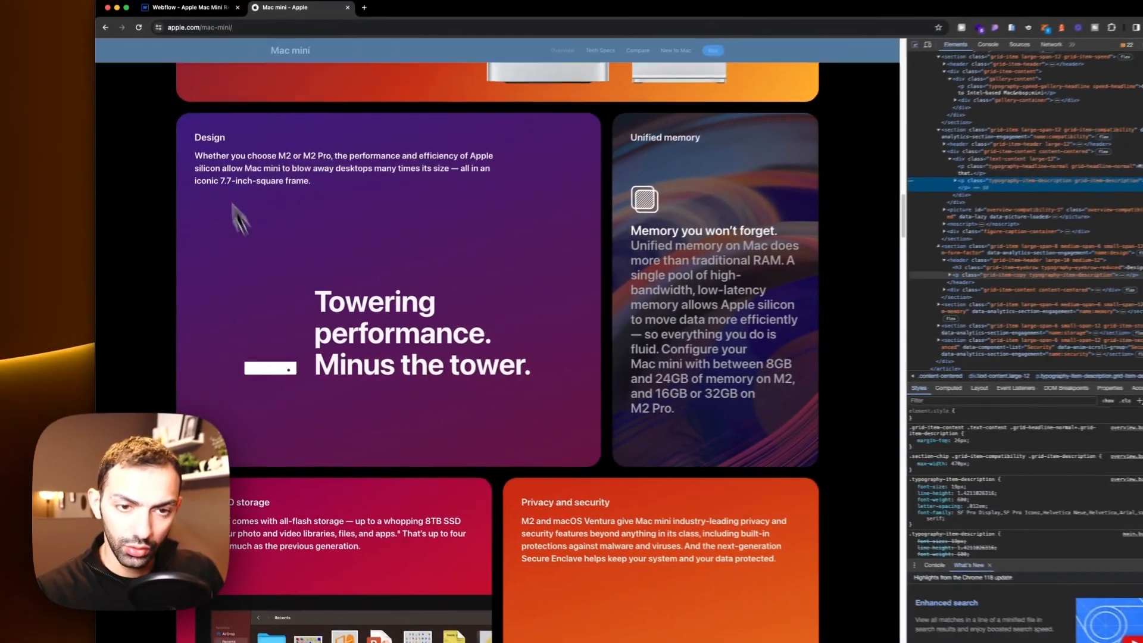
{"action": "key", "text": "super+shift+c"}
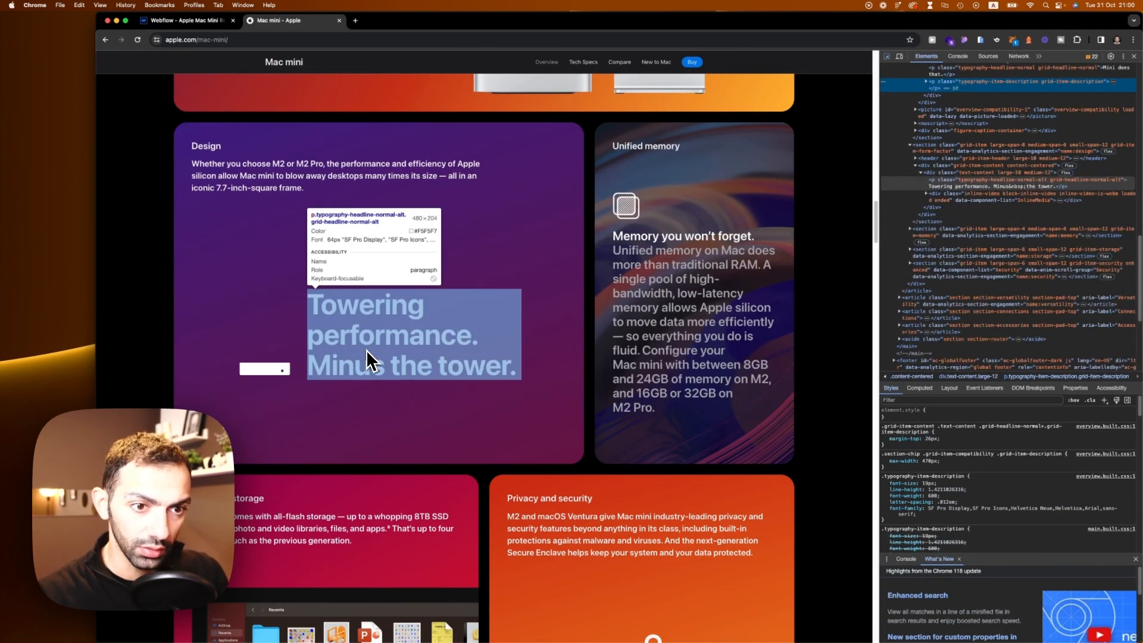
{"action": "scroll", "coordinate": [366, 349], "scroll_direction": "down", "scroll_amount": 1}
{"action": "left_click", "coordinate": [340, 314]}
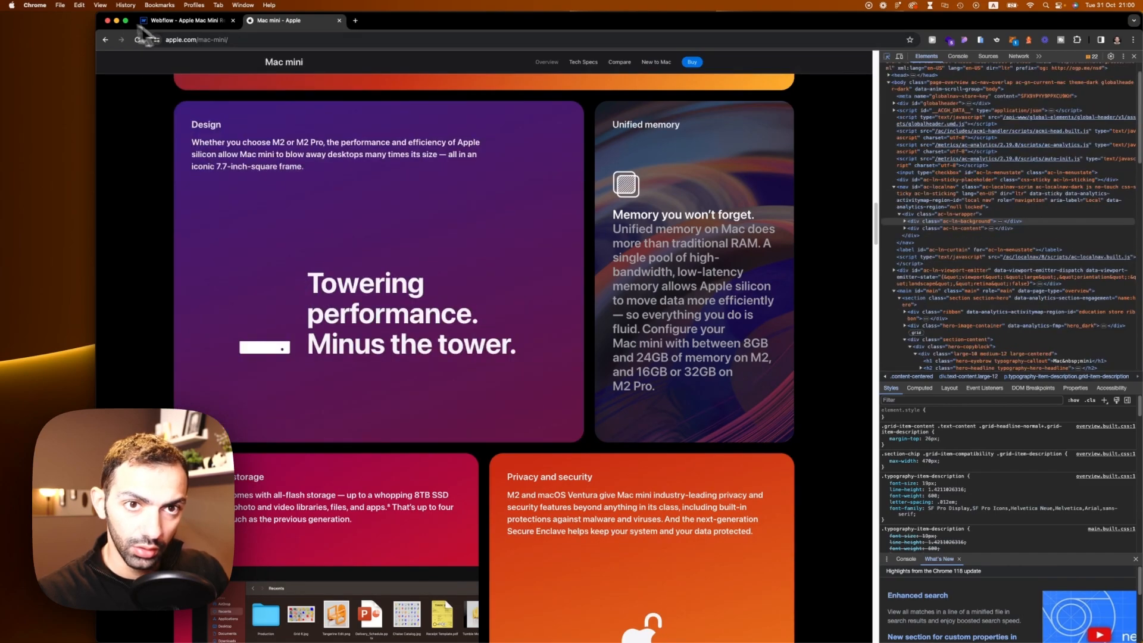
{"action": "left_click", "coordinate": [179, 20]}
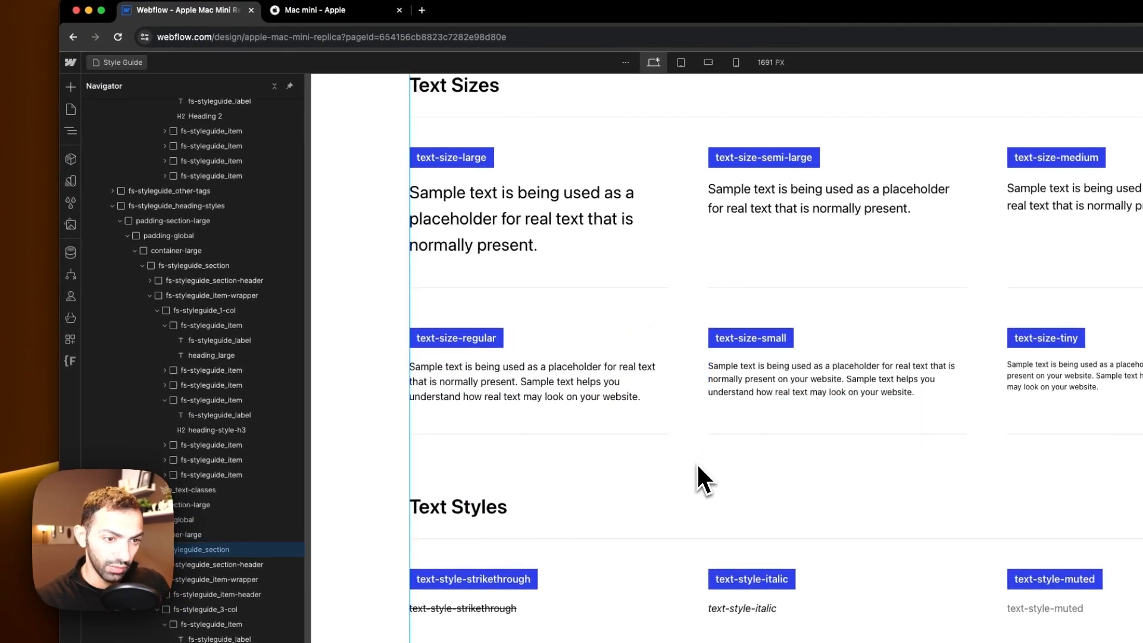
Step: Duplicate the heading_large style guide item and relabel the copy heading_medium
{"action": "scroll", "coordinate": [696, 462], "scroll_direction": "down", "scroll_amount": 15}
{"action": "scroll", "coordinate": [690, 461], "scroll_direction": "up", "scroll_amount": 5}
{"action": "scroll", "coordinate": [688, 462], "scroll_direction": "up", "scroll_amount": 8}
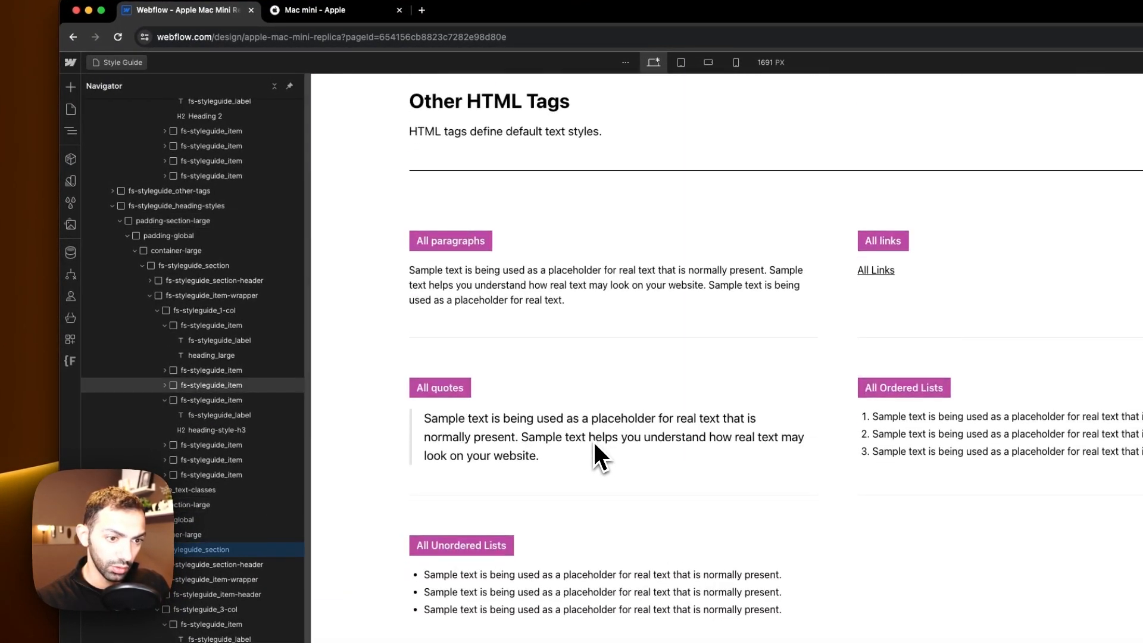
{"action": "scroll", "coordinate": [597, 454], "scroll_direction": "down", "scroll_amount": 4}
{"action": "left_click", "coordinate": [516, 333]}
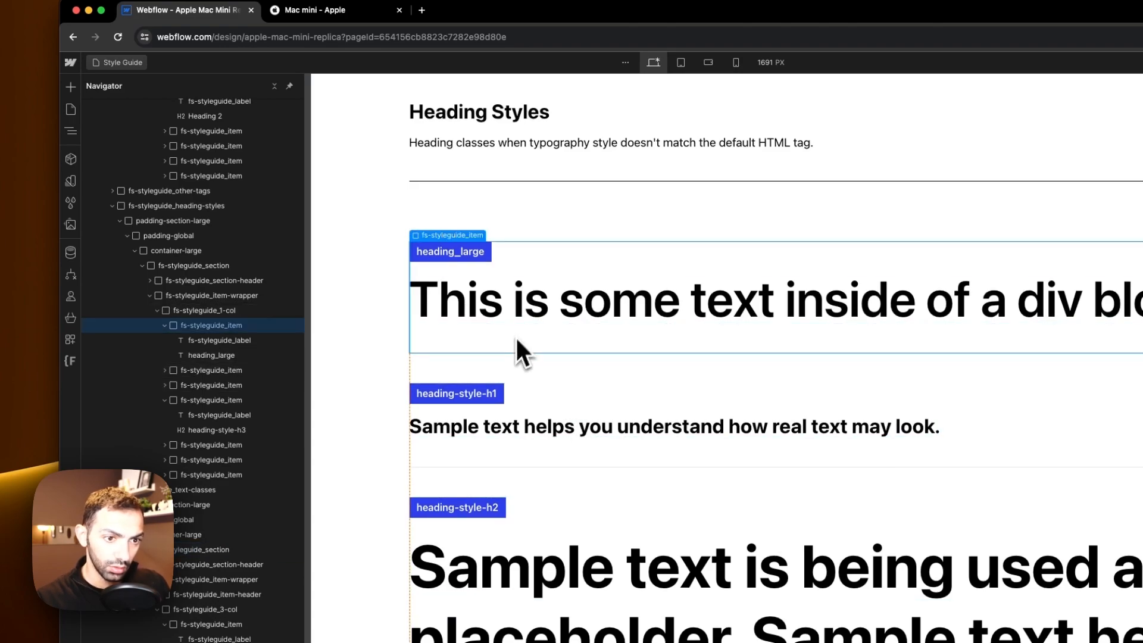
{"action": "key", "text": "super+d"}
{"action": "left_click", "coordinate": [470, 394]}
{"action": "scroll", "coordinate": [475, 395], "scroll_direction": "up", "scroll_amount": 1}
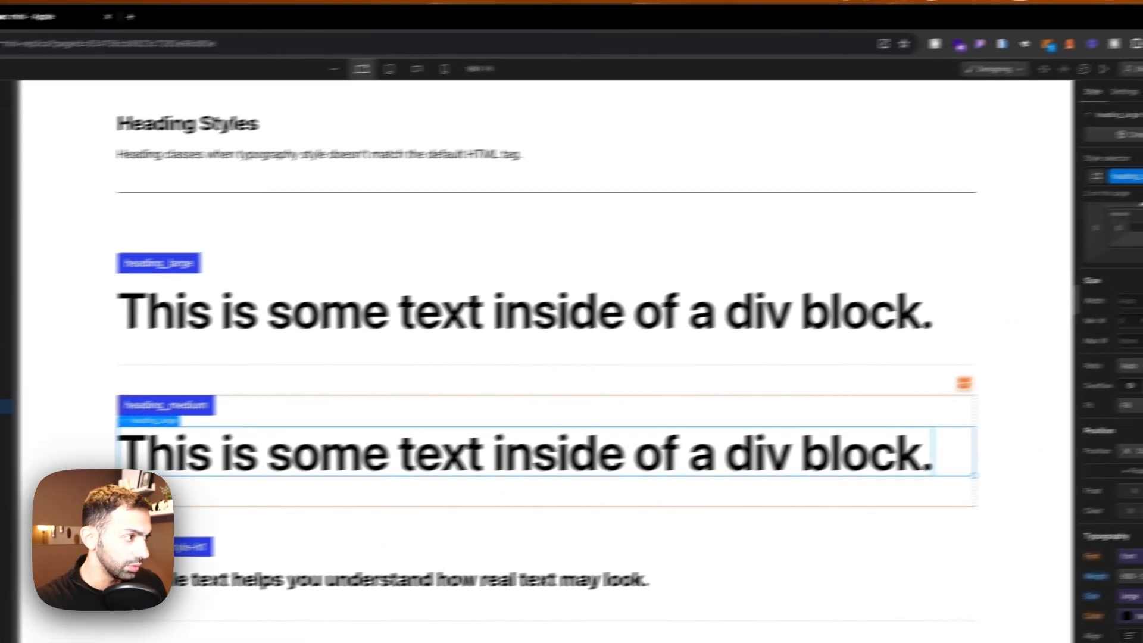
Step: Replace the copied text's class with a new class named heading-medium
{"action": "left_click", "coordinate": [1095, 189]}
{"action": "key", "text": "BackSpace"}
{"action": "type", "text": "head"}
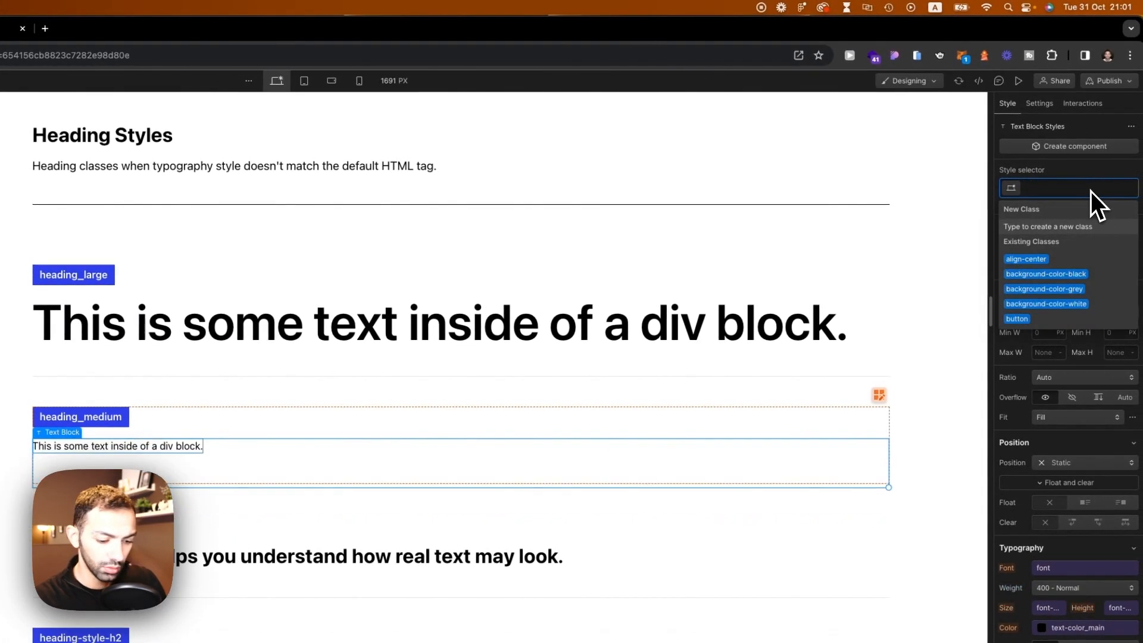
{"action": "type", "text": "ing-medium"}
{"action": "key", "text": "Return"}
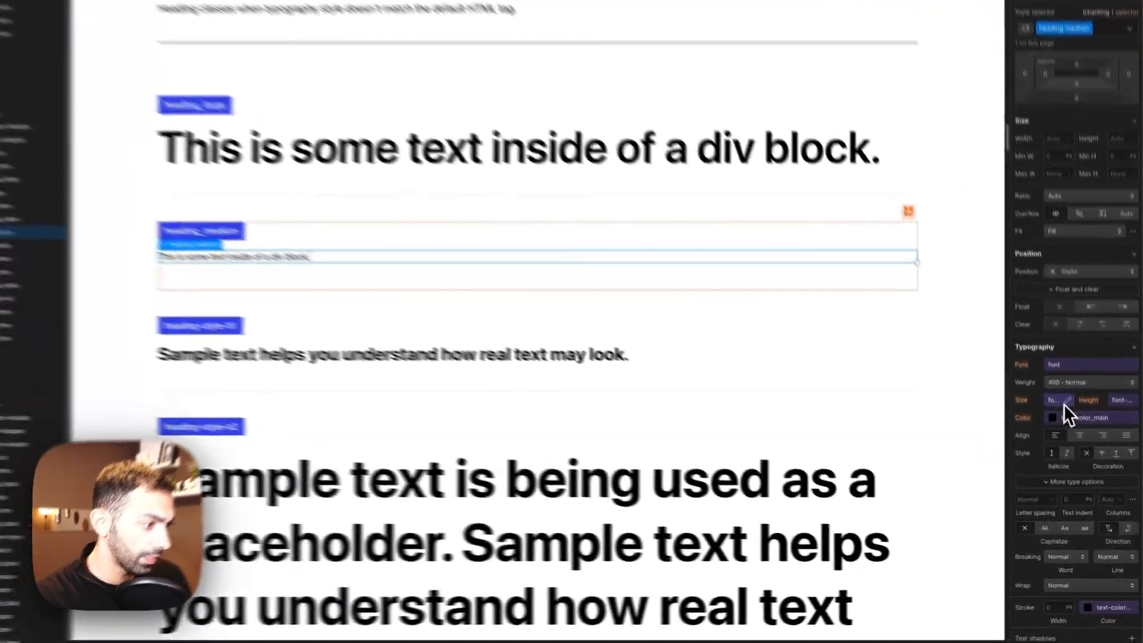
Step: Set the heading-medium font size to 4 rem
{"action": "left_click", "coordinate": [1080, 437]}
{"action": "left_click", "coordinate": [1133, 452]}
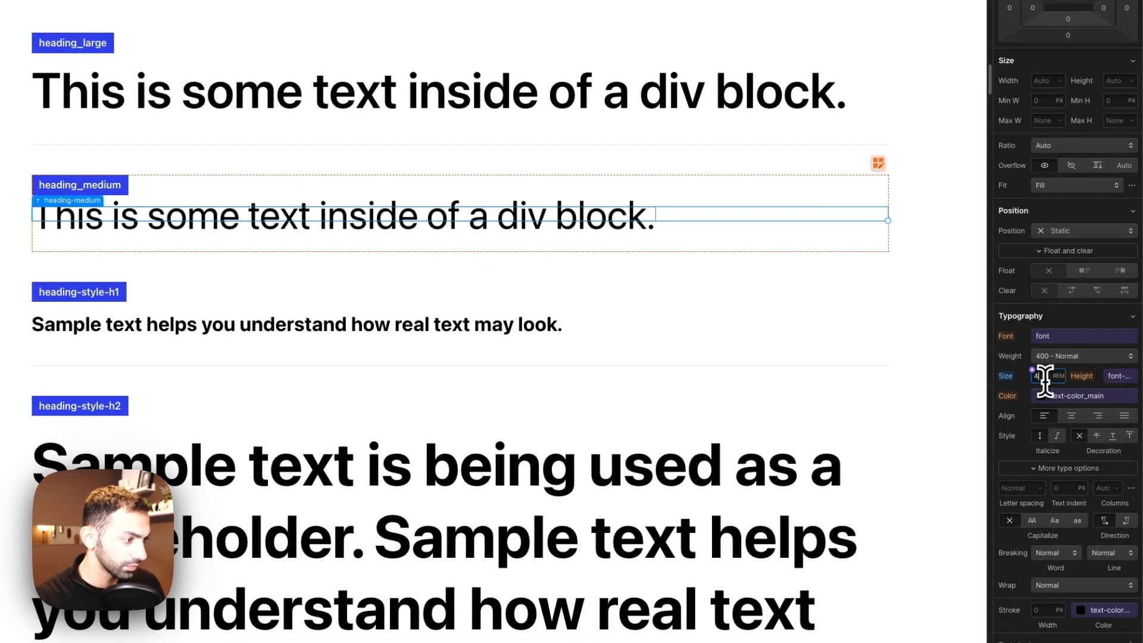
{"action": "left_click", "coordinate": [1121, 379]}
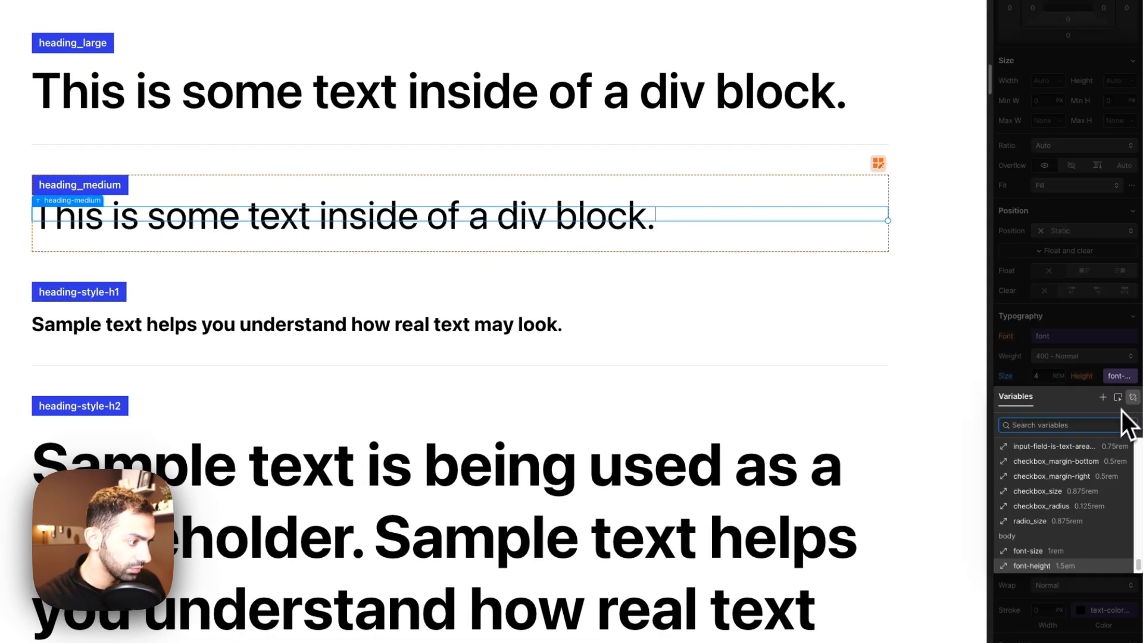
{"action": "left_click", "coordinate": [1131, 397]}
{"action": "key", "text": "Return"}
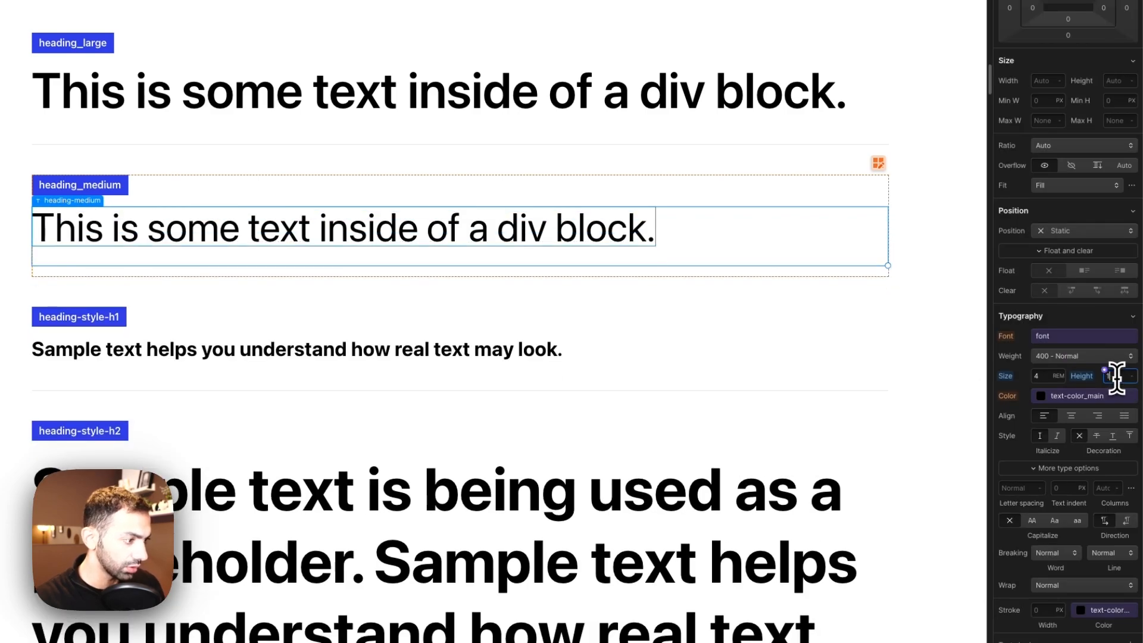
Step: Create a new variable from the 4 rem font size, naming it heading/medium
{"action": "left_click", "coordinate": [1033, 371]}
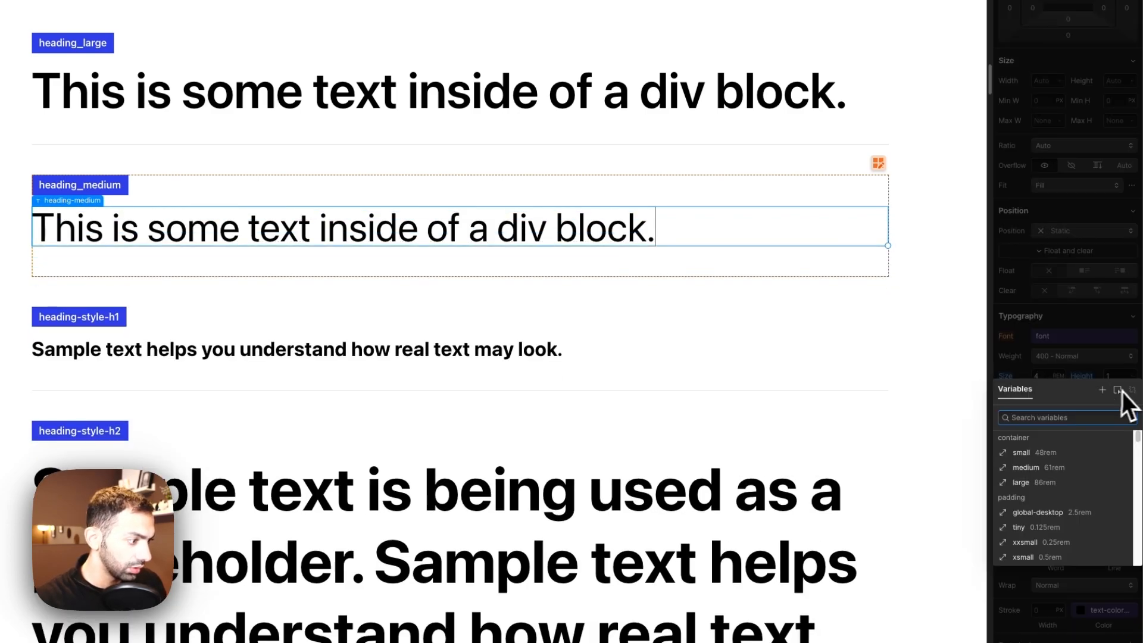
{"action": "type", "text": "heading7"}
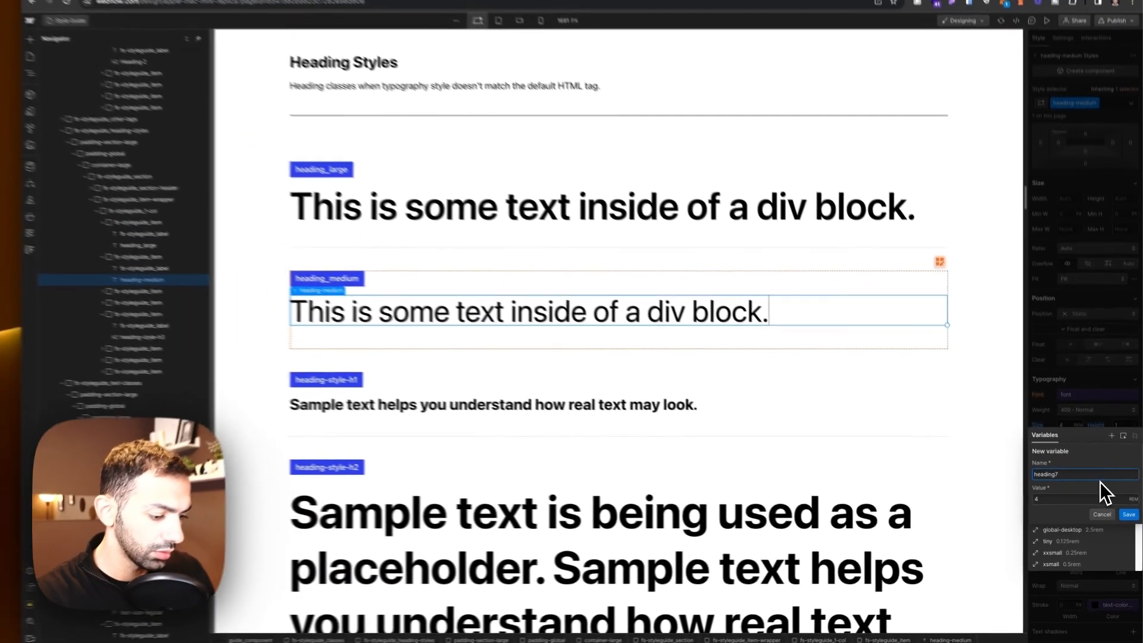
{"action": "key", "text": "BackSpace"}
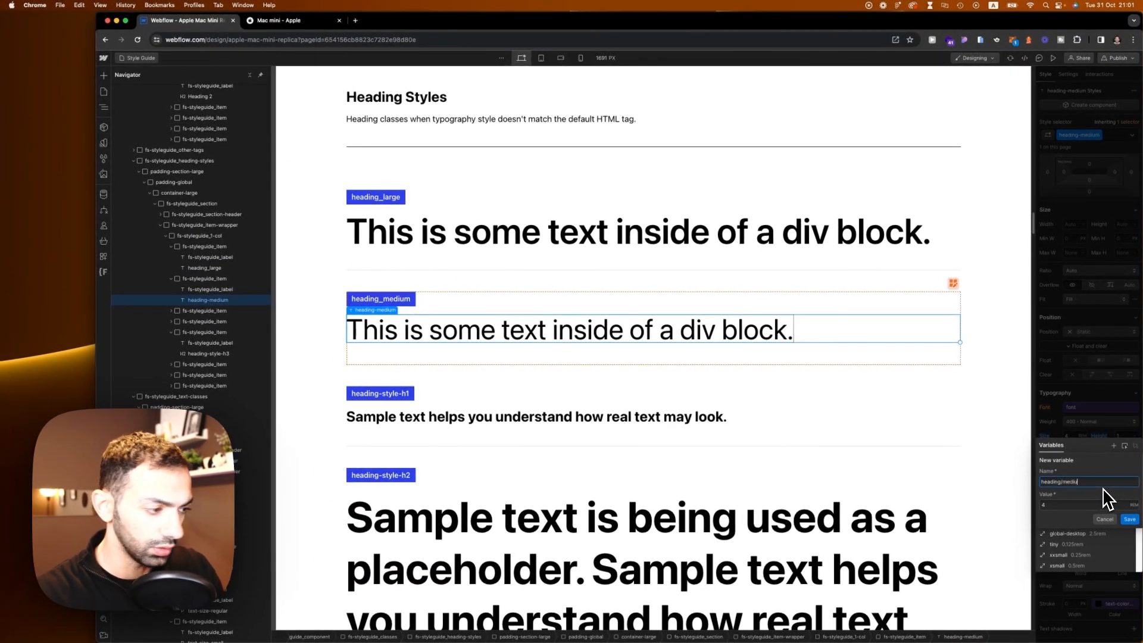
{"action": "key", "text": "Return"}
{"action": "left_click", "coordinate": [270, 21]}
{"action": "scroll", "coordinate": [536, 411], "scroll_direction": "down", "scroll_amount": 5}
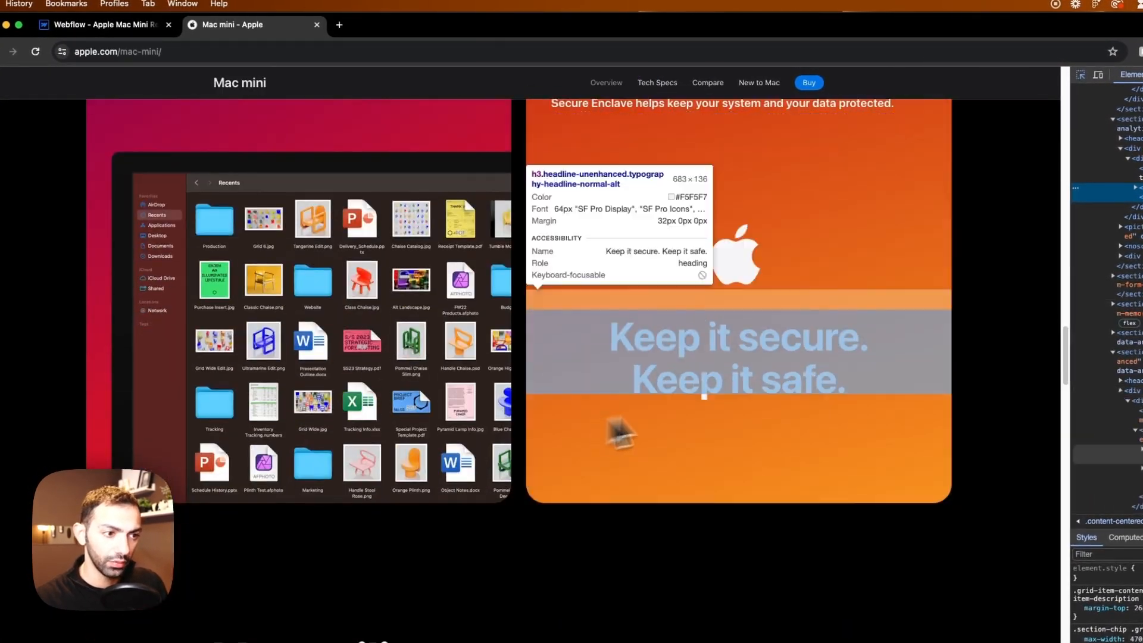
{"action": "scroll", "coordinate": [706, 350], "scroll_direction": "down", "scroll_amount": 4}
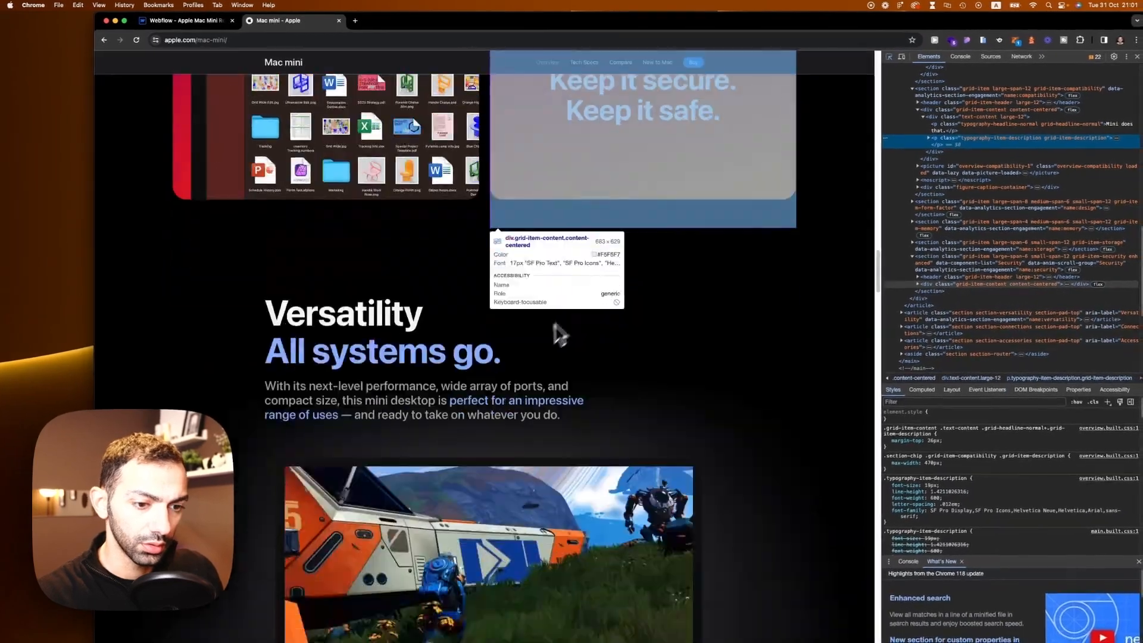
{"action": "scroll", "coordinate": [555, 324], "scroll_direction": "down", "scroll_amount": 1}
{"action": "mouse_move", "coordinate": [402, 377]}
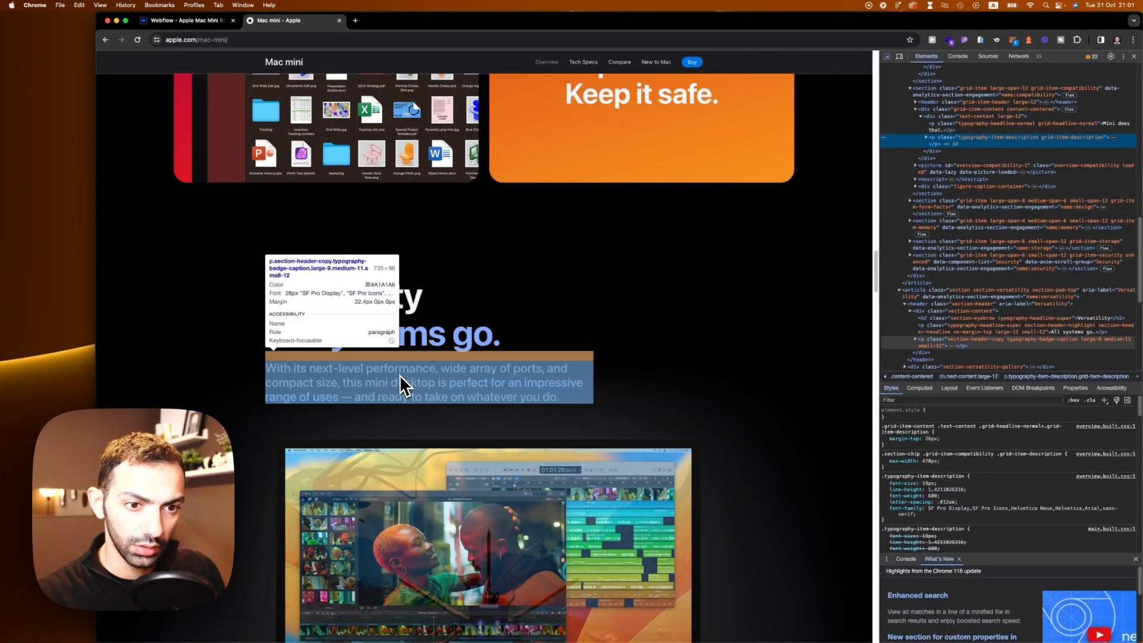
{"action": "scroll", "coordinate": [400, 386], "scroll_direction": "down", "scroll_amount": 10}
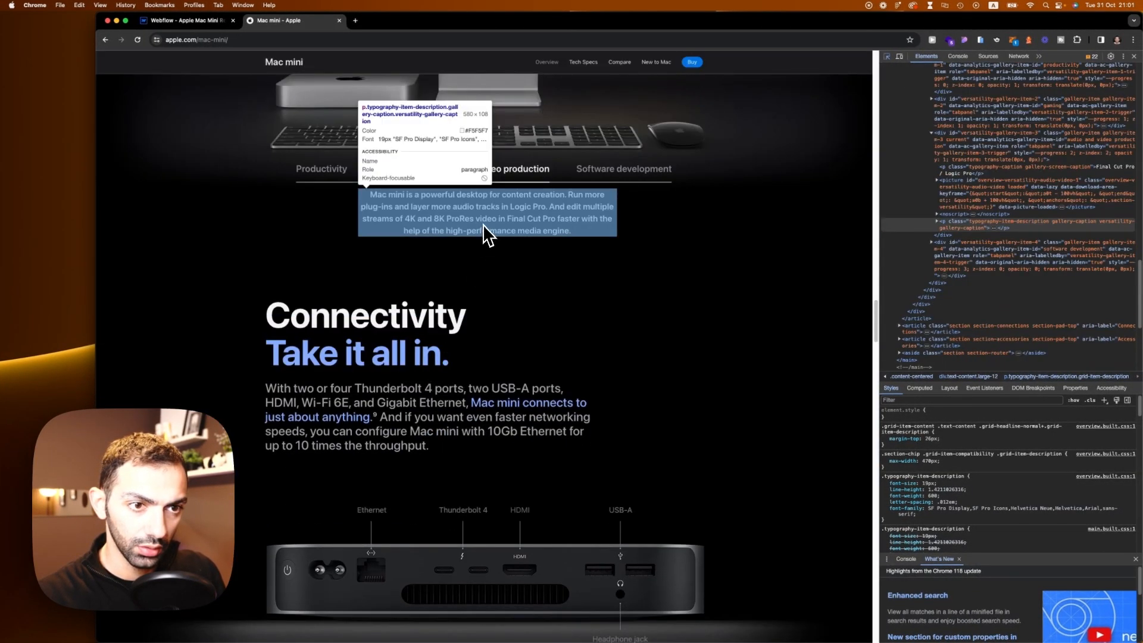
{"action": "mouse_move", "coordinate": [392, 429]}
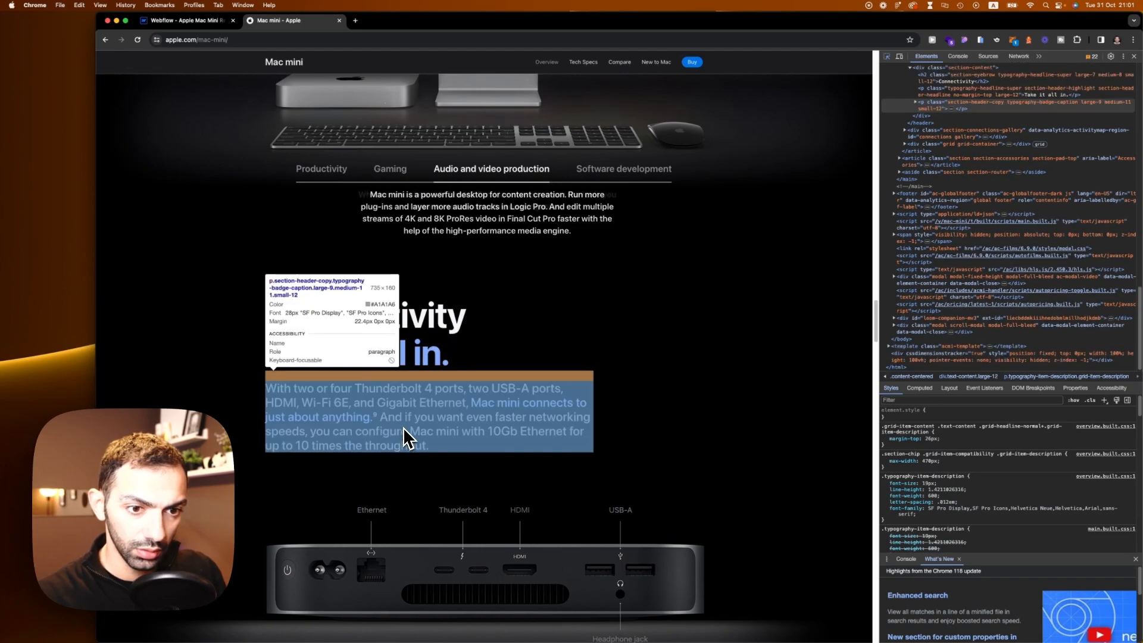
{"action": "scroll", "coordinate": [404, 437], "scroll_direction": "down", "scroll_amount": 15}
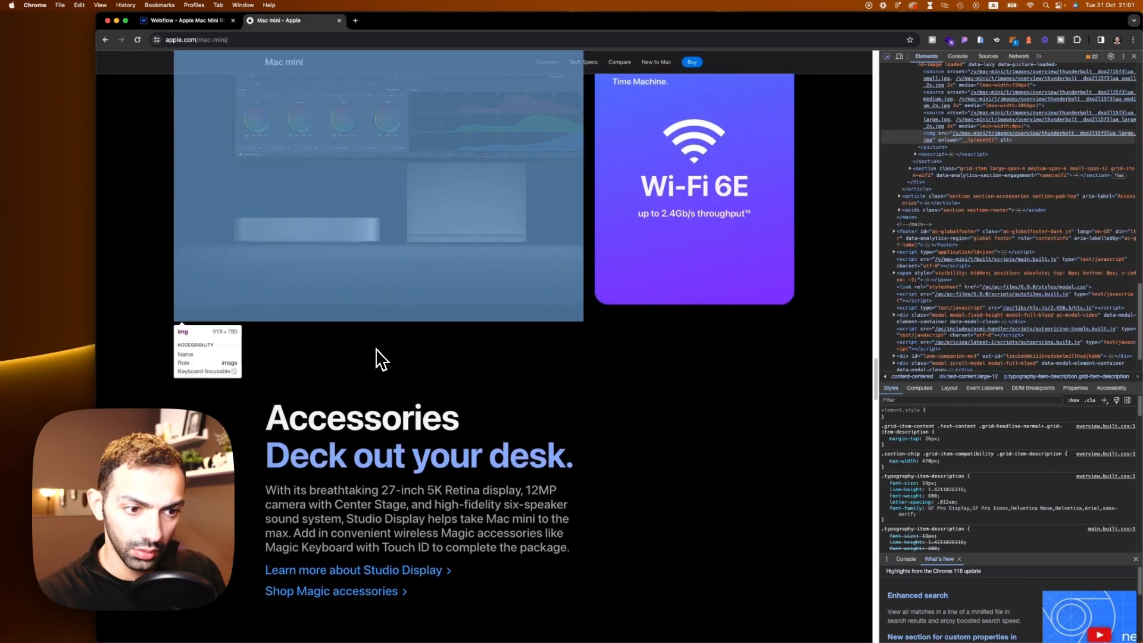
{"action": "mouse_move", "coordinate": [682, 200]}
{"action": "scroll", "coordinate": [672, 205], "scroll_direction": "up", "scroll_amount": 3}
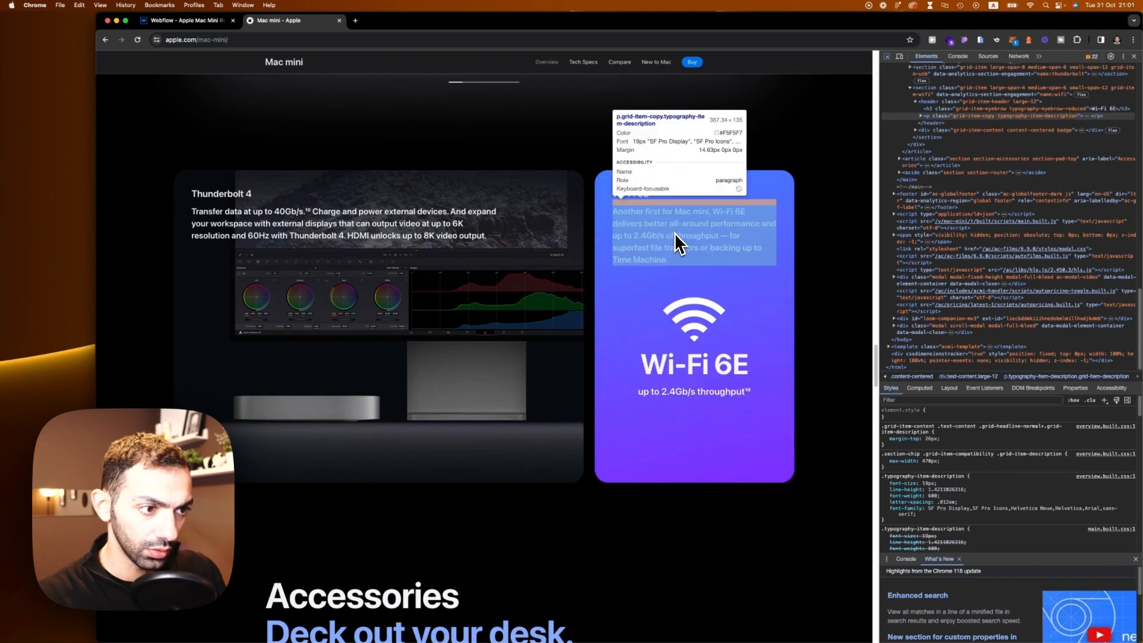
{"action": "scroll", "coordinate": [681, 239], "scroll_direction": "down", "scroll_amount": 6}
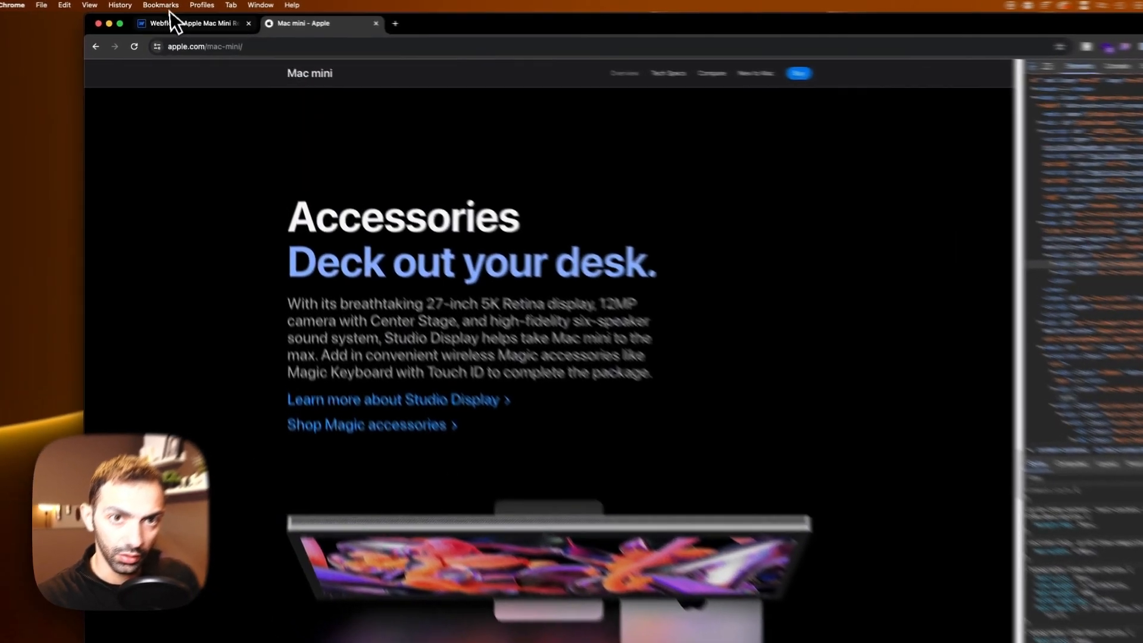
Step: Delete the heading-style-h5 and heading-style-h6 items from the Heading Styles section
{"action": "left_click", "coordinate": [172, 20]}
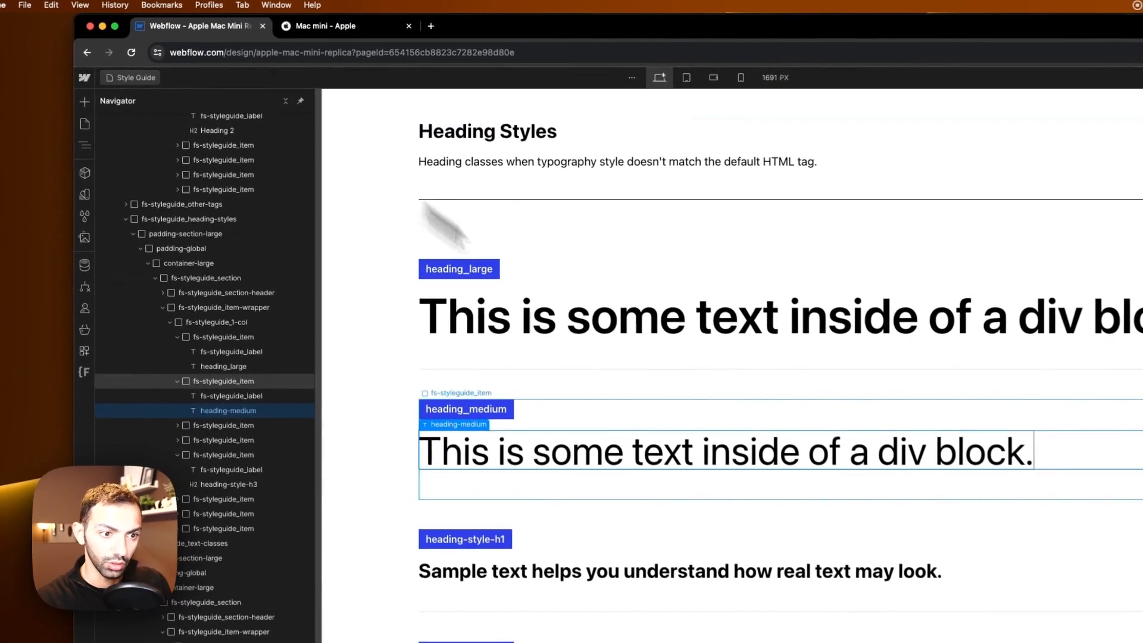
{"action": "scroll", "coordinate": [658, 357], "scroll_direction": "down", "scroll_amount": 3}
{"action": "scroll", "coordinate": [654, 316], "scroll_direction": "down", "scroll_amount": 4}
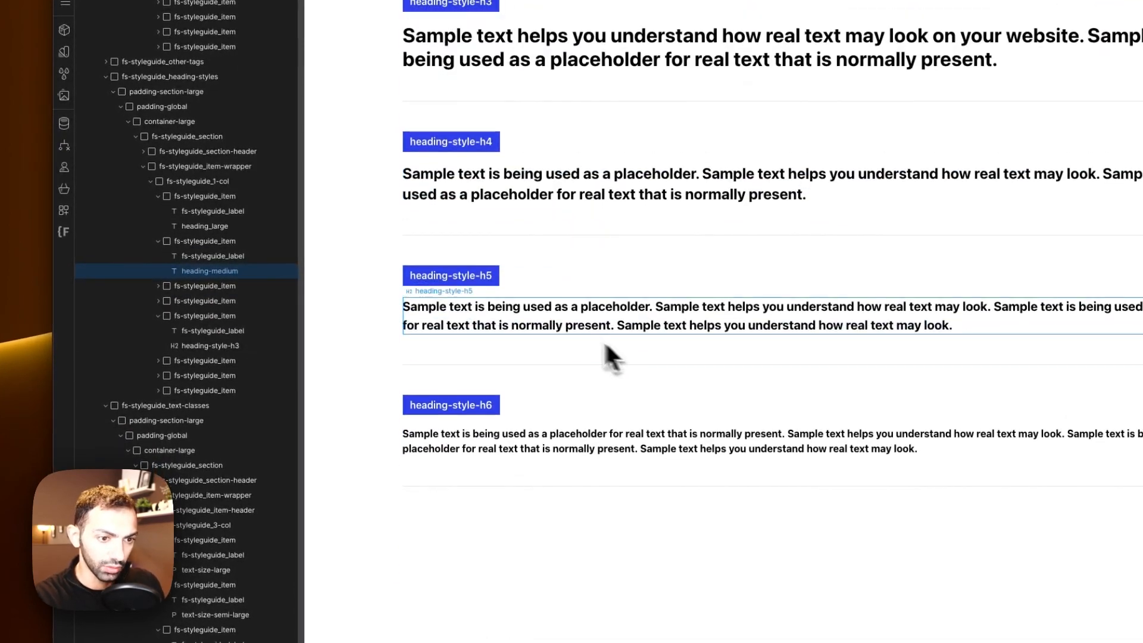
{"action": "left_click", "coordinate": [537, 275]}
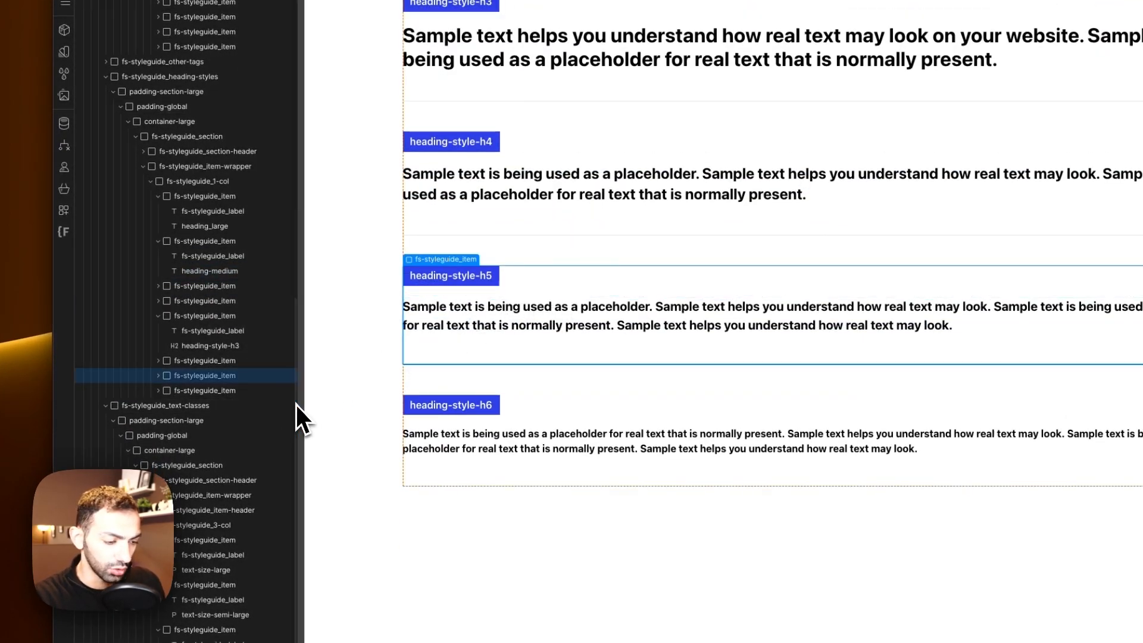
{"action": "key", "text": "Delete"}
{"action": "key", "text": "Delete"}
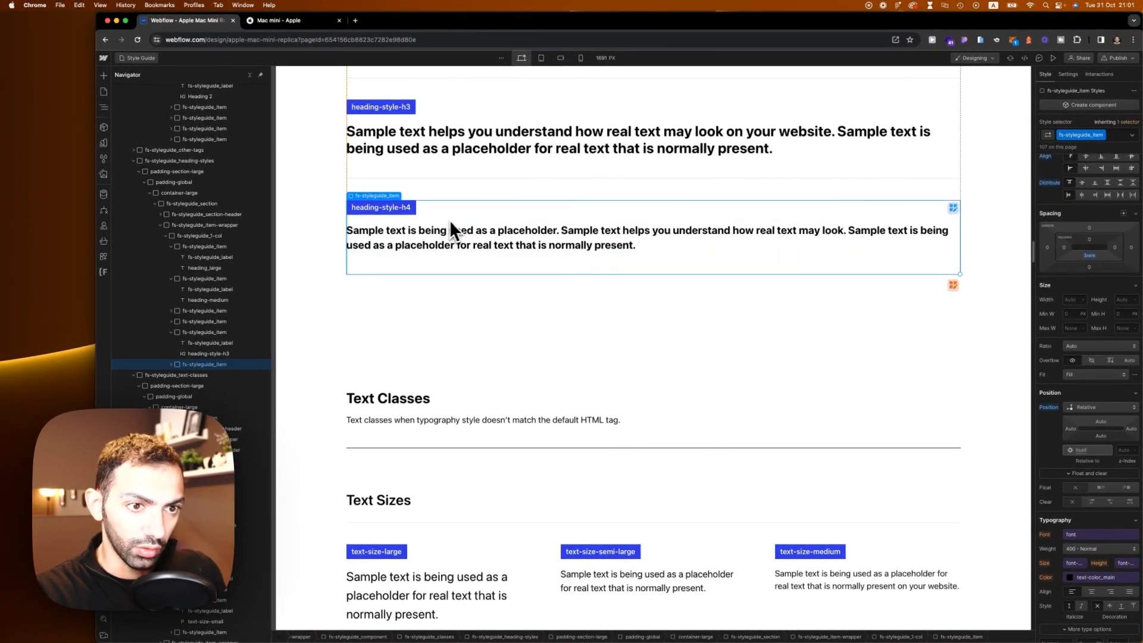
Step: Scroll through the Heading Styles and Other HTML Tags sections of the style guide
{"action": "scroll", "coordinate": [498, 167], "scroll_direction": "up", "scroll_amount": 8}
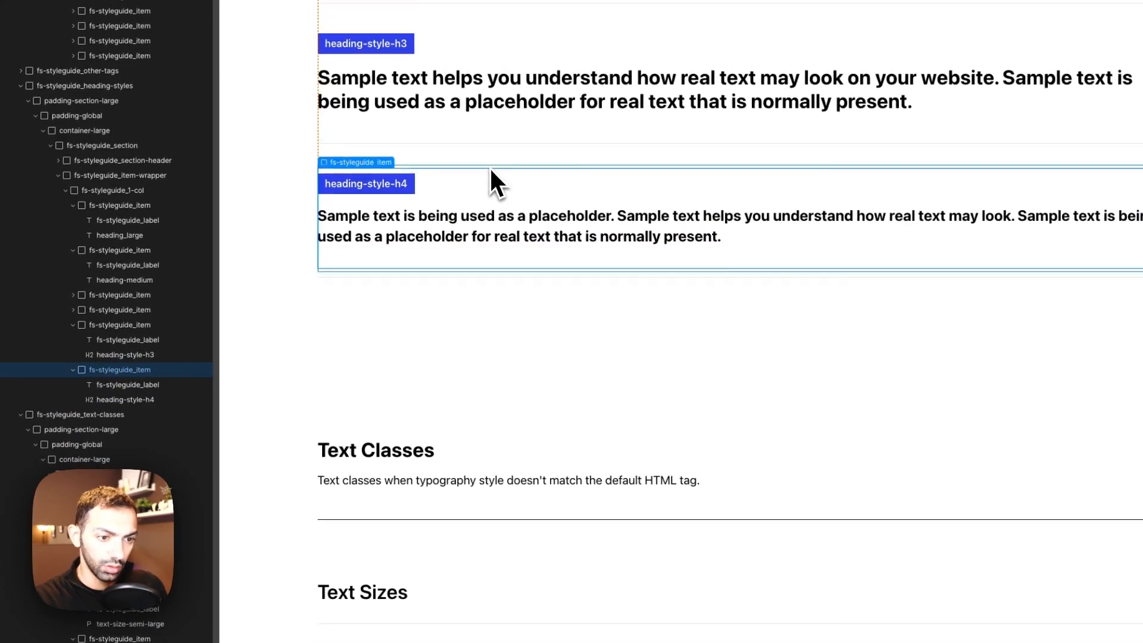
{"action": "scroll", "coordinate": [539, 315], "scroll_direction": "up", "scroll_amount": 10}
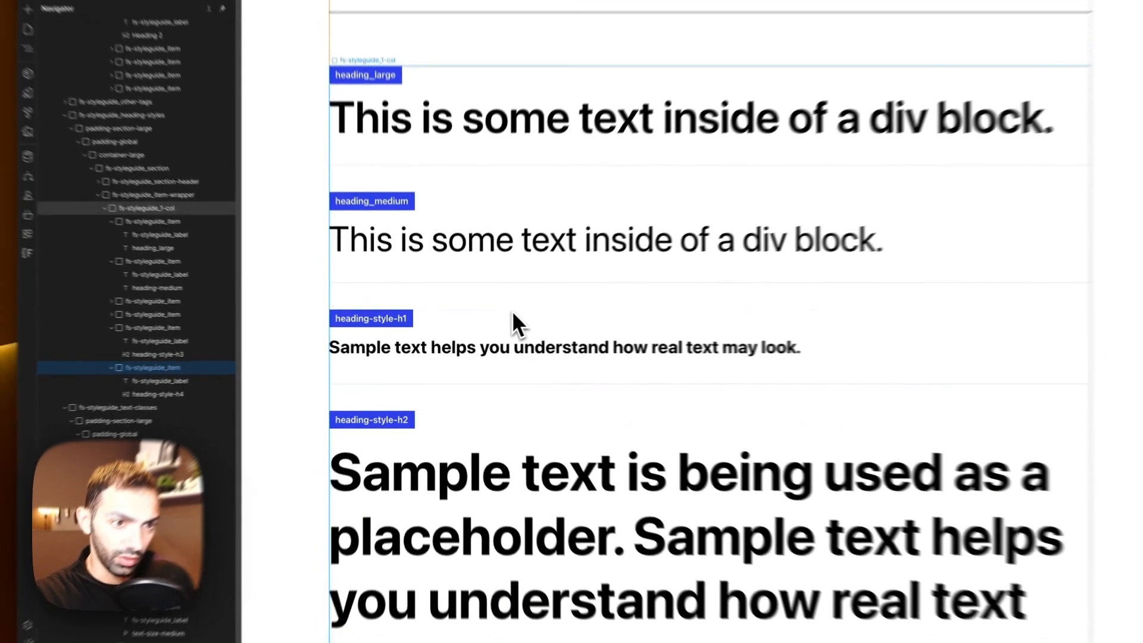
{"action": "scroll", "coordinate": [511, 337], "scroll_direction": "down", "scroll_amount": 5}
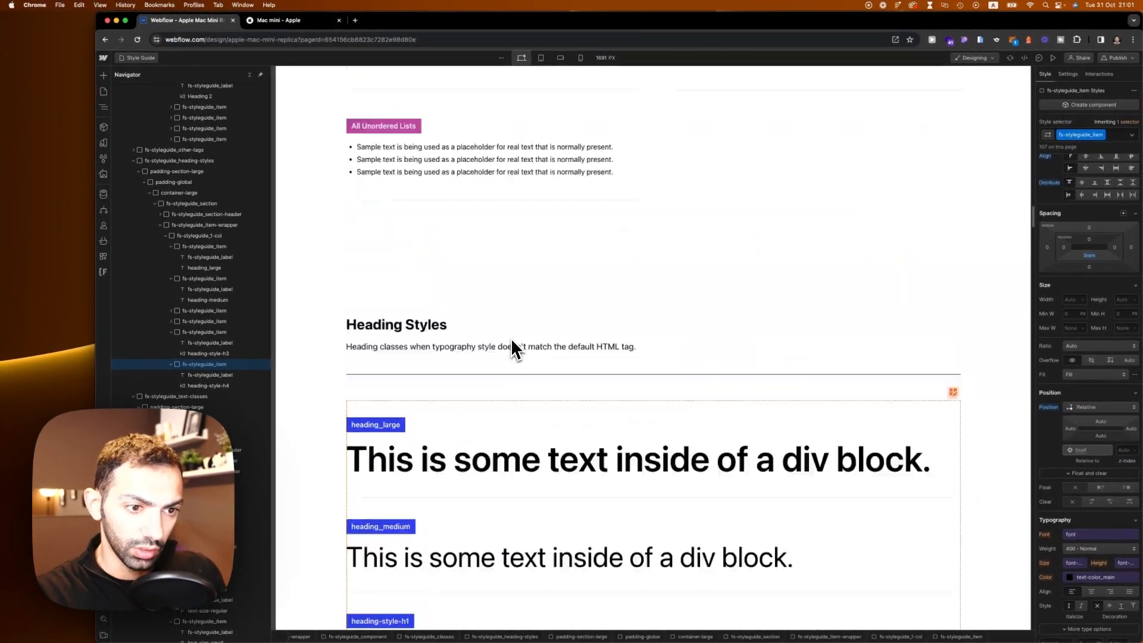
{"action": "scroll", "coordinate": [511, 337], "scroll_direction": "down", "scroll_amount": 15}
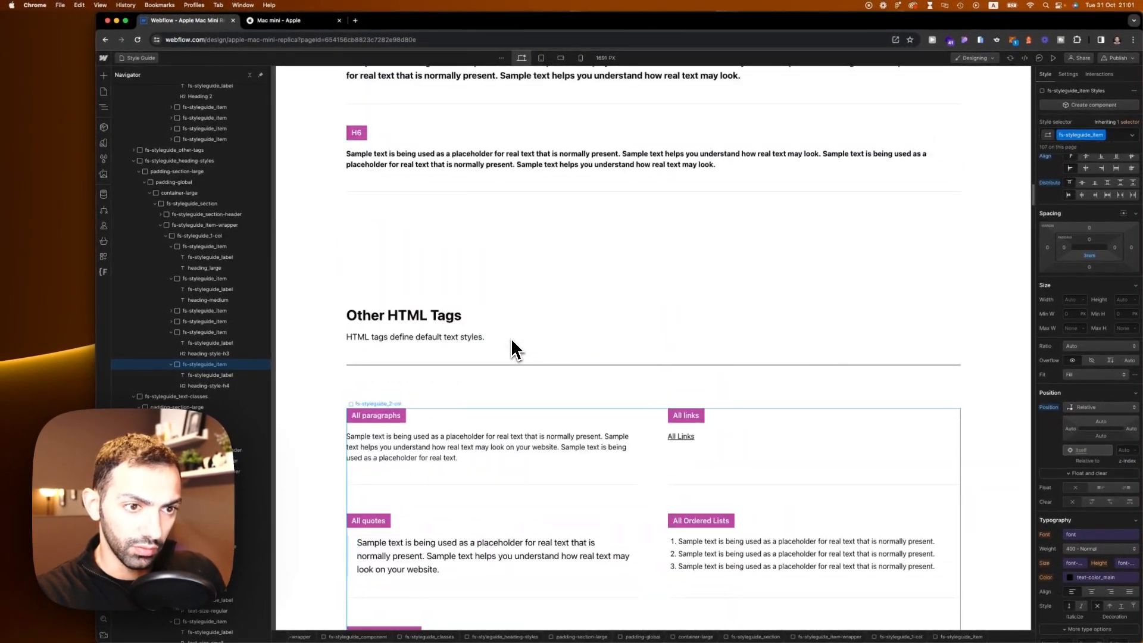
{"action": "scroll", "coordinate": [460, 316], "scroll_direction": "up", "scroll_amount": 7}
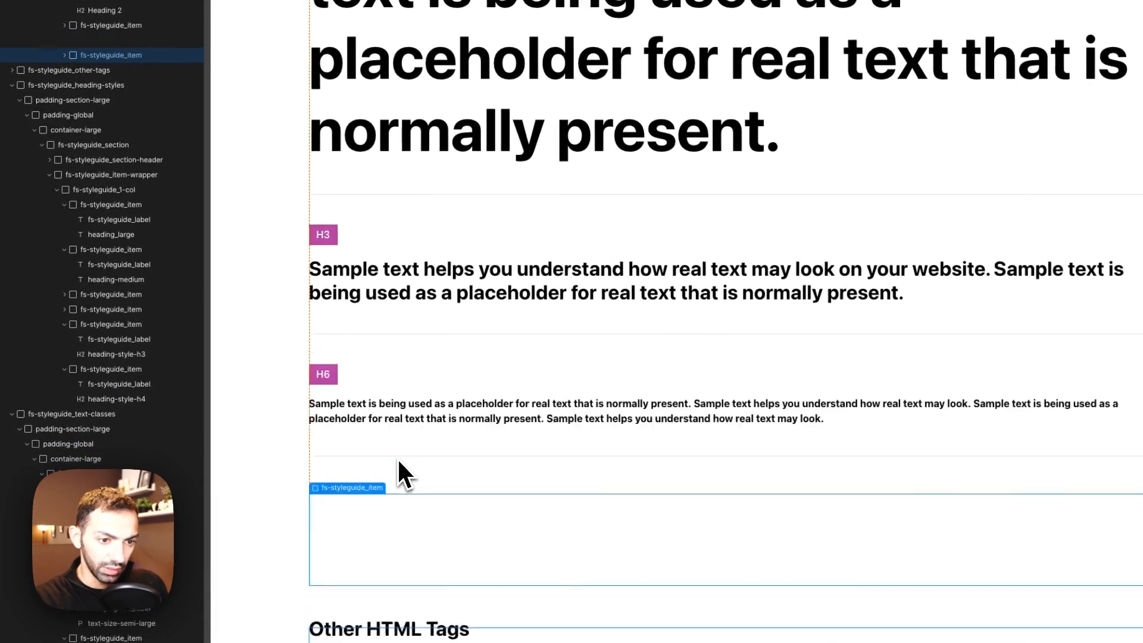
{"action": "left_click_drag", "start_coordinate": [398, 457], "coordinate": [398, 457]}
{"action": "scroll", "coordinate": [438, 470], "scroll_direction": "down", "scroll_amount": 7}
{"action": "scroll", "coordinate": [470, 387], "scroll_direction": "up", "scroll_amount": 20}
{"action": "scroll", "coordinate": [463, 342], "scroll_direction": "down", "scroll_amount": 15}
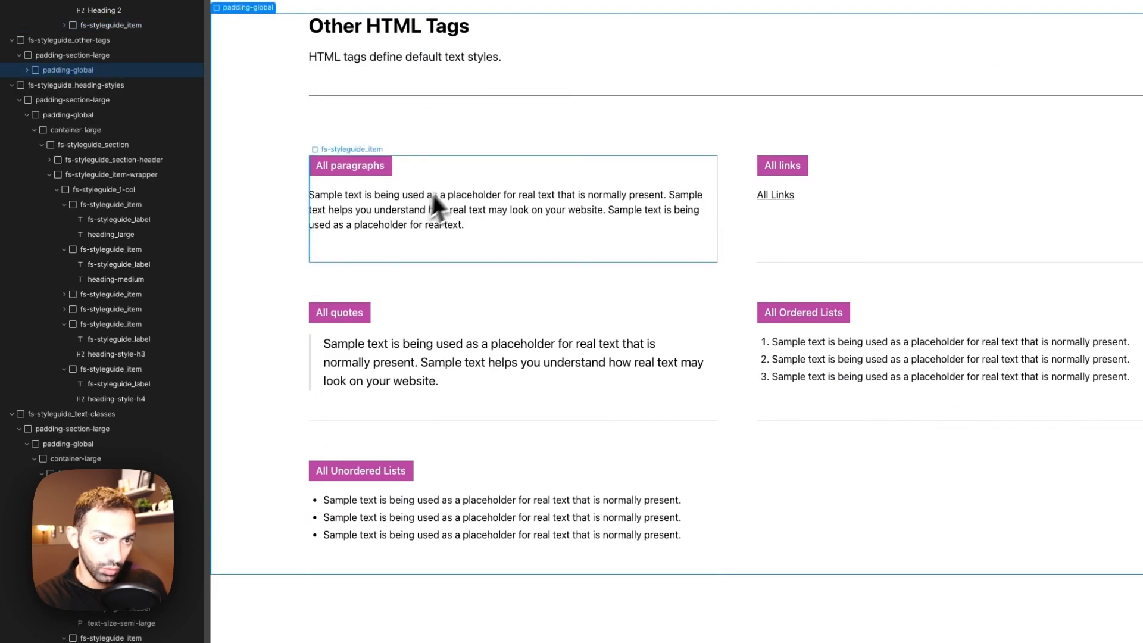
Step: Set the paragraphs/font-size_all variable used by the All paragraphs sample to 19
{"action": "left_click", "coordinate": [381, 223]}
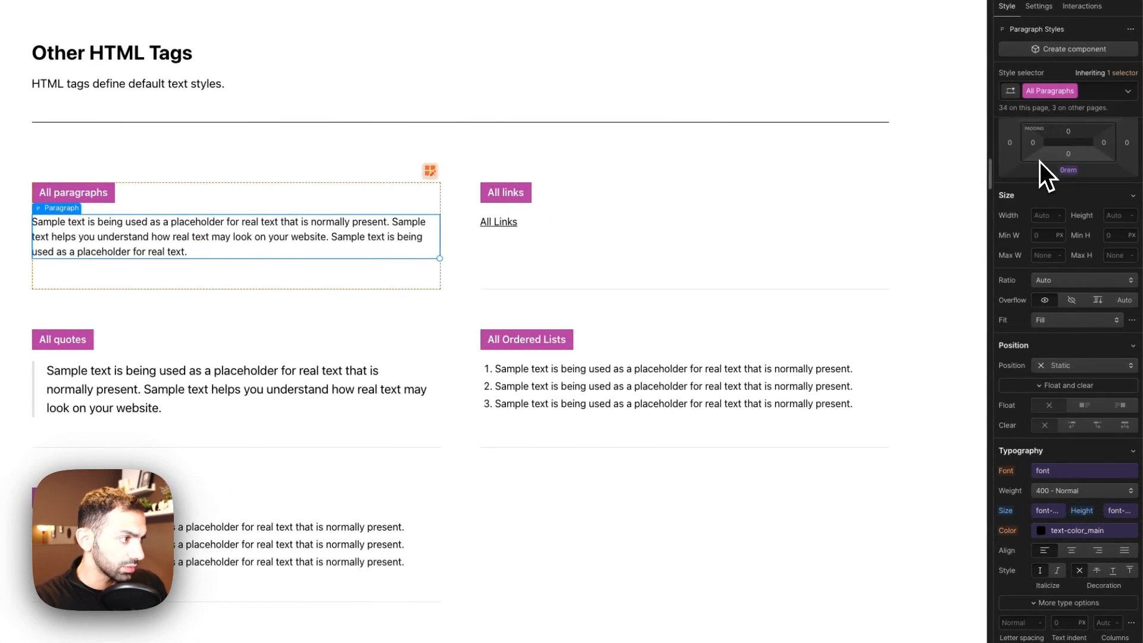
{"action": "left_click", "coordinate": [1053, 510]}
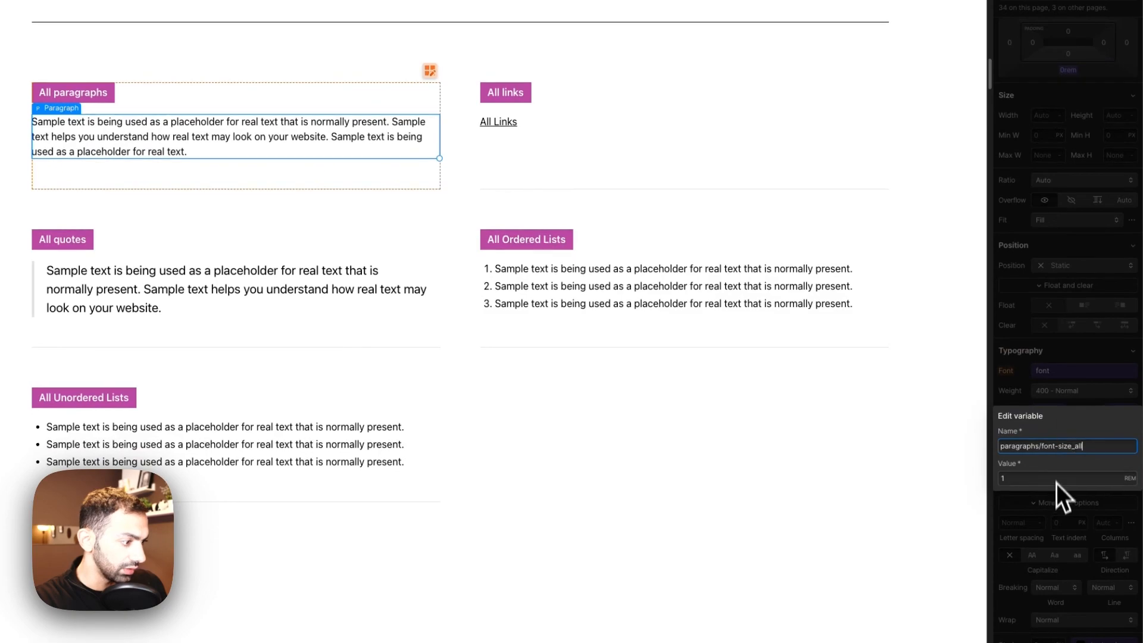
{"action": "left_click", "coordinate": [1053, 478]}
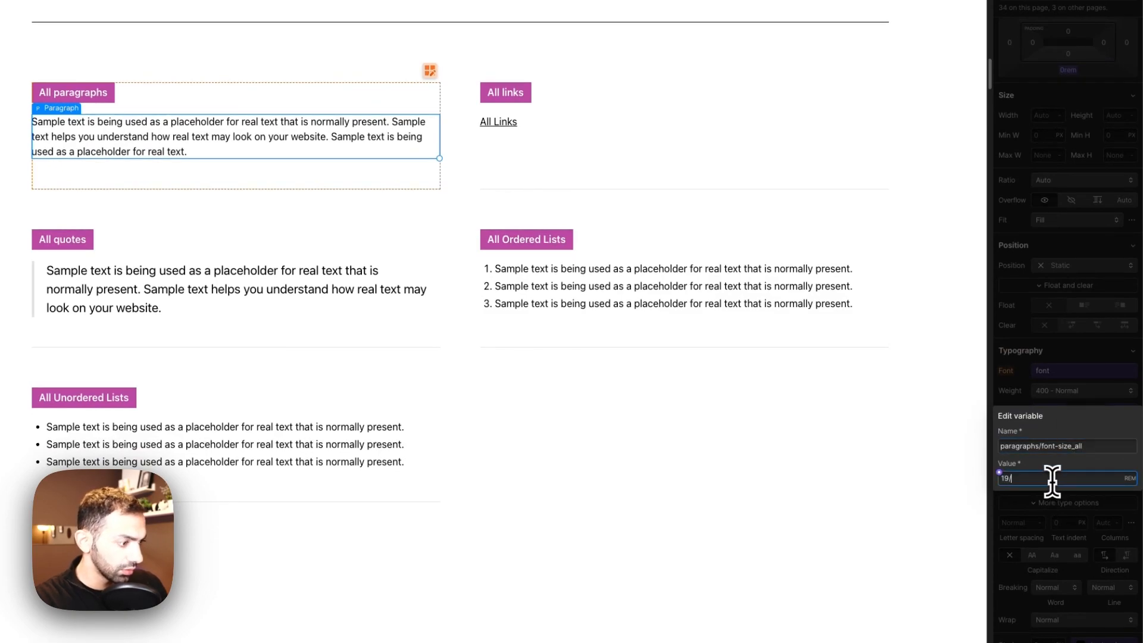
{"action": "key", "text": "Return"}
Step: Delete the All quotes, All Ordered Lists and All Unordered Lists items from the Other HTML Tags section
{"action": "left_click", "coordinate": [667, 294]}
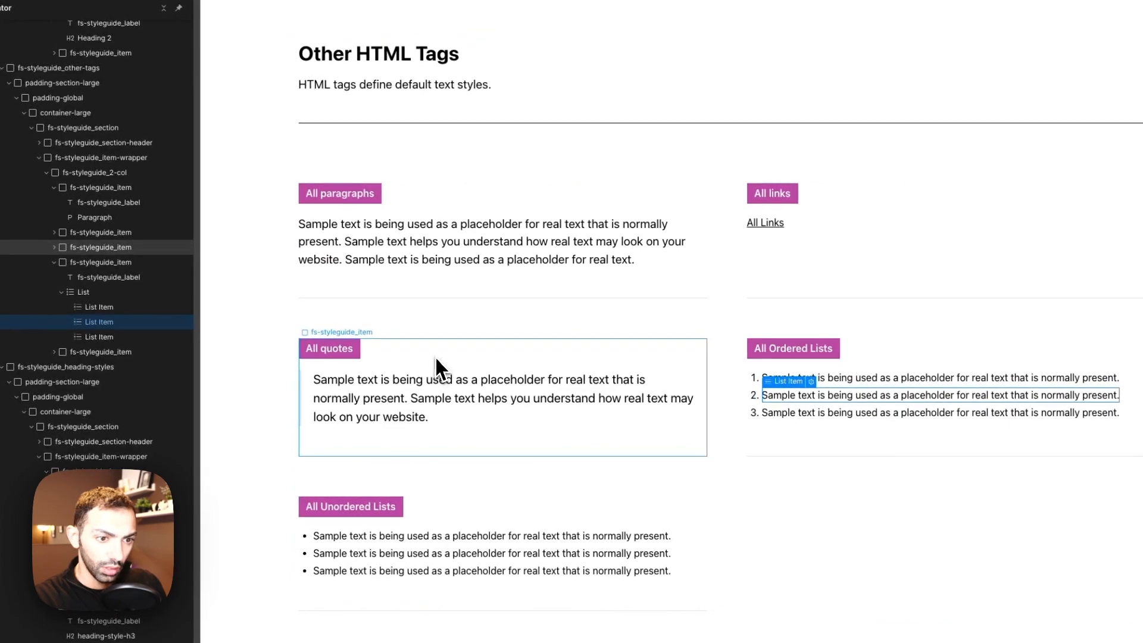
{"action": "left_click", "coordinate": [434, 356]}
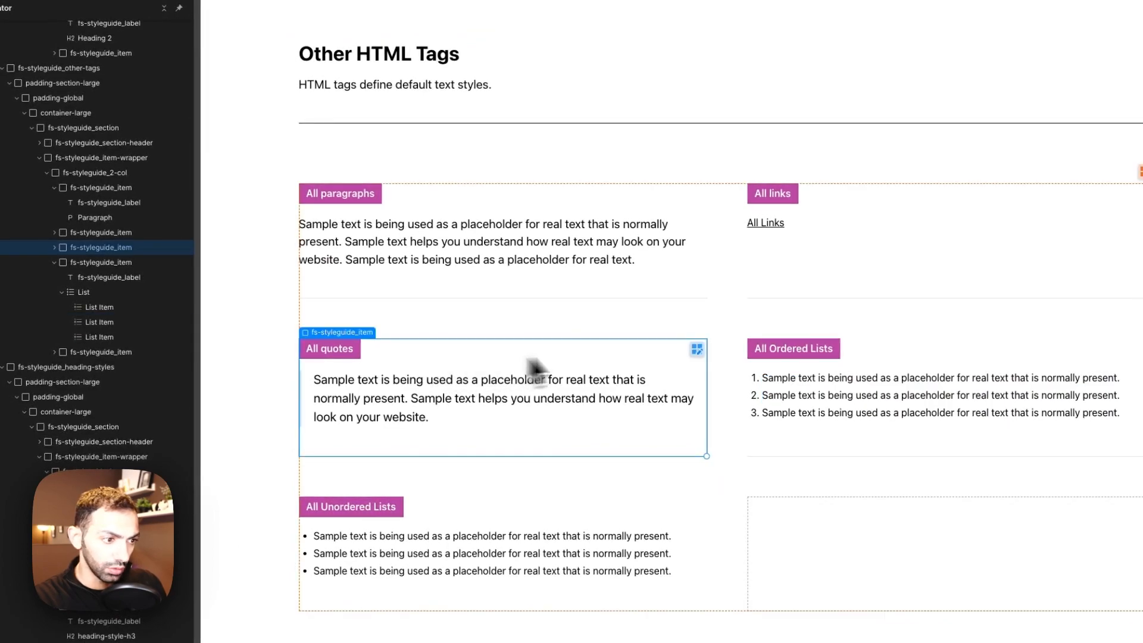
{"action": "key", "text": "Delete"}
{"action": "key", "text": "Delete"}
{"action": "key", "text": "Delete"}
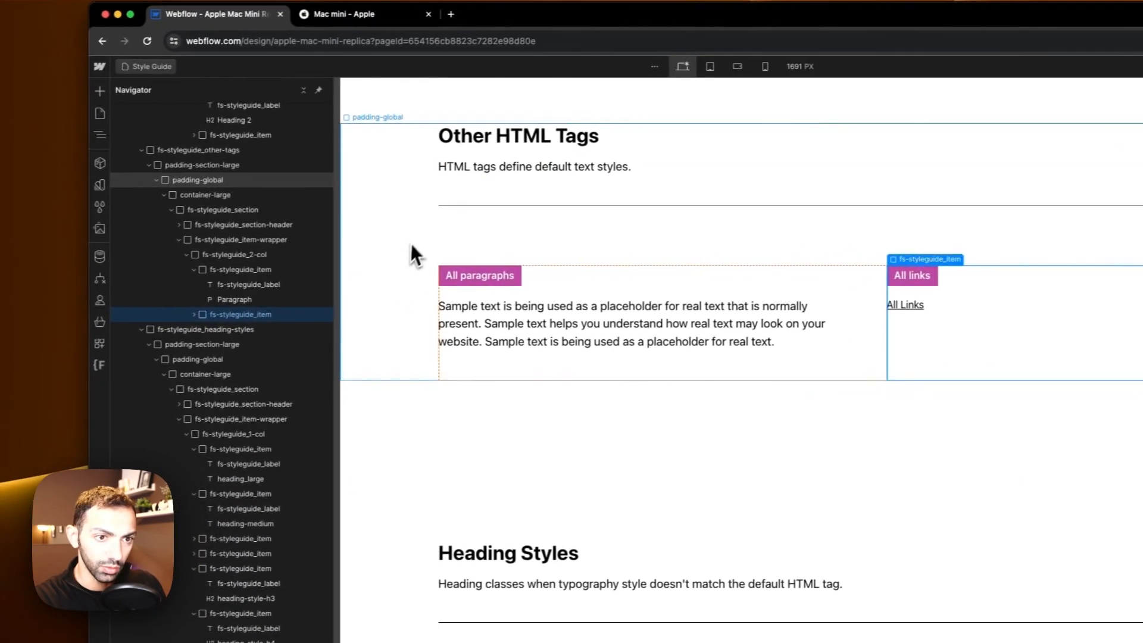
Step: Edit the Body-All_font-size note at the top of the style guide to read 1rem (19px default)
{"action": "left_click", "coordinate": [415, 255]}
{"action": "scroll", "coordinate": [415, 254], "scroll_direction": "up", "scroll_amount": 5}
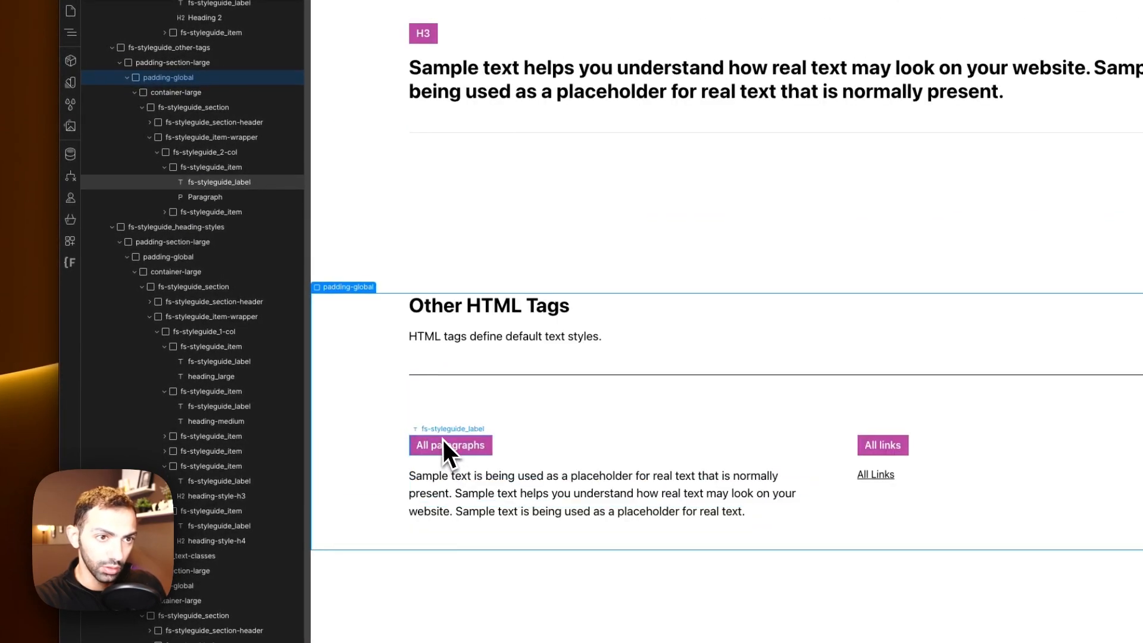
{"action": "scroll", "coordinate": [443, 440], "scroll_direction": "up", "scroll_amount": 15}
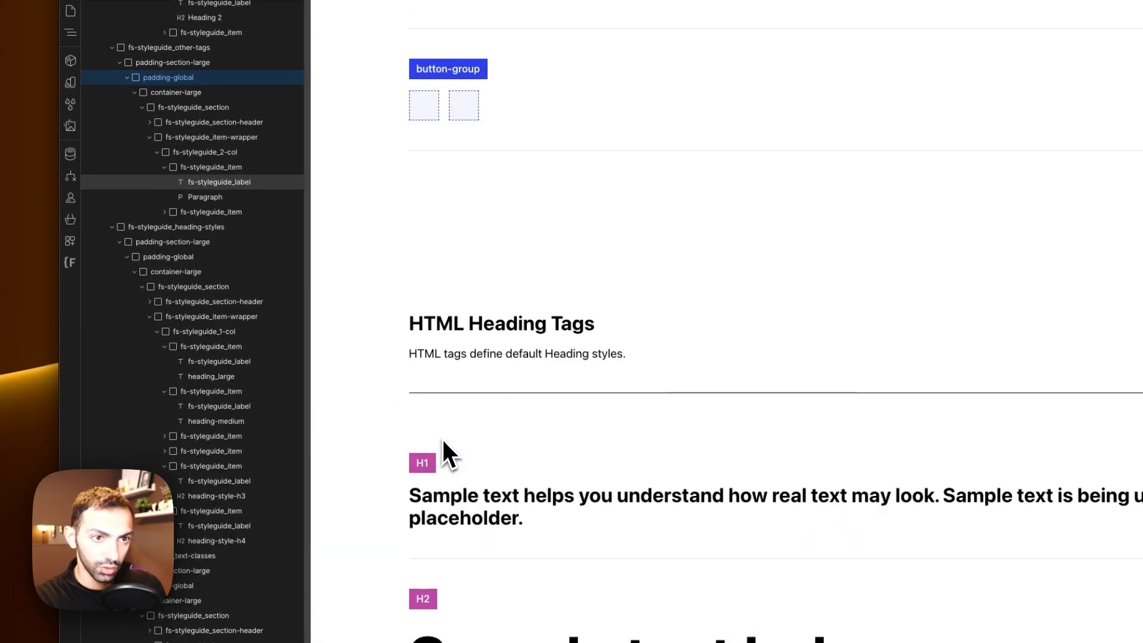
{"action": "scroll", "coordinate": [544, 491], "scroll_direction": "up", "scroll_amount": 10}
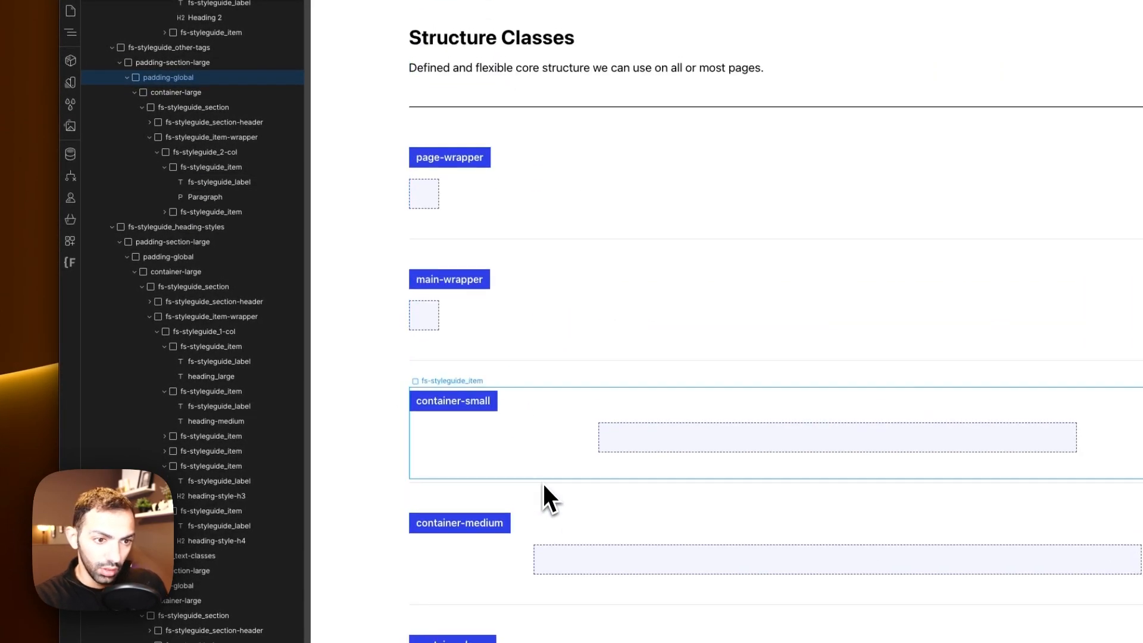
{"action": "scroll", "coordinate": [491, 351], "scroll_direction": "down", "scroll_amount": 15}
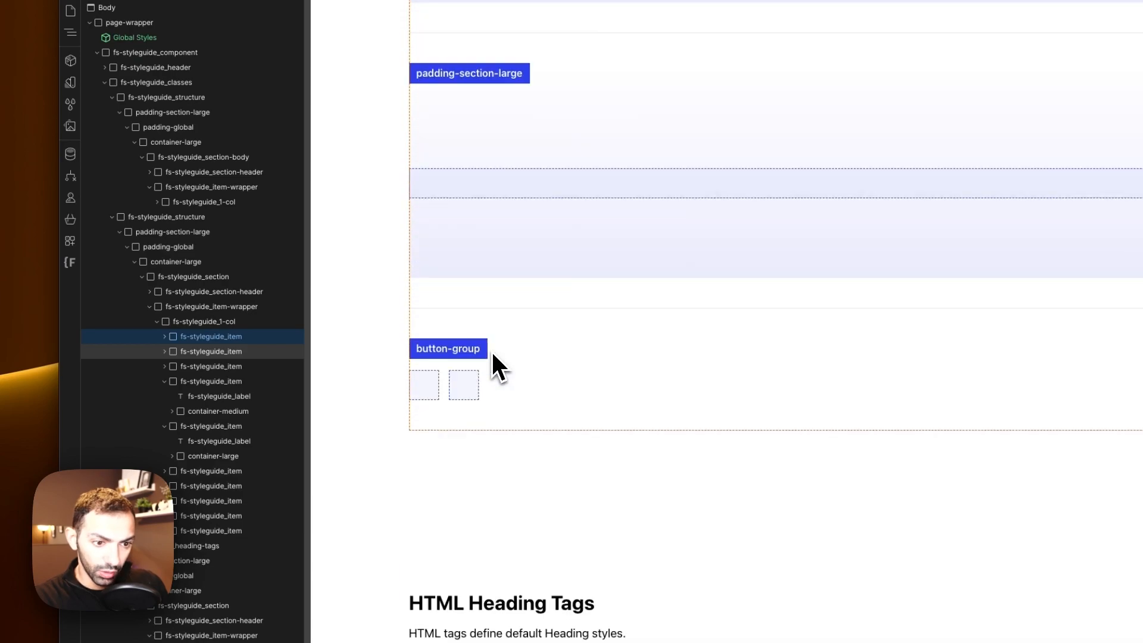
{"action": "scroll", "coordinate": [441, 179], "scroll_direction": "up", "scroll_amount": 5}
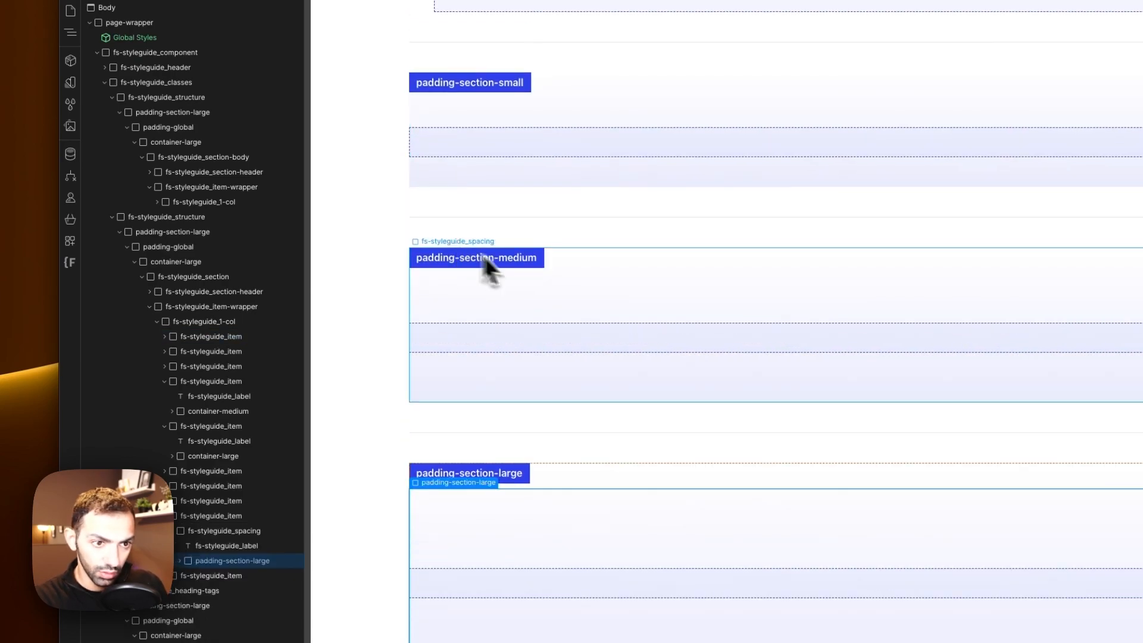
{"action": "scroll", "coordinate": [409, 327], "scroll_direction": "up", "scroll_amount": 20}
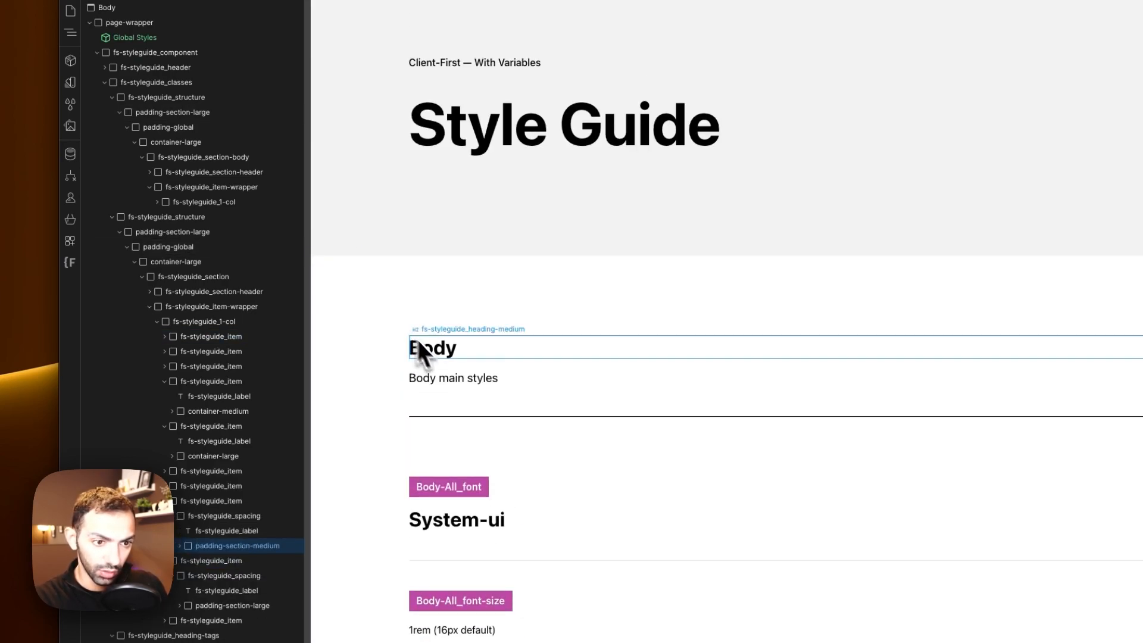
{"action": "scroll", "coordinate": [428, 357], "scroll_direction": "down", "scroll_amount": 10}
{"action": "scroll", "coordinate": [420, 372], "scroll_direction": "up", "scroll_amount": 8}
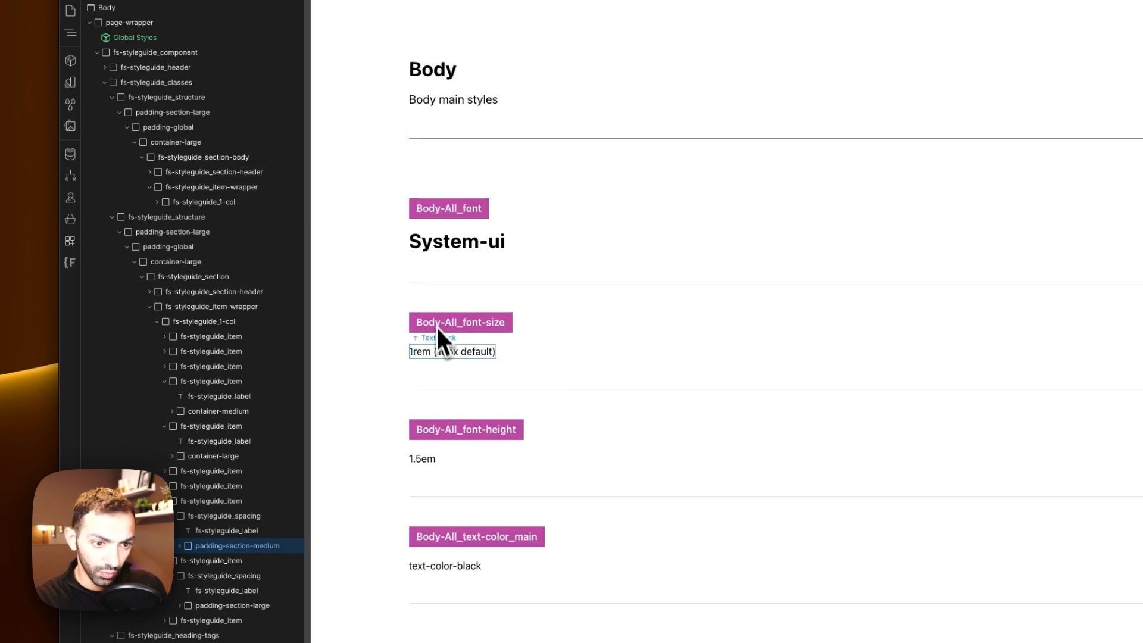
{"action": "left_click", "coordinate": [440, 357]}
{"action": "double_click", "coordinate": [443, 355]}
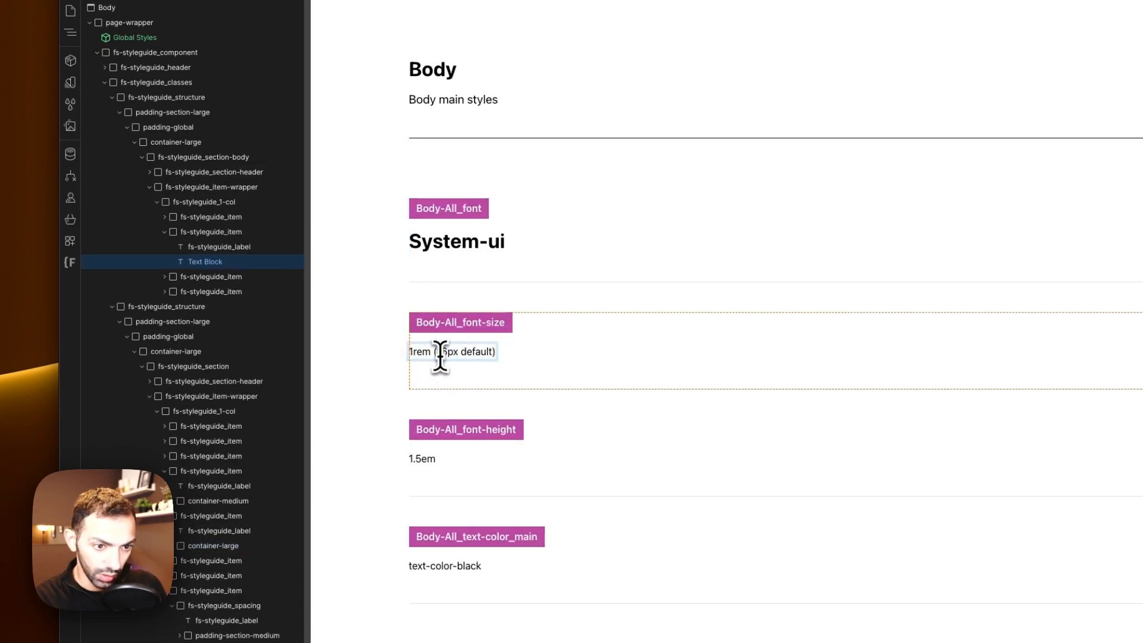
{"action": "type", "text": "9"}
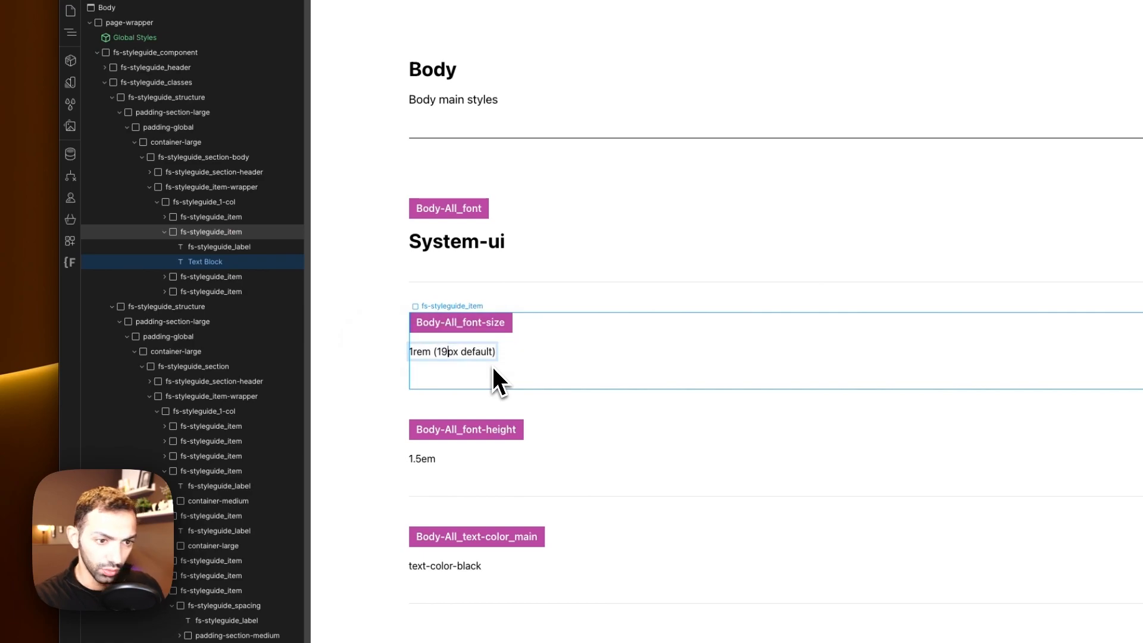
{"action": "left_click", "coordinate": [511, 269]}
{"action": "left_click", "coordinate": [381, 284]}
Step: Scroll through the style guide's Text Styles and Buttons sections
{"action": "scroll", "coordinate": [378, 286], "scroll_direction": "up", "scroll_amount": 5}
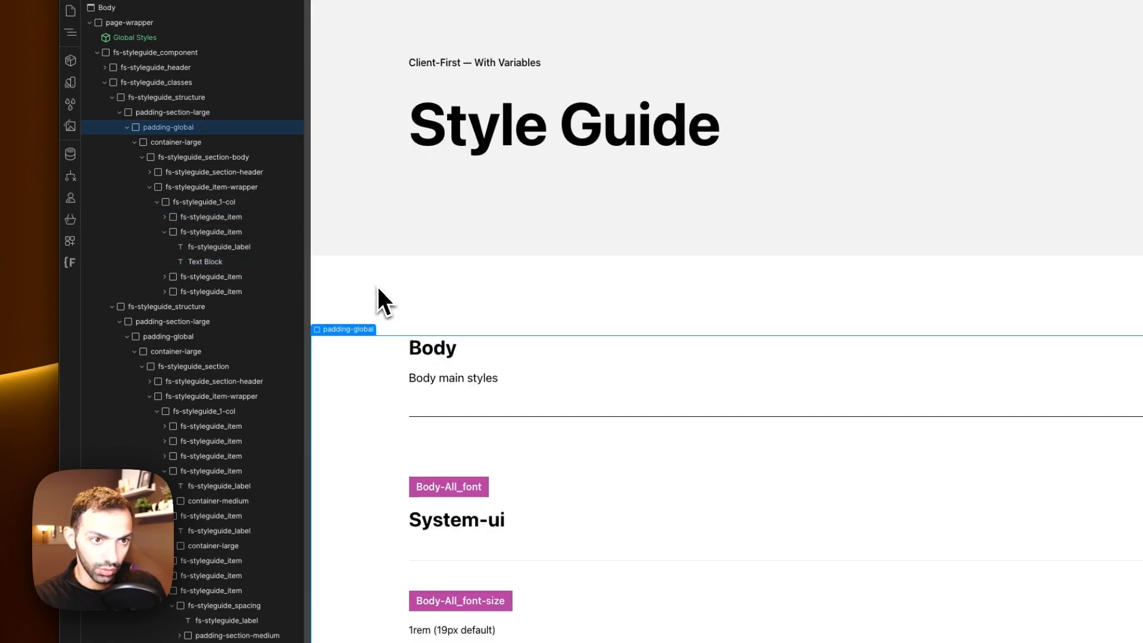
{"action": "scroll", "coordinate": [395, 375], "scroll_direction": "down", "scroll_amount": 15}
{"action": "scroll", "coordinate": [398, 382], "scroll_direction": "down", "scroll_amount": 15}
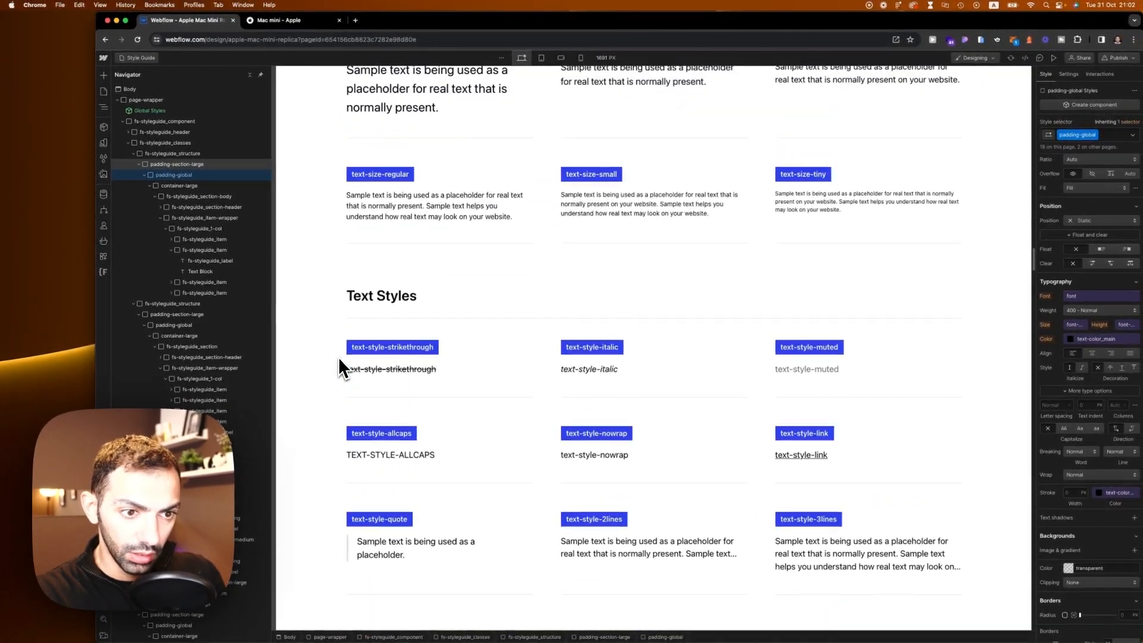
{"action": "scroll", "coordinate": [339, 356], "scroll_direction": "down", "scroll_amount": 10}
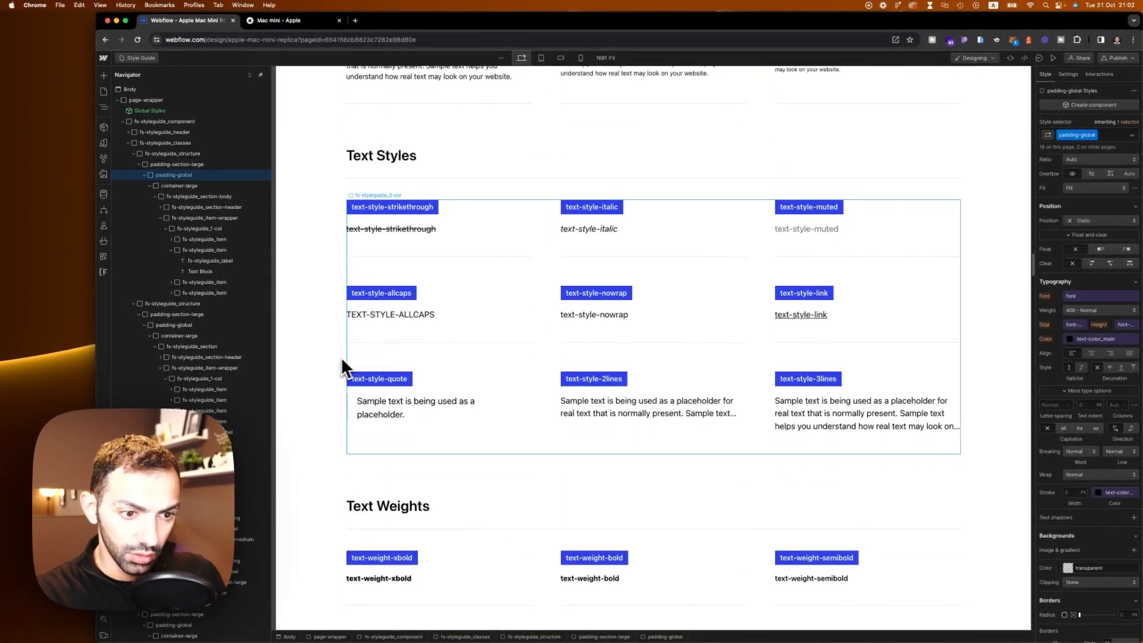
{"action": "scroll", "coordinate": [456, 356], "scroll_direction": "down", "scroll_amount": 5}
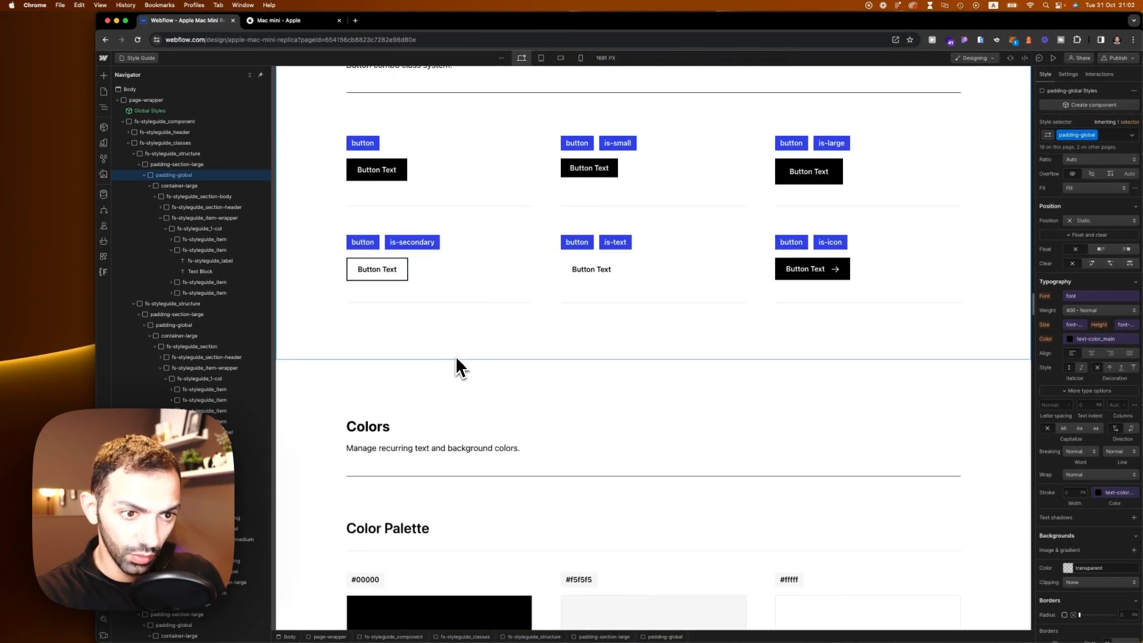
{"action": "left_click", "coordinate": [381, 269]}
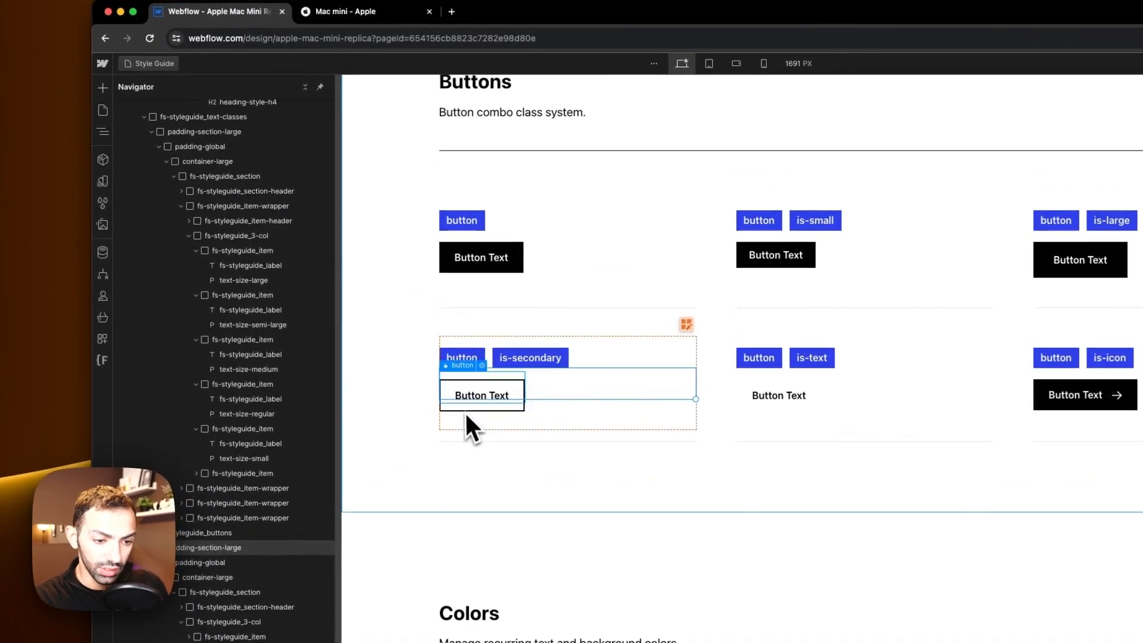
{"action": "scroll", "coordinate": [465, 416], "scroll_direction": "up", "scroll_amount": 3}
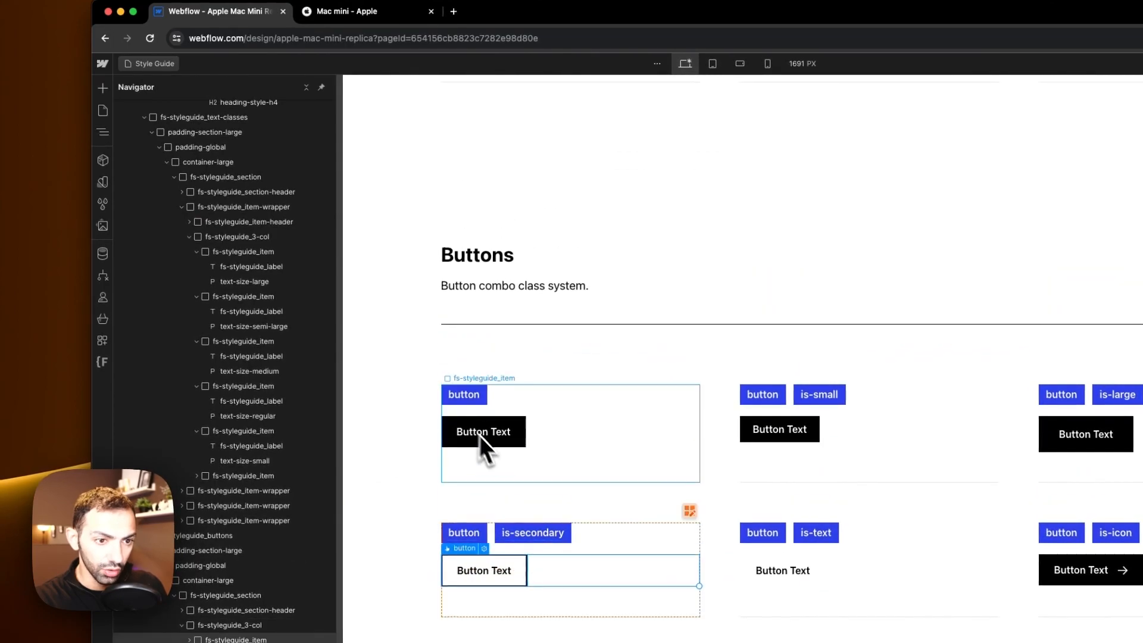
{"action": "left_click", "coordinate": [357, 12]}
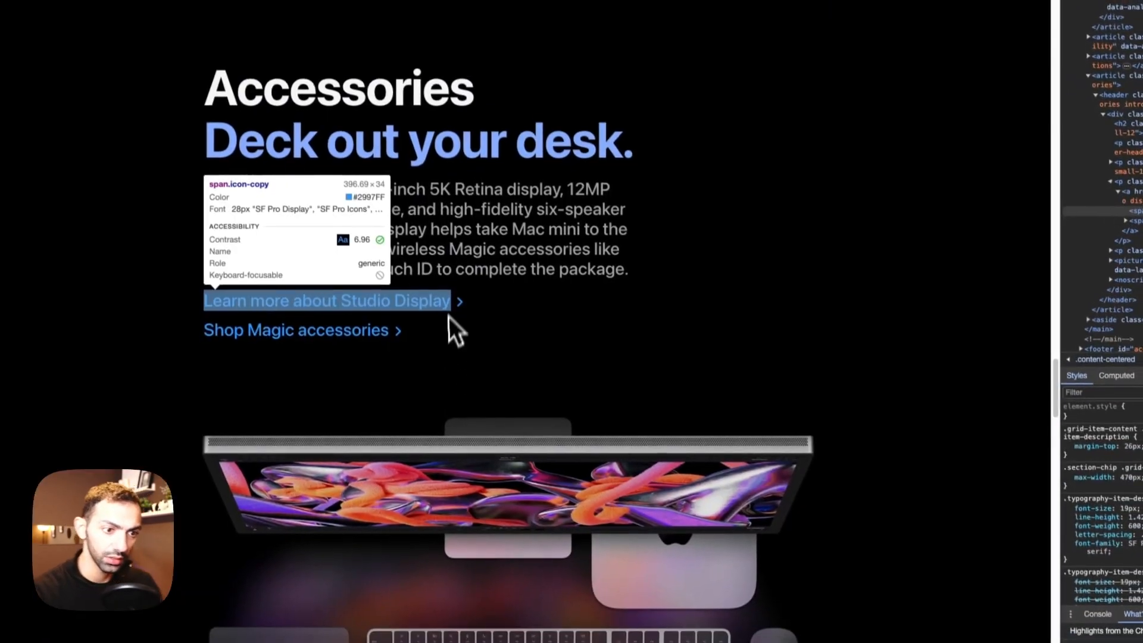
{"action": "scroll", "coordinate": [448, 295], "scroll_direction": "up", "scroll_amount": 10}
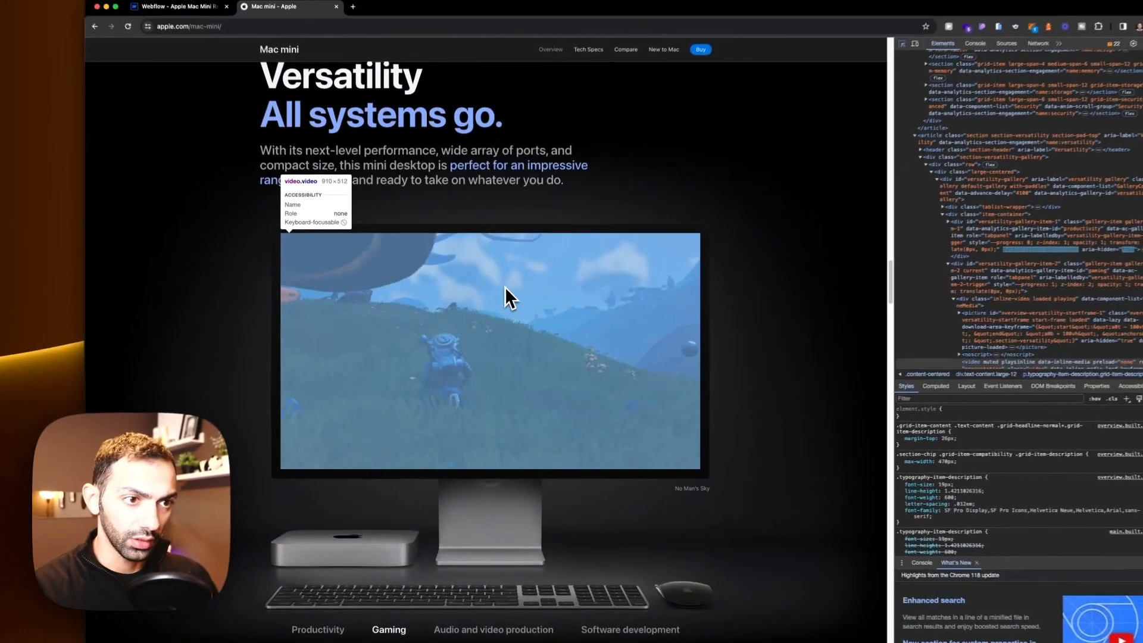
{"action": "scroll", "coordinate": [503, 289], "scroll_direction": "up", "scroll_amount": 10}
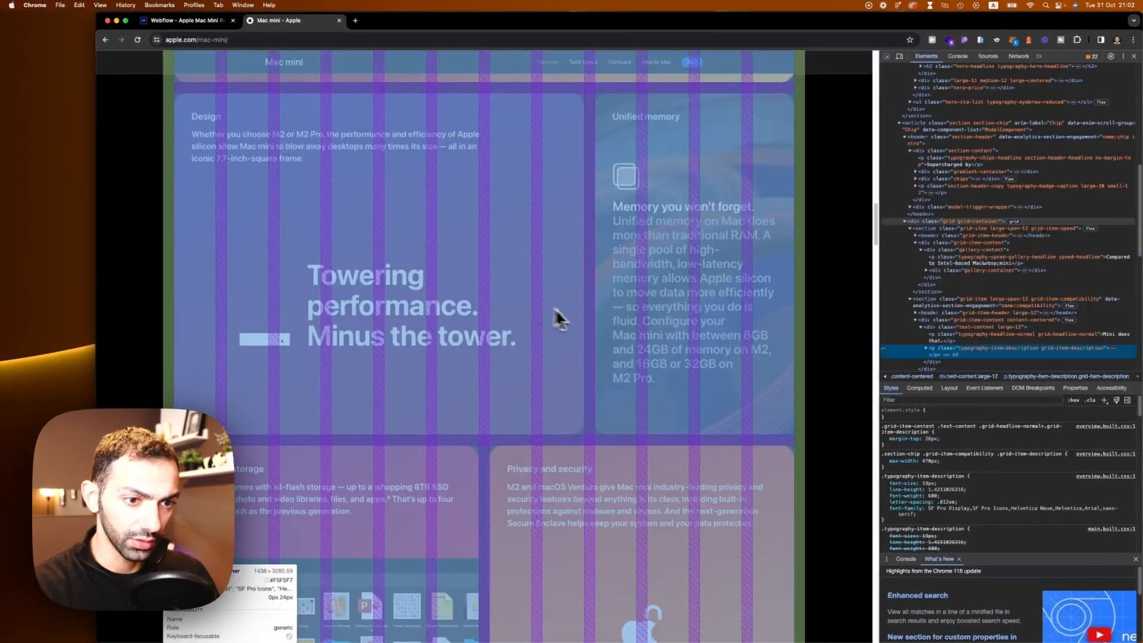
{"action": "scroll", "coordinate": [587, 317], "scroll_direction": "up", "scroll_amount": 10}
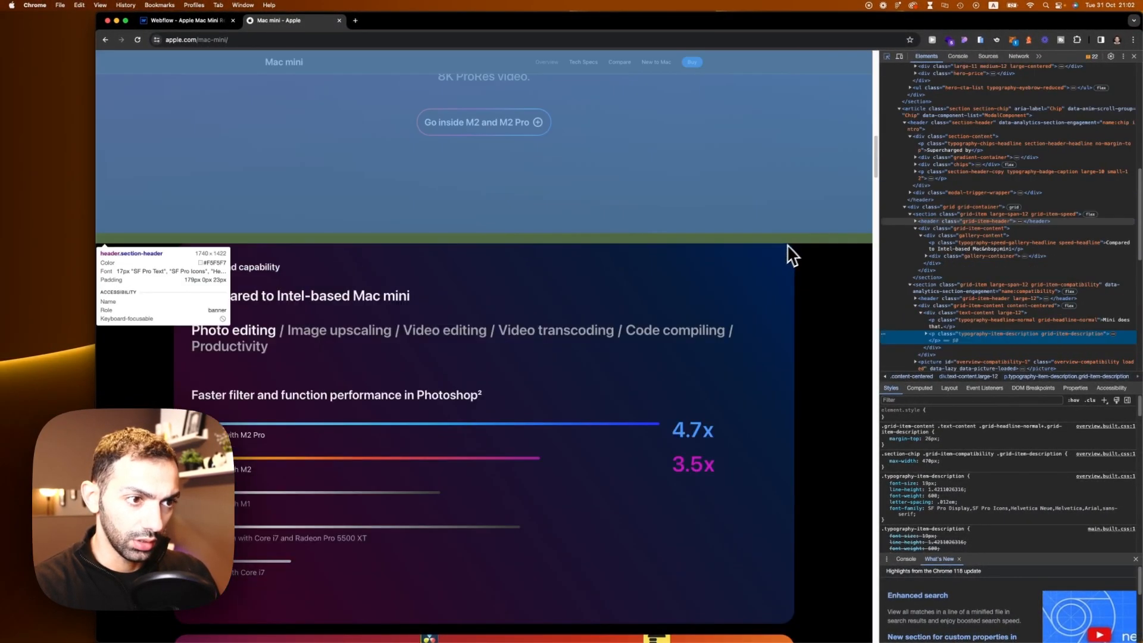
{"action": "scroll", "coordinate": [524, 441], "scroll_direction": "up", "scroll_amount": 10}
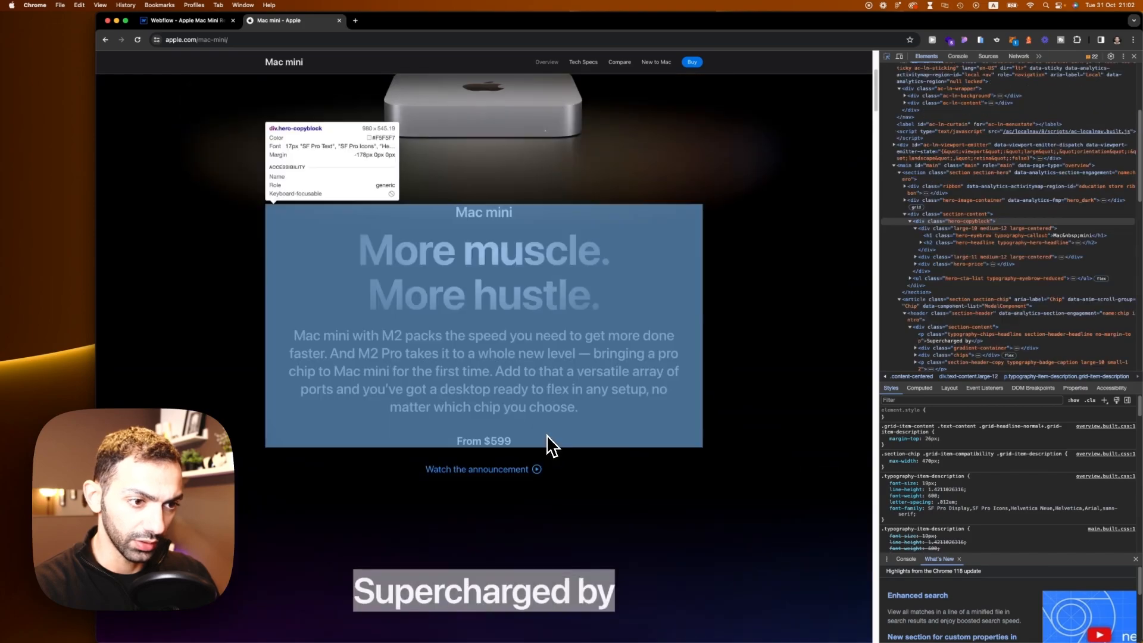
{"action": "scroll", "coordinate": [549, 432], "scroll_direction": "down", "scroll_amount": 5}
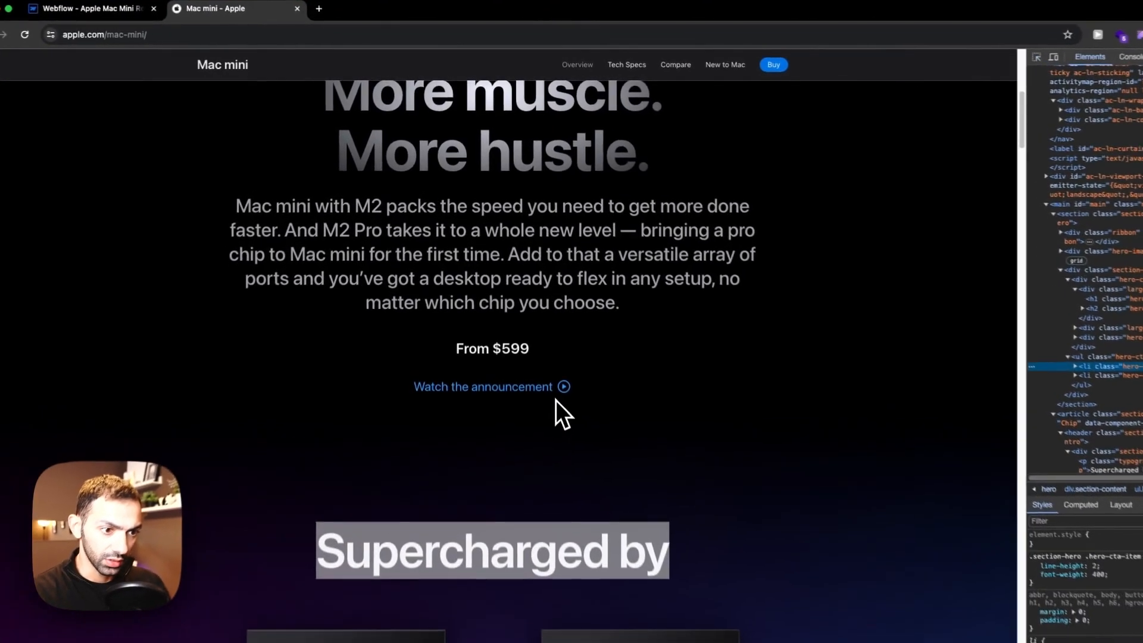
{"action": "left_click", "coordinate": [531, 388]}
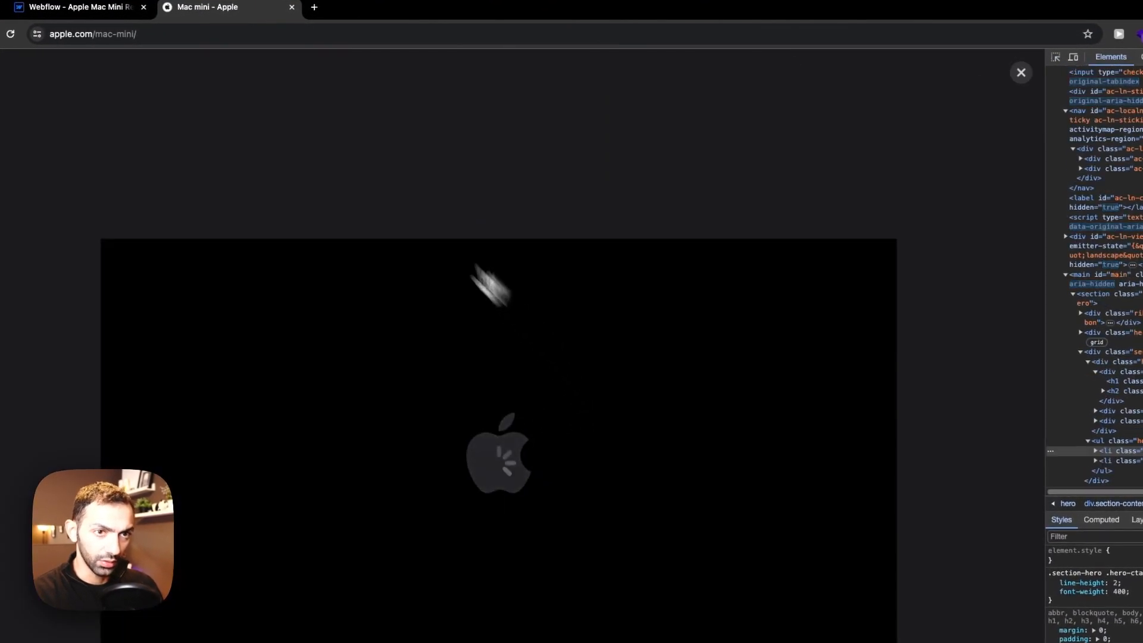
{"action": "left_click", "coordinate": [1021, 72]}
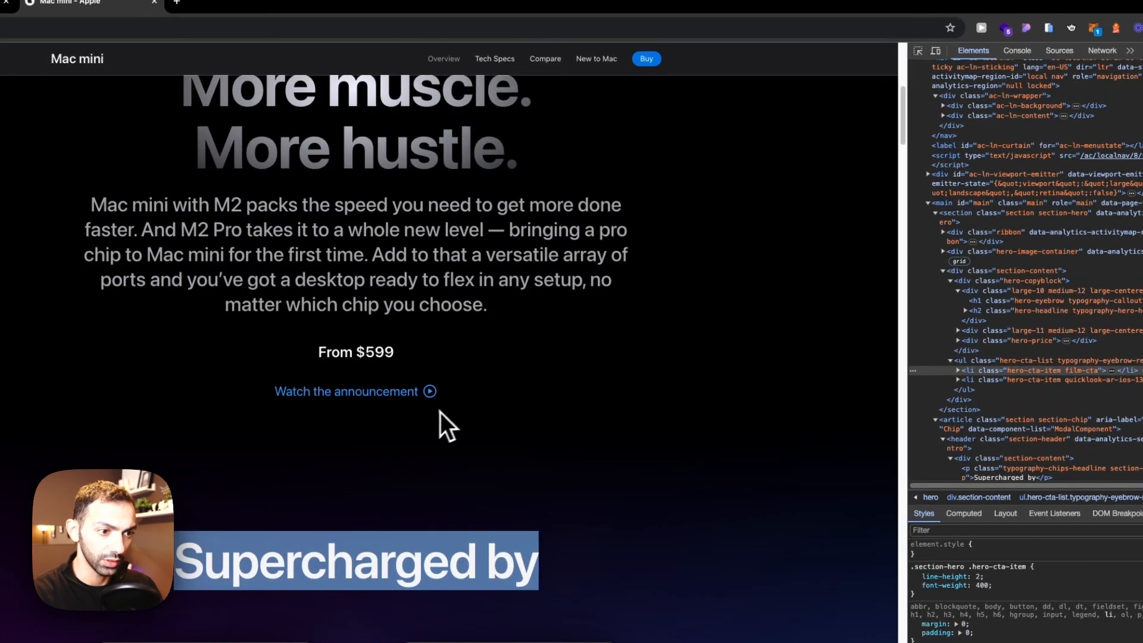
Step: Inspect the font of the Watch the announcement link on Apple's page
{"action": "key", "text": "super+shift+c"}
{"action": "left_click", "coordinate": [448, 395]}
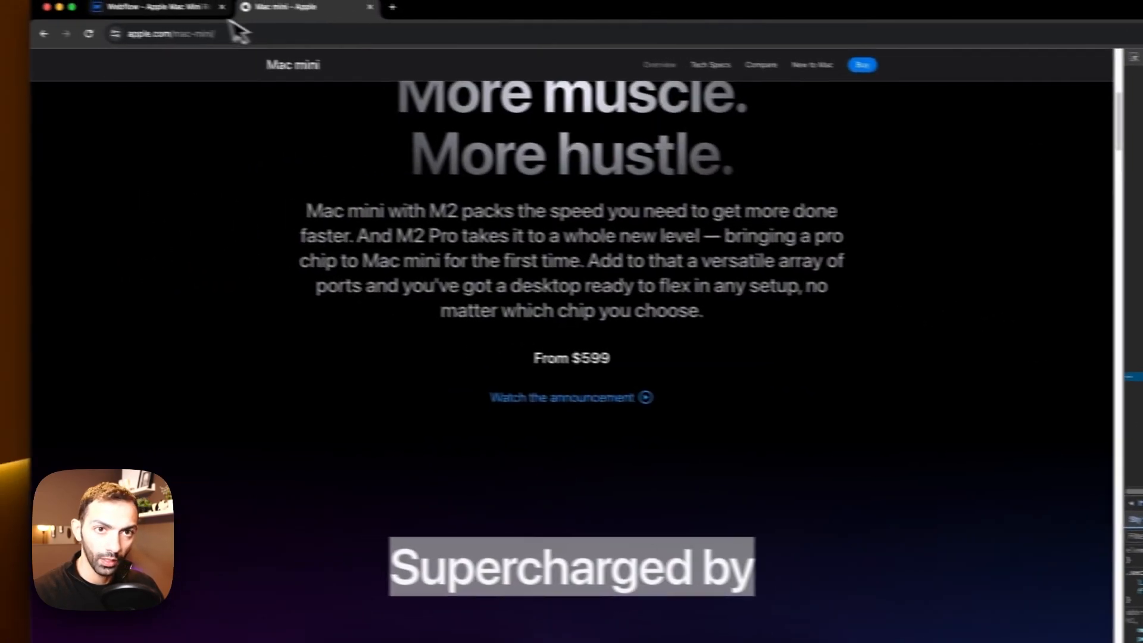
{"action": "left_click", "coordinate": [199, 8]}
{"action": "left_click", "coordinate": [407, 400]}
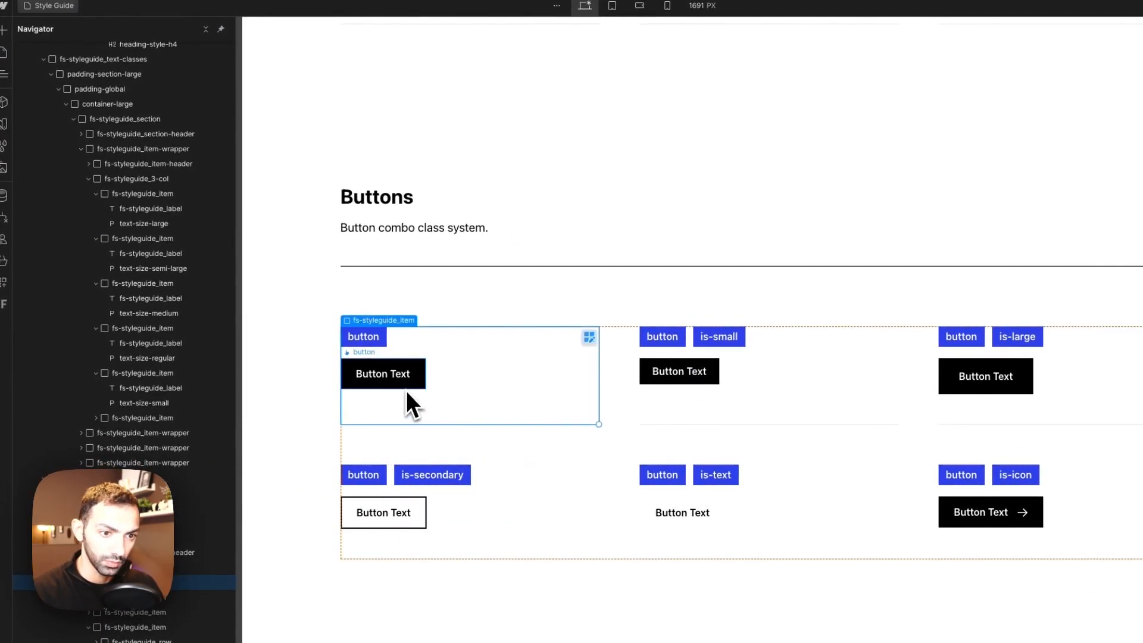
{"action": "left_click", "coordinate": [330, 24]}
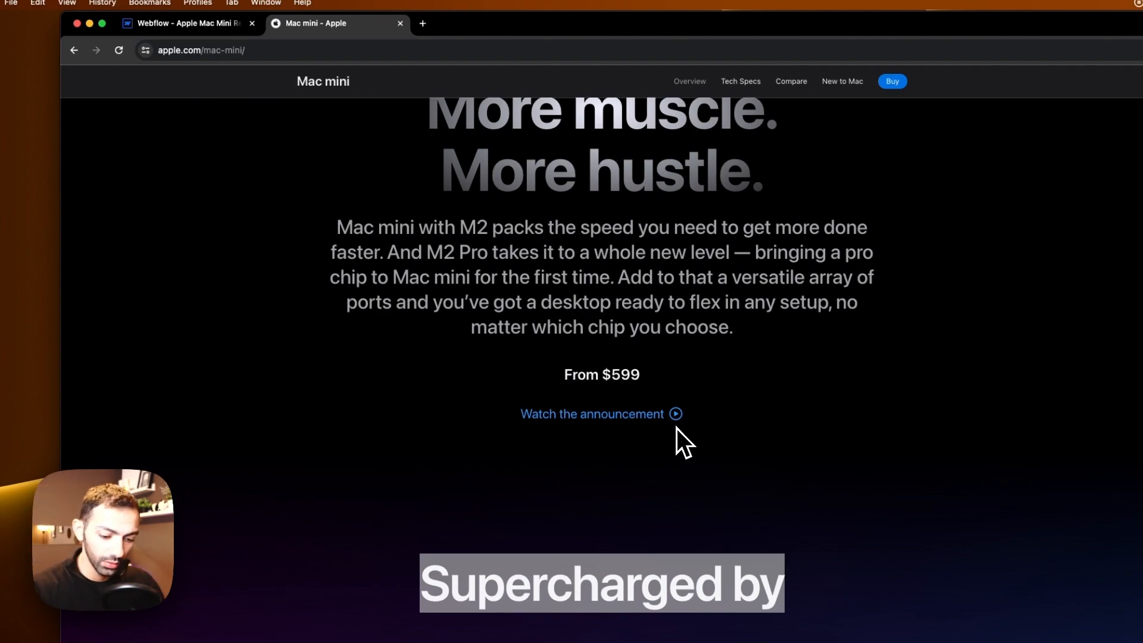
{"action": "key", "text": "super+shift+c"}
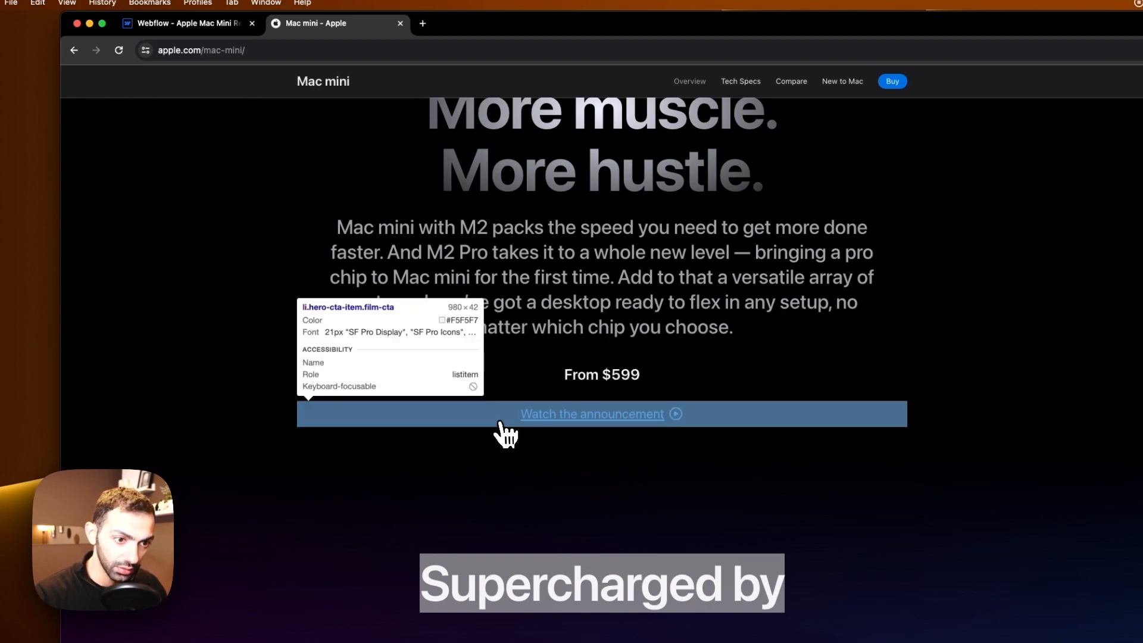
Step: Return to the Webflow style guide and set the base button's background color to transparent
{"action": "left_click", "coordinate": [137, 24]}
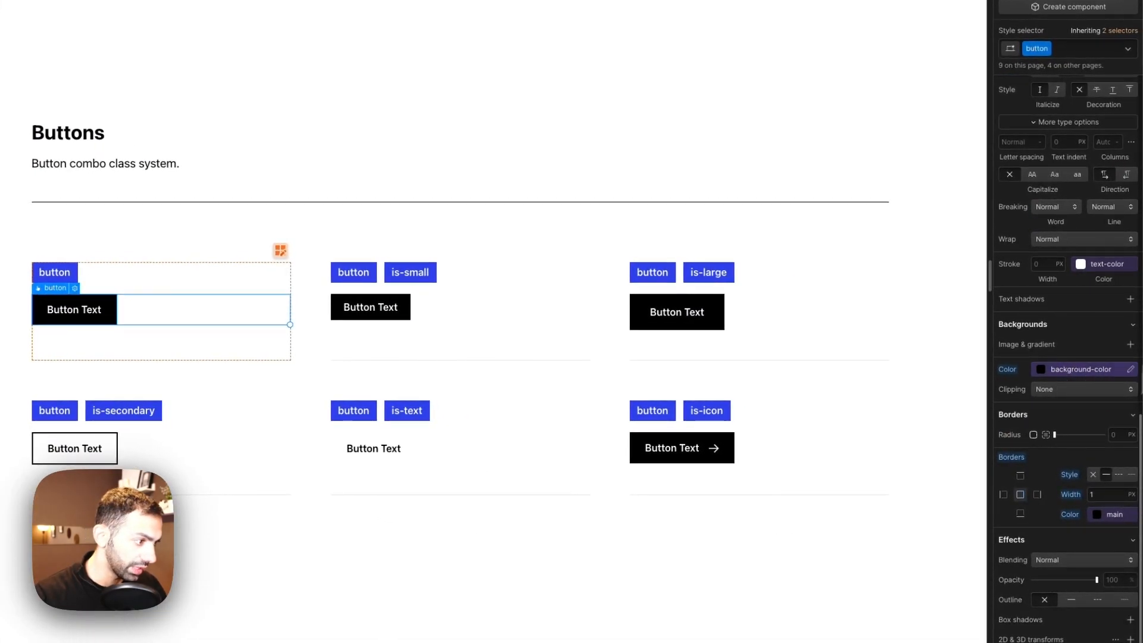
{"action": "left_click", "coordinate": [1129, 369]}
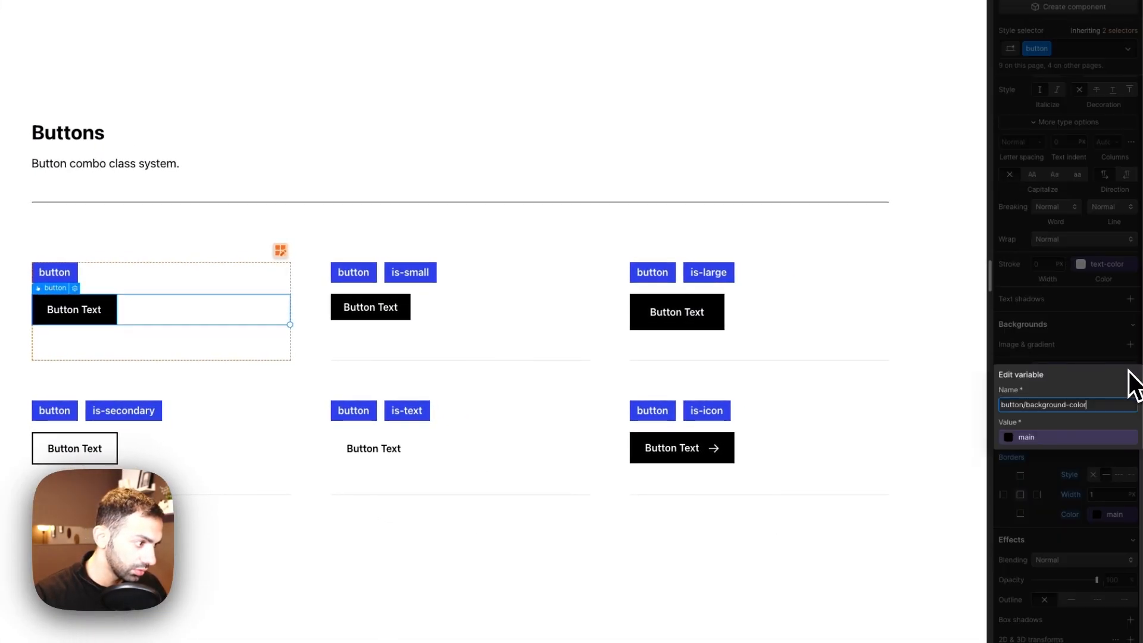
{"action": "left_click", "coordinate": [1060, 442]}
{"action": "left_click", "coordinate": [1073, 359]}
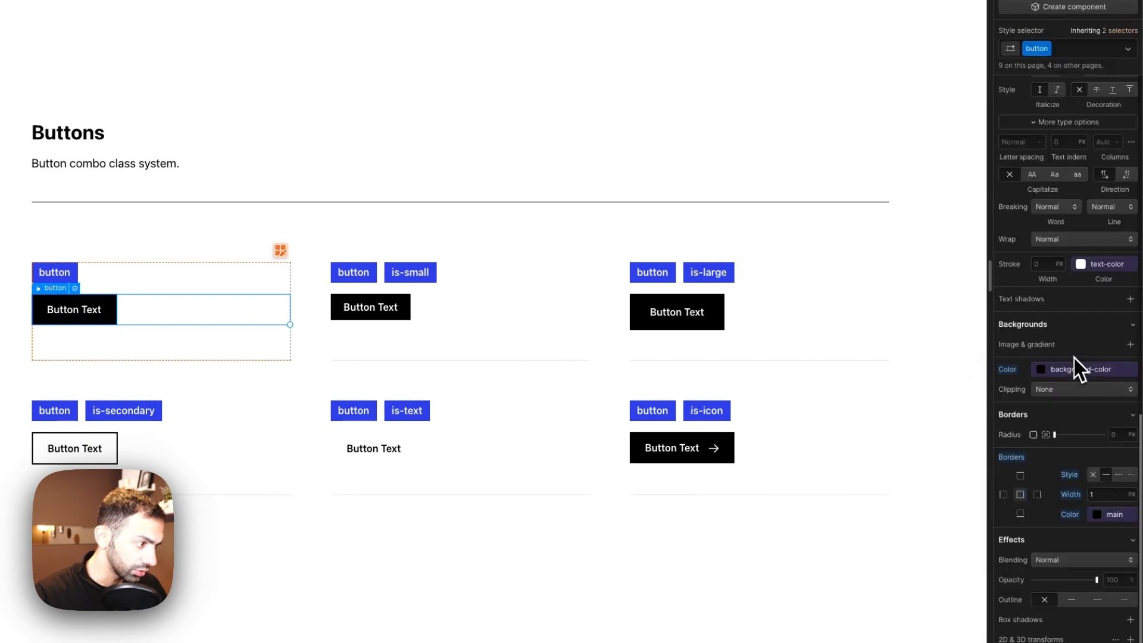
{"action": "left_click", "coordinate": [1055, 369]}
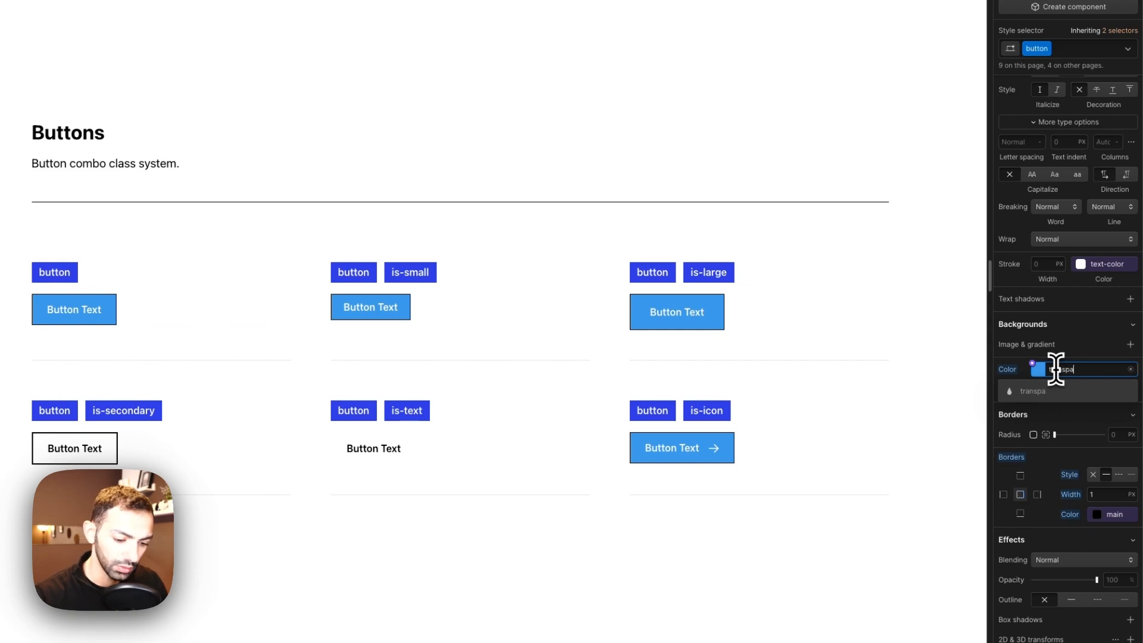
{"action": "scroll", "coordinate": [1075, 318], "scroll_direction": "up", "scroll_amount": 5}
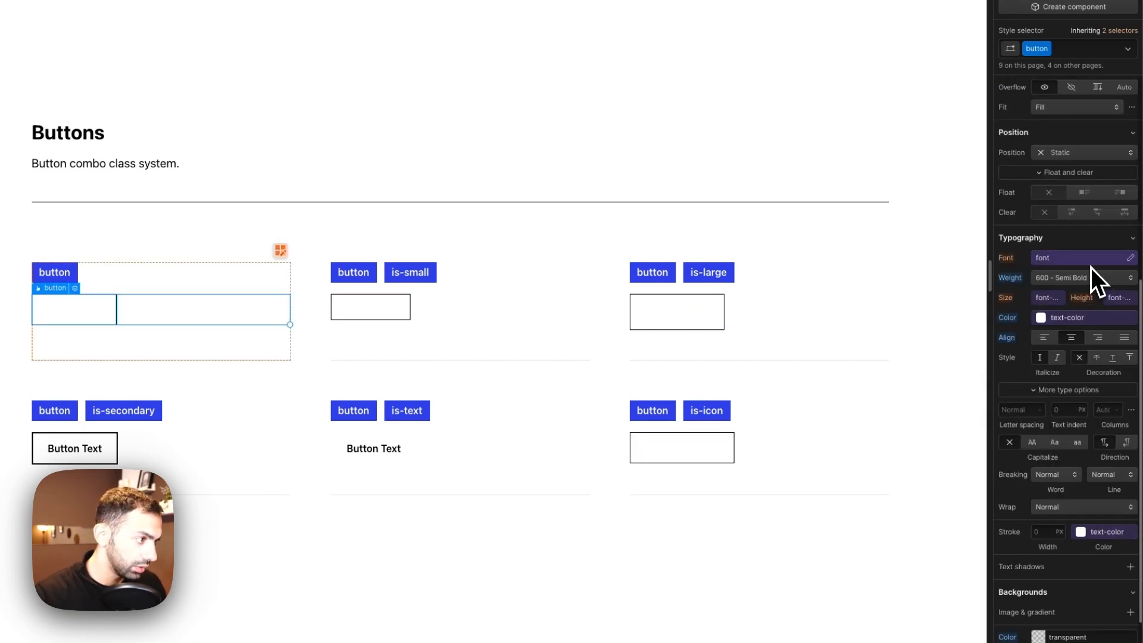
Step: Inspect the text color of the Watch the announcement link on Apple's page
{"action": "left_click", "coordinate": [1052, 320]}
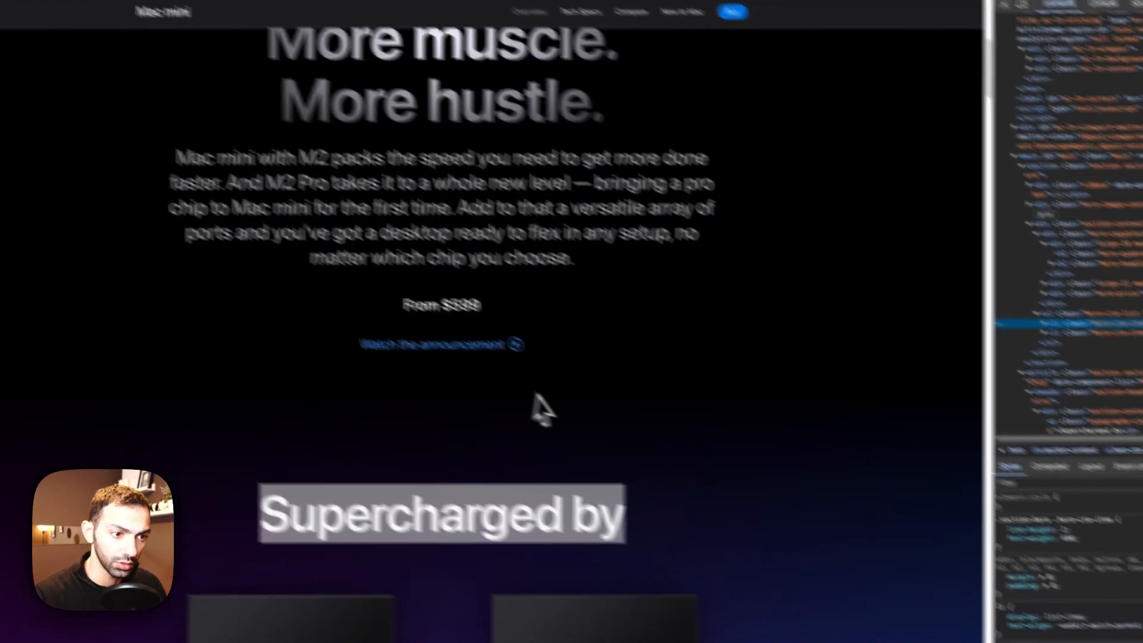
{"action": "left_click", "coordinate": [537, 394]}
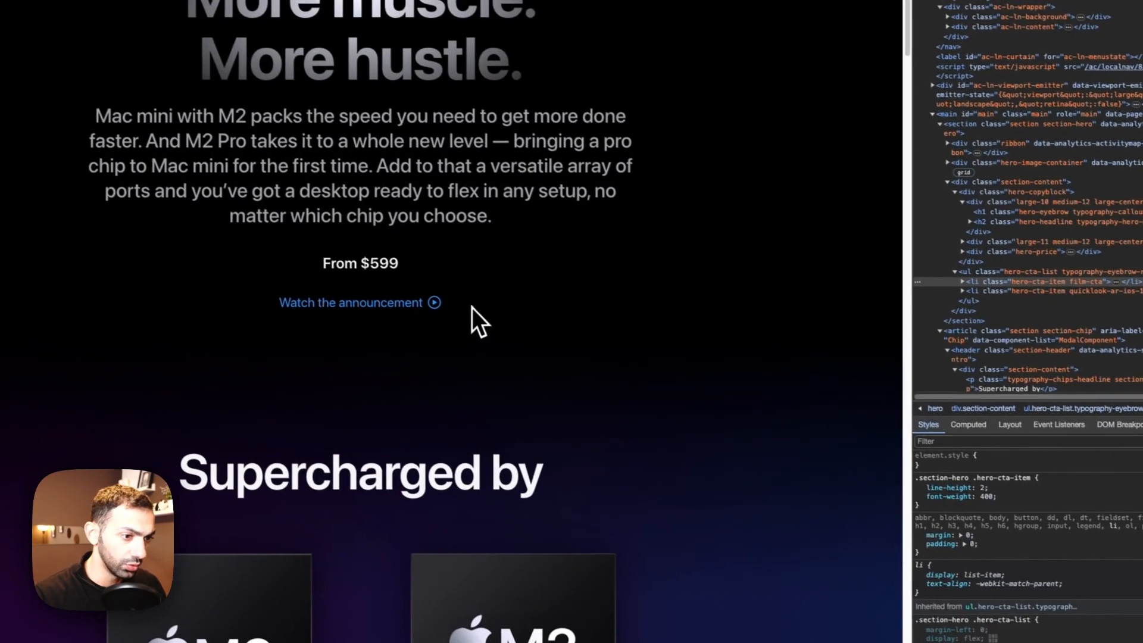
{"action": "key", "text": "super+shift+c"}
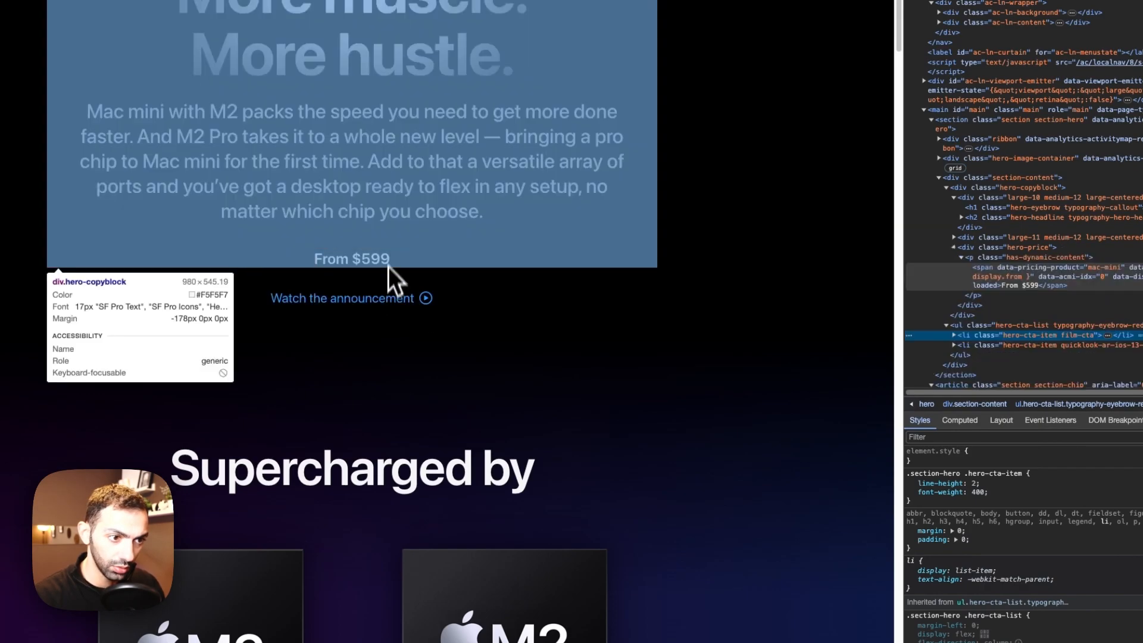
{"action": "left_click", "coordinate": [373, 295]}
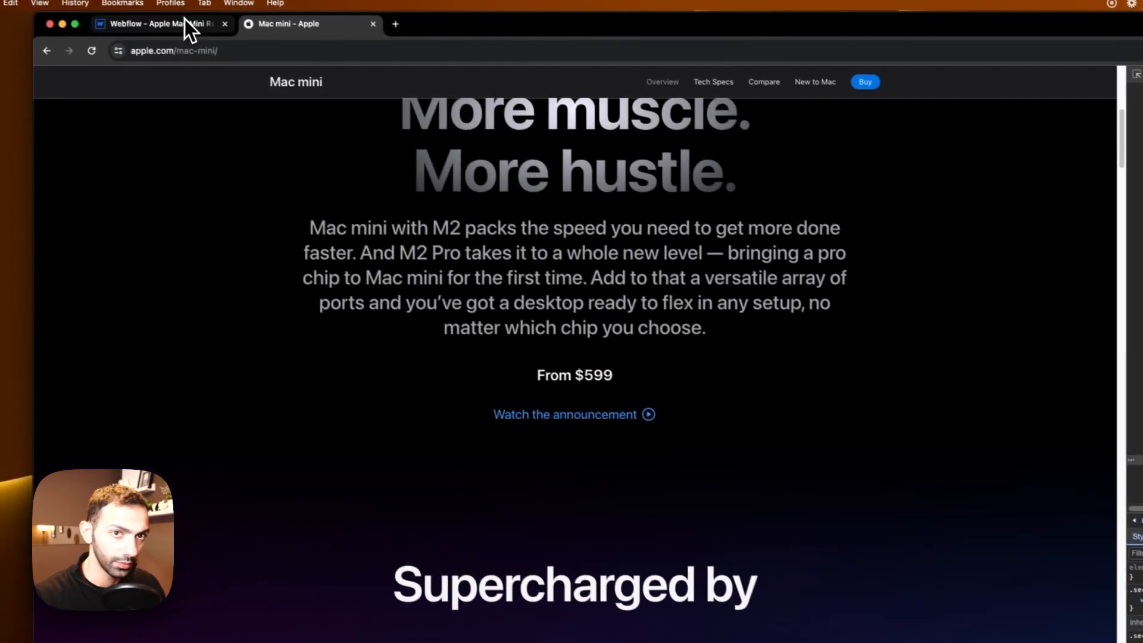
{"action": "left_click", "coordinate": [184, 24]}
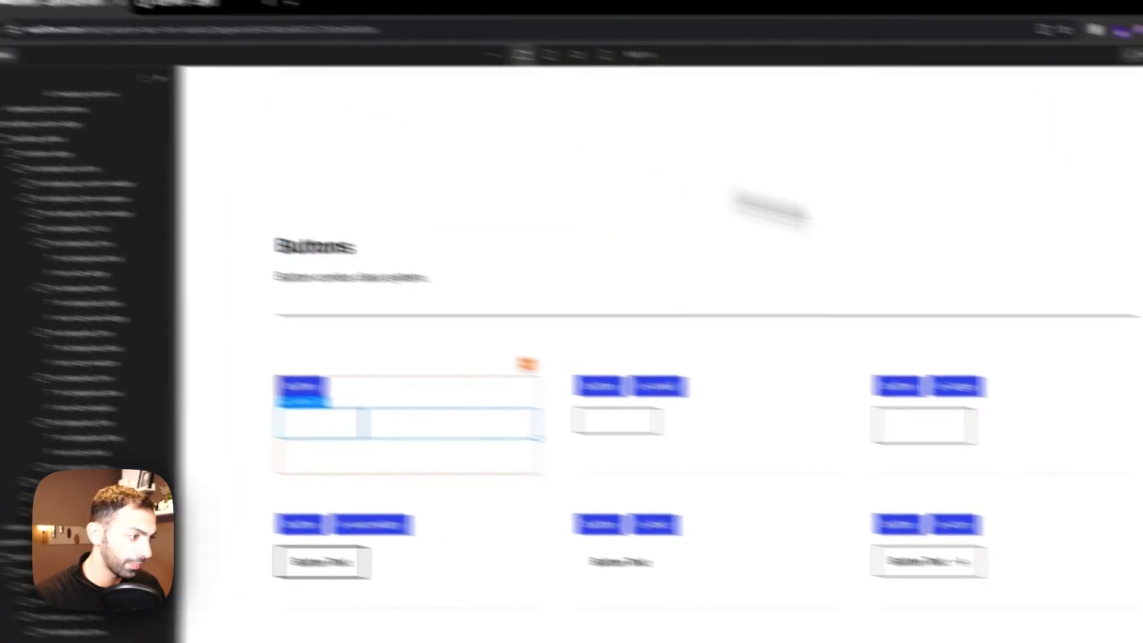
Step: Set the base button's text color to #2997ff
{"action": "left_click", "coordinate": [1093, 348]}
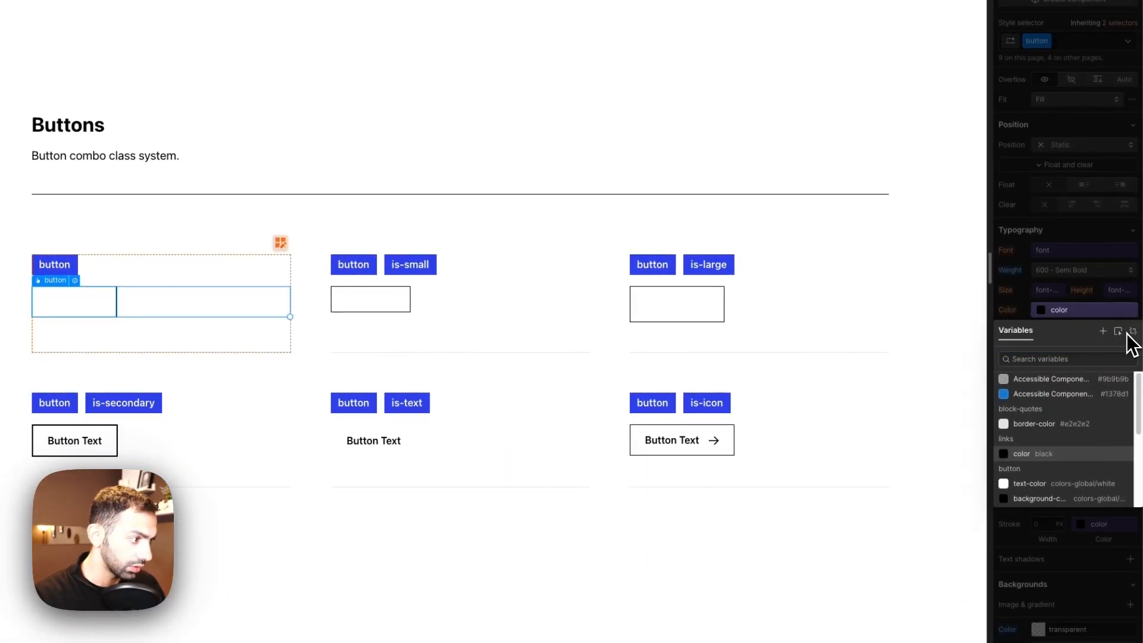
{"action": "left_click", "coordinate": [1131, 331]}
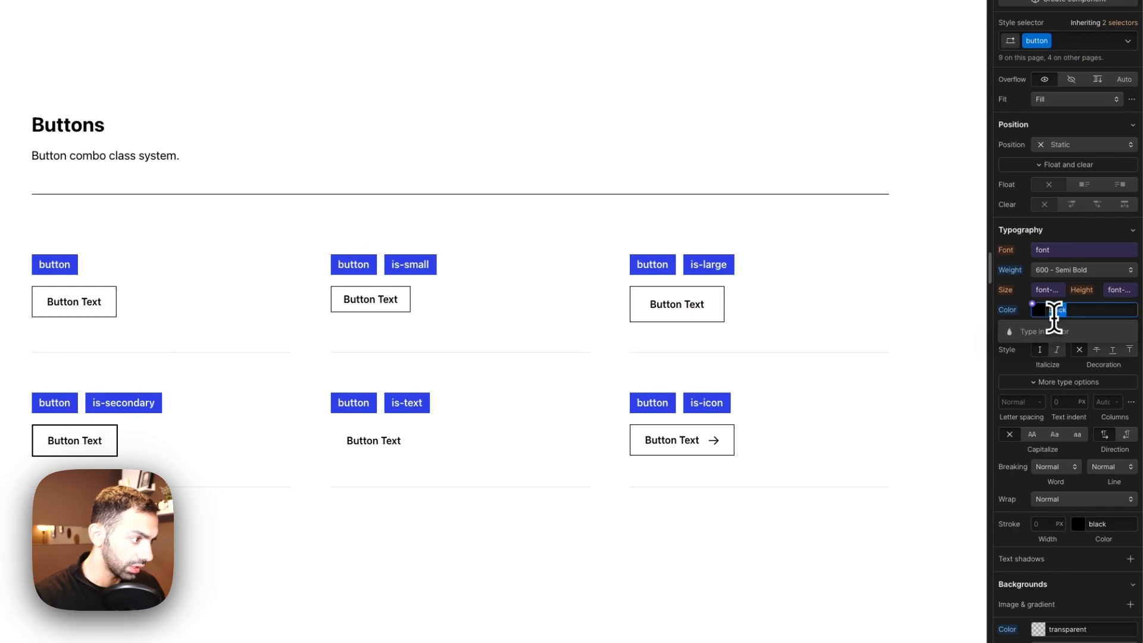
{"action": "left_click", "coordinate": [1037, 310]}
{"action": "left_click", "coordinate": [755, 382]}
{"action": "left_click", "coordinate": [291, 308]}
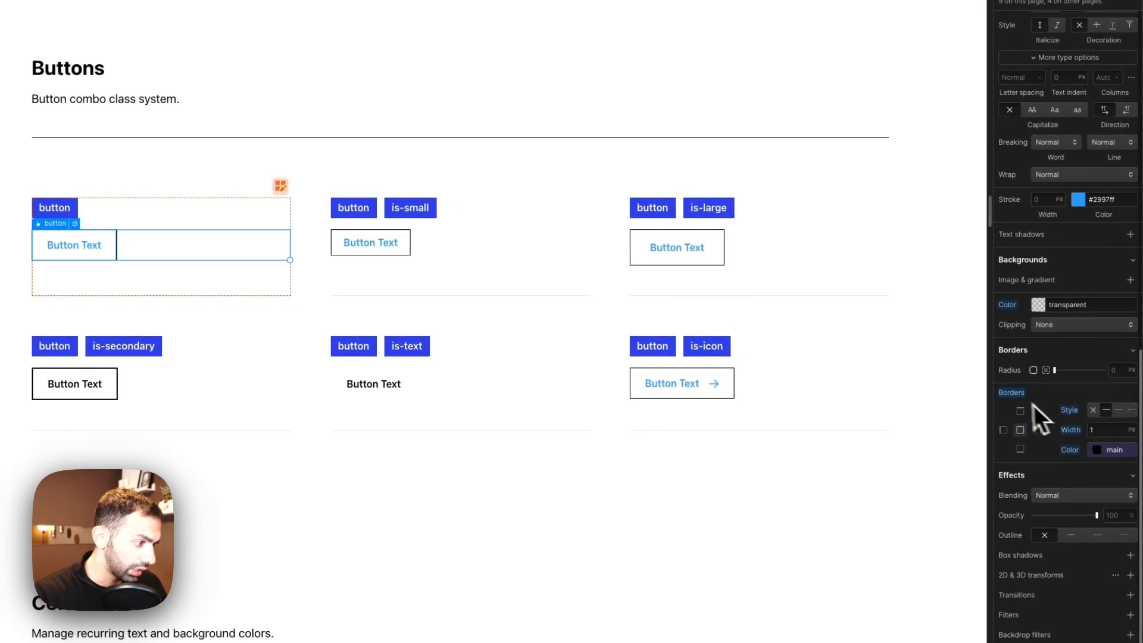
Step: Remove the base button's border and set all of its padding to 0
{"action": "left_click", "coordinate": [1015, 394], "text": "alt"}
{"action": "scroll", "coordinate": [1081, 420], "scroll_direction": "up", "scroll_amount": 3}
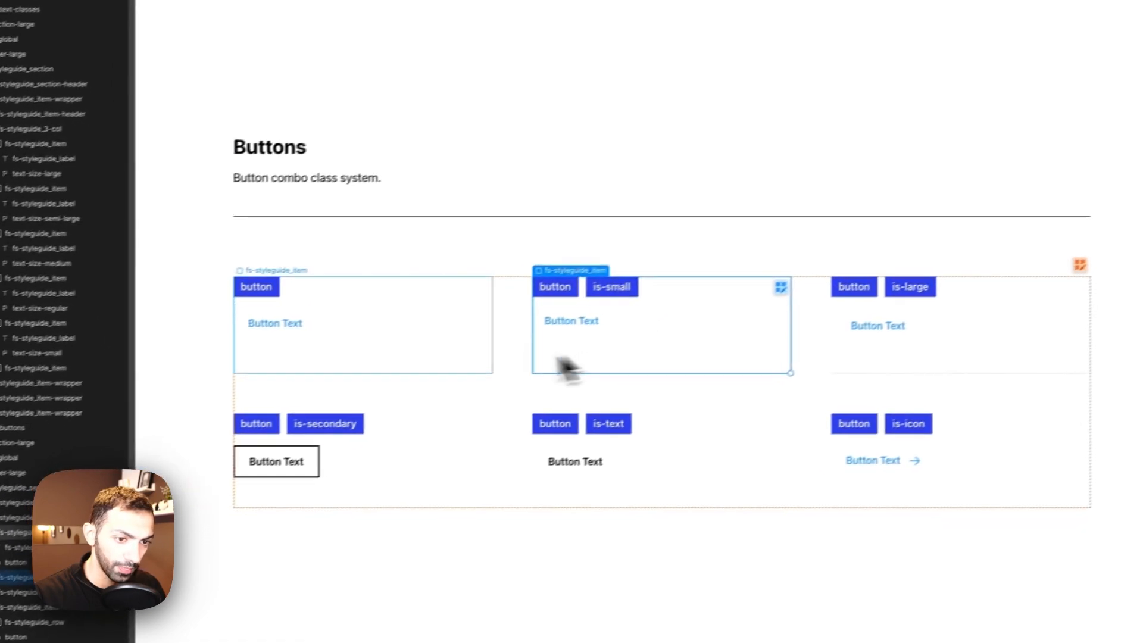
{"action": "scroll", "coordinate": [1054, 339], "scroll_direction": "up", "scroll_amount": 10}
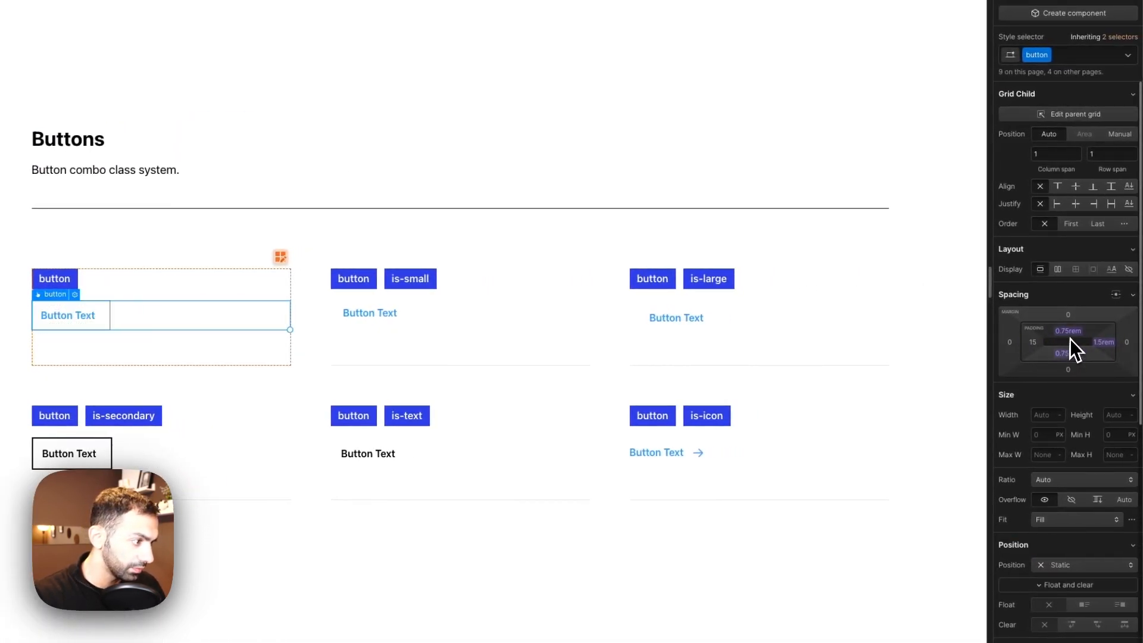
{"action": "left_click", "coordinate": [1030, 346]}
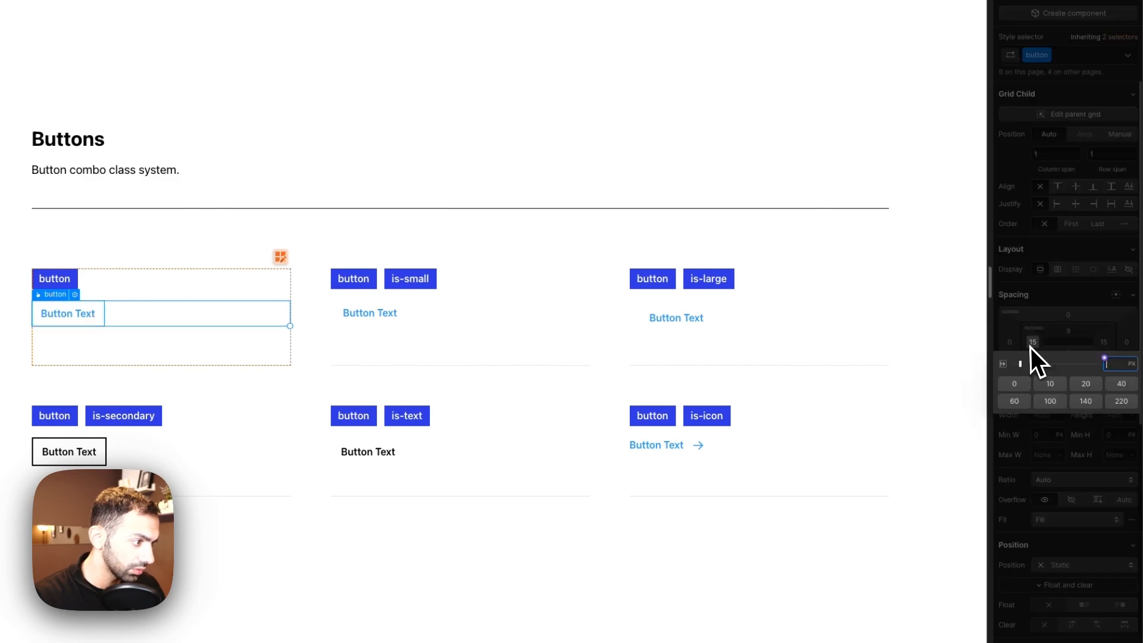
{"action": "type", "text": "0"}
{"action": "key", "text": "Return"}
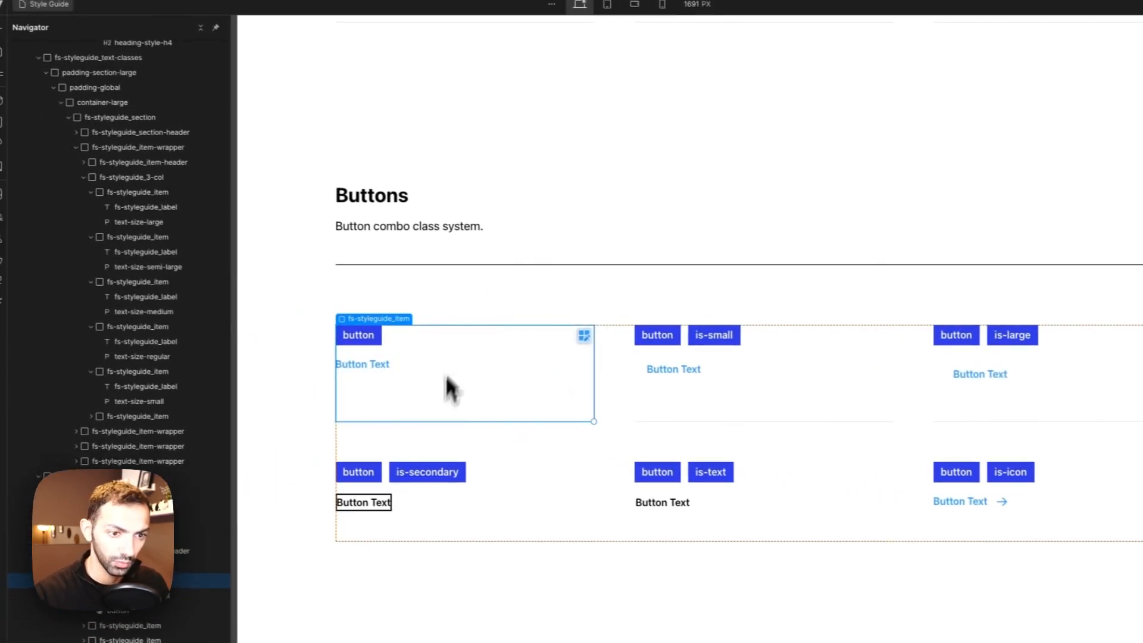
Step: Compare the Watch the announcement link on Apple's page with the styled button
{"action": "left_click", "coordinate": [472, 249]}
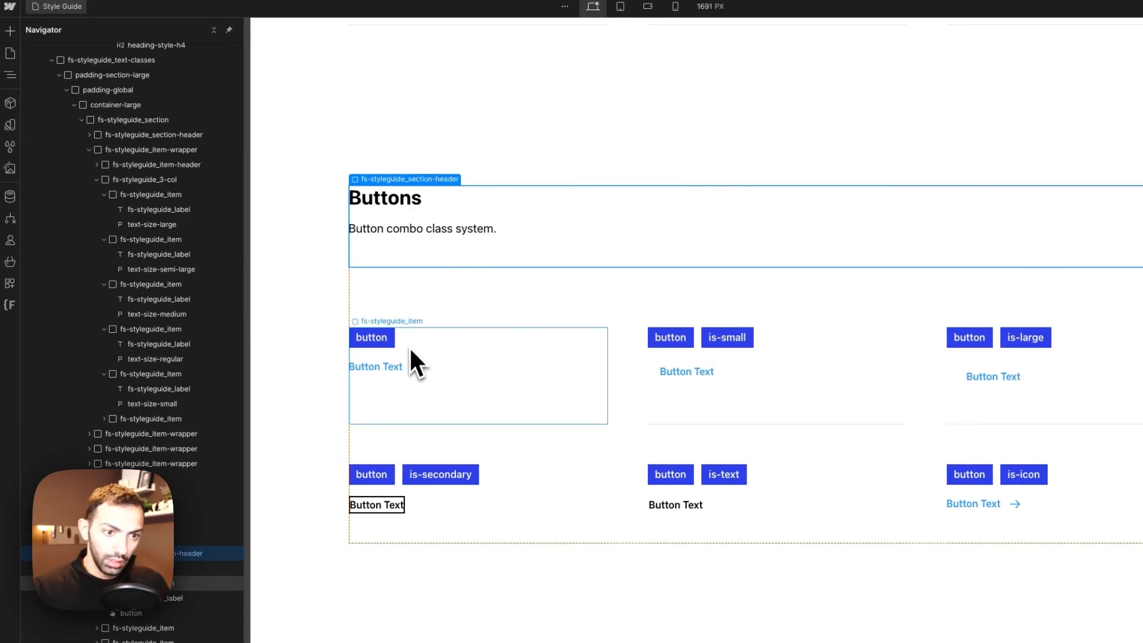
{"action": "left_click", "coordinate": [249, 27]}
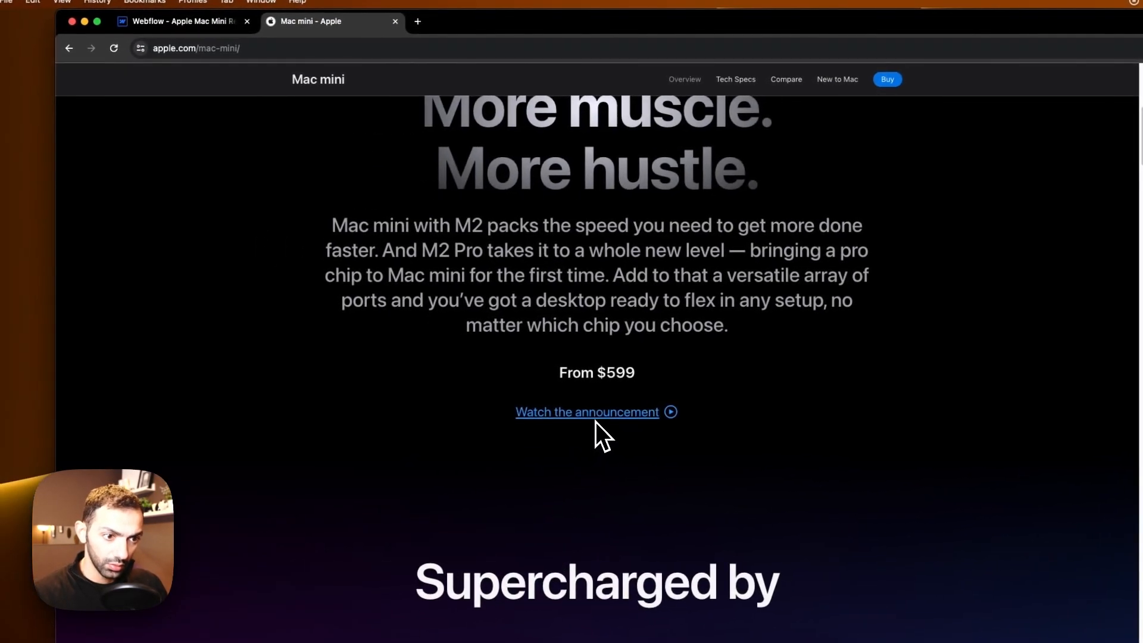
{"action": "left_click", "coordinate": [202, 18]}
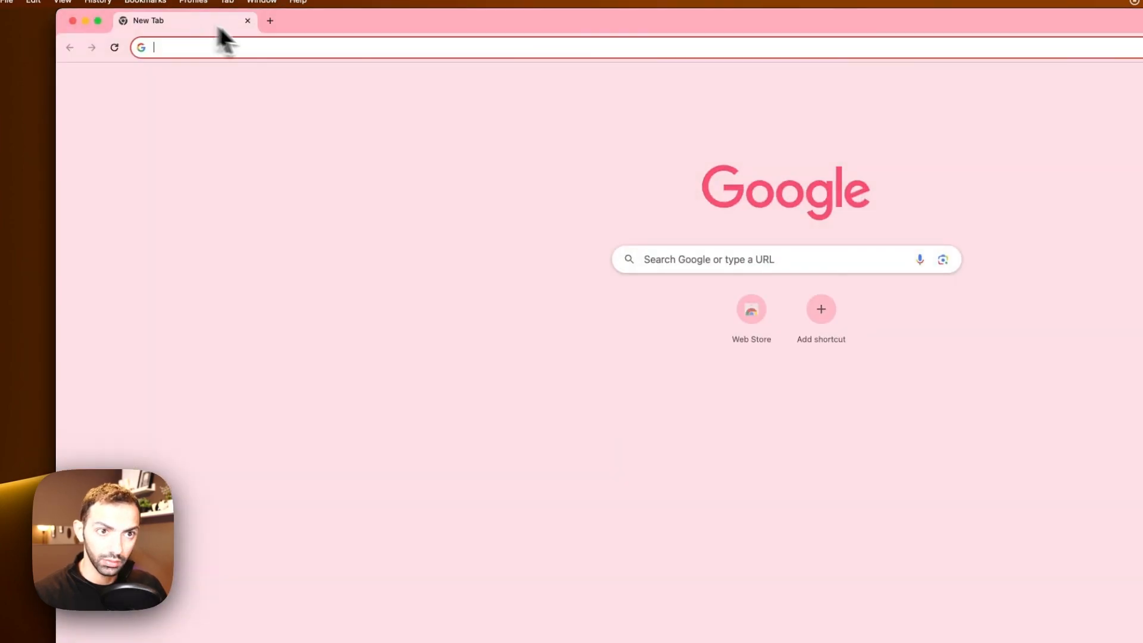
{"action": "left_click", "coordinate": [140, 27]}
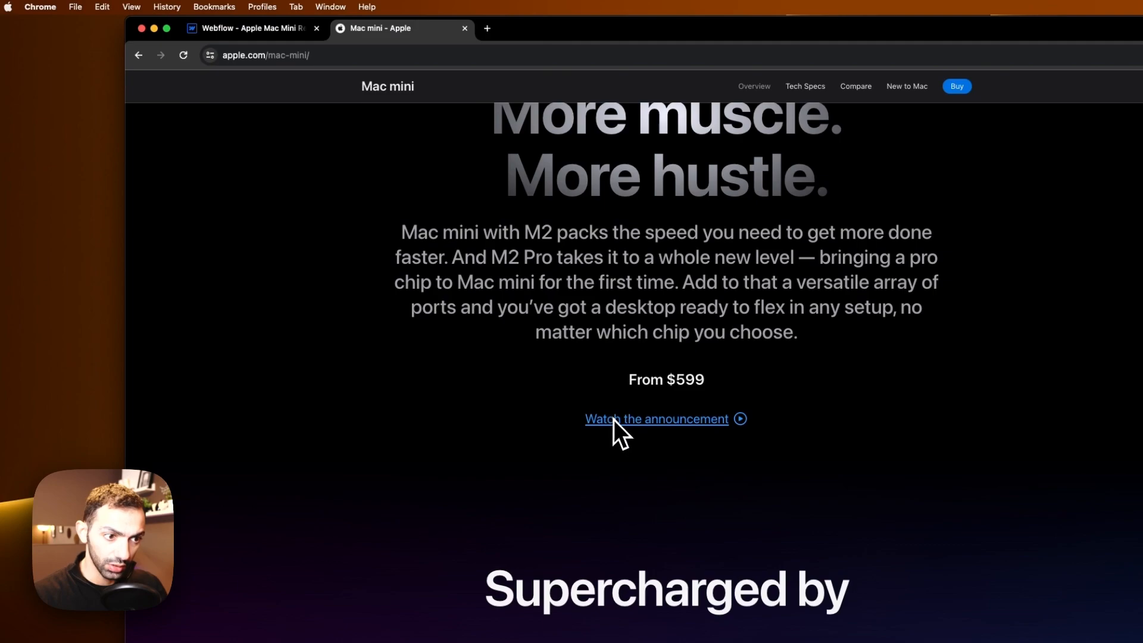
{"action": "right_click", "coordinate": [704, 421]}
{"action": "left_click", "coordinate": [686, 377]}
{"action": "left_click", "coordinate": [179, 25]}
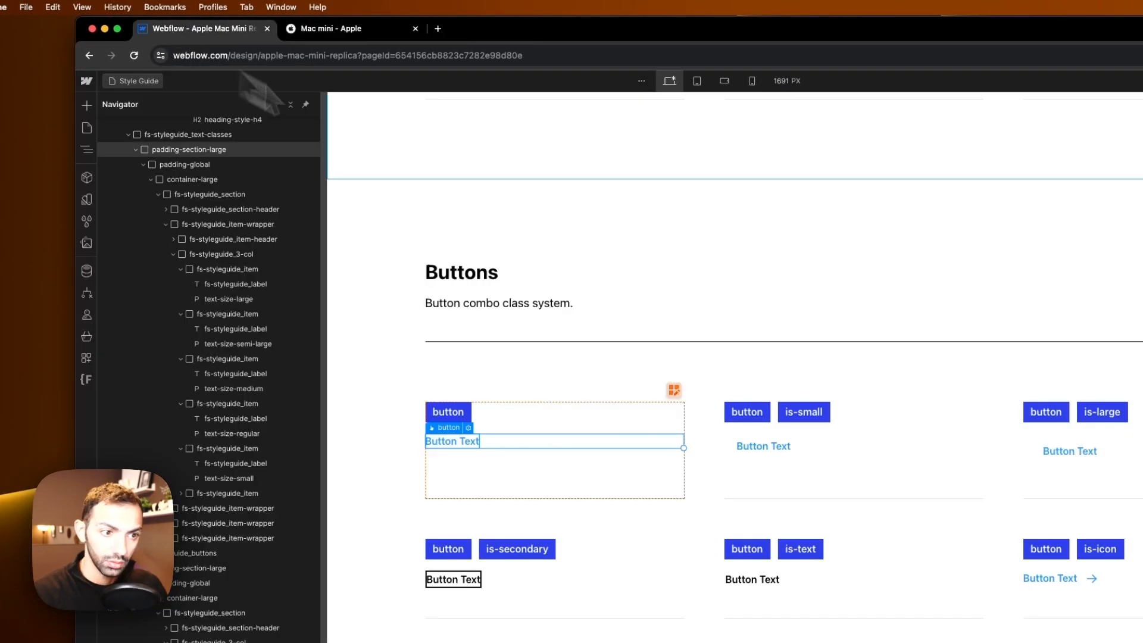
Step: Add an underline text decoration to the base button's hover state
{"action": "left_click", "coordinate": [418, 326]}
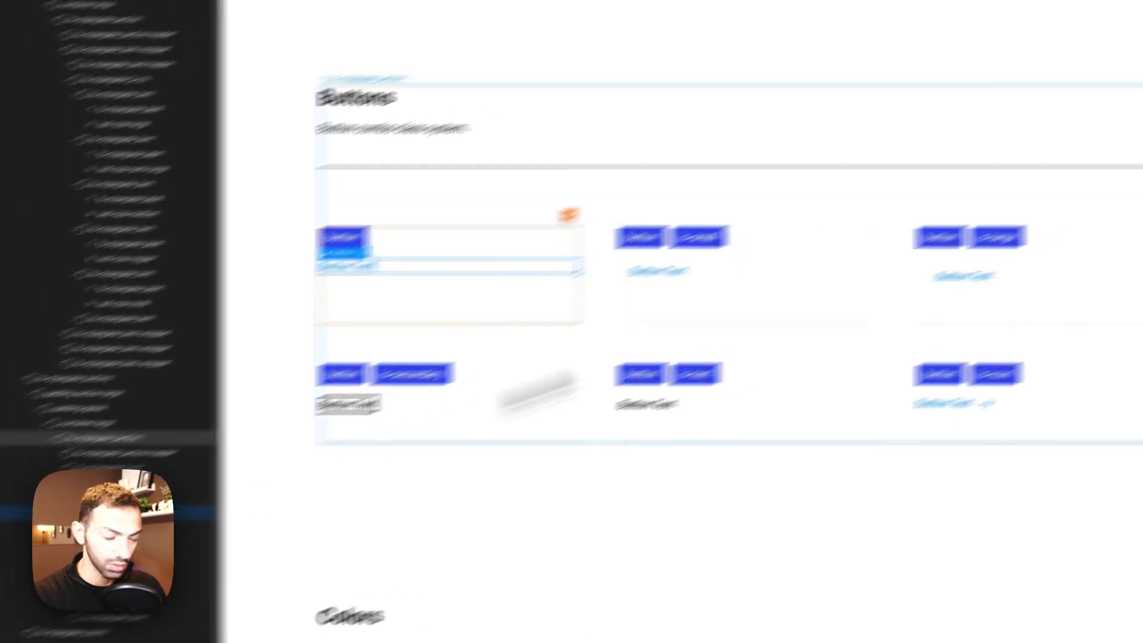
{"action": "left_click", "coordinate": [1130, 118]}
{"action": "left_click", "coordinate": [1071, 166]}
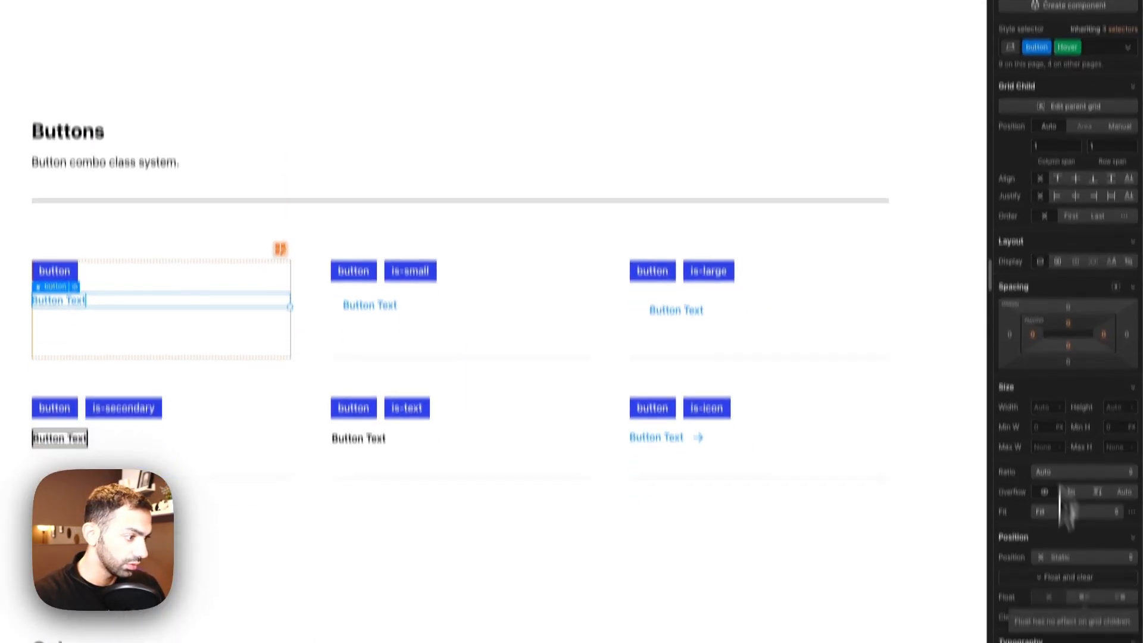
{"action": "scroll", "coordinate": [1065, 506], "scroll_direction": "down", "scroll_amount": 10}
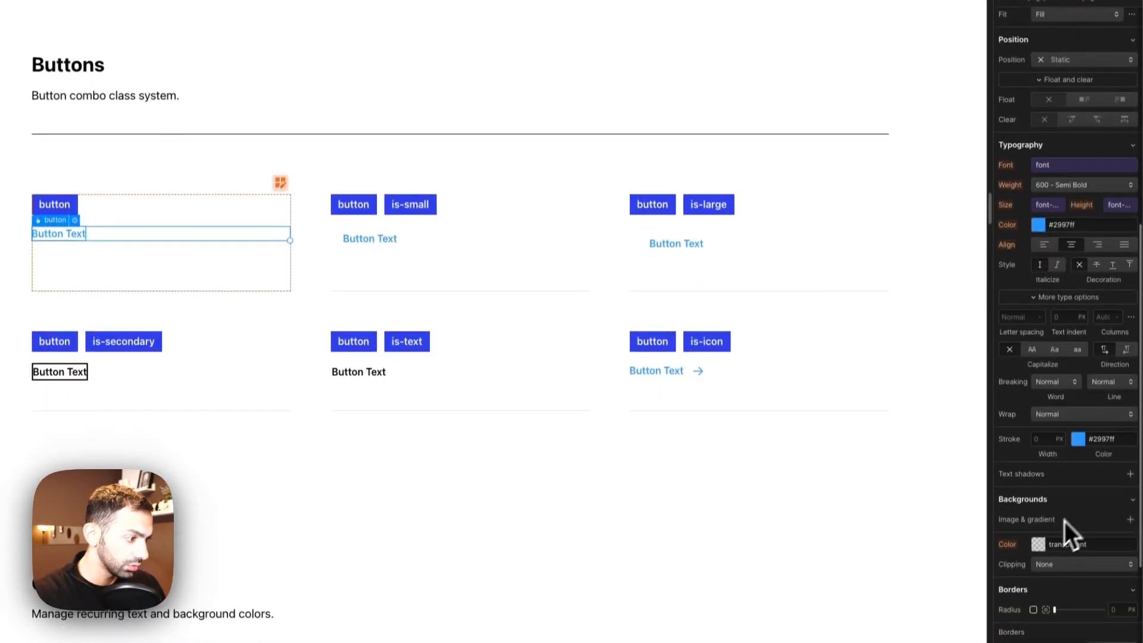
{"action": "left_click", "coordinate": [1114, 263]}
Step: Review the button variants and scroll back up through the style guide
{"action": "left_click", "coordinate": [149, 306]}
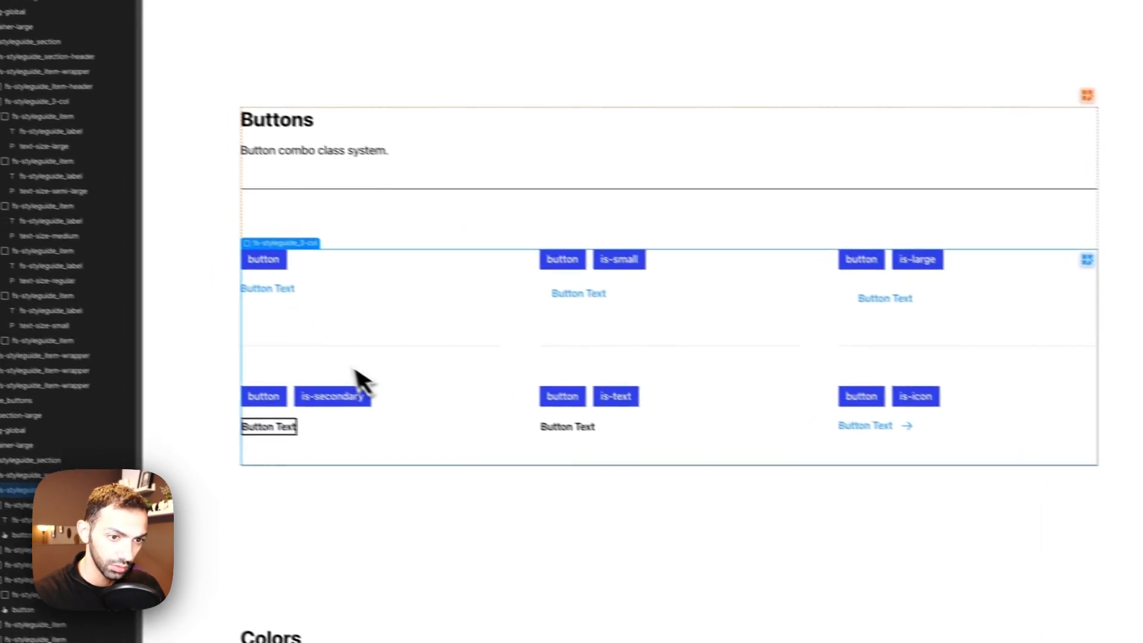
{"action": "left_click", "coordinate": [348, 342]}
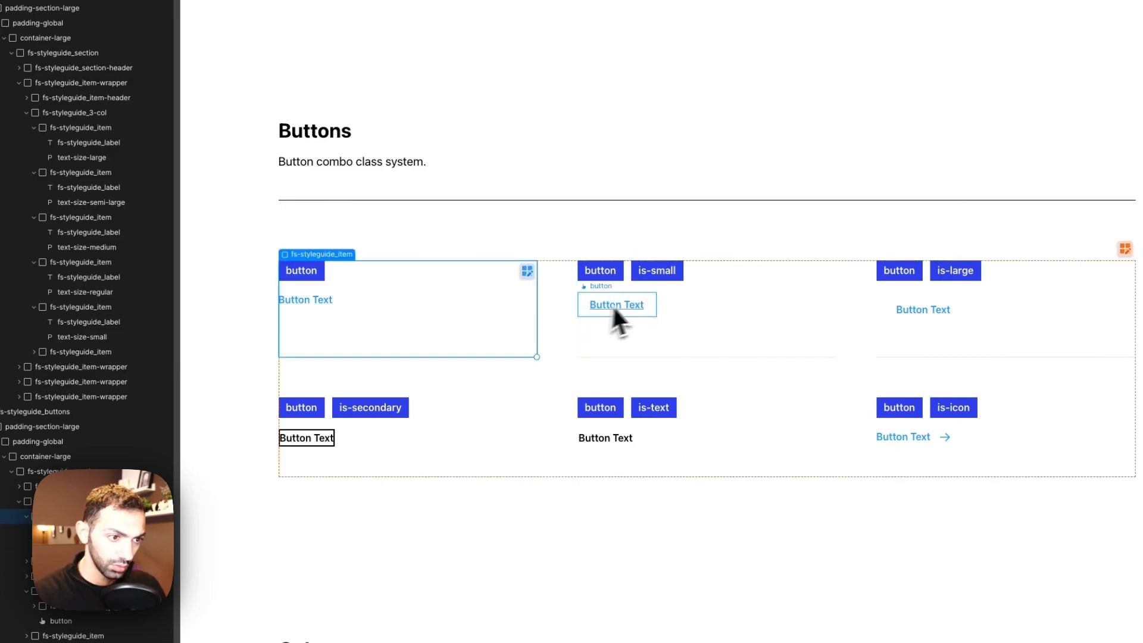
{"action": "left_click", "coordinate": [656, 177]}
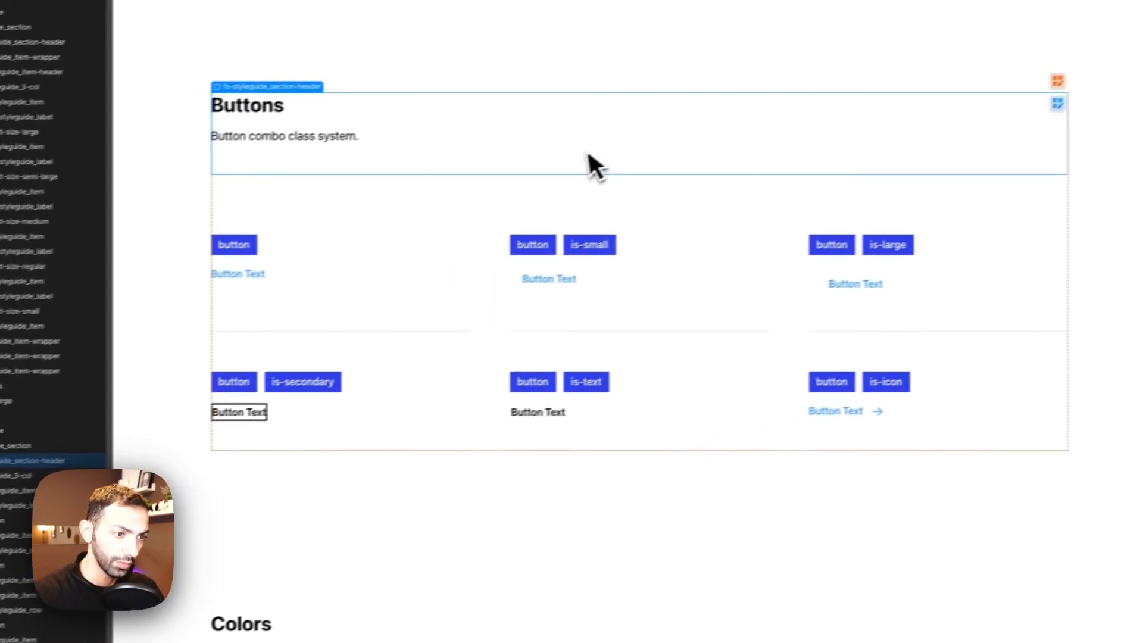
{"action": "scroll", "coordinate": [371, 456], "scroll_direction": "down", "scroll_amount": 3}
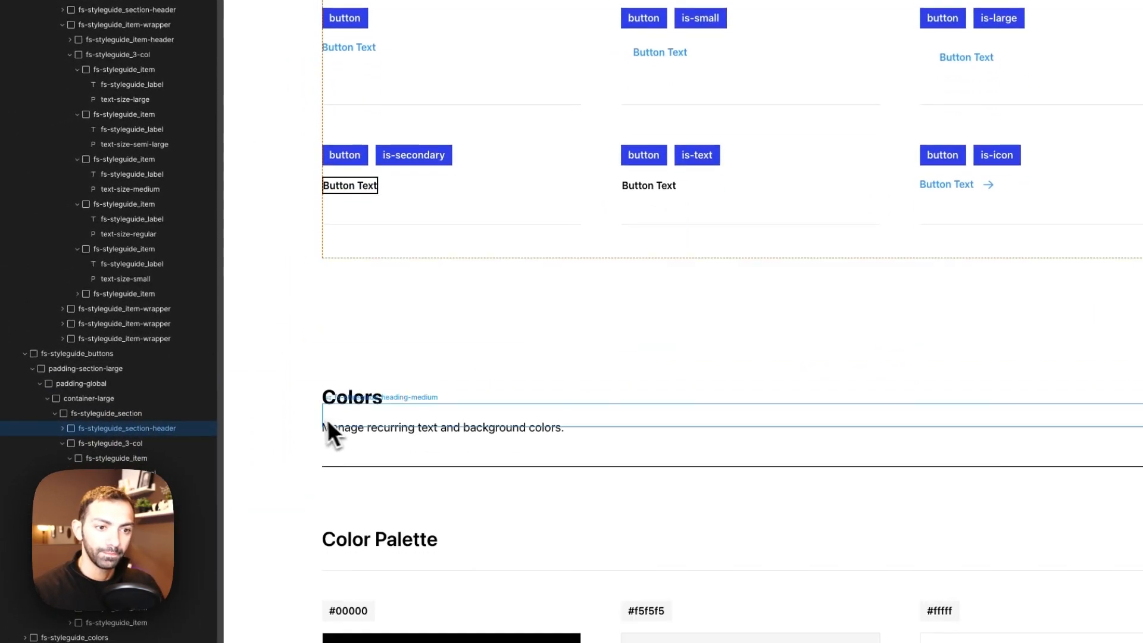
{"action": "left_click", "coordinate": [369, 193]}
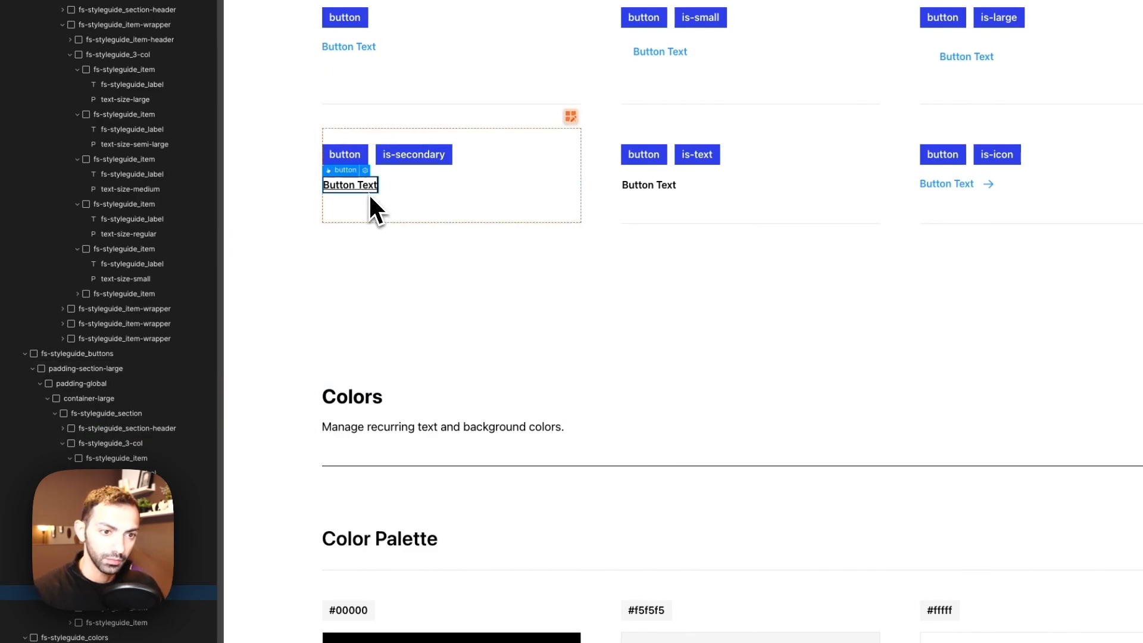
{"action": "scroll", "coordinate": [1119, 337], "scroll_direction": "down", "scroll_amount": 7}
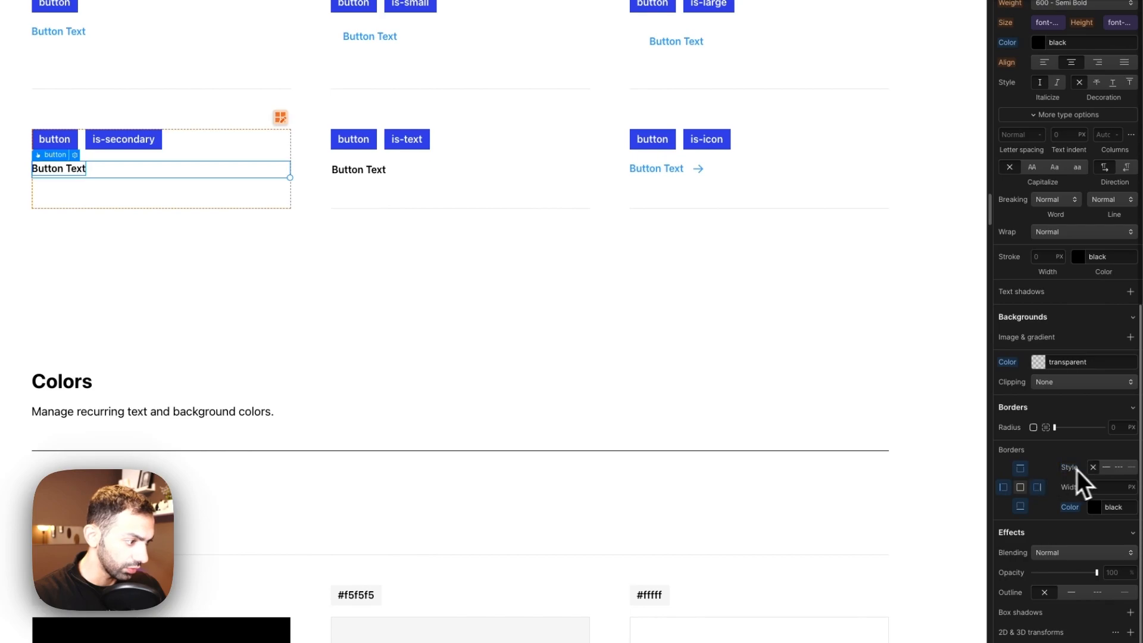
{"action": "scroll", "coordinate": [262, 310], "scroll_direction": "up", "scroll_amount": 20}
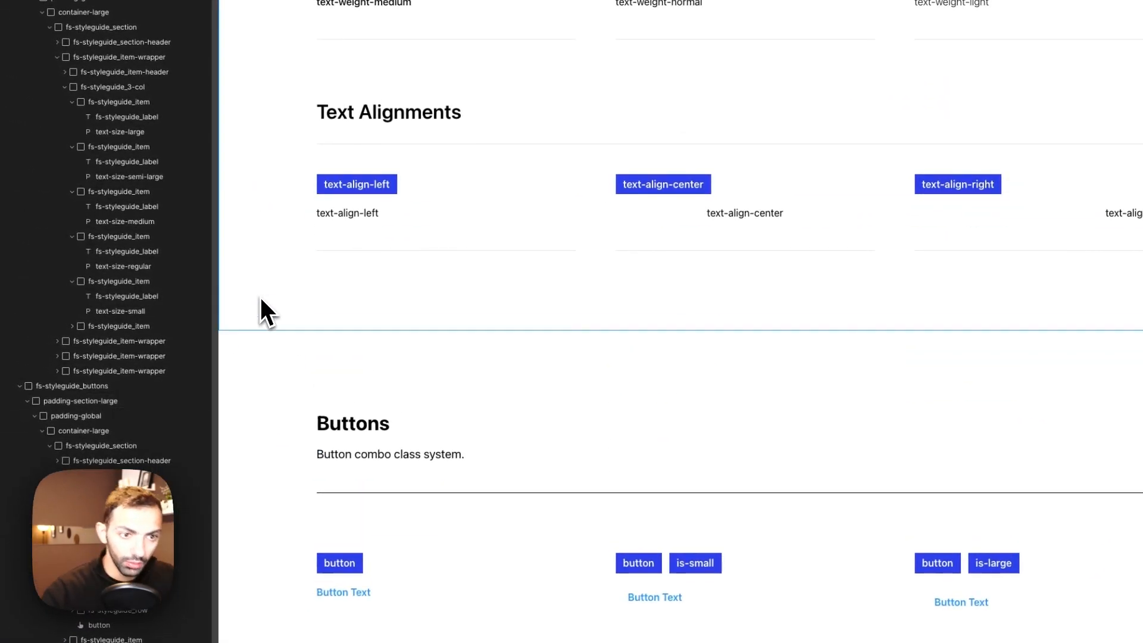
{"action": "scroll", "coordinate": [270, 281], "scroll_direction": "up", "scroll_amount": 8}
{"action": "scroll", "coordinate": [462, 269], "scroll_direction": "up", "scroll_amount": 20}
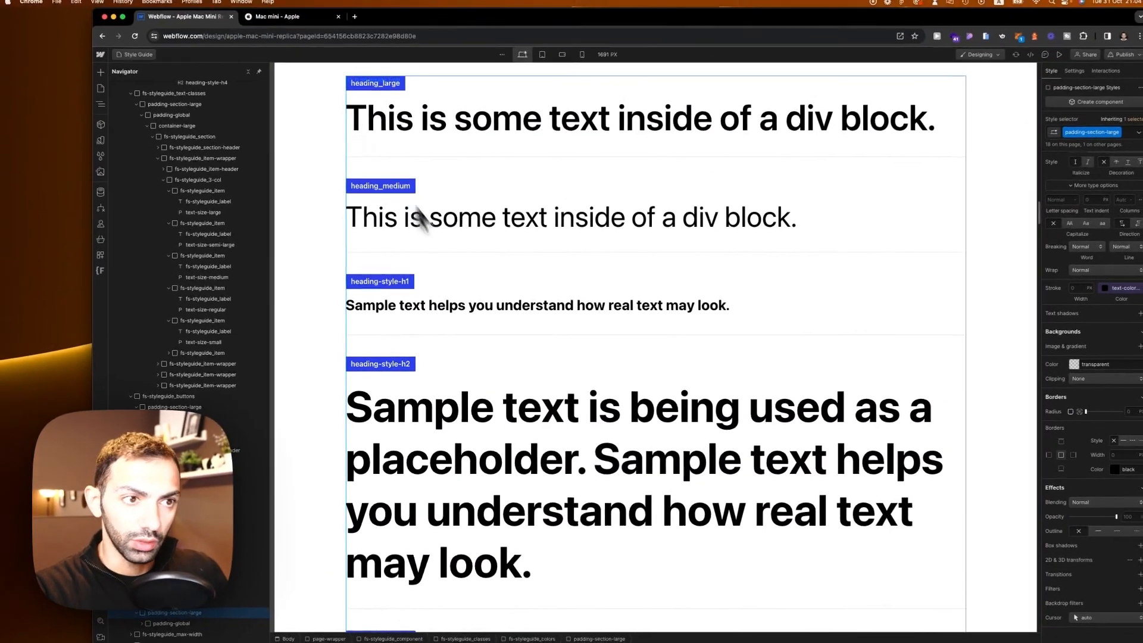
{"action": "scroll", "coordinate": [457, 276], "scroll_direction": "up", "scroll_amount": 20}
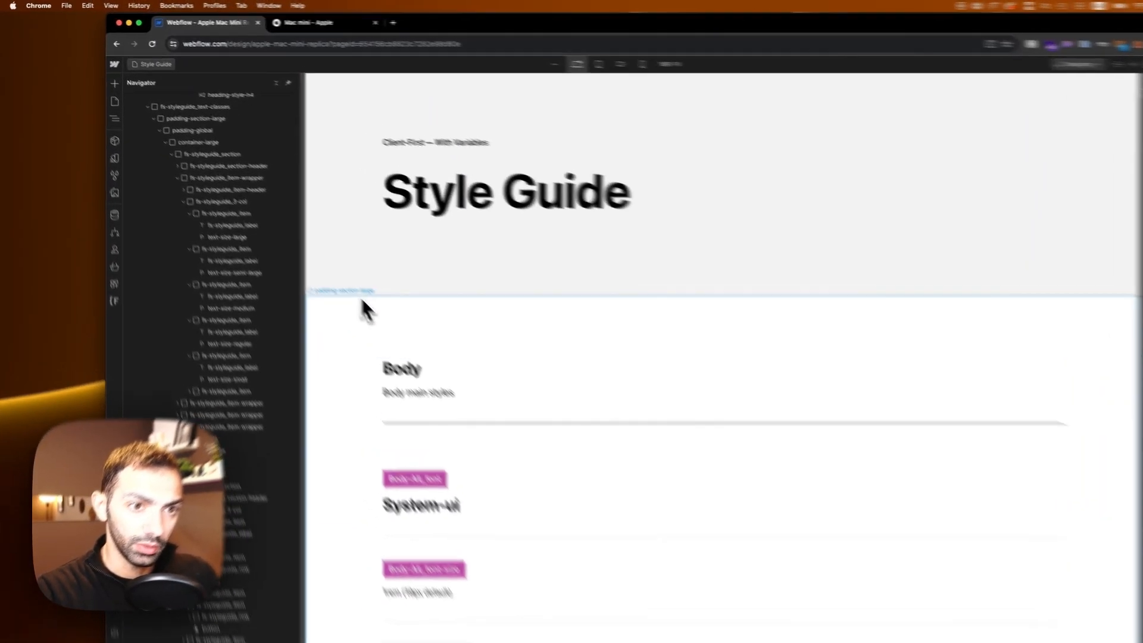
Step: Switch to the Home page and delete the selected element
{"action": "left_click", "coordinate": [332, 209]}
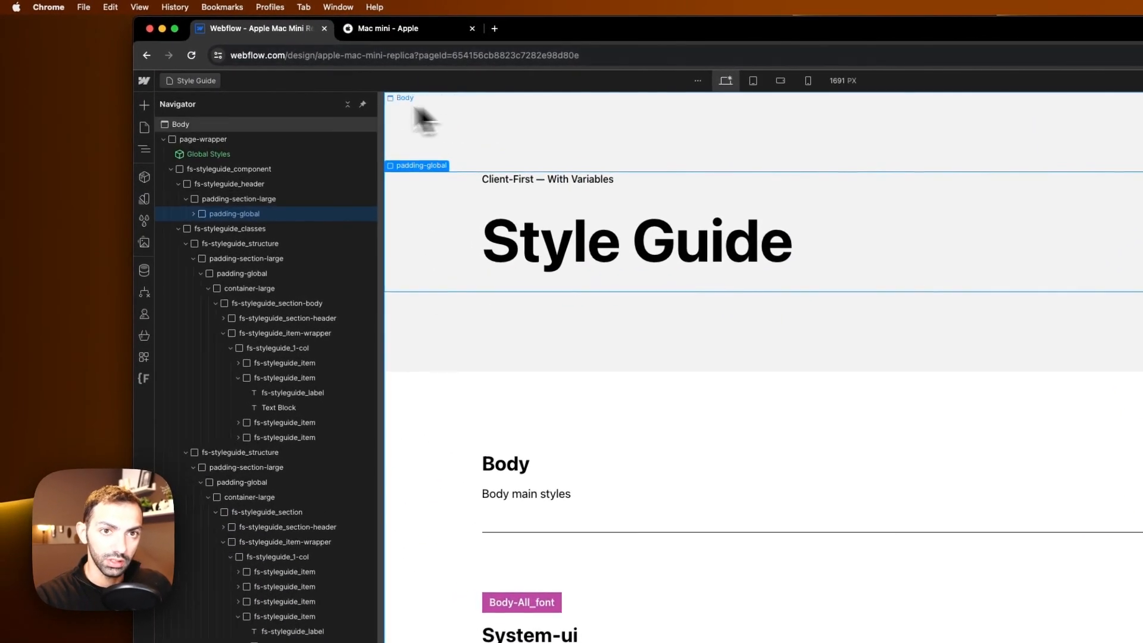
{"action": "left_click", "coordinate": [119, 103]}
{"action": "left_click", "coordinate": [221, 175]}
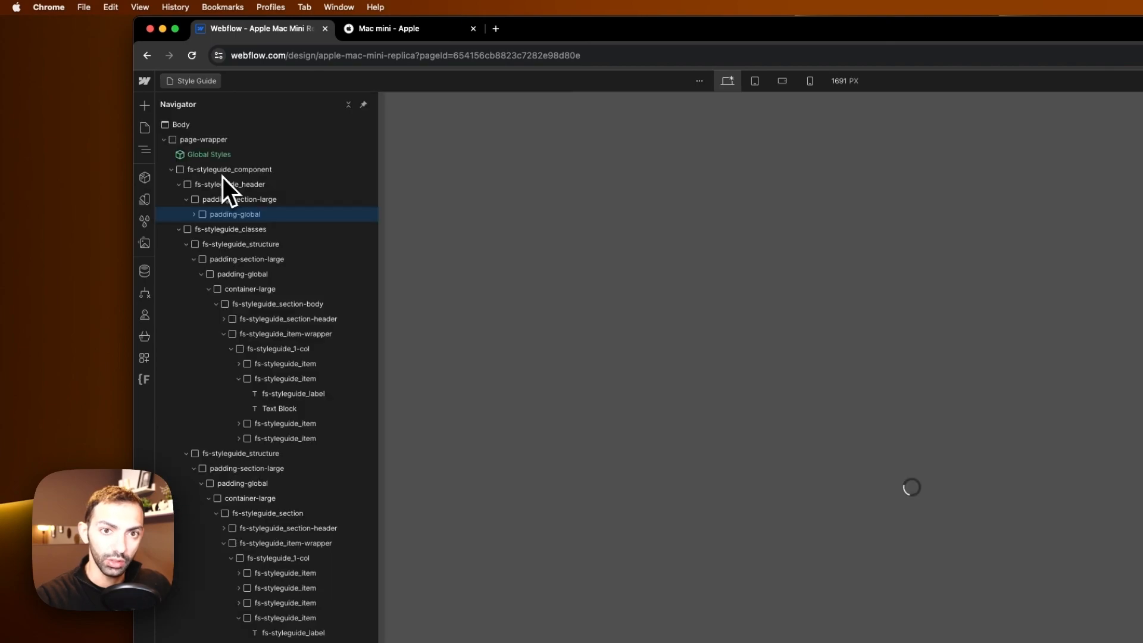
{"action": "left_click", "coordinate": [156, 143]}
{"action": "key", "text": "Delete"}
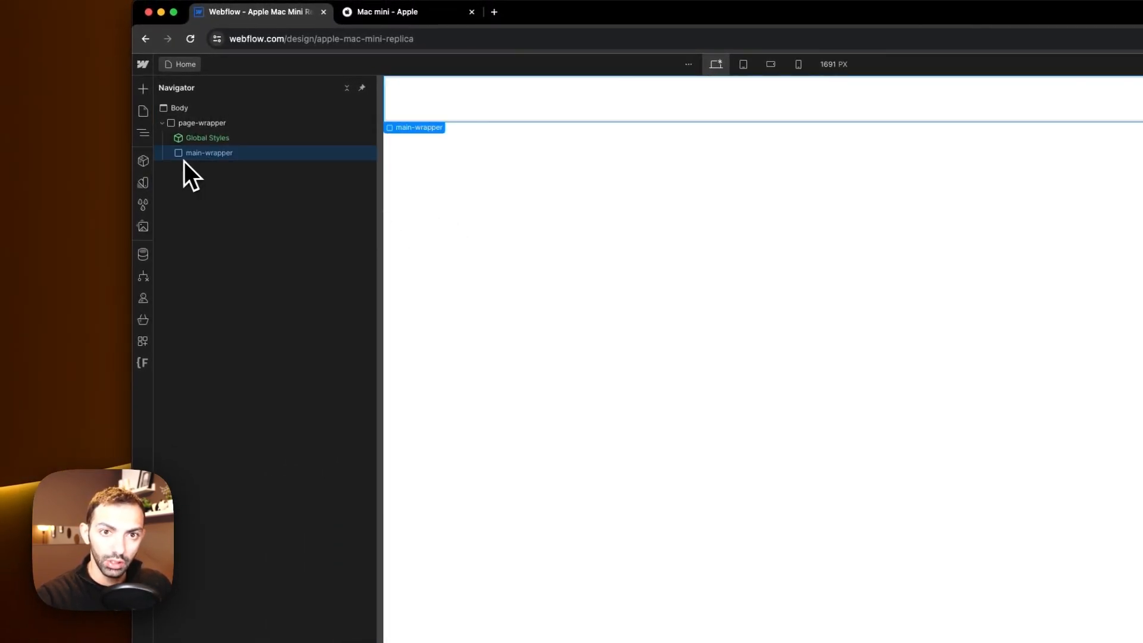
Step: Add a Div Block inside main-wrapper and give it the class section_header
{"action": "key", "text": "a"}
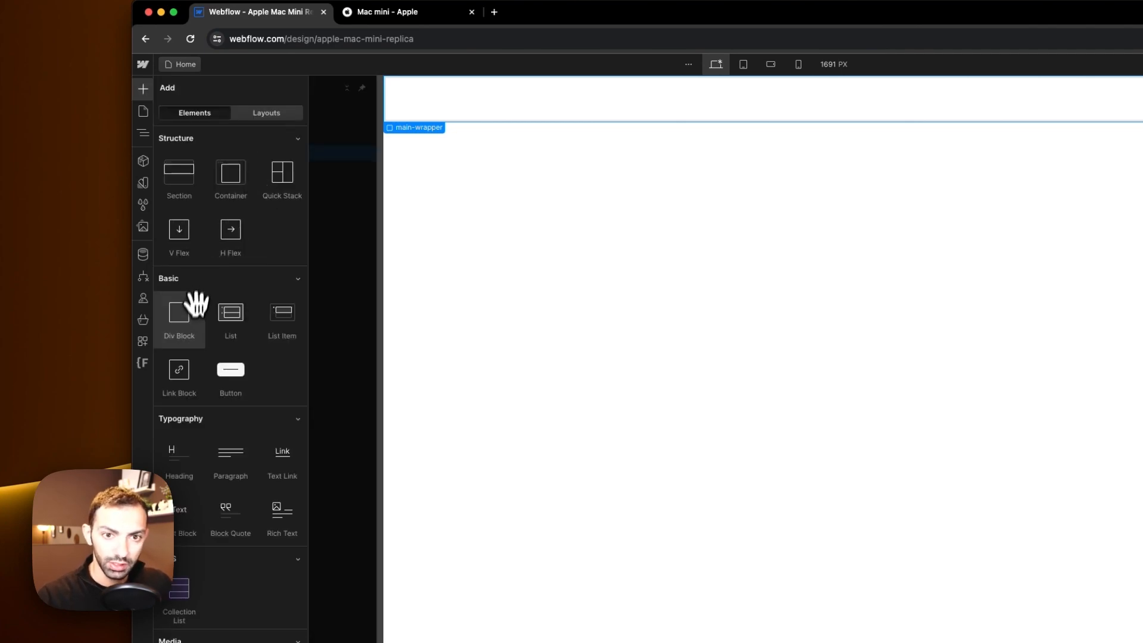
{"action": "left_click_drag", "start_coordinate": [196, 301], "coordinate": [370, 301]}
{"action": "left_click", "coordinate": [1046, 188]}
{"action": "type", "text": "se"}
{"action": "type", "text": "cti"}
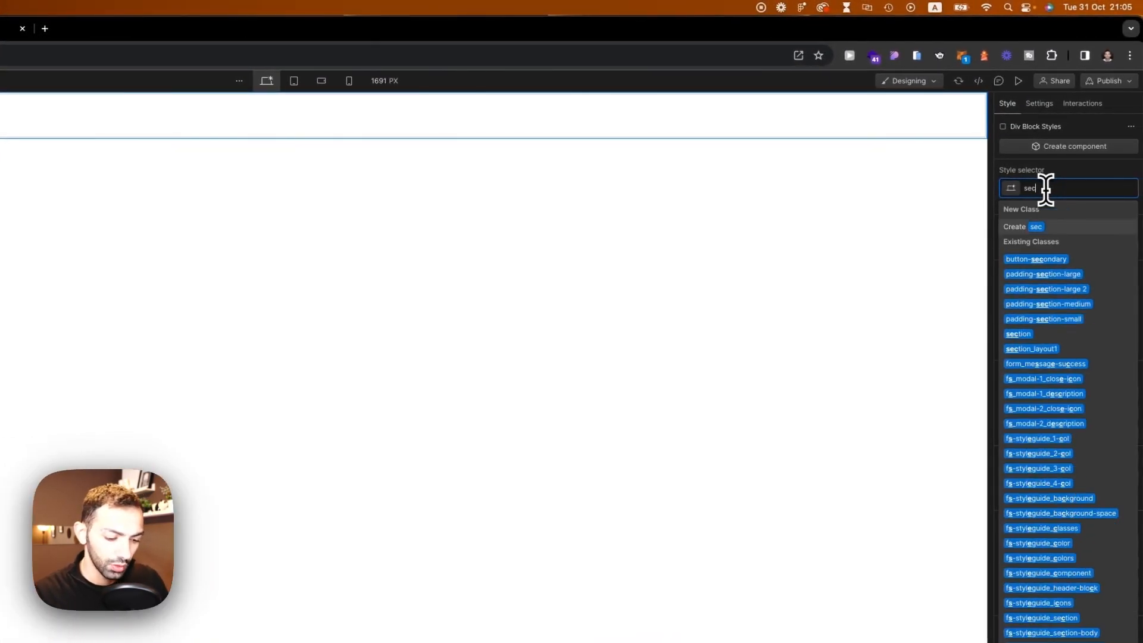
{"action": "type", "text": "on)"}
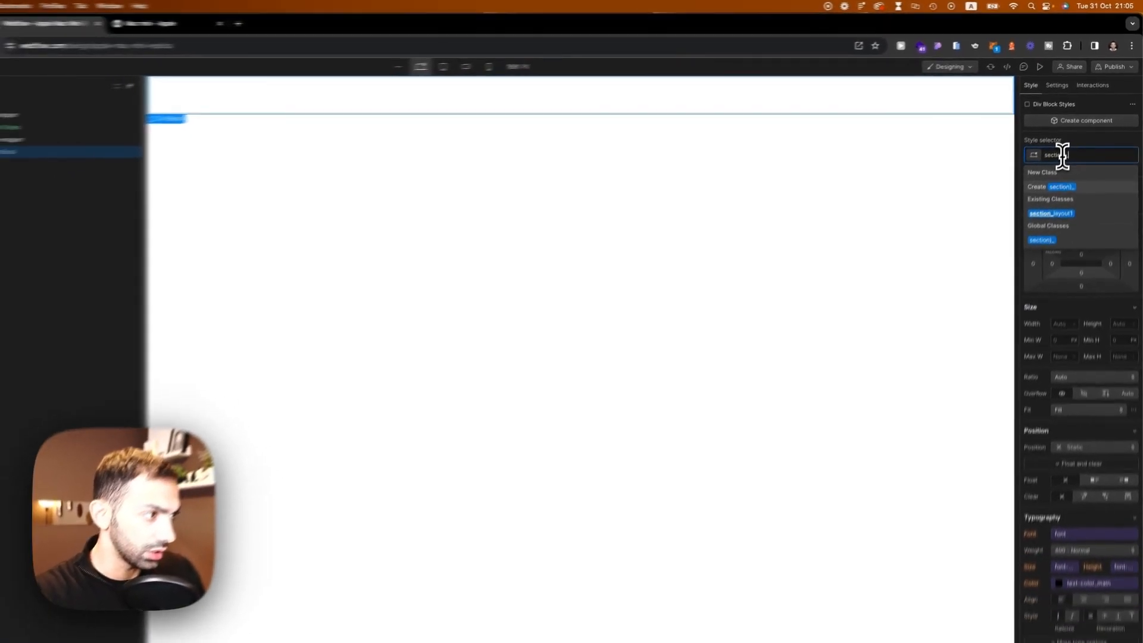
{"action": "key", "text": "BackSpace"}
{"action": "type", "text": "_"}
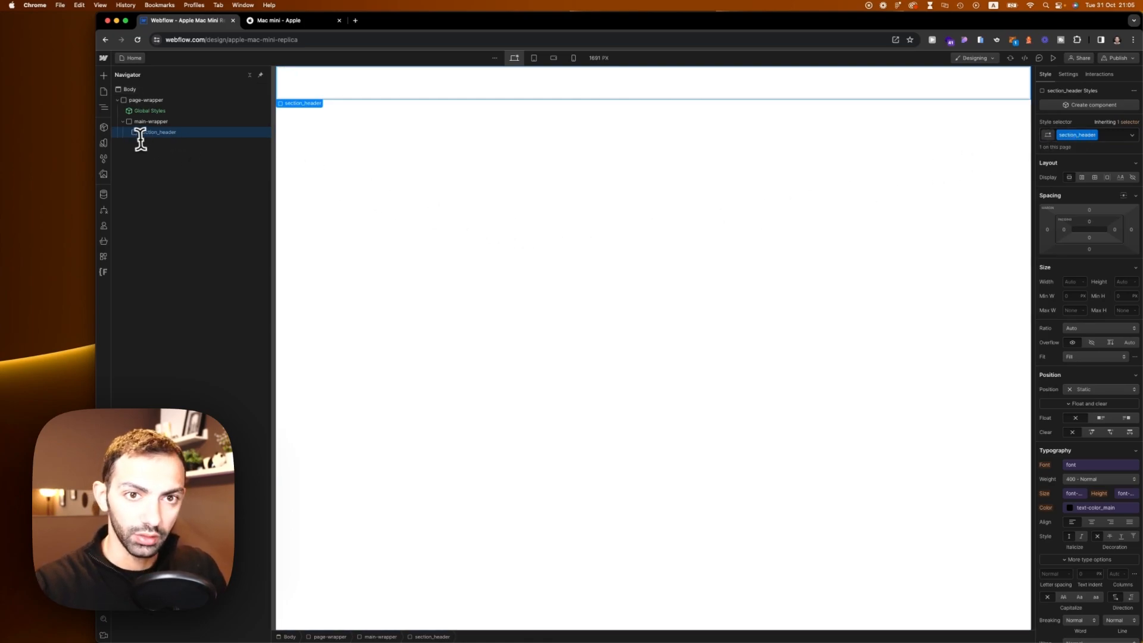
{"action": "left_click", "coordinate": [271, 20]}
{"action": "scroll", "coordinate": [623, 420], "scroll_direction": "up", "scroll_amount": 5}
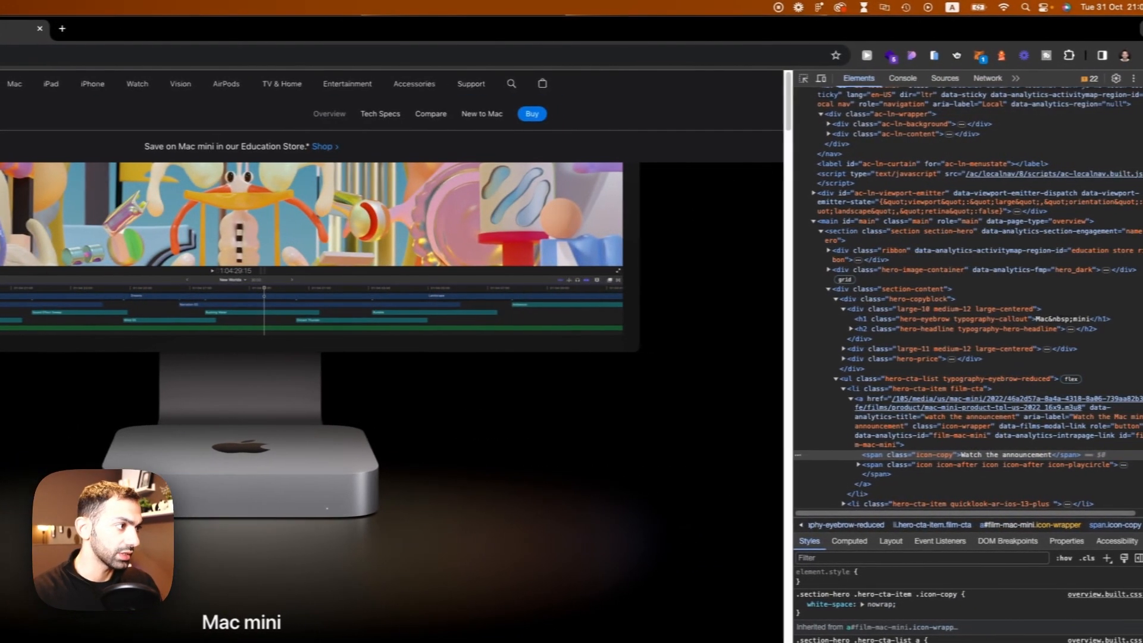
{"action": "left_click", "coordinate": [1134, 77]}
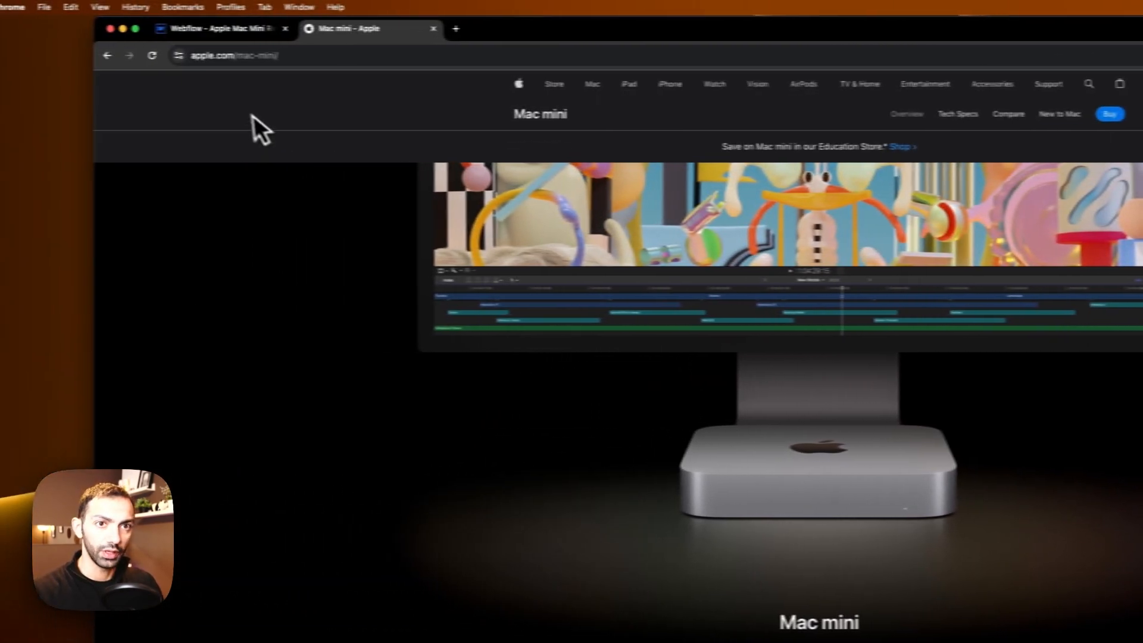
Step: Add a Div Block with the class section_nav and move it above section_header inside main-wrapper
{"action": "left_click", "coordinate": [253, 34]}
{"action": "left_click", "coordinate": [217, 174]}
{"action": "key", "text": "a"}
{"action": "left_click", "coordinate": [179, 329]}
{"action": "left_click", "coordinate": [1083, 188]}
{"action": "type", "text": "section"}
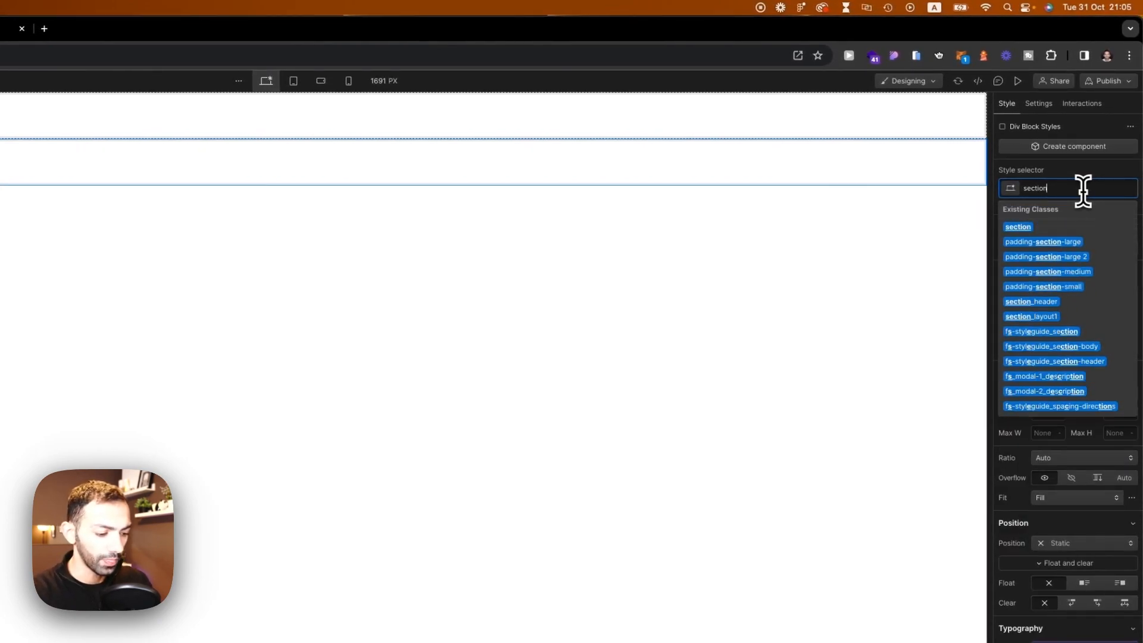
{"action": "type", "text": "_nav"}
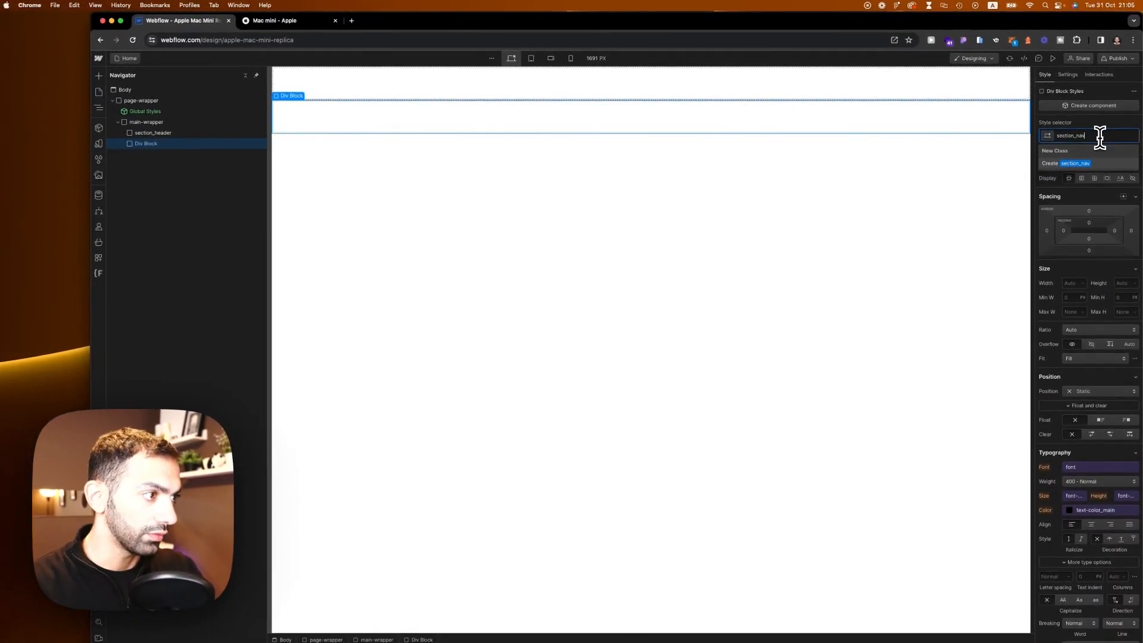
{"action": "left_click_drag", "start_coordinate": [149, 143], "coordinate": [156, 129]}
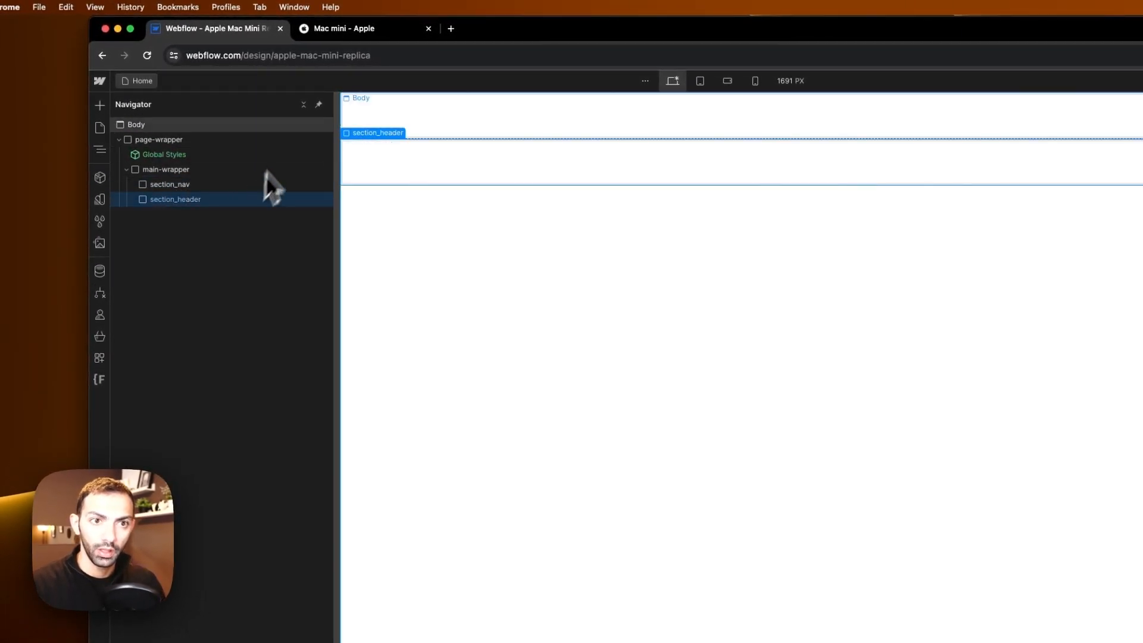
{"action": "left_click", "coordinate": [306, 33]}
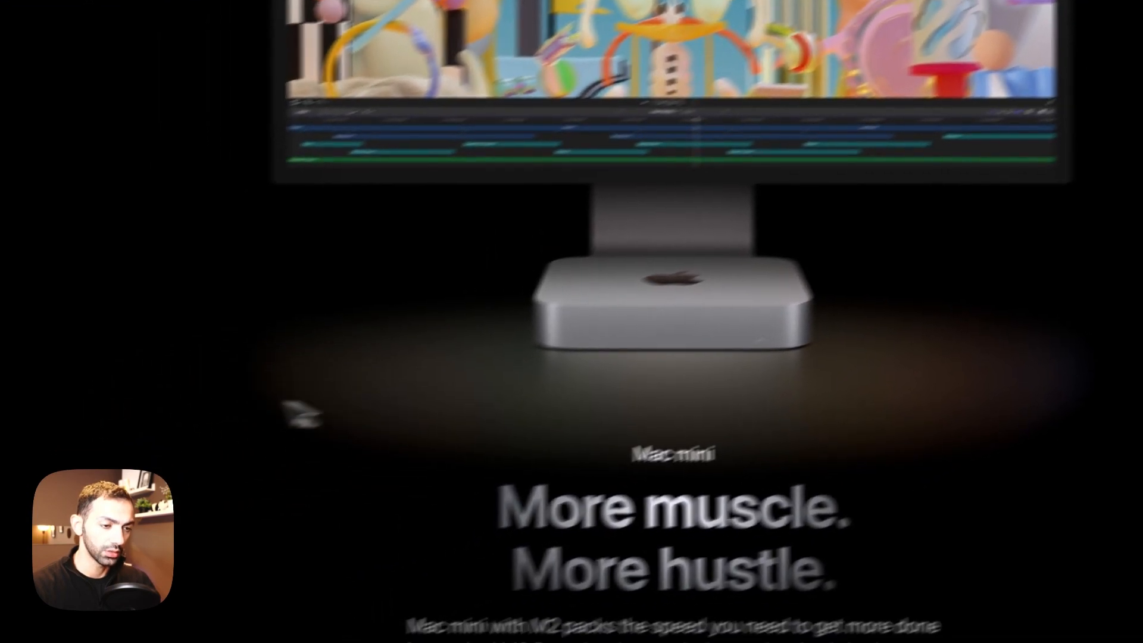
{"action": "scroll", "coordinate": [268, 541], "scroll_direction": "down", "scroll_amount": 2}
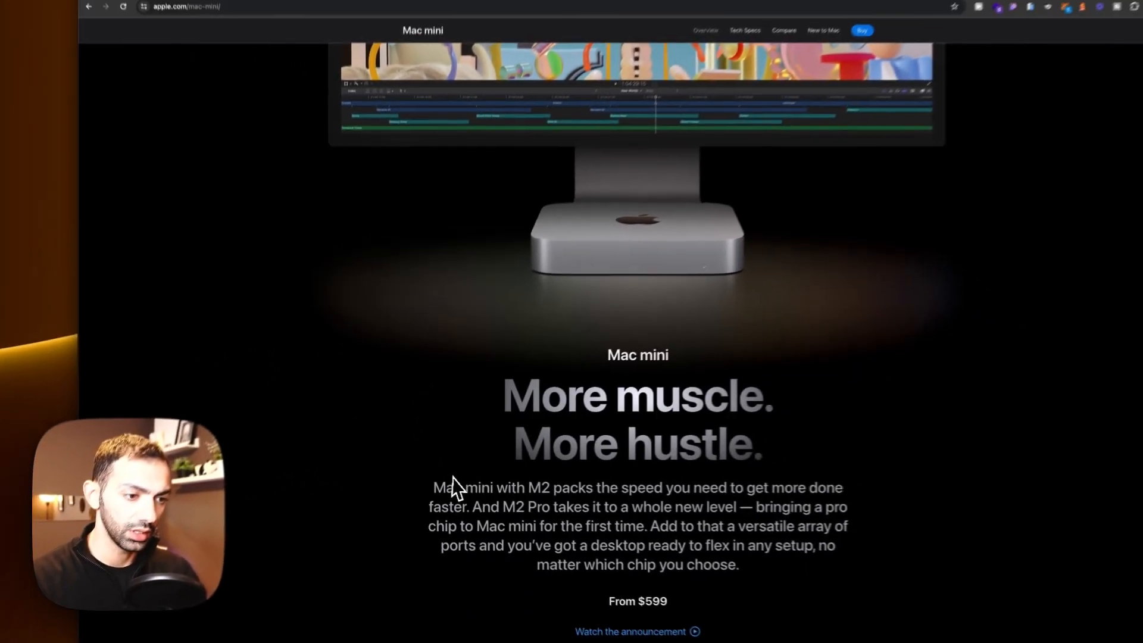
{"action": "scroll", "coordinate": [515, 372], "scroll_direction": "down", "scroll_amount": 3}
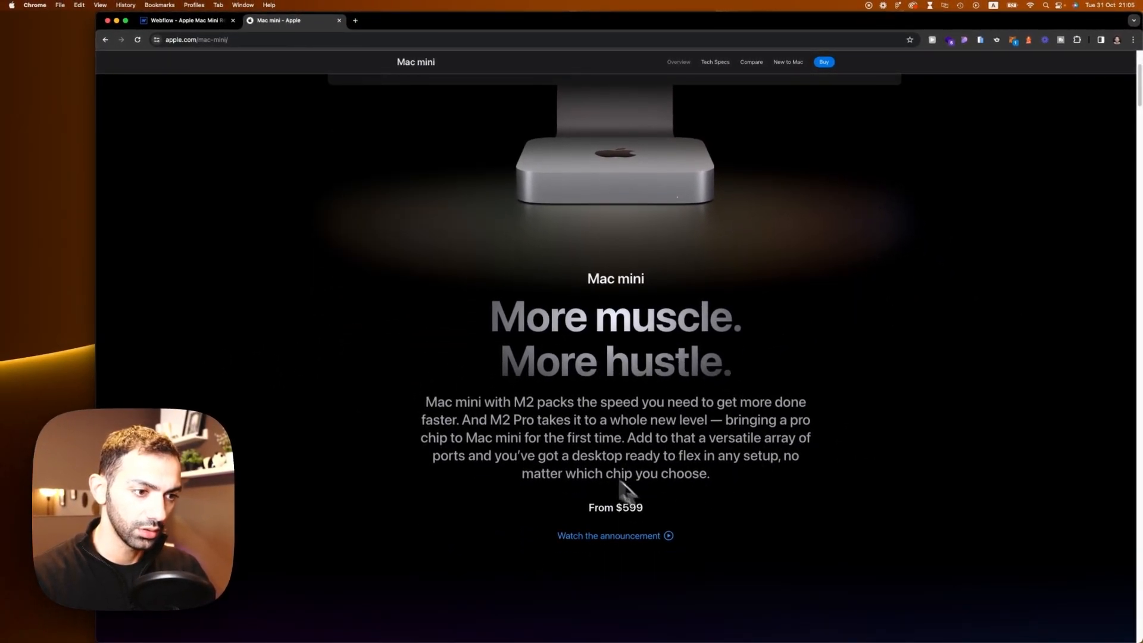
{"action": "scroll", "coordinate": [562, 483], "scroll_direction": "down", "scroll_amount": 10}
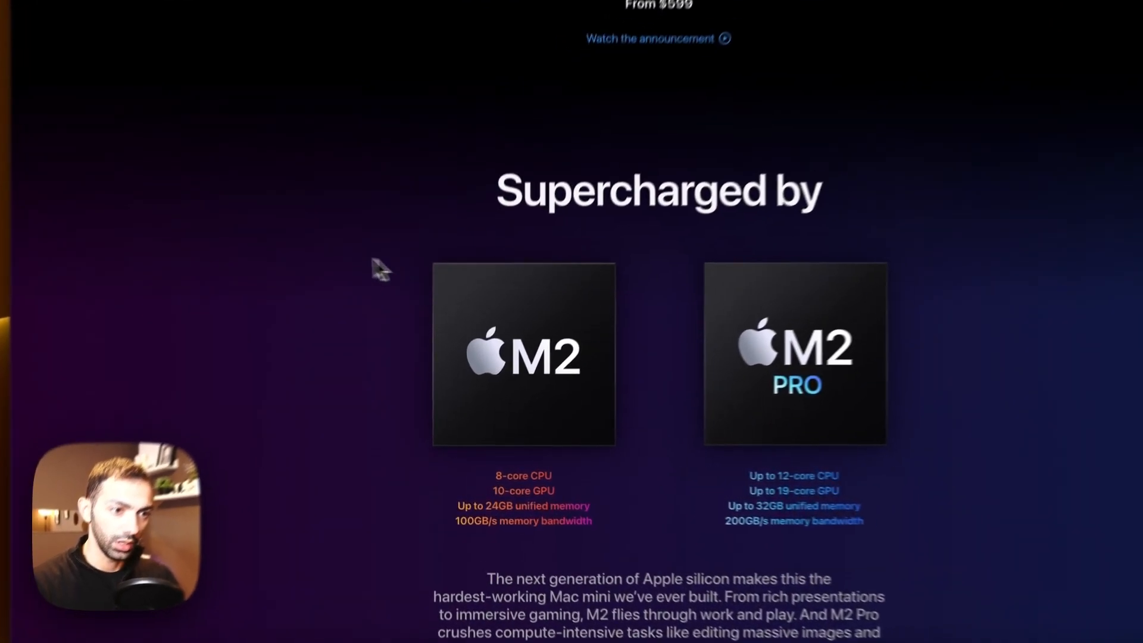
{"action": "right_click", "coordinate": [384, 310]}
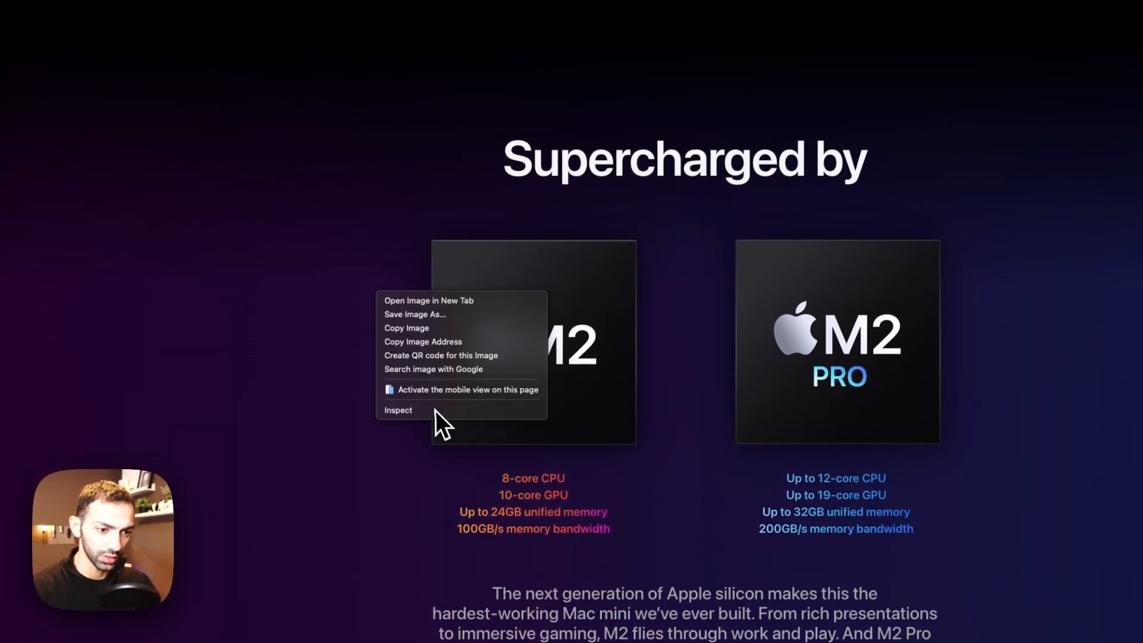
{"action": "left_click", "coordinate": [436, 411]}
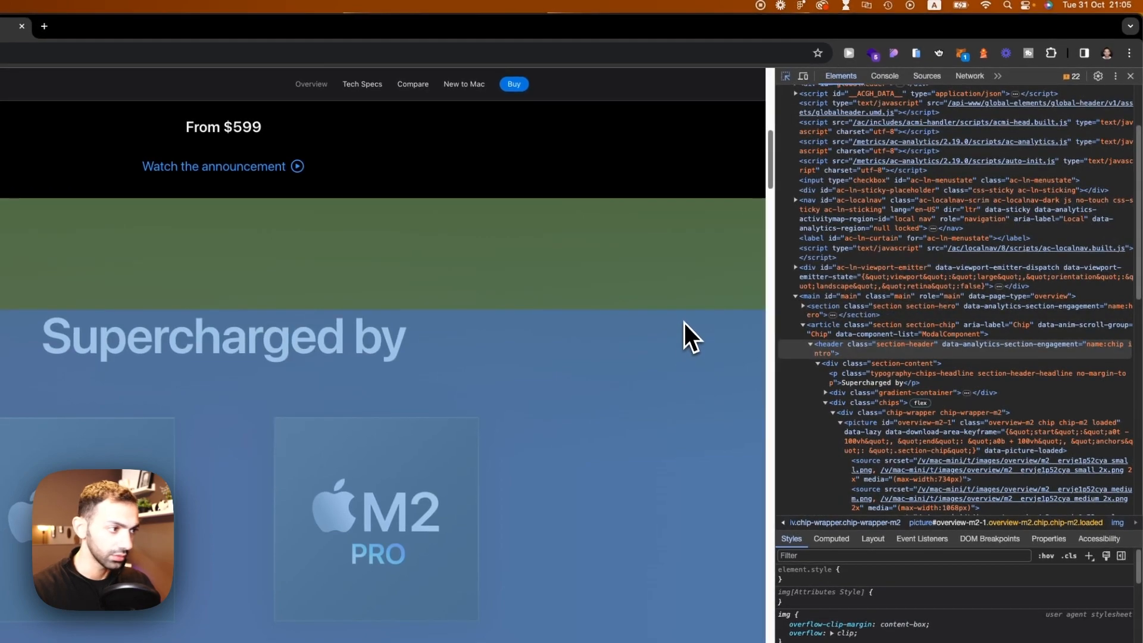
{"action": "scroll", "coordinate": [846, 335], "scroll_direction": "up", "scroll_amount": 2}
{"action": "left_click", "coordinate": [685, 295]}
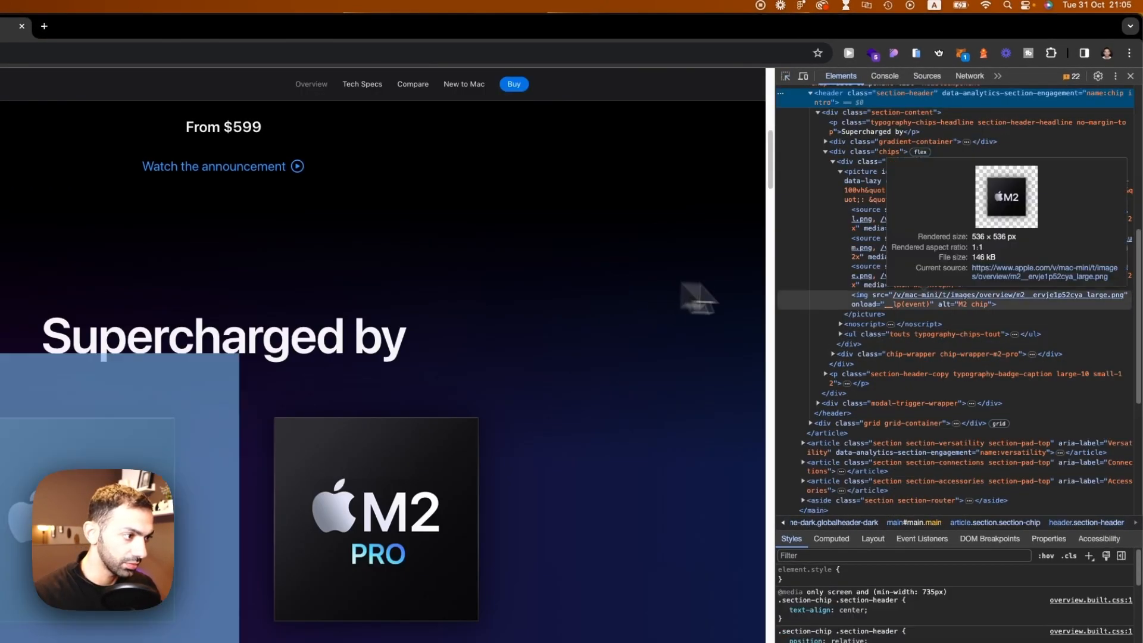
{"action": "scroll", "coordinate": [875, 208], "scroll_direction": "up", "scroll_amount": 3}
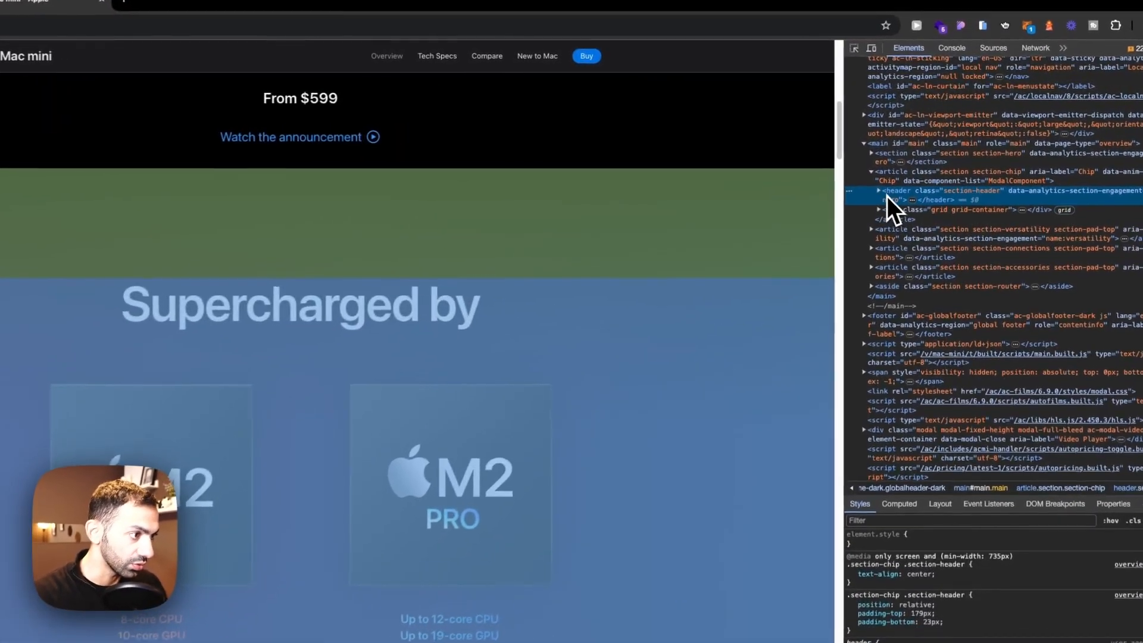
{"action": "left_click", "coordinate": [905, 160]}
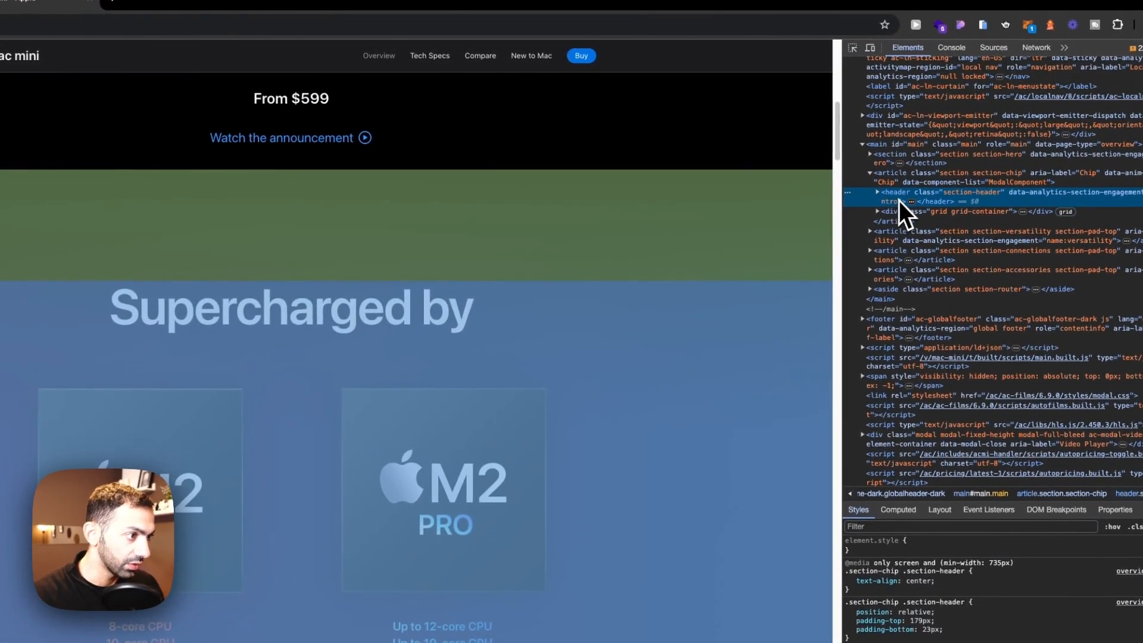
{"action": "left_click", "coordinate": [893, 175]}
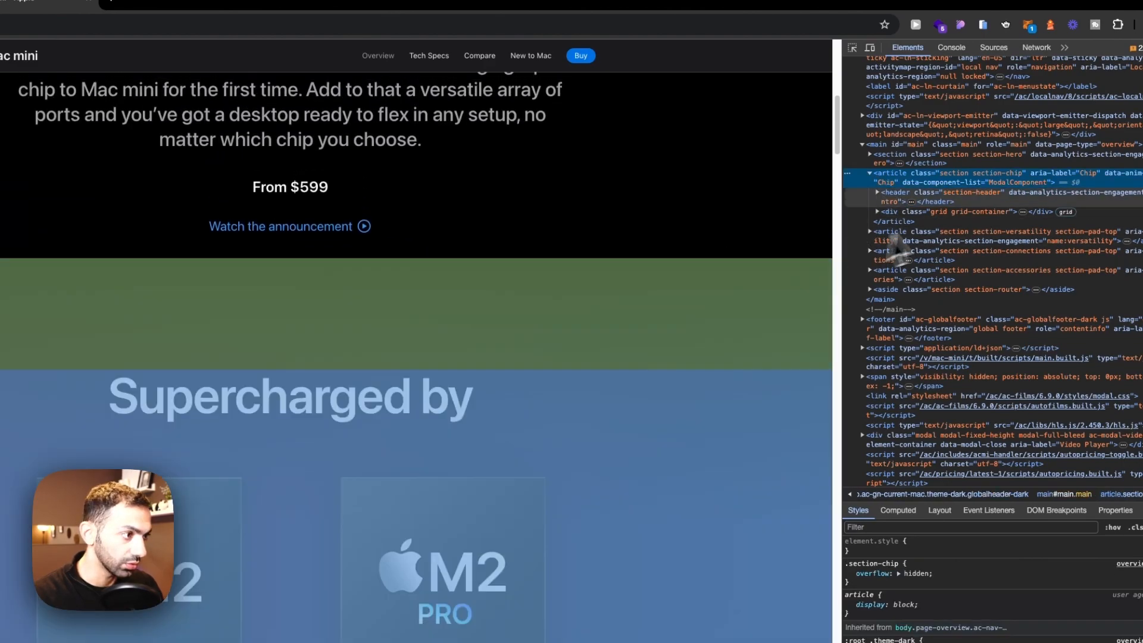
{"action": "scroll", "coordinate": [929, 214], "scroll_direction": "up", "scroll_amount": 2}
{"action": "left_click", "coordinate": [929, 221]}
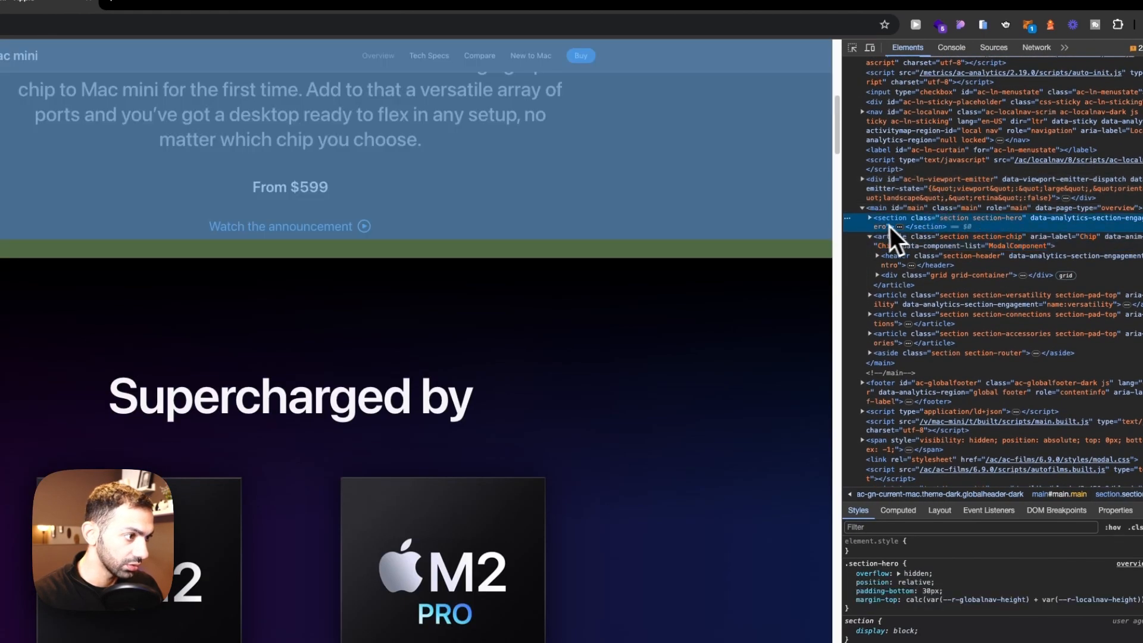
{"action": "left_click", "coordinate": [878, 237]}
{"action": "left_click", "coordinate": [870, 238]}
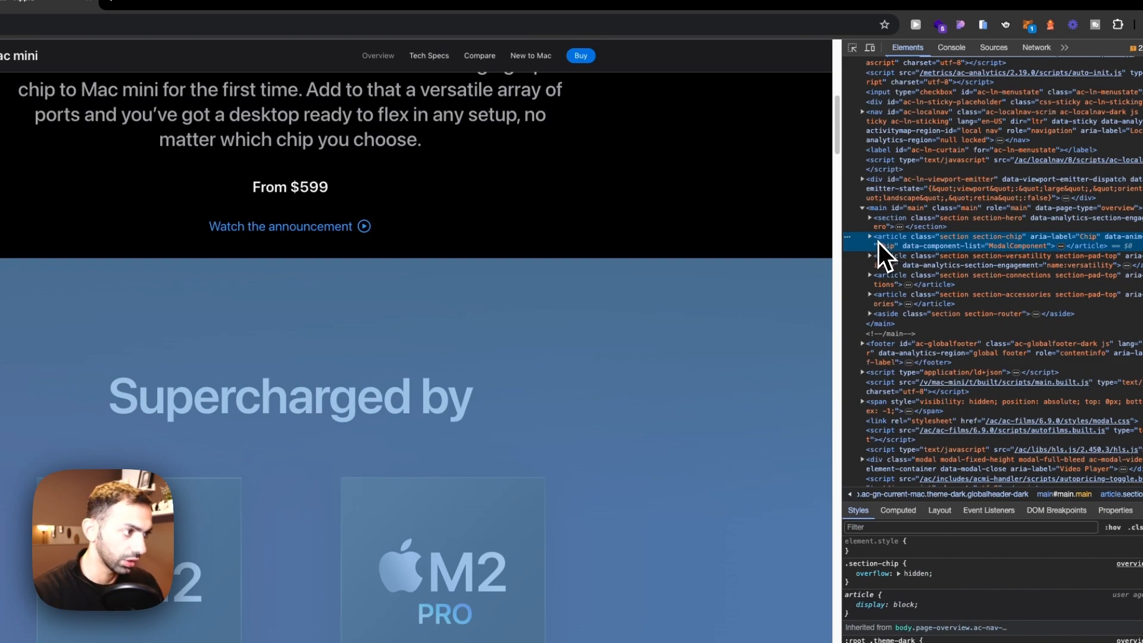
{"action": "scroll", "coordinate": [878, 241], "scroll_direction": "down", "scroll_amount": 1}
{"action": "scroll", "coordinate": [518, 326], "scroll_direction": "down", "scroll_amount": 3}
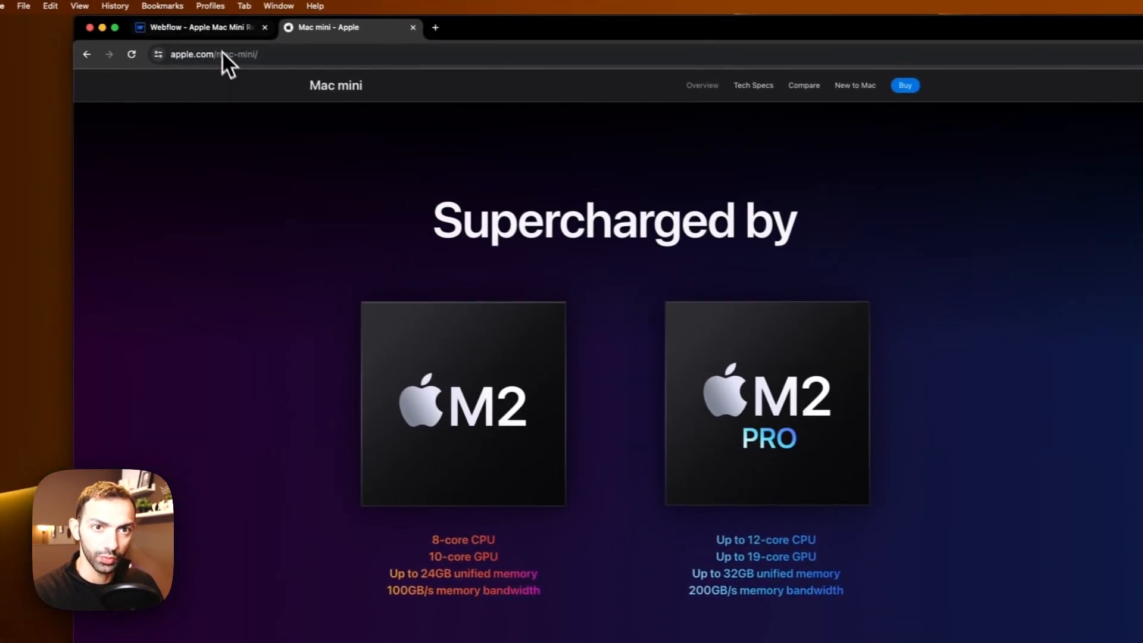
Step: Duplicate section_header below itself and give the copy the class section_supercharge
{"action": "left_click", "coordinate": [215, 30]}
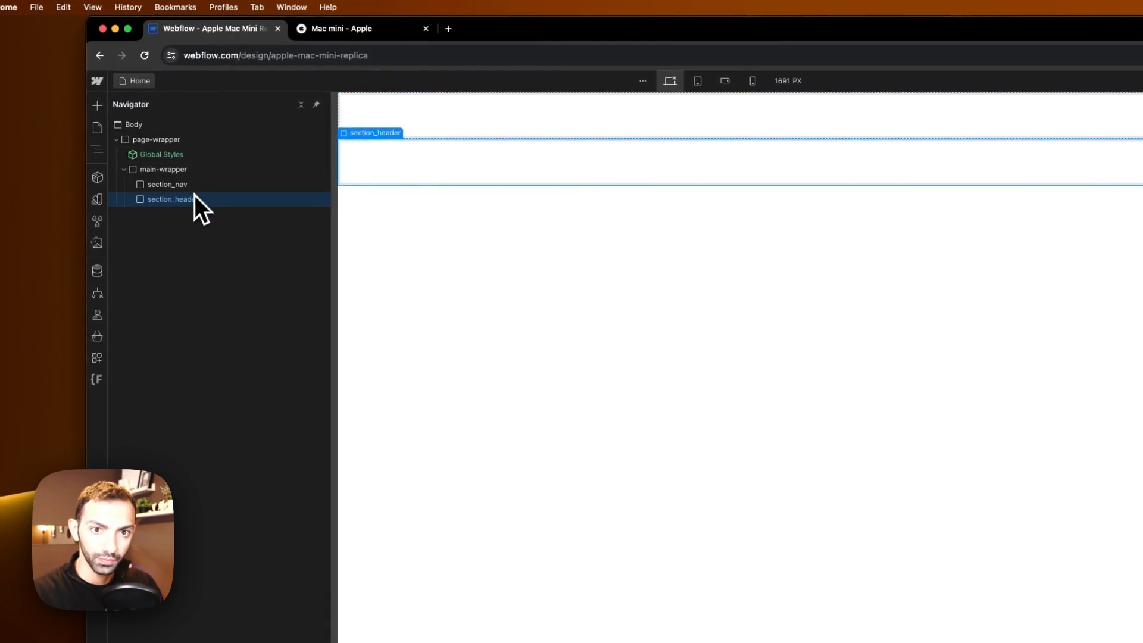
{"action": "key", "text": "super+c"}
{"action": "key", "text": "super+v"}
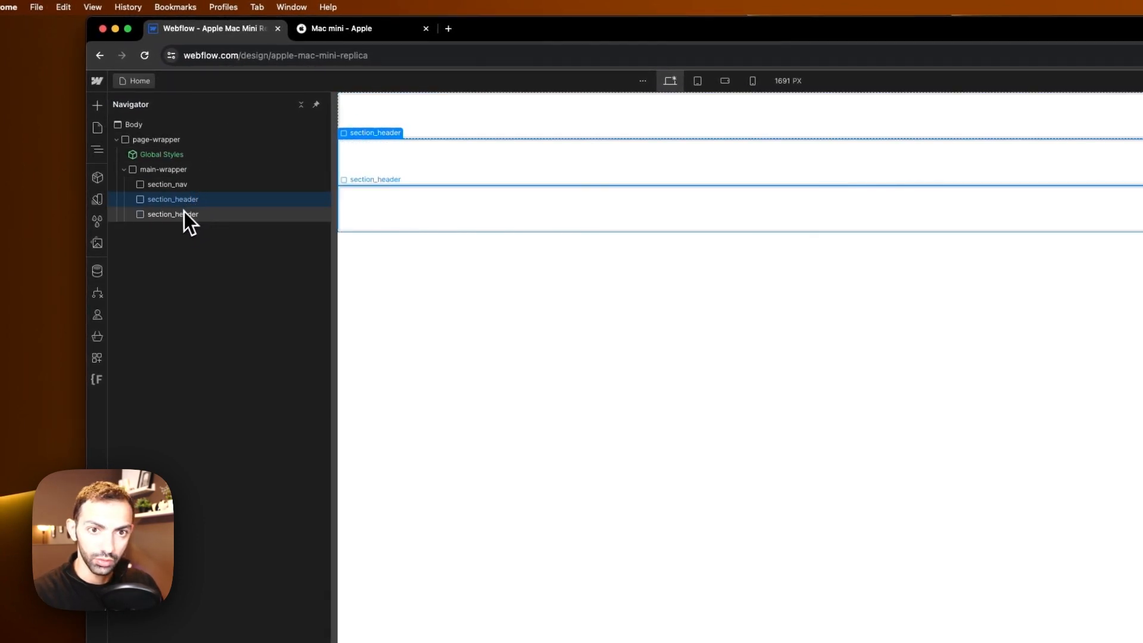
{"action": "left_click", "coordinate": [184, 212]}
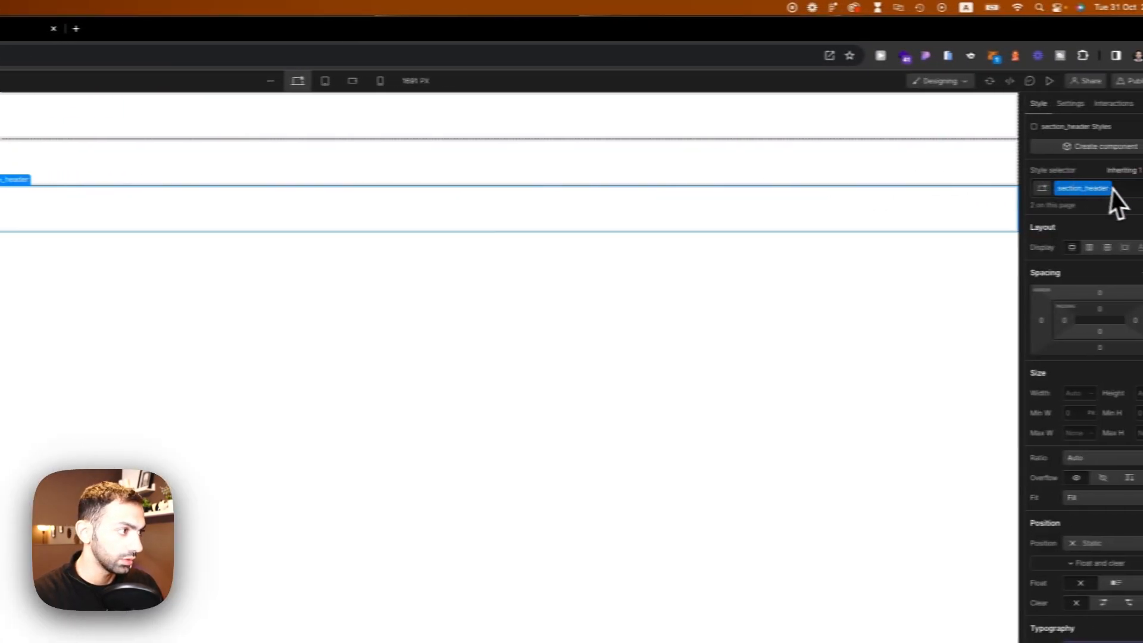
{"action": "double_click", "coordinate": [1105, 188]}
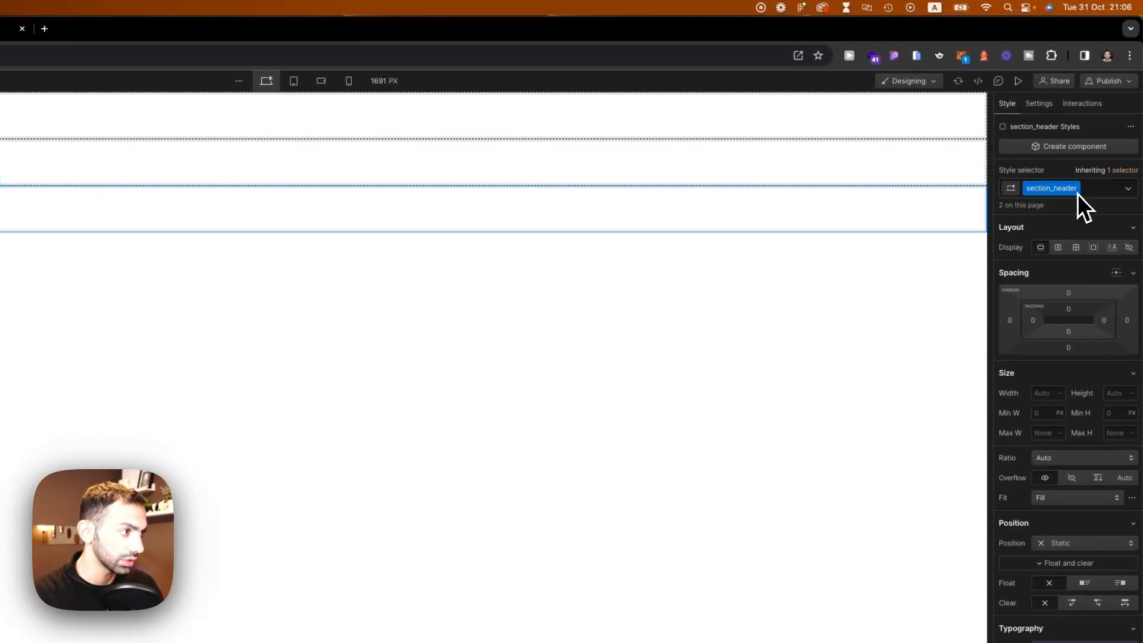
{"action": "left_click", "coordinate": [1077, 189]}
{"action": "left_click", "coordinate": [1073, 217]}
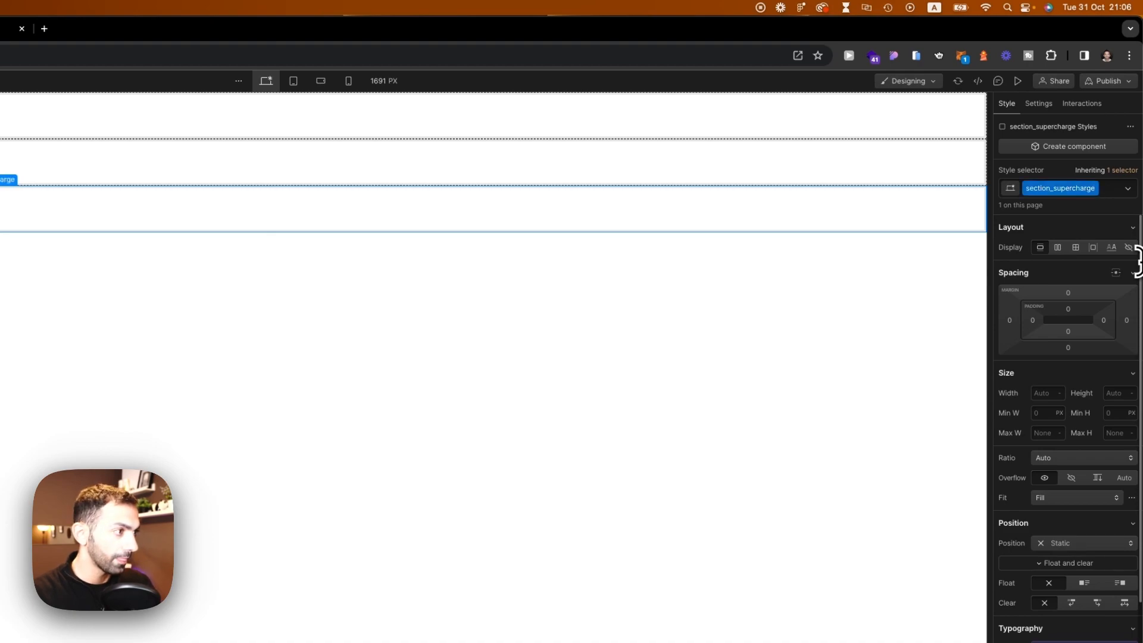
Step: Check the tag settings of section_supercharge, section_header and section_nav, then reselect section_supercharge
{"action": "left_click", "coordinate": [1036, 105]}
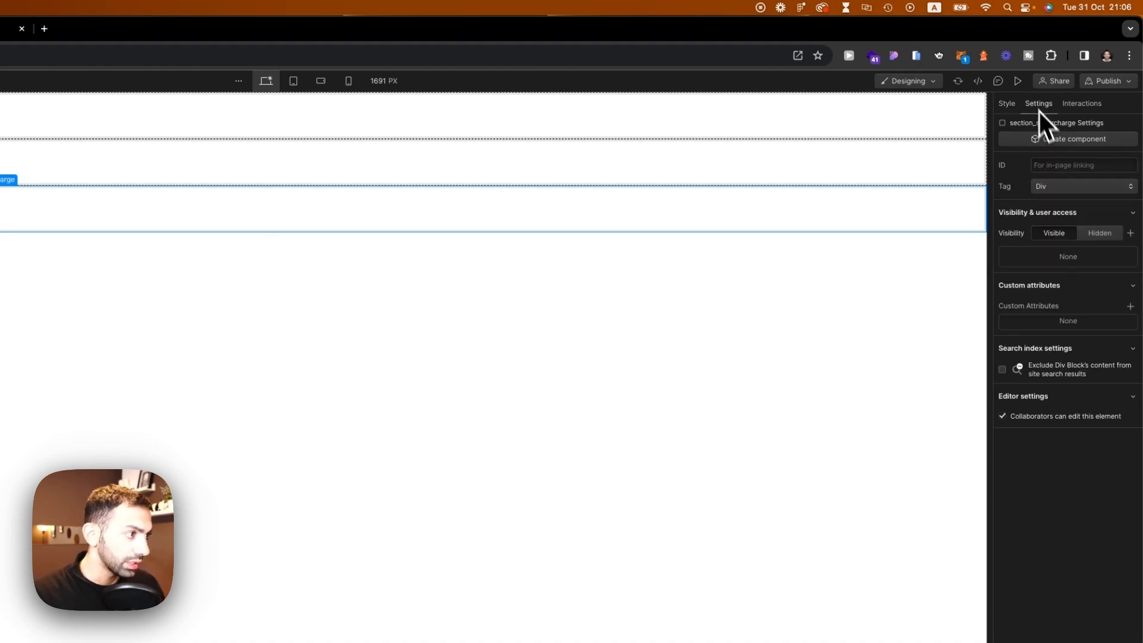
{"action": "left_click", "coordinate": [1069, 189]}
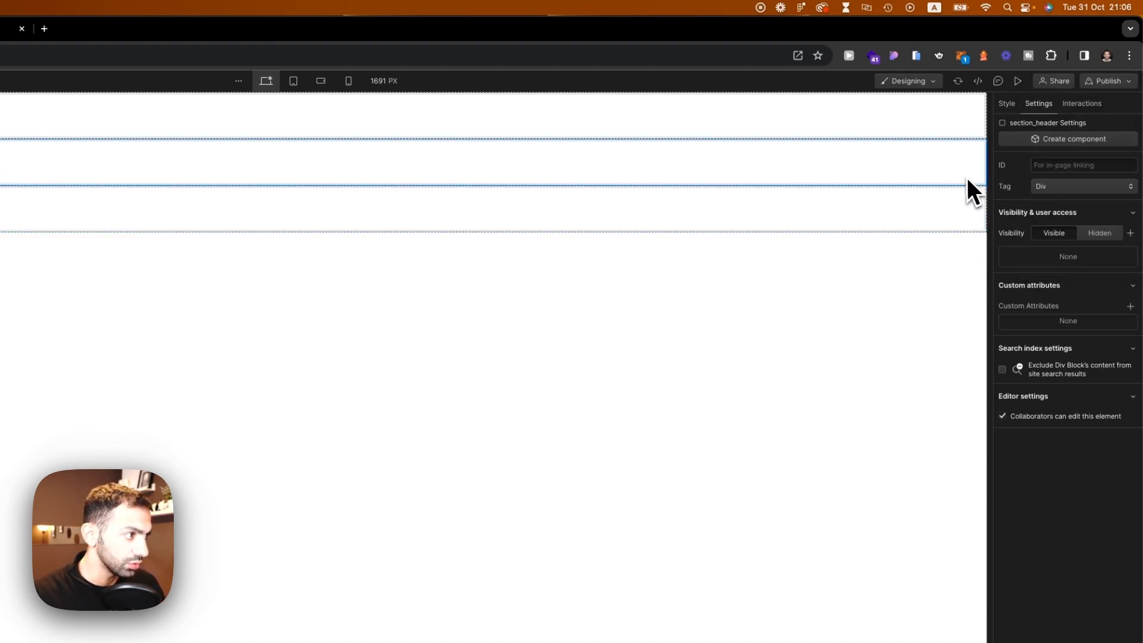
{"action": "left_click", "coordinate": [1066, 186]}
{"action": "left_click", "coordinate": [1035, 154]}
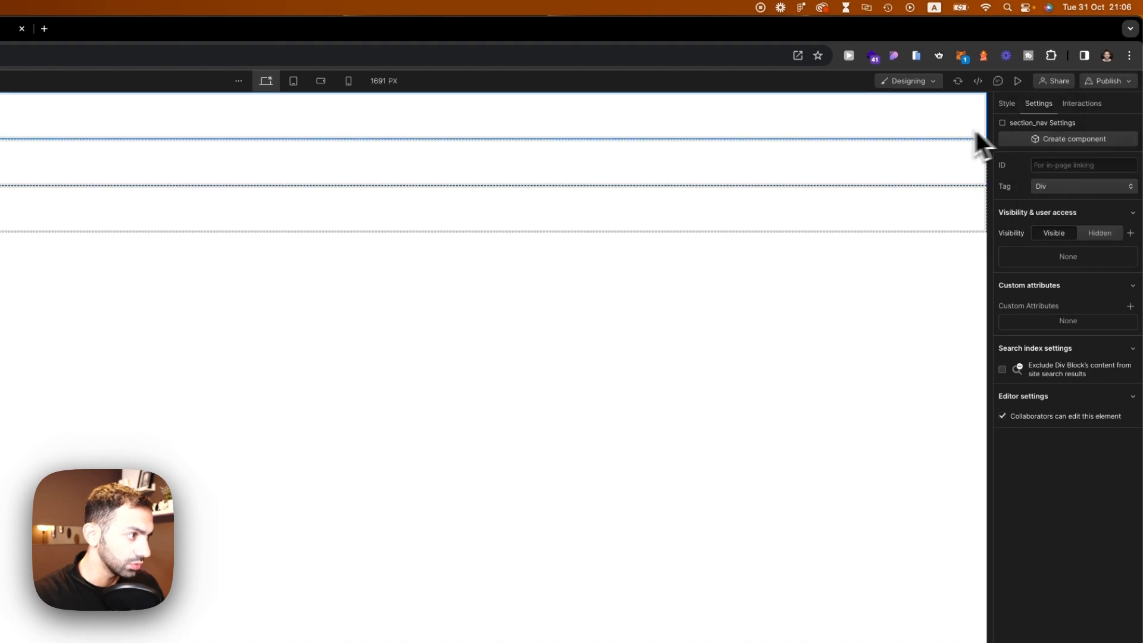
{"action": "left_click", "coordinate": [1008, 106]}
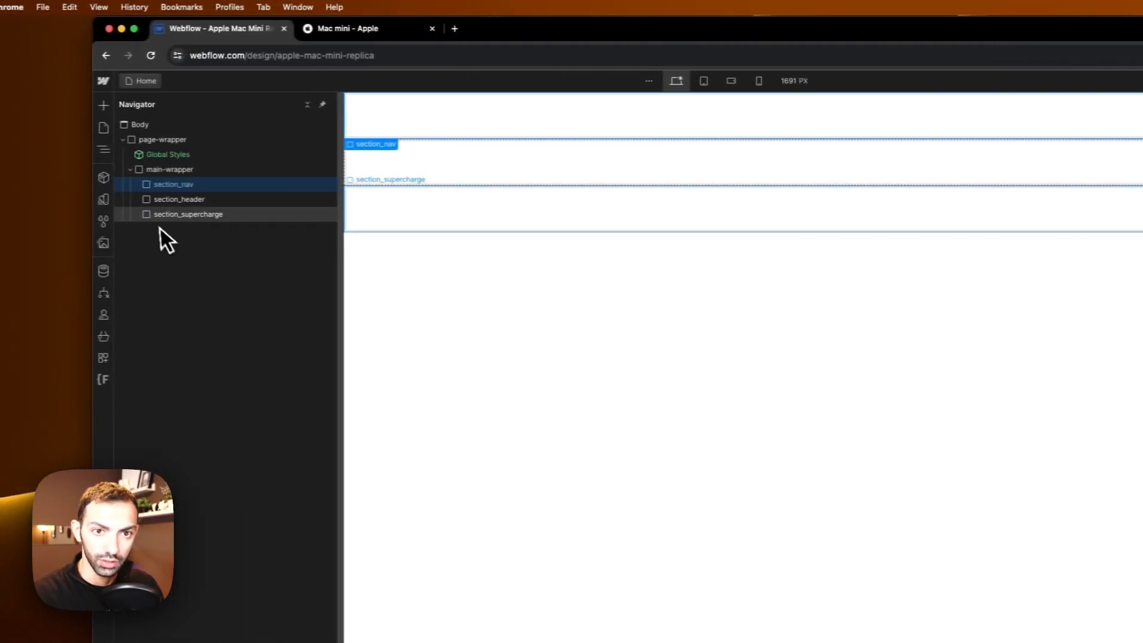
{"action": "left_click", "coordinate": [164, 214]}
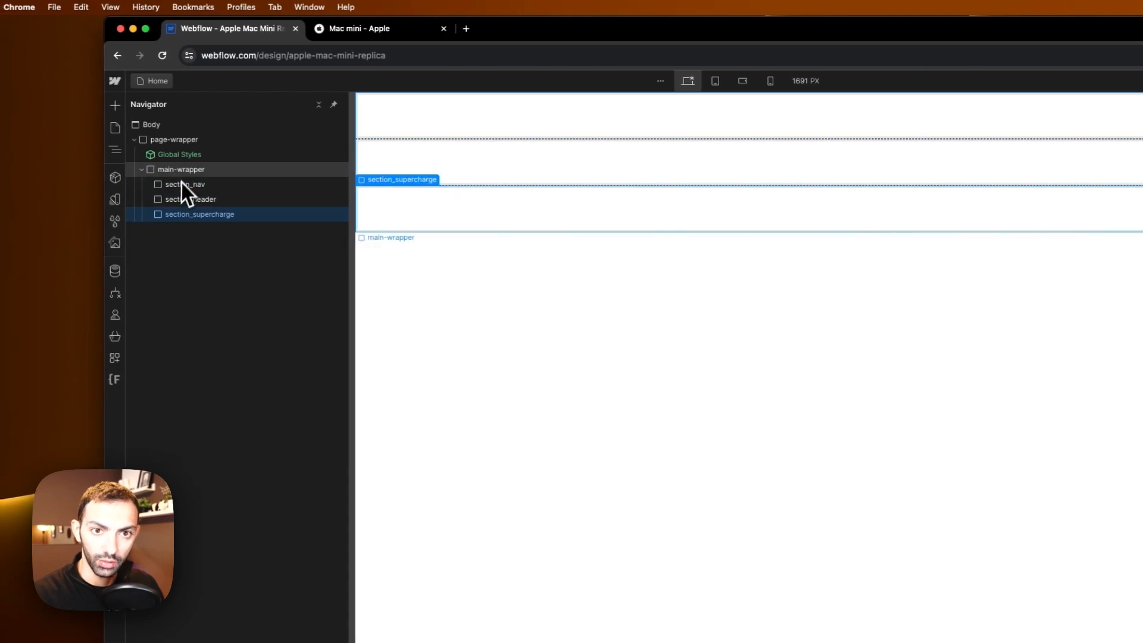
{"action": "left_click", "coordinate": [370, 37]}
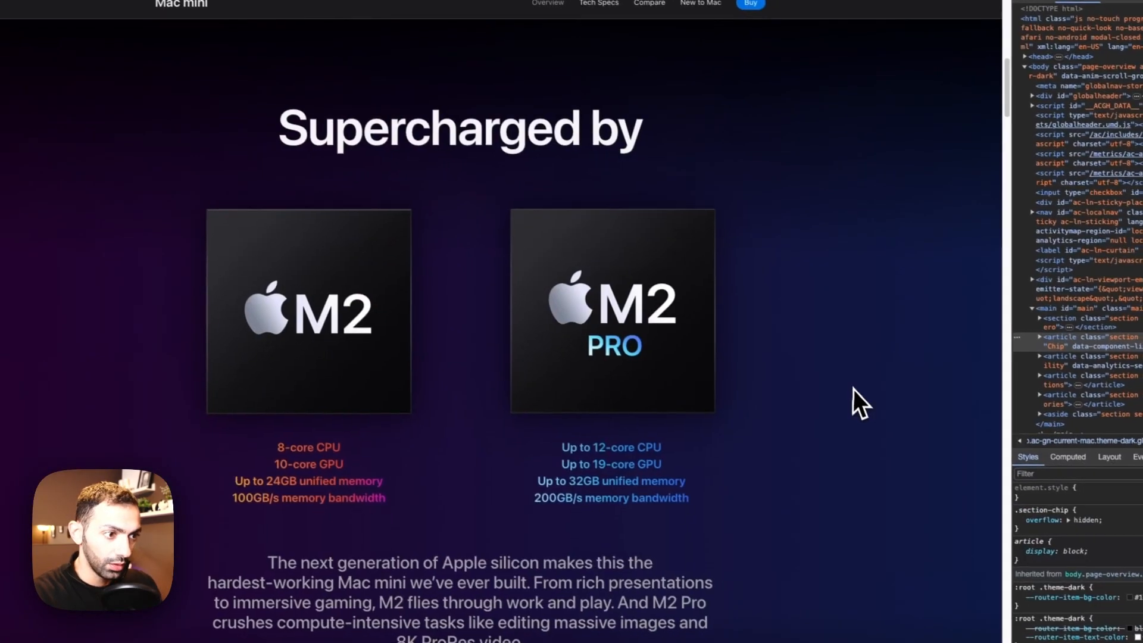
{"action": "scroll", "coordinate": [726, 423], "scroll_direction": "down", "scroll_amount": 10}
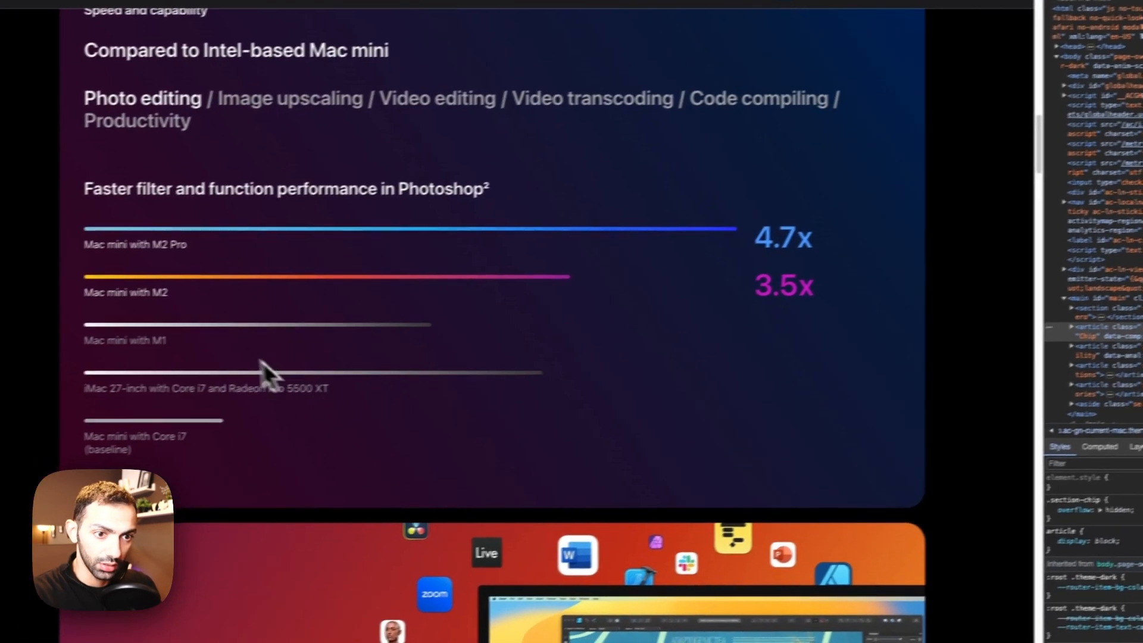
{"action": "scroll", "coordinate": [298, 416], "scroll_direction": "up", "scroll_amount": 5}
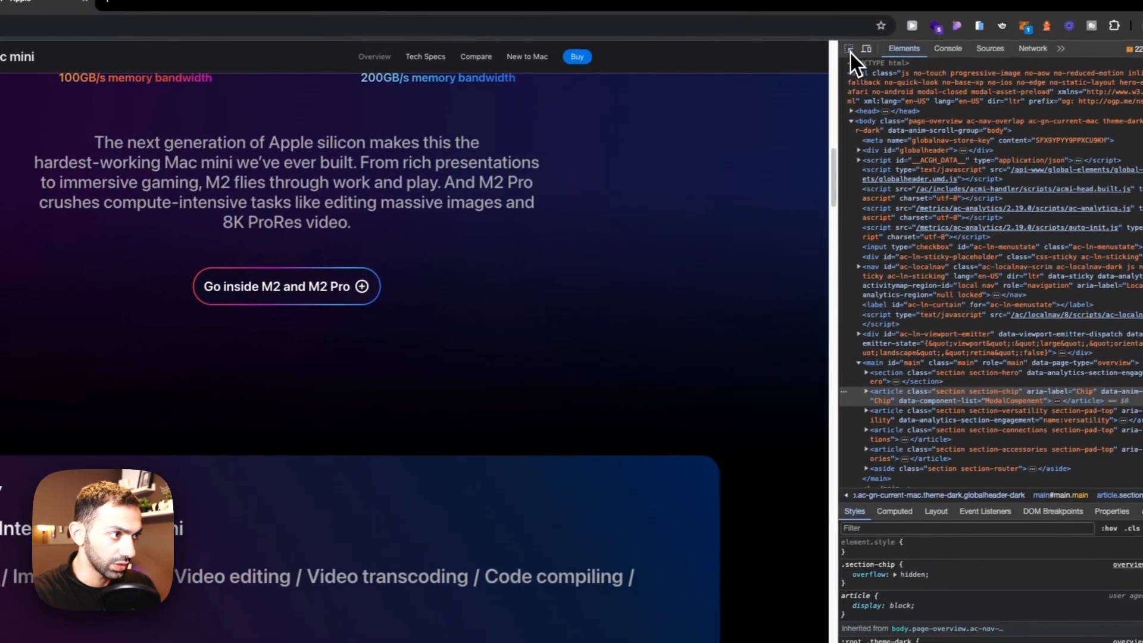
{"action": "left_click", "coordinate": [851, 51]}
{"action": "left_click", "coordinate": [1001, 169]}
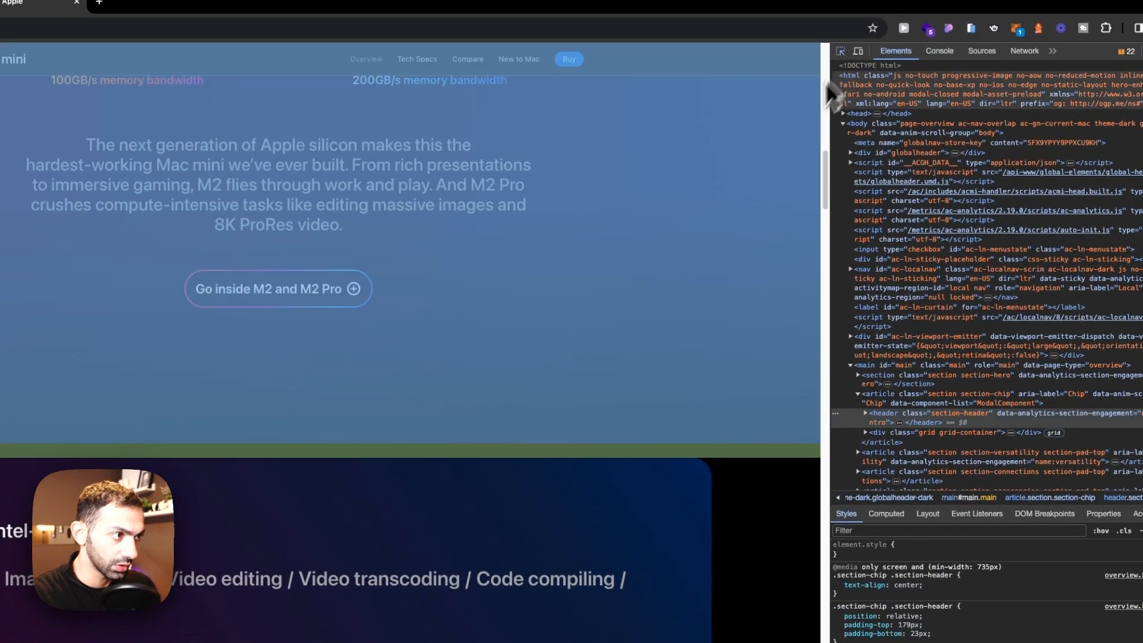
{"action": "left_click", "coordinate": [798, 205]}
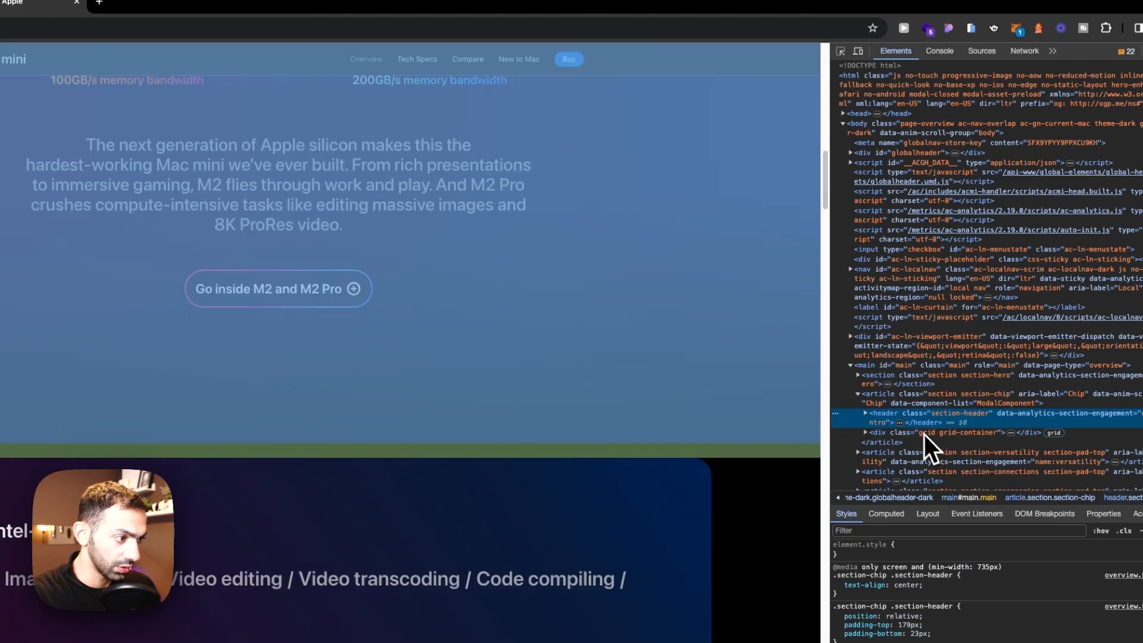
{"action": "left_click", "coordinate": [916, 406]}
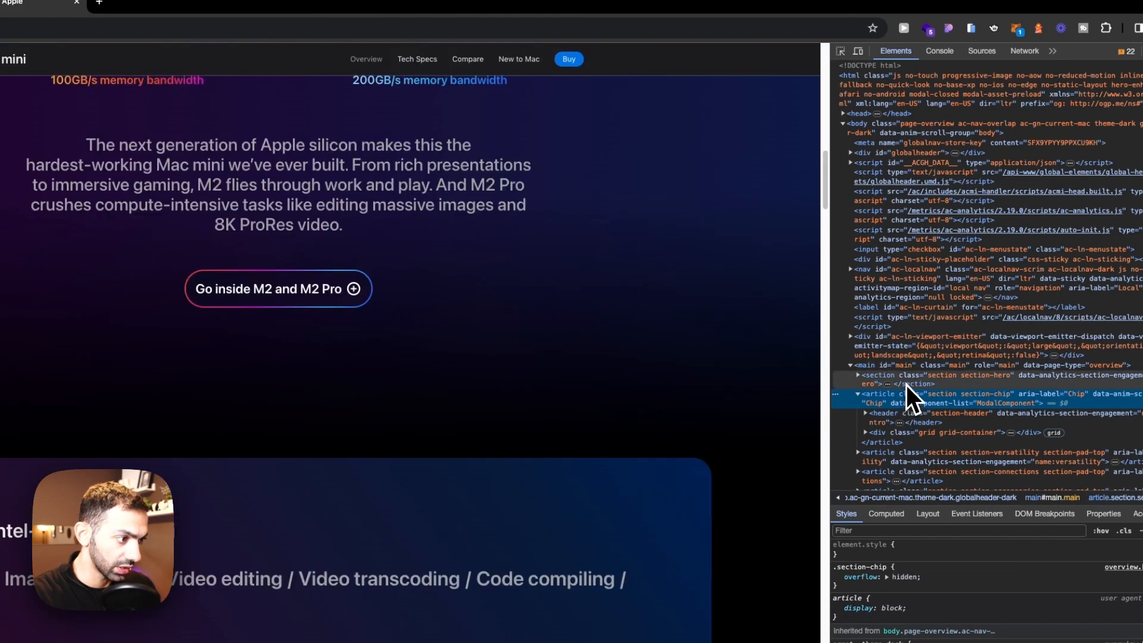
{"action": "scroll", "coordinate": [767, 436], "scroll_direction": "down", "scroll_amount": 5}
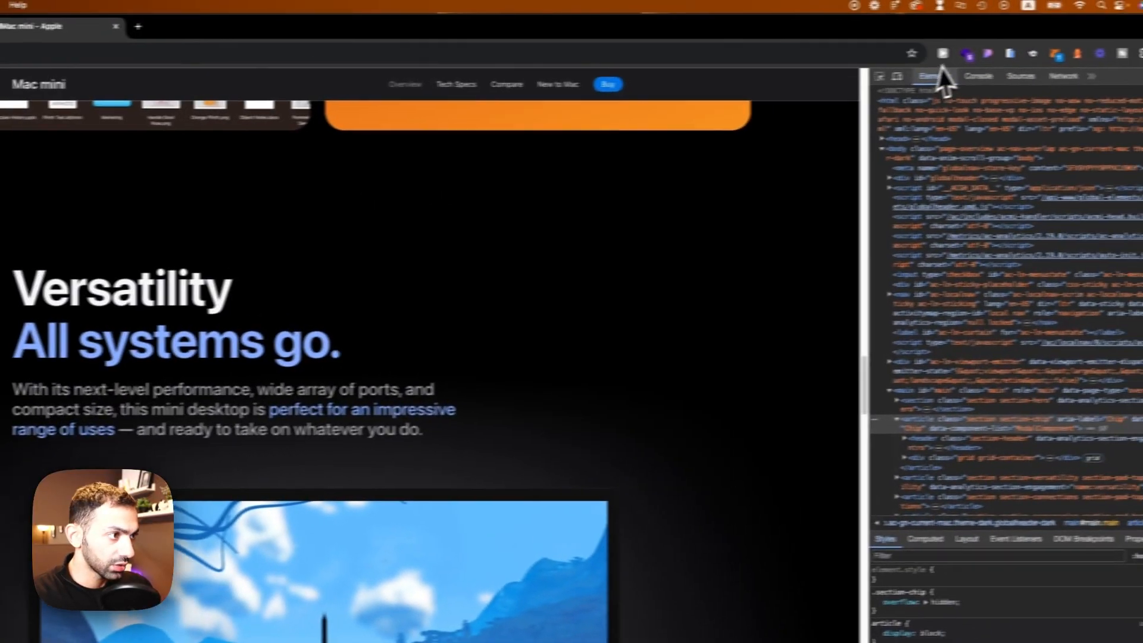
{"action": "left_click", "coordinate": [837, 80]}
{"action": "left_click", "coordinate": [704, 245]}
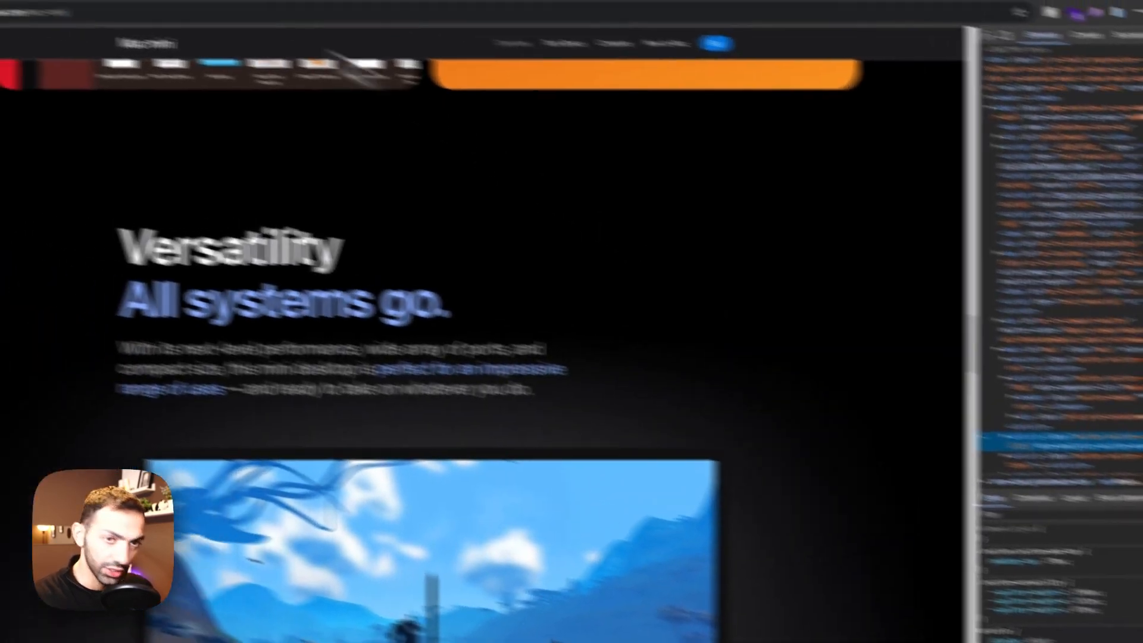
Step: Paste a copy of section_supercharge below it and rename the copy's duplicated class to section_verstaility
{"action": "left_click", "coordinate": [224, 23]}
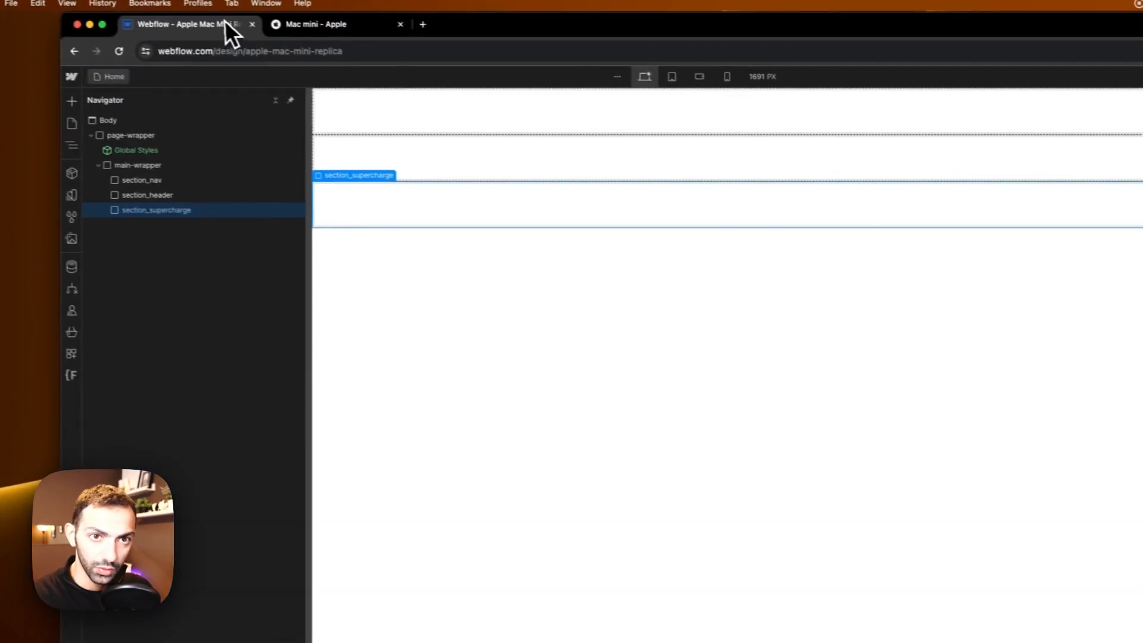
{"action": "key", "text": "super+v"}
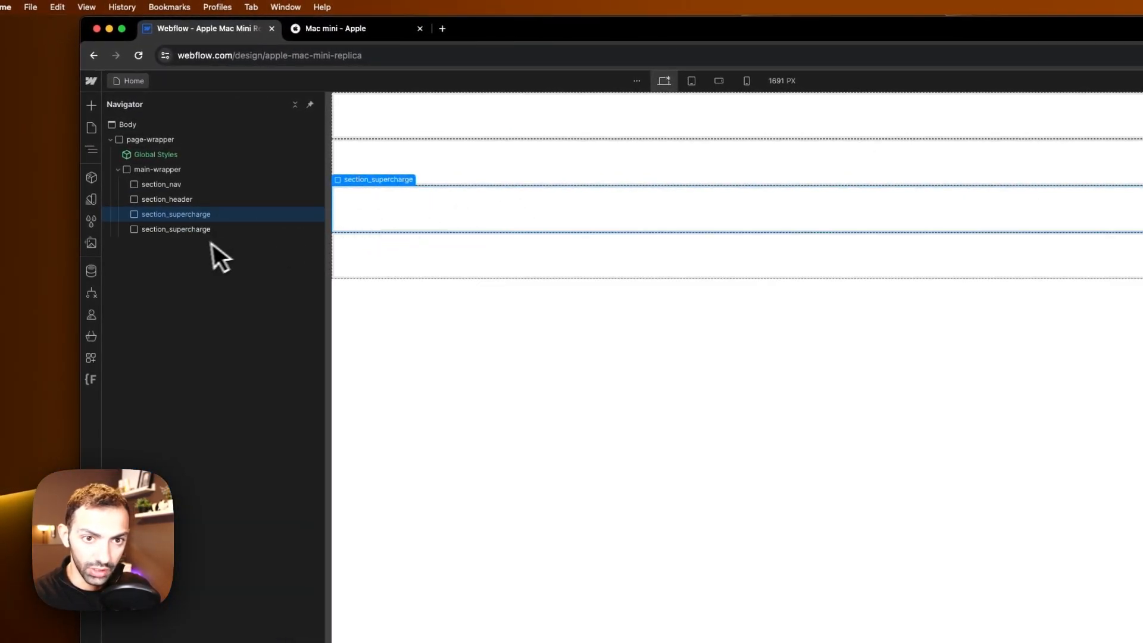
{"action": "left_click", "coordinate": [1095, 190]}
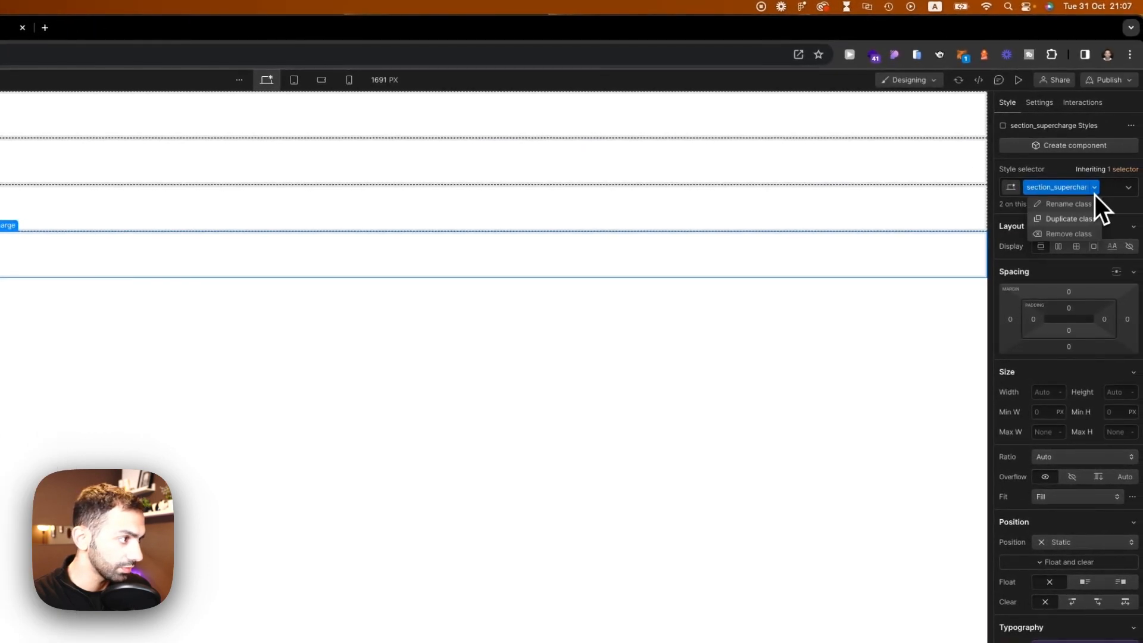
{"action": "left_click", "coordinate": [1069, 219]}
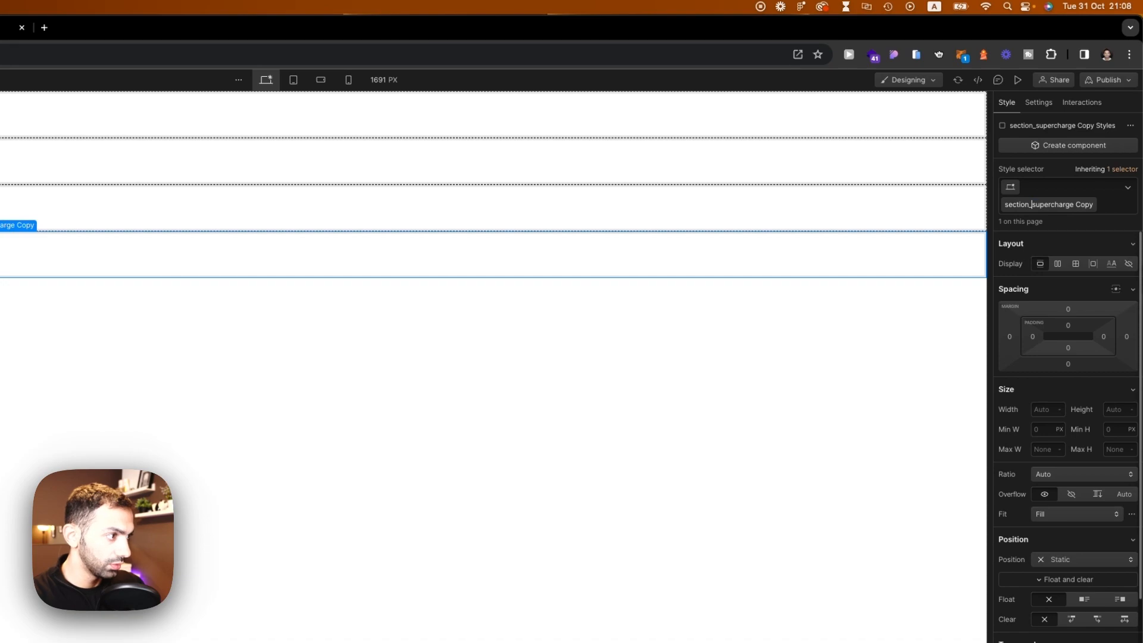
{"action": "type", "text": "verstailit"}
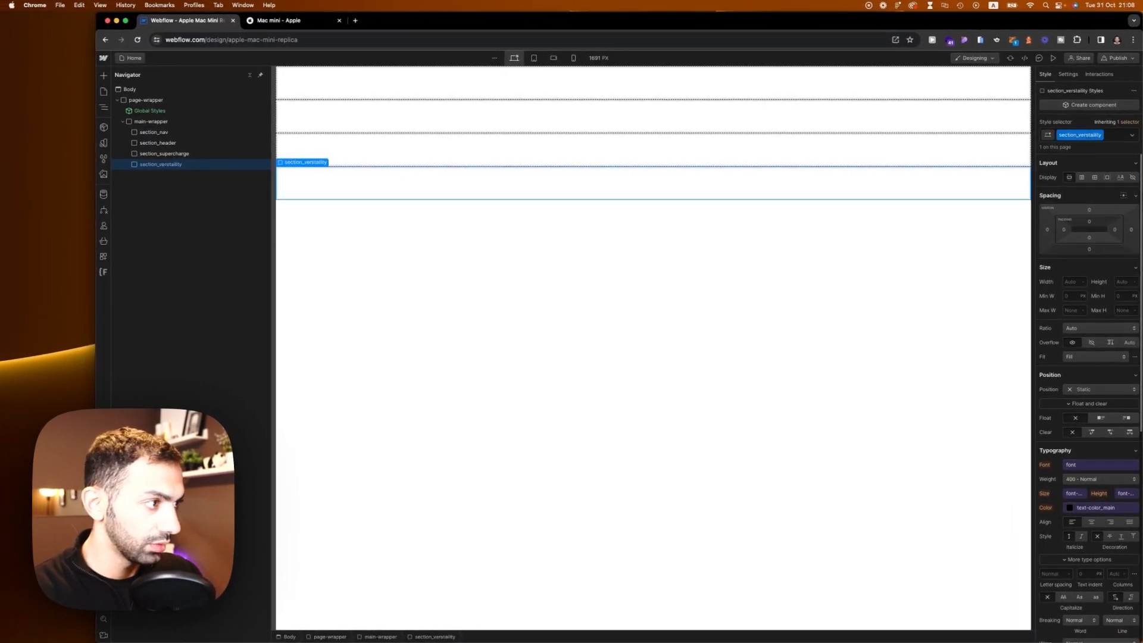
{"action": "left_click", "coordinate": [254, 22]}
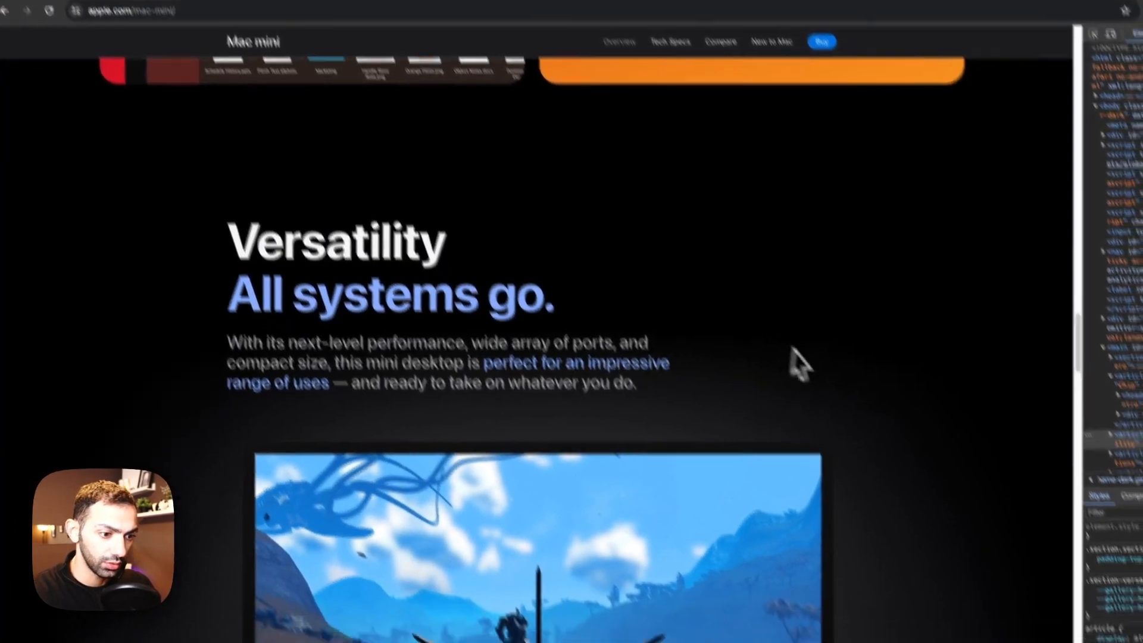
{"action": "scroll", "coordinate": [684, 290], "scroll_direction": "down", "scroll_amount": 5}
{"action": "scroll", "coordinate": [799, 304], "scroll_direction": "down", "scroll_amount": 1}
{"action": "left_click", "coordinate": [283, 470]}
{"action": "left_click", "coordinate": [470, 478]}
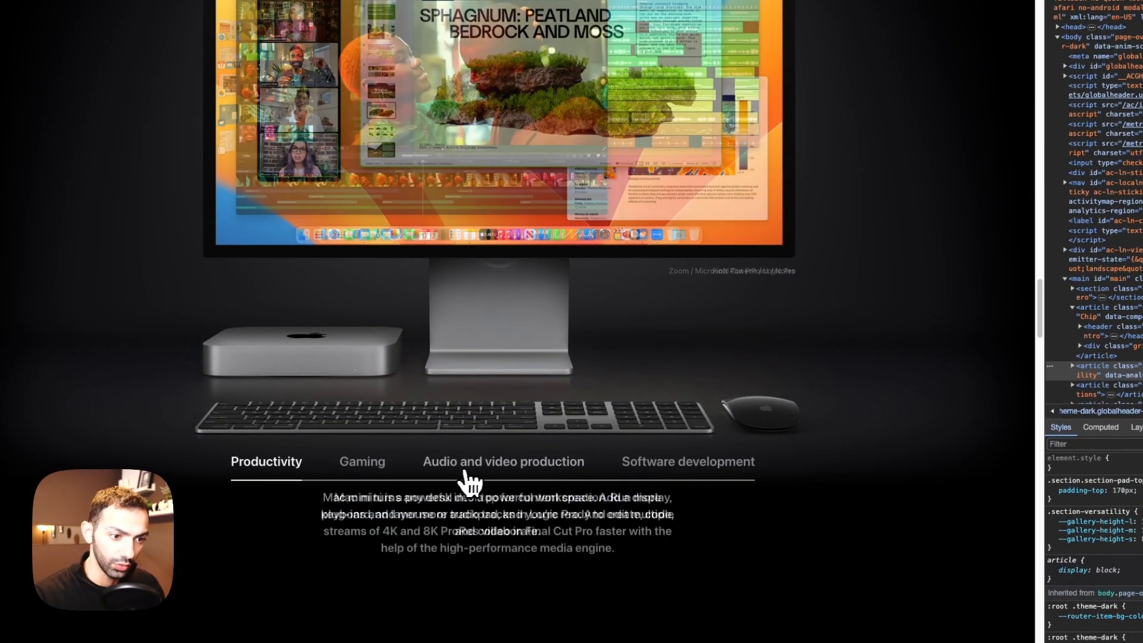
{"action": "left_click", "coordinate": [693, 483]}
{"action": "left_click", "coordinate": [505, 483]}
{"action": "left_click", "coordinate": [333, 480]}
{"action": "left_click", "coordinate": [304, 479]}
{"action": "scroll", "coordinate": [625, 477], "scroll_direction": "down", "scroll_amount": 10}
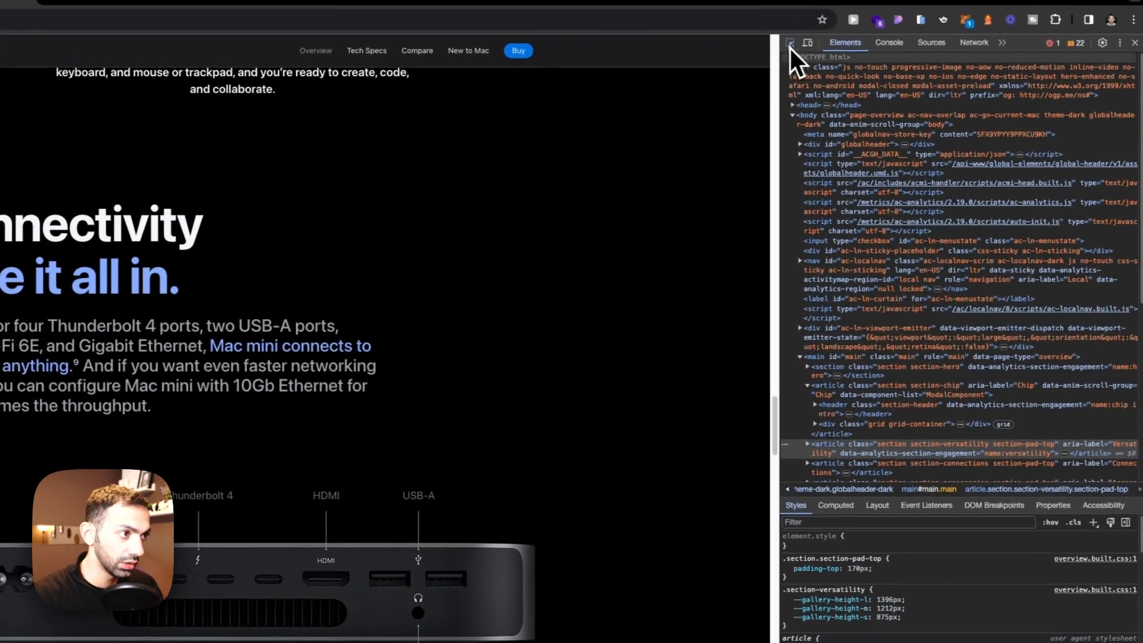
{"action": "left_click", "coordinate": [790, 44]}
{"action": "left_click", "coordinate": [723, 438]}
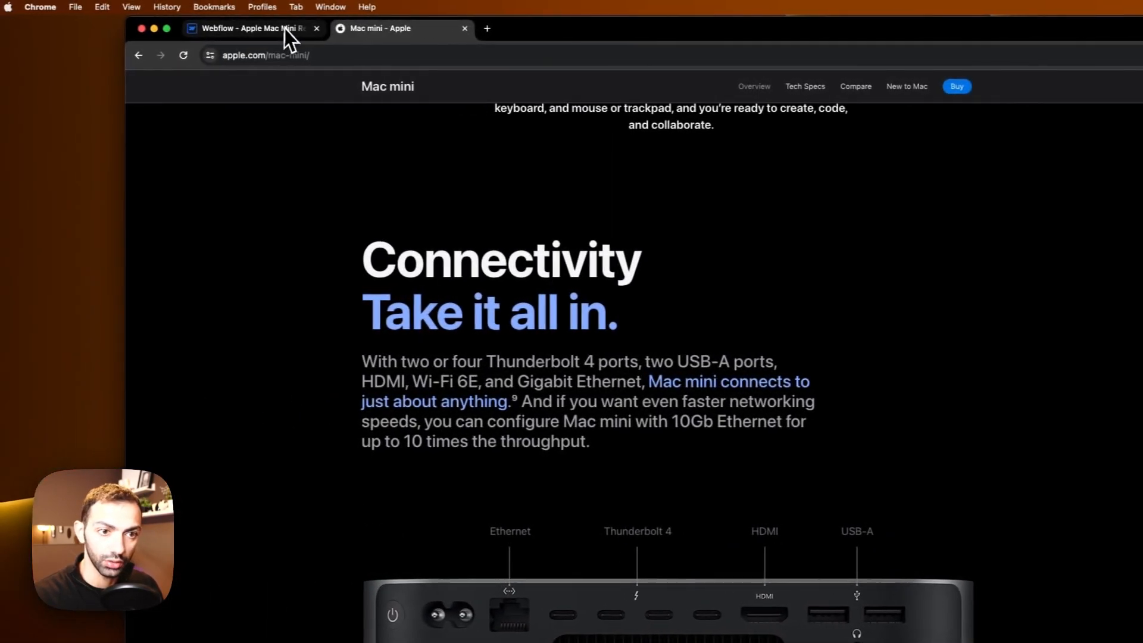
Step: Copy and paste section_verstaility, then duplicate the copy's class and rename it section_connectivity
{"action": "left_click", "coordinate": [284, 29]}
{"action": "left_click", "coordinate": [1041, 104]}
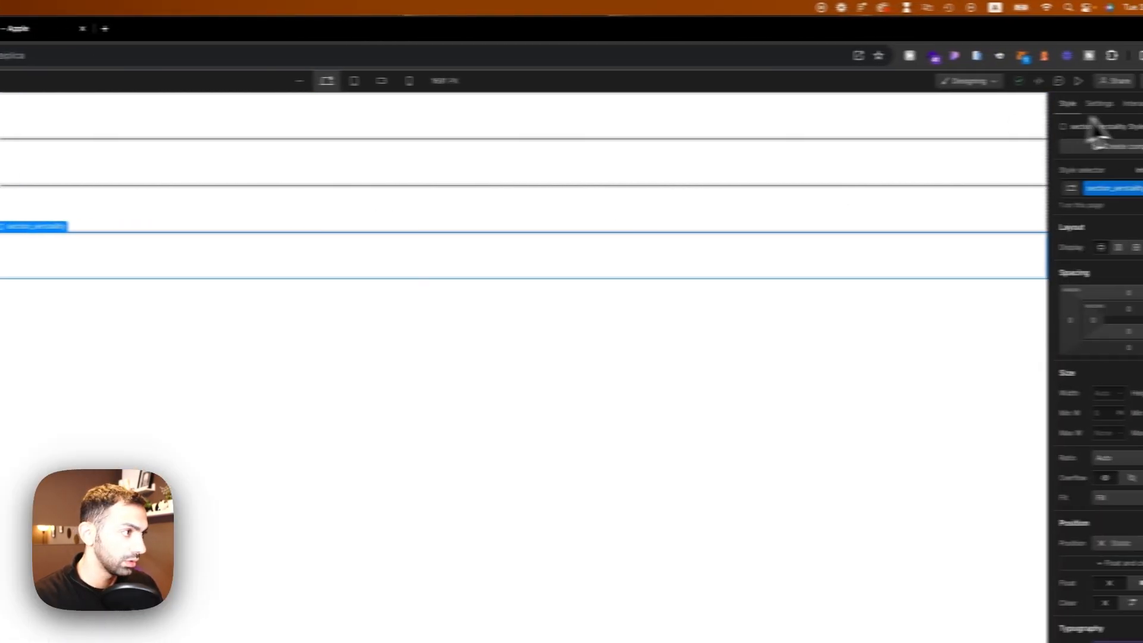
{"action": "left_click", "coordinate": [1013, 106]}
{"action": "key", "text": "super+c"}
{"action": "key", "text": "super+v"}
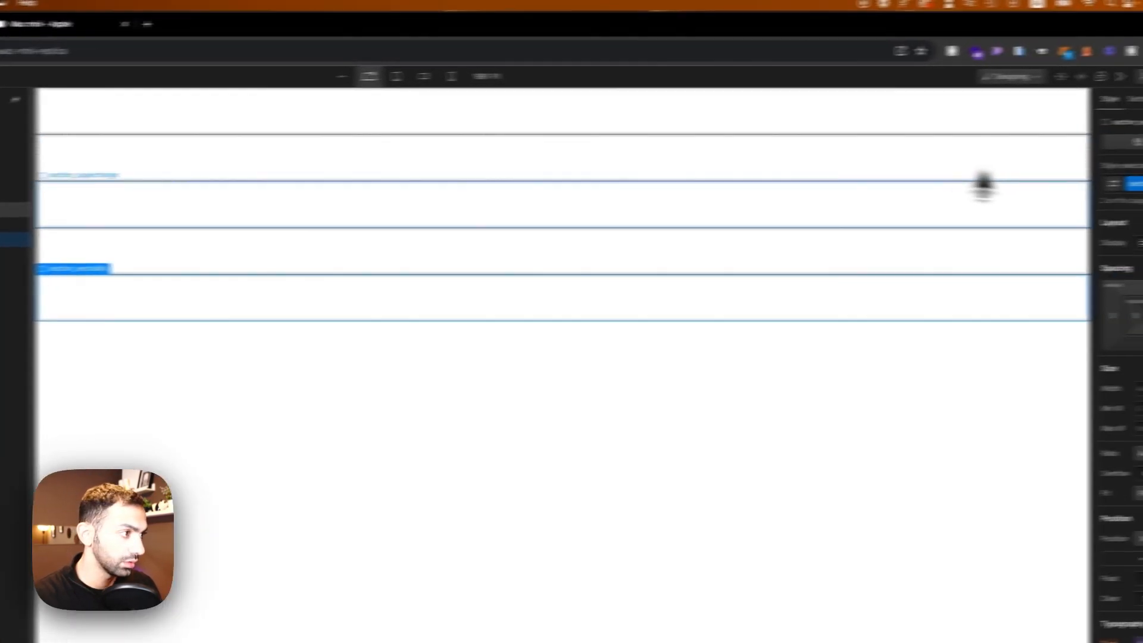
{"action": "left_click", "coordinate": [1090, 189]}
{"action": "left_click", "coordinate": [1065, 219]}
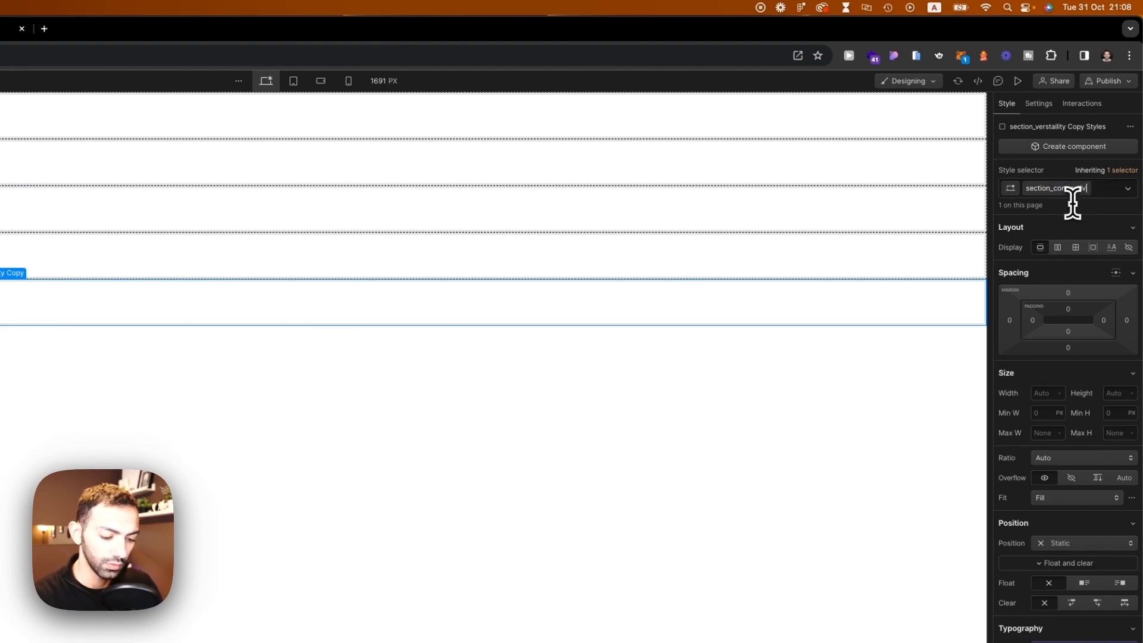
{"action": "left_click", "coordinate": [351, 27]}
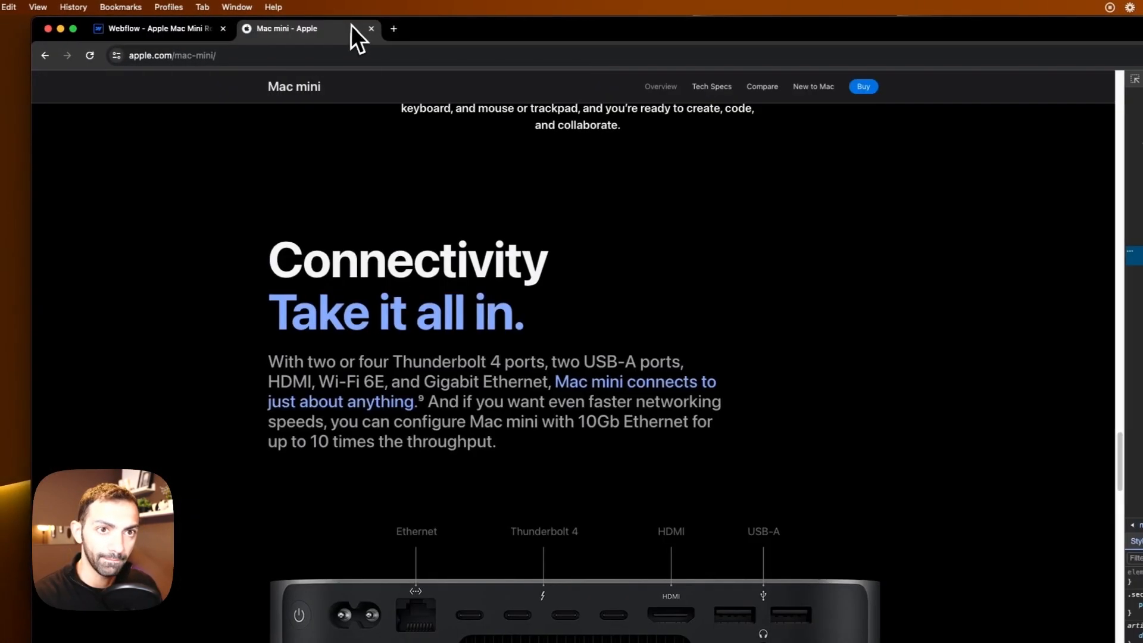
{"action": "scroll", "coordinate": [684, 420], "scroll_direction": "down", "scroll_amount": 10}
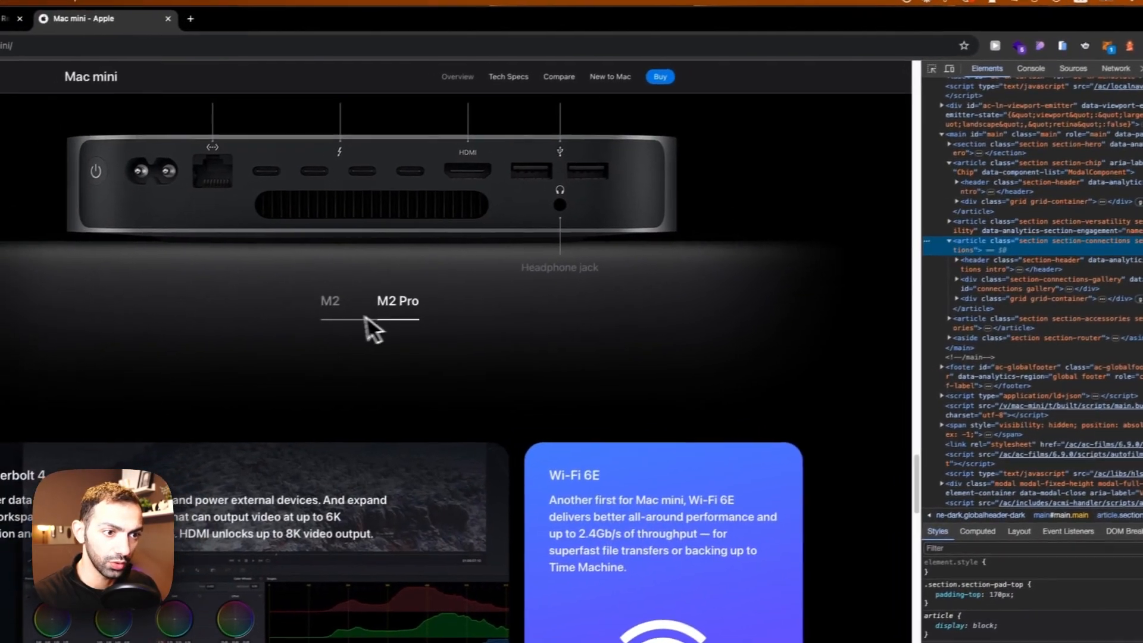
{"action": "left_click", "coordinate": [355, 312]}
{"action": "left_click", "coordinate": [416, 313]}
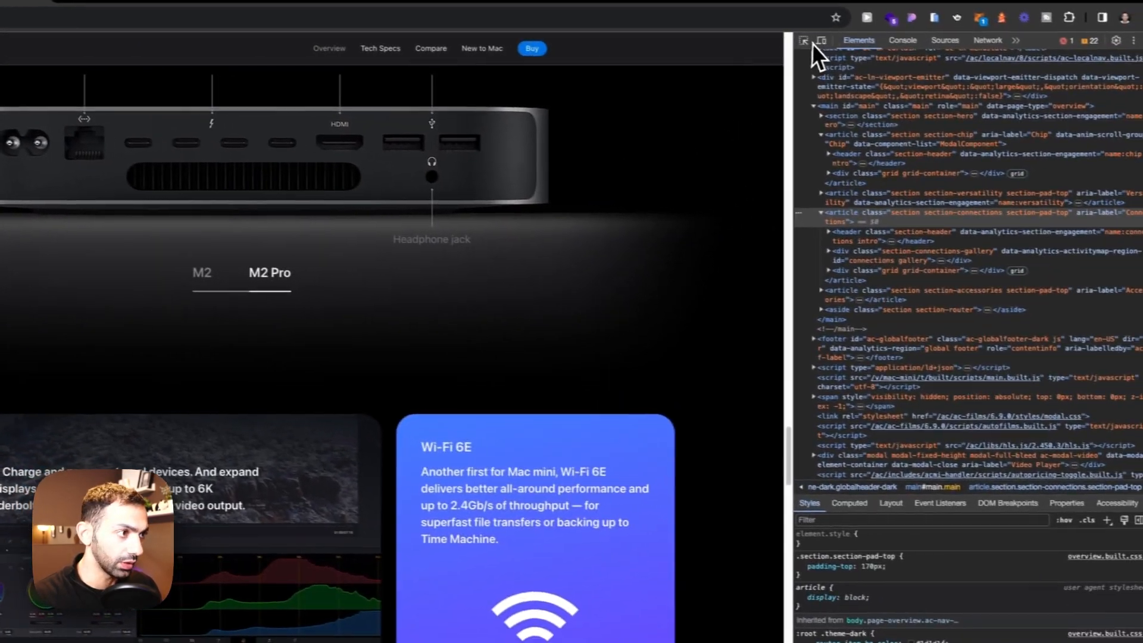
{"action": "left_click", "coordinate": [804, 41]}
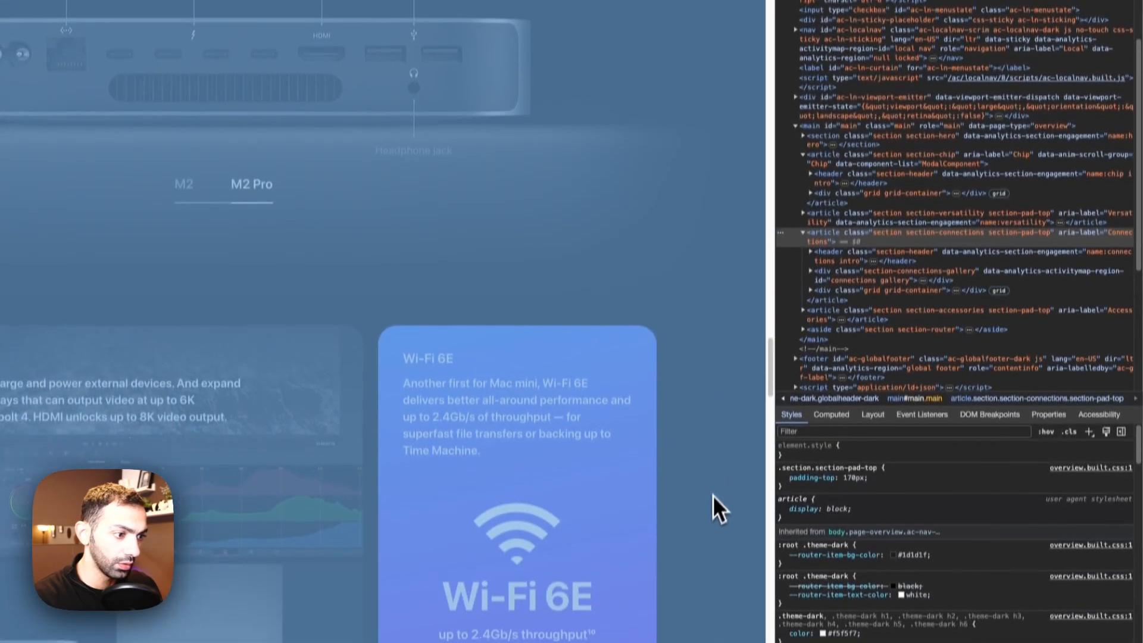
{"action": "left_click", "coordinate": [727, 593]}
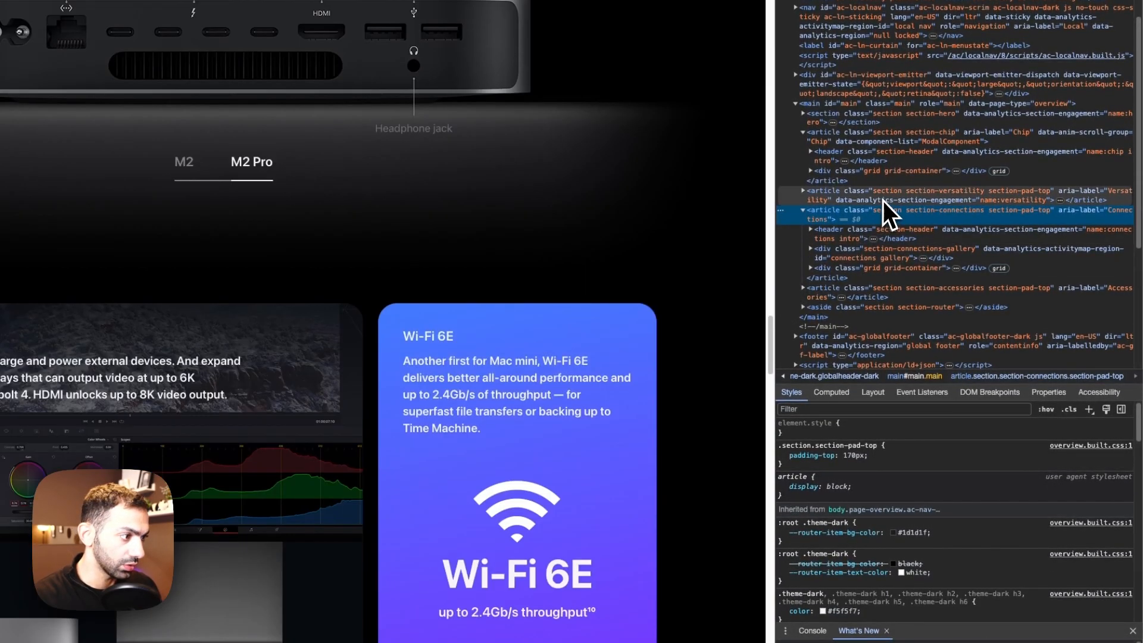
{"action": "scroll", "coordinate": [869, 220], "scroll_direction": "down", "scroll_amount": 3}
{"action": "scroll", "coordinate": [455, 267], "scroll_direction": "down", "scroll_amount": 3}
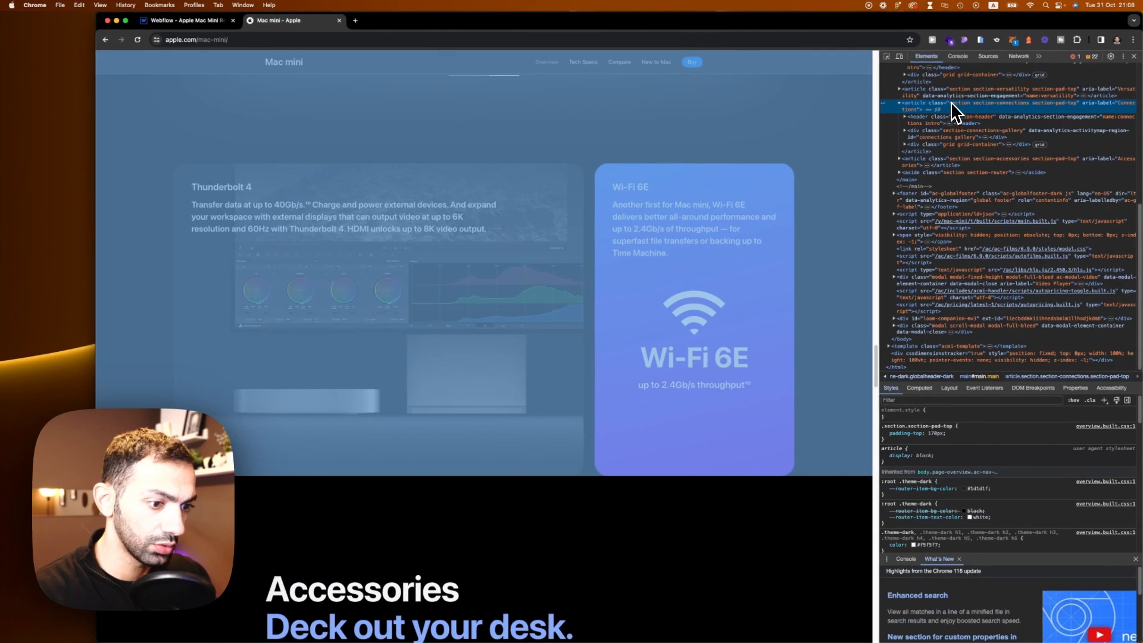
{"action": "scroll", "coordinate": [607, 351], "scroll_direction": "down", "scroll_amount": 5}
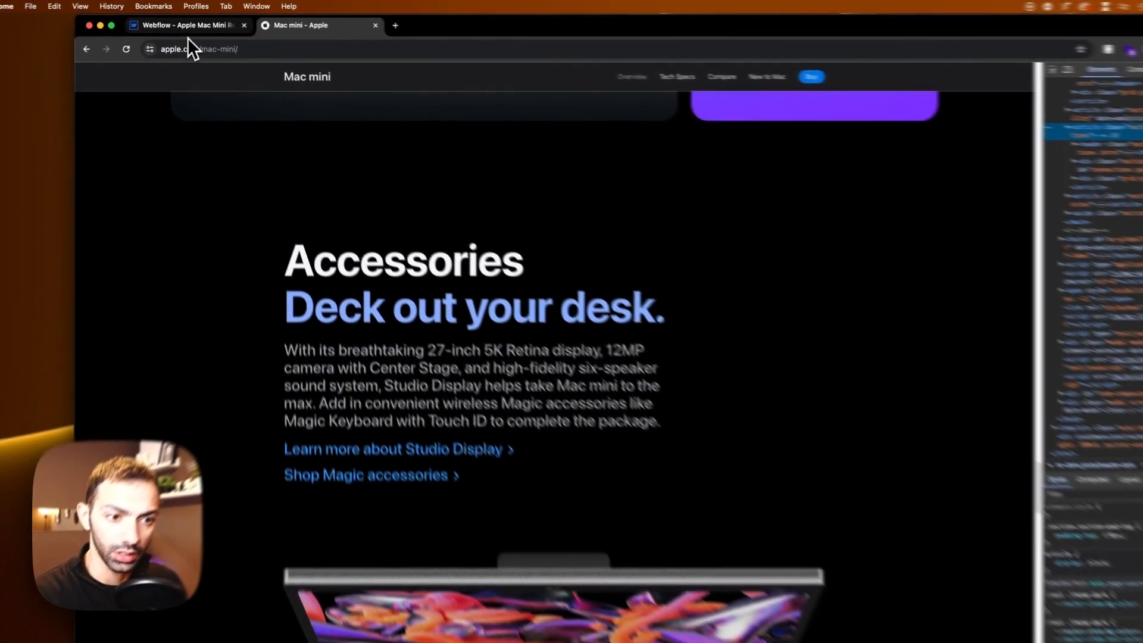
Step: Duplicate section_connectivity and rename the copy's duplicated class to section_accessories
{"action": "left_click", "coordinate": [185, 22]}
{"action": "key", "text": "super+d"}
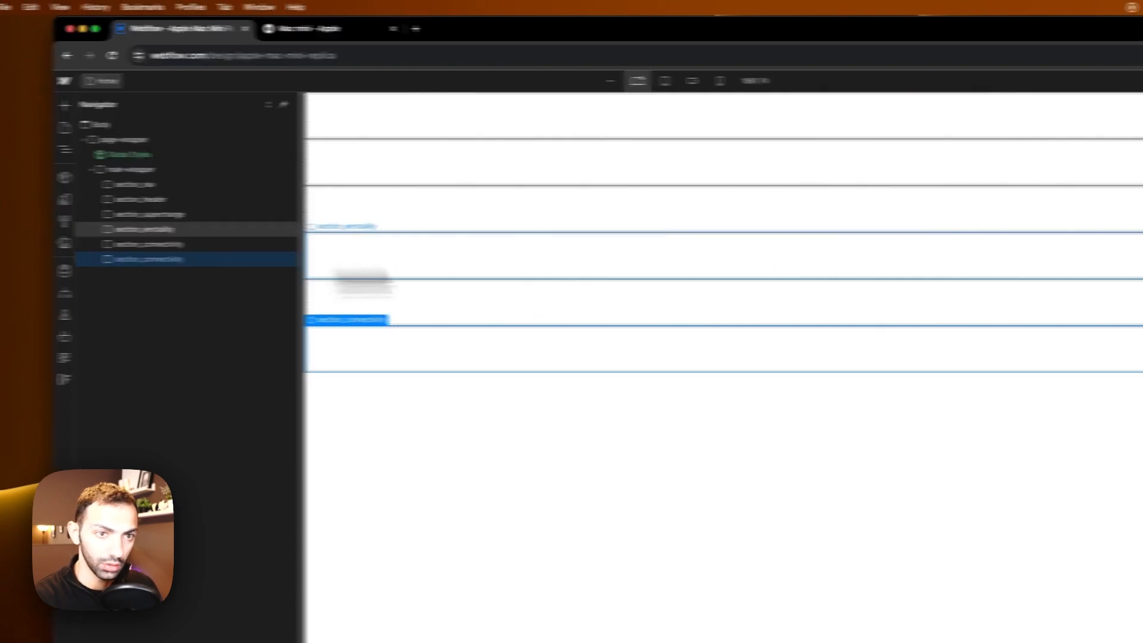
{"action": "left_click", "coordinate": [1098, 188]}
{"action": "left_click", "coordinate": [1076, 221]}
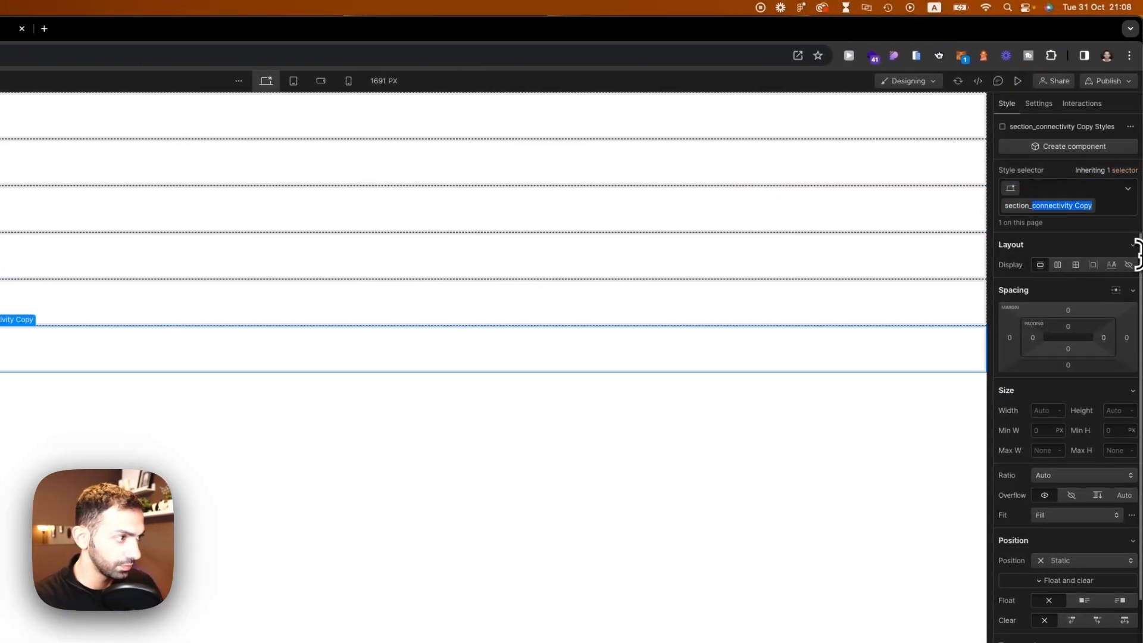
{"action": "type", "text": "accessories"}
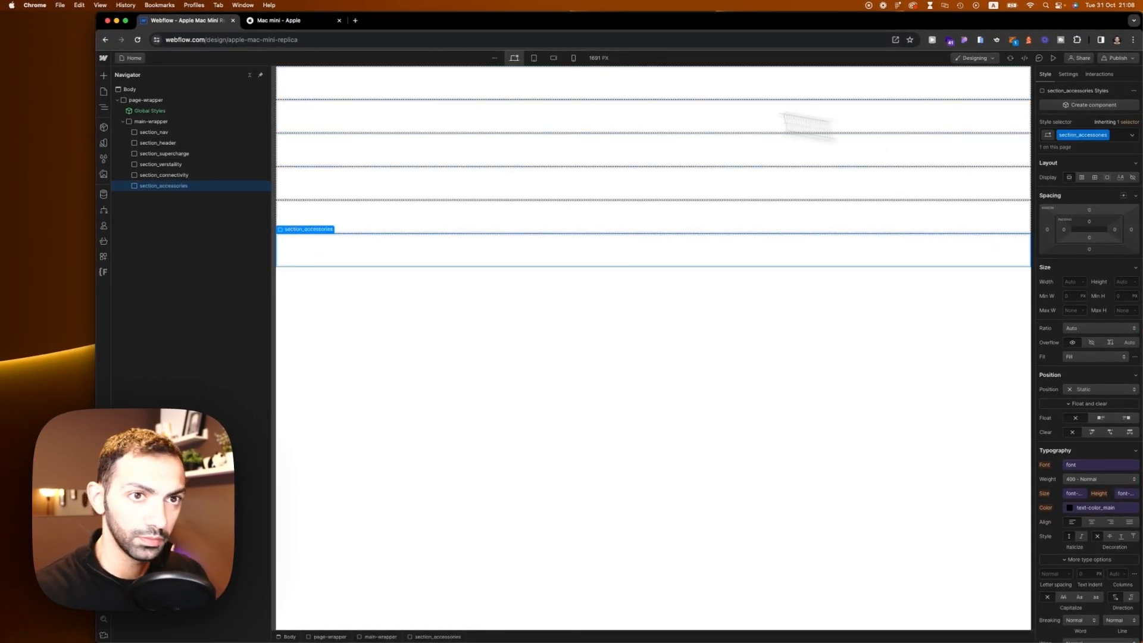
{"action": "left_click", "coordinate": [278, 20]}
{"action": "scroll", "coordinate": [685, 333], "scroll_direction": "down", "scroll_amount": 5}
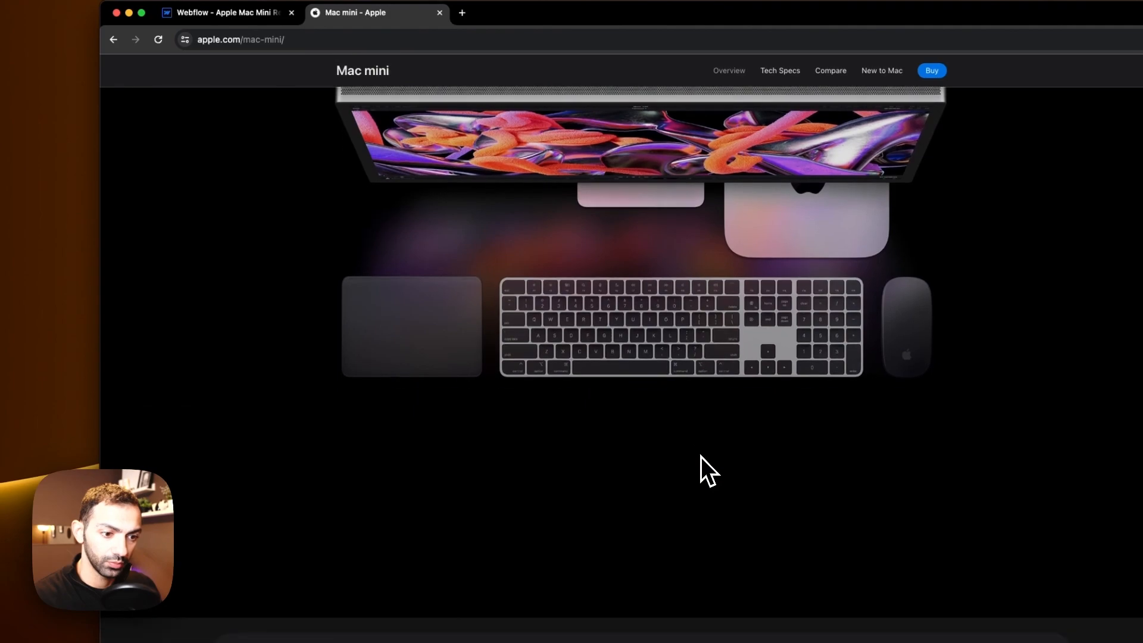
{"action": "scroll", "coordinate": [701, 456], "scroll_direction": "down", "scroll_amount": 8}
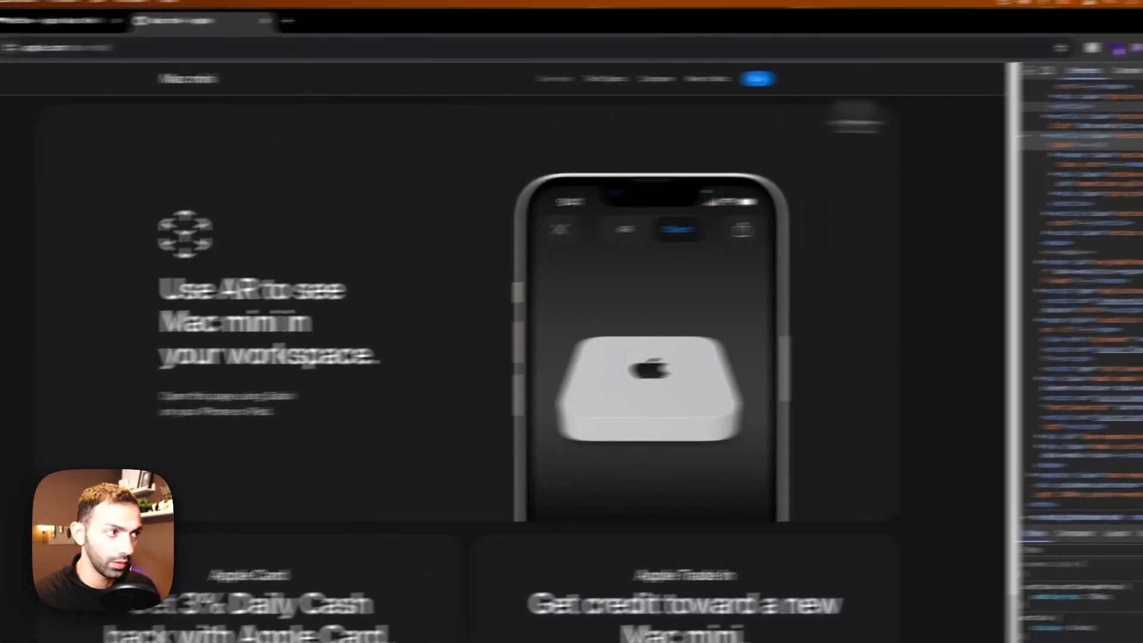
{"action": "left_click", "coordinate": [1041, 69]}
{"action": "left_click", "coordinate": [926, 254]}
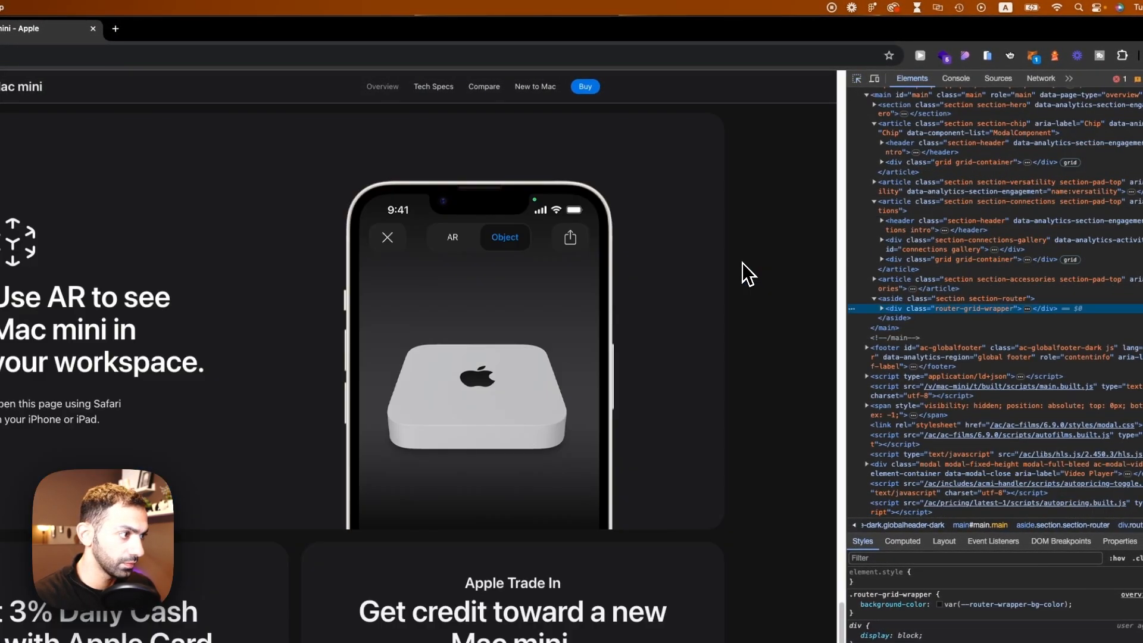
{"action": "scroll", "coordinate": [745, 265], "scroll_direction": "up", "scroll_amount": 2}
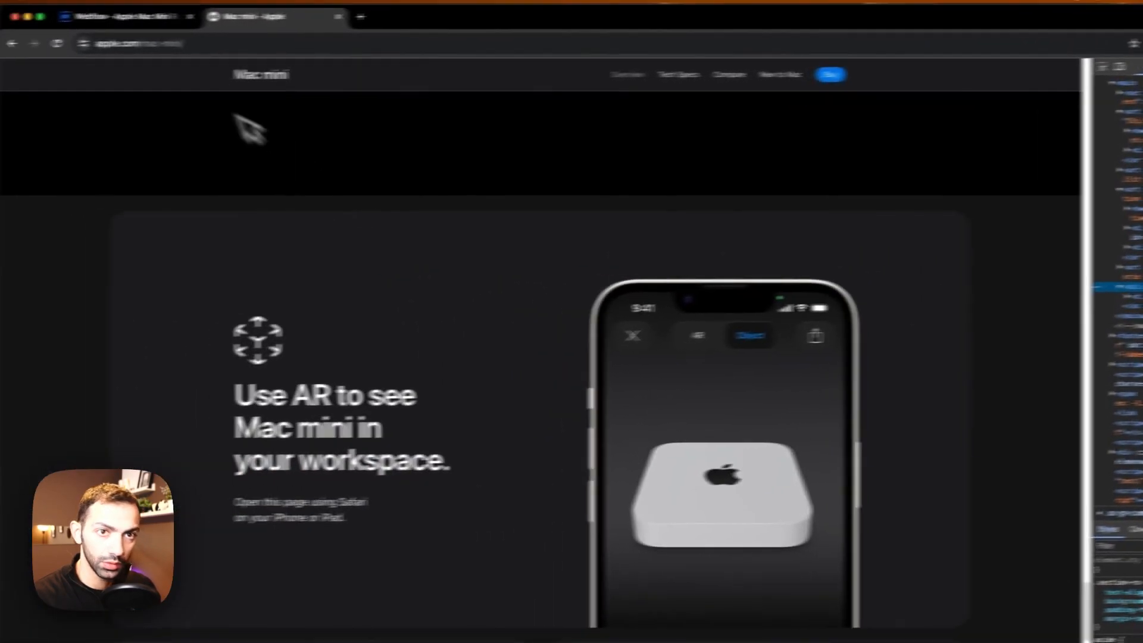
Step: Duplicate section_accessories and rename the copy's duplicated class to section_grid
{"action": "left_click", "coordinate": [137, 16]}
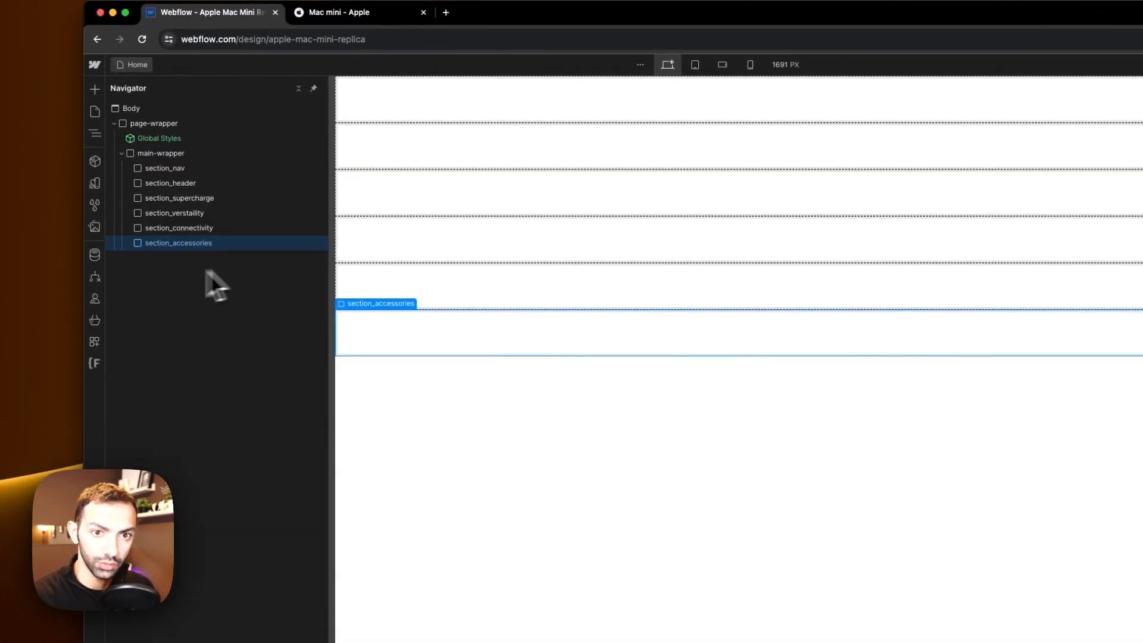
{"action": "key", "text": "super+d"}
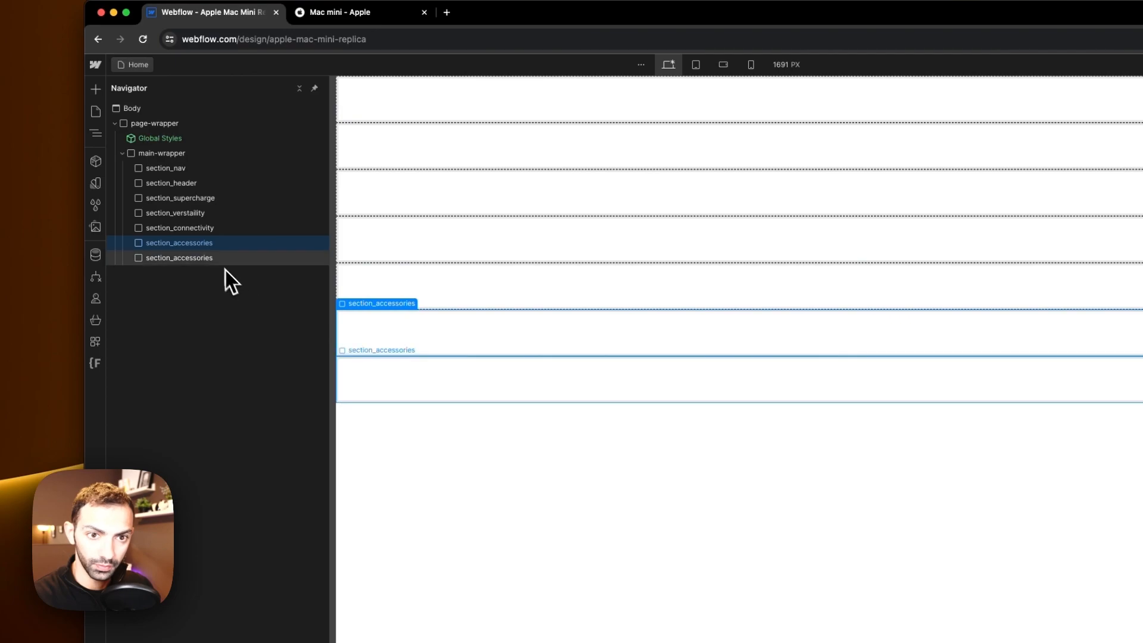
{"action": "left_click", "coordinate": [340, 12]}
{"action": "scroll", "coordinate": [461, 360], "scroll_direction": "down", "scroll_amount": 10}
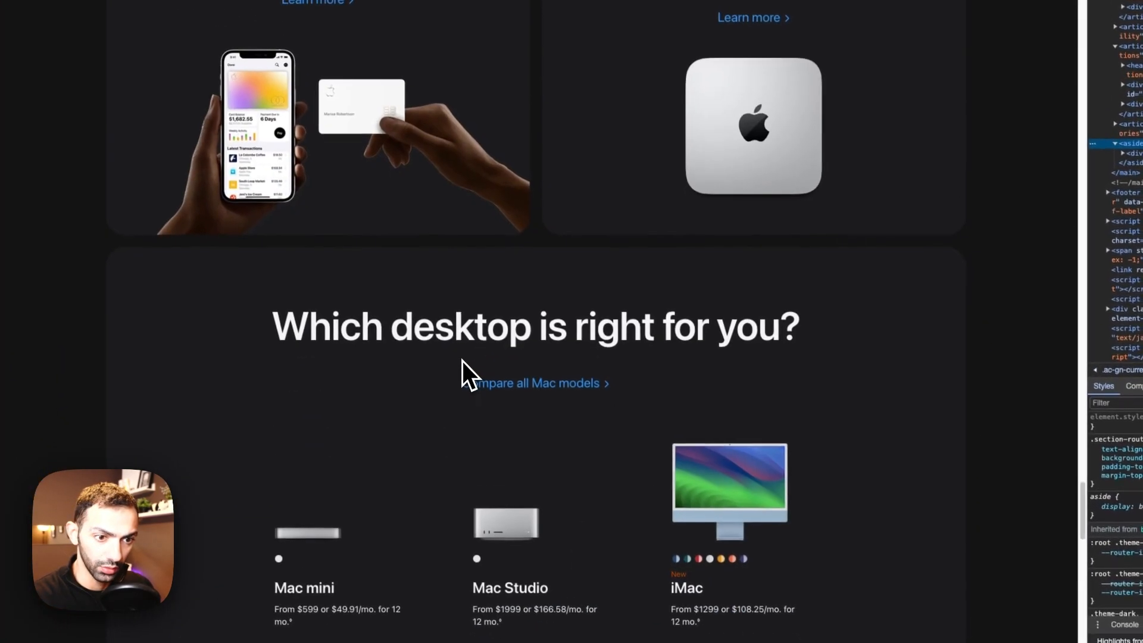
{"action": "scroll", "coordinate": [459, 360], "scroll_direction": "up", "scroll_amount": 6}
{"action": "scroll", "coordinate": [455, 362], "scroll_direction": "down", "scroll_amount": 17}
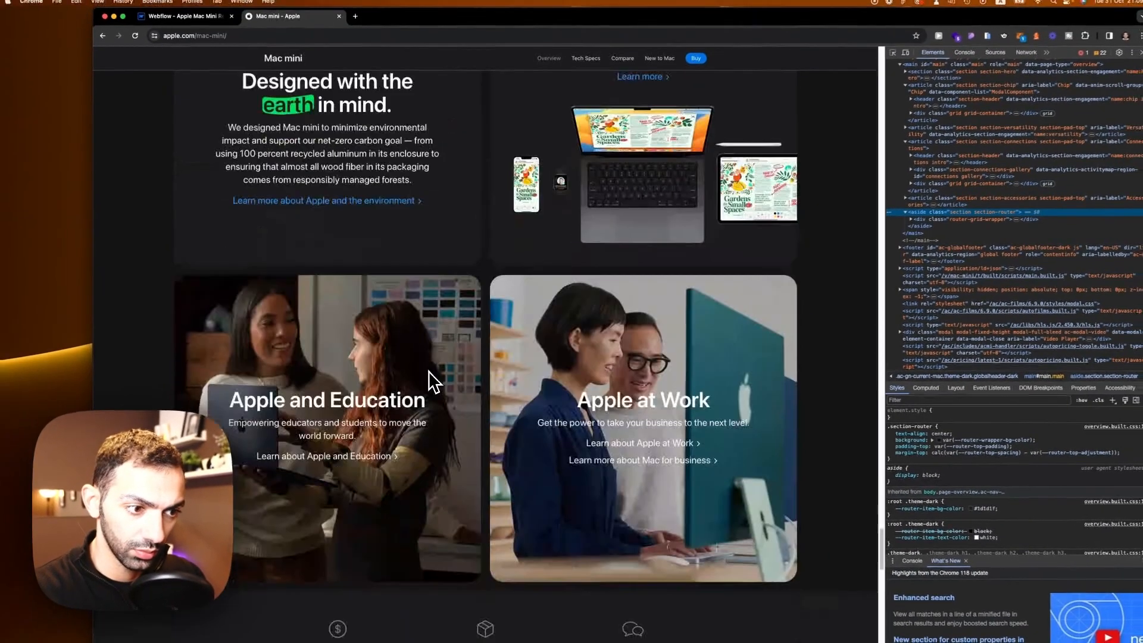
{"action": "scroll", "coordinate": [427, 370], "scroll_direction": "up", "scroll_amount": 12}
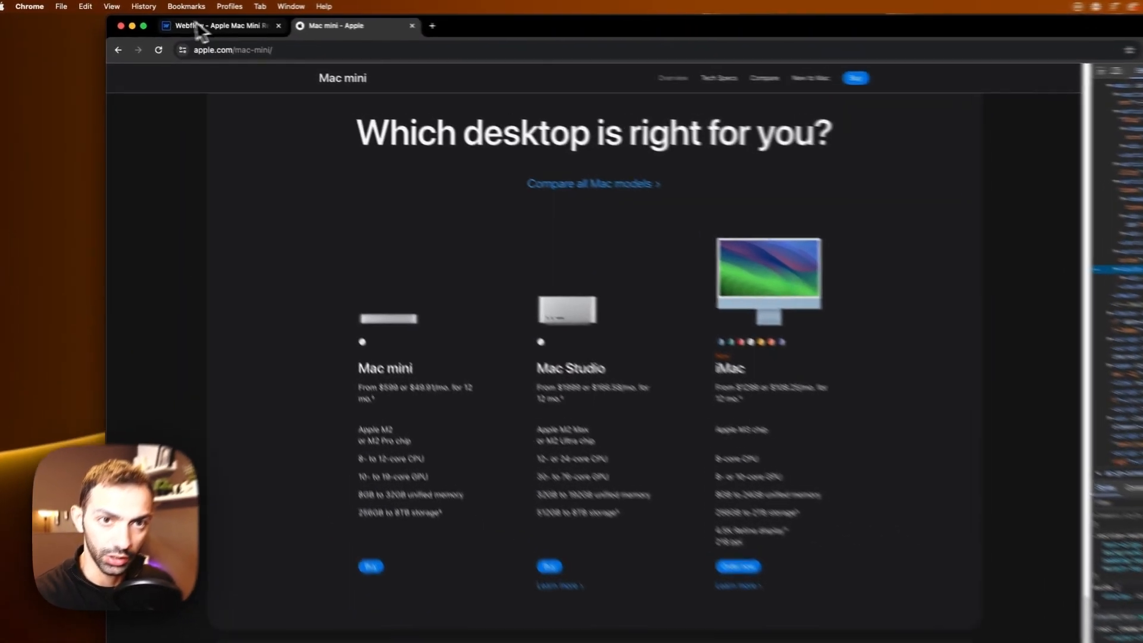
{"action": "left_click", "coordinate": [179, 20]}
{"action": "left_click", "coordinate": [1097, 190]}
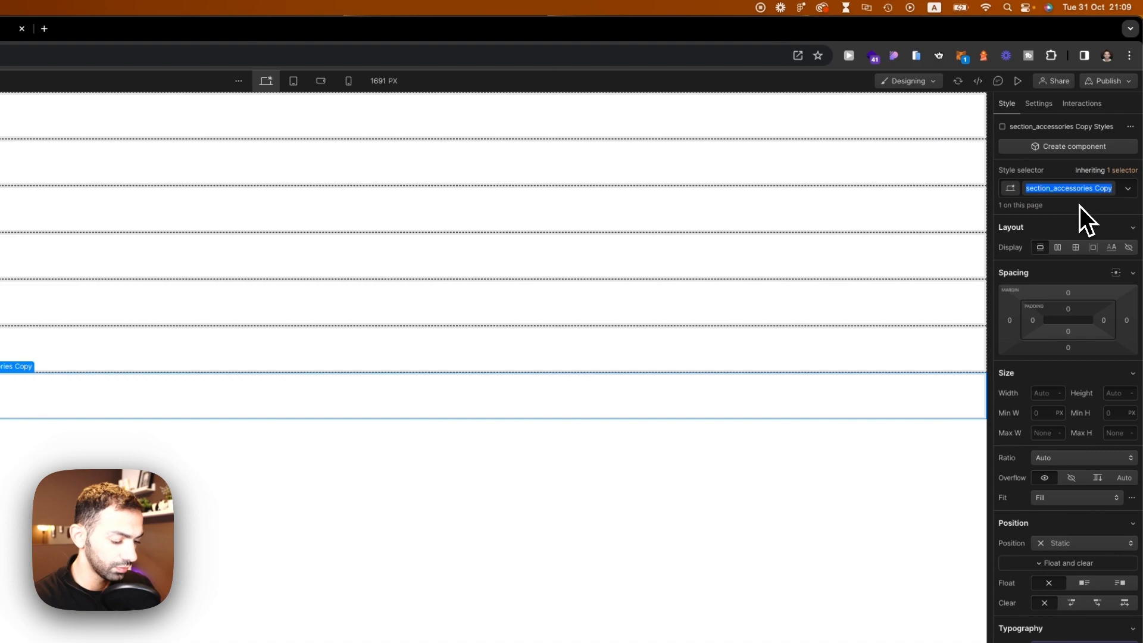
{"action": "key", "text": "Right"}
{"action": "key", "text": "shift+Left"}
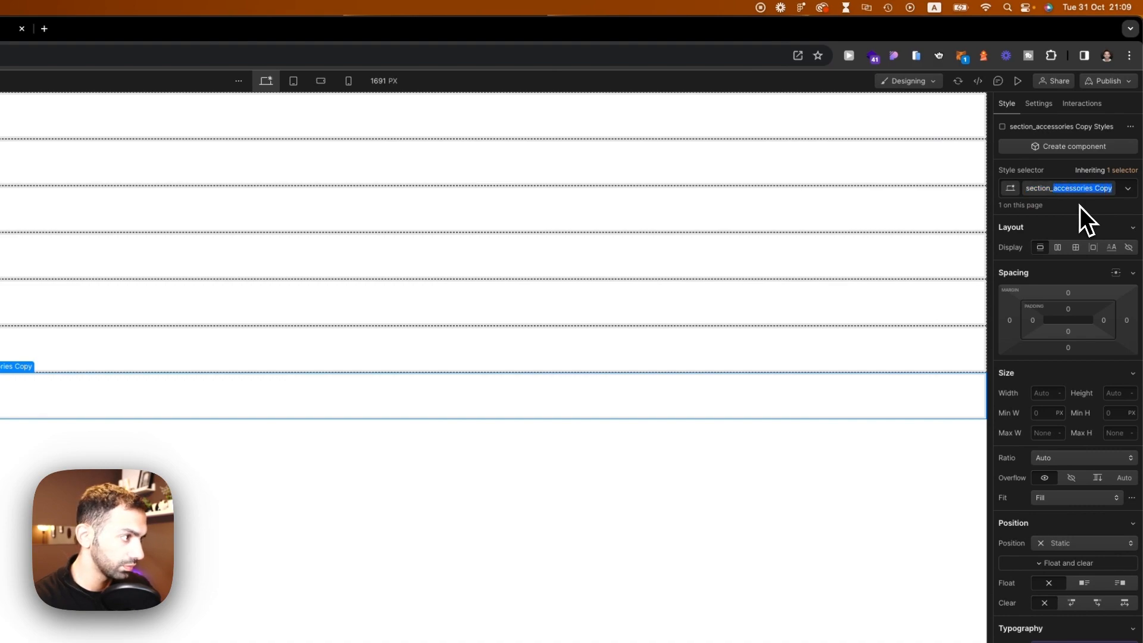
{"action": "type", "text": "grid"}
{"action": "key", "text": "Return"}
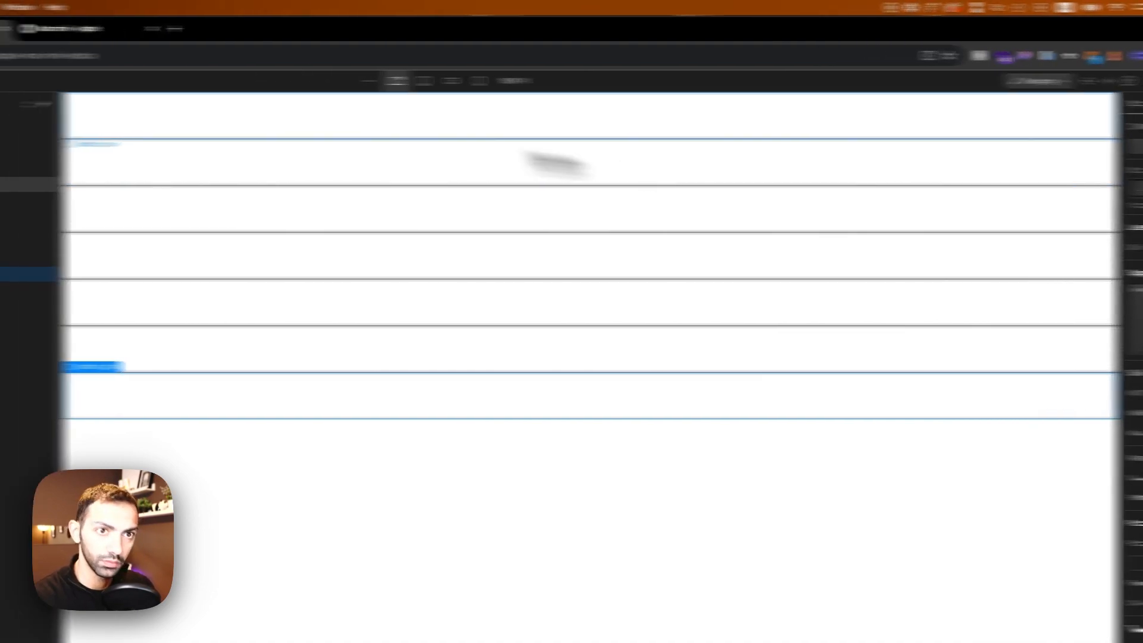
{"action": "left_click", "coordinate": [332, 23]}
{"action": "scroll", "coordinate": [597, 395], "scroll_direction": "down", "scroll_amount": 15}
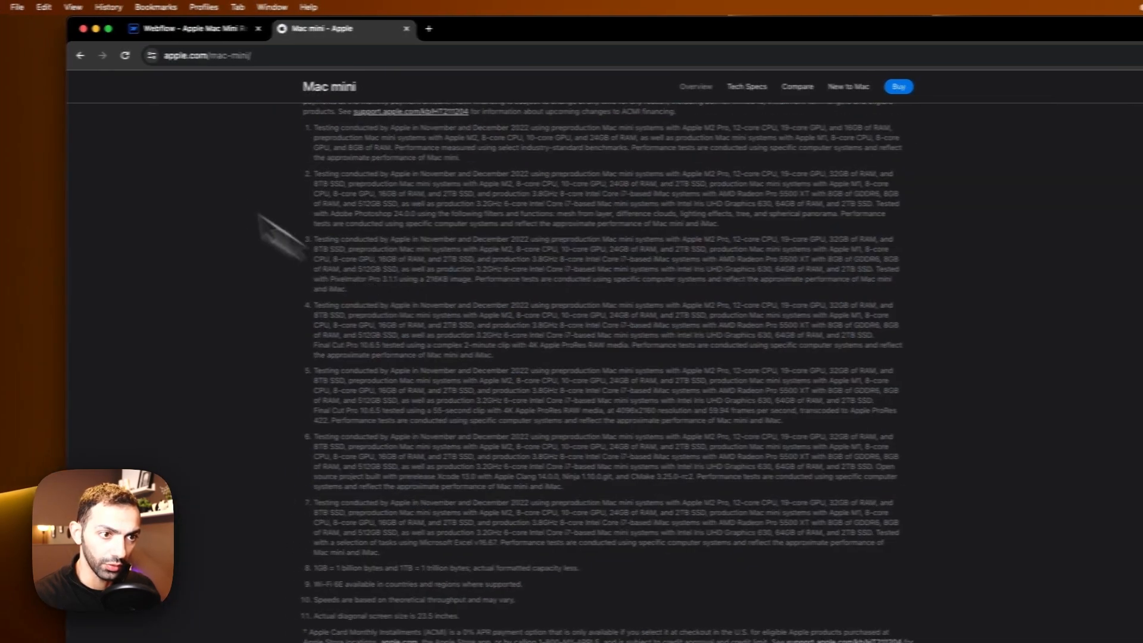
{"action": "left_click", "coordinate": [115, 36]}
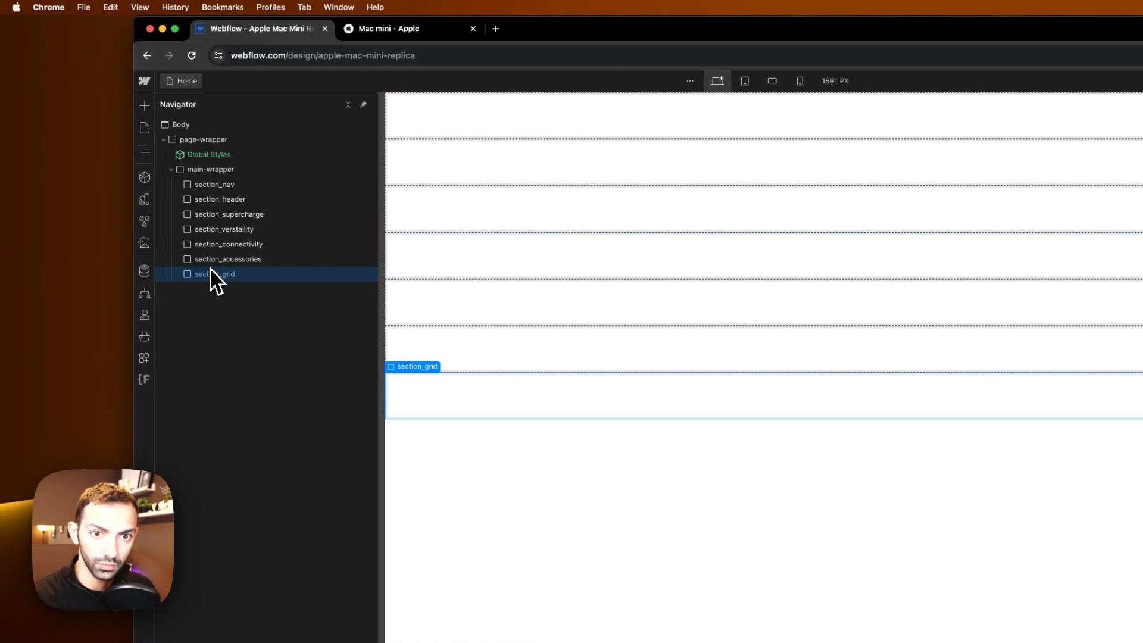
{"action": "left_click", "coordinate": [224, 288]}
{"action": "left_click", "coordinate": [1136, 168]}
{"action": "left_click", "coordinate": [1133, 201]}
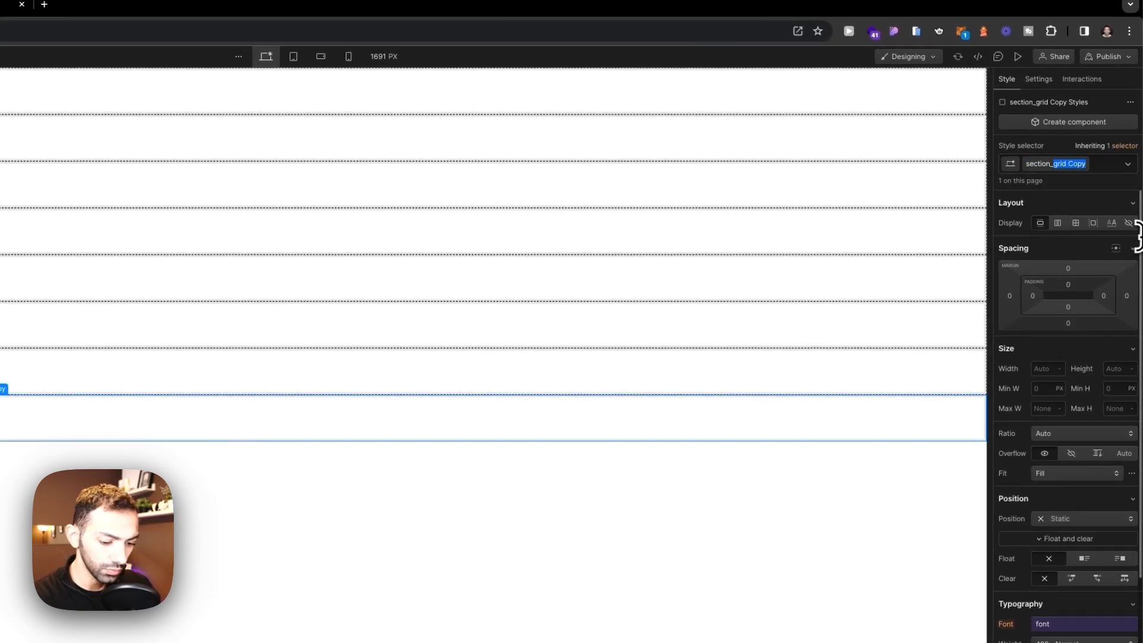
{"action": "left_click", "coordinate": [492, 339]}
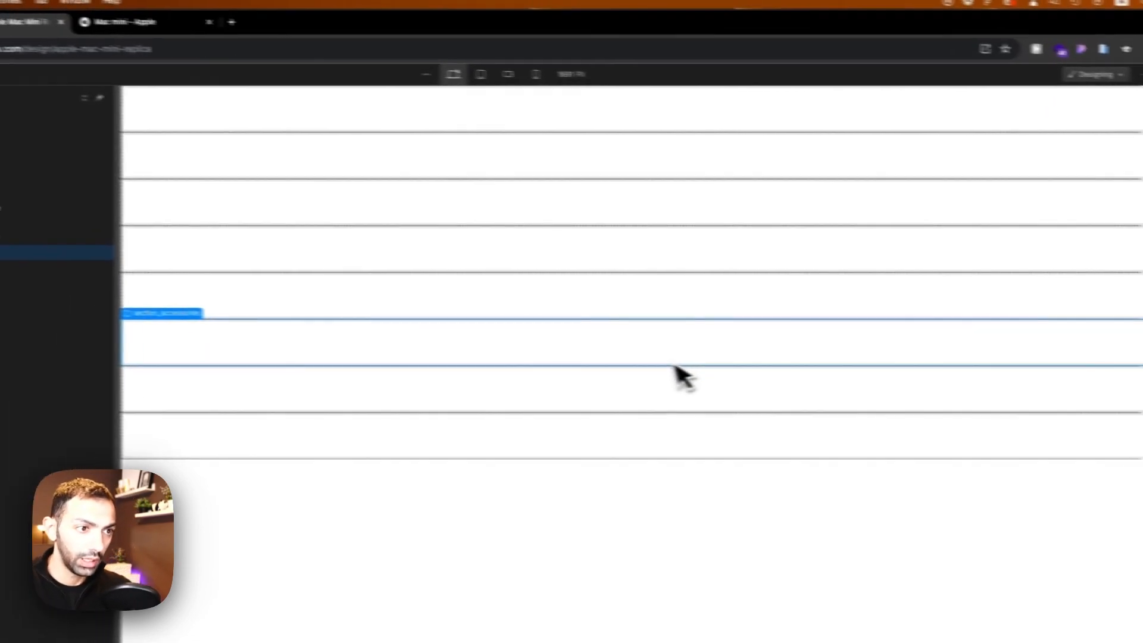
Step: Add a Div Block inside section_nav and give it the padding-global class
{"action": "left_click", "coordinate": [244, 104]}
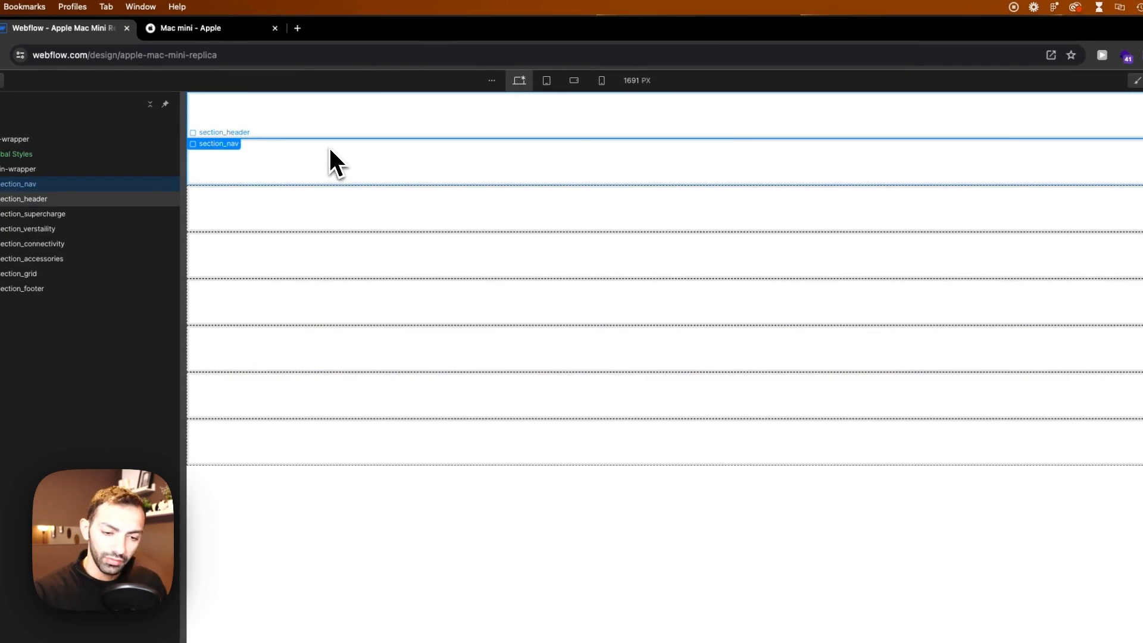
{"action": "key", "text": "a"}
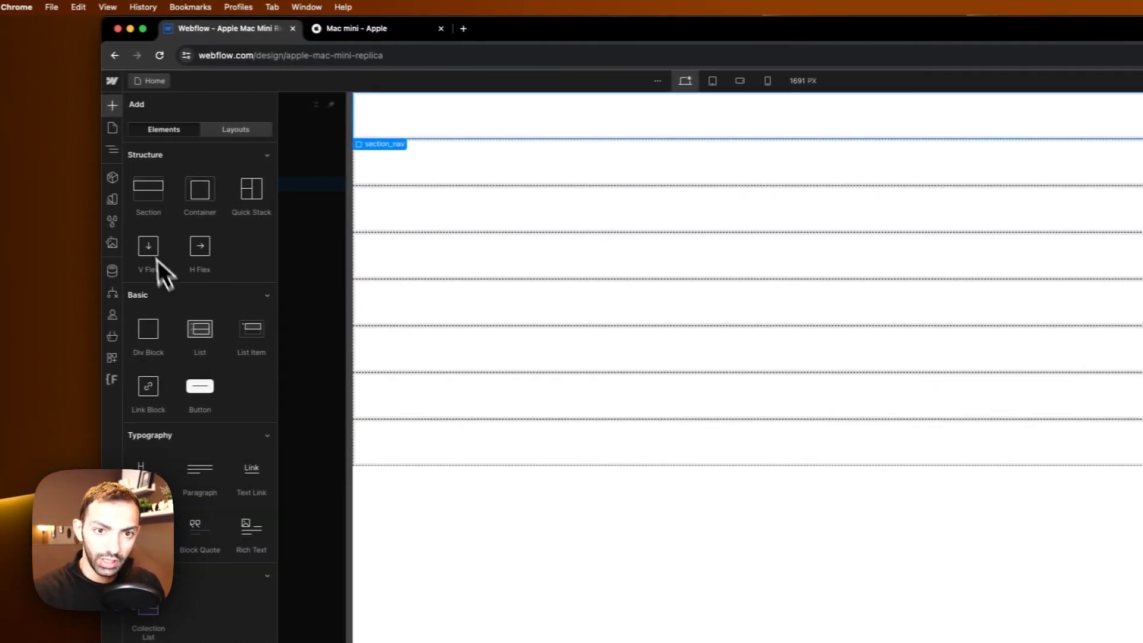
{"action": "left_click", "coordinate": [44, 334]}
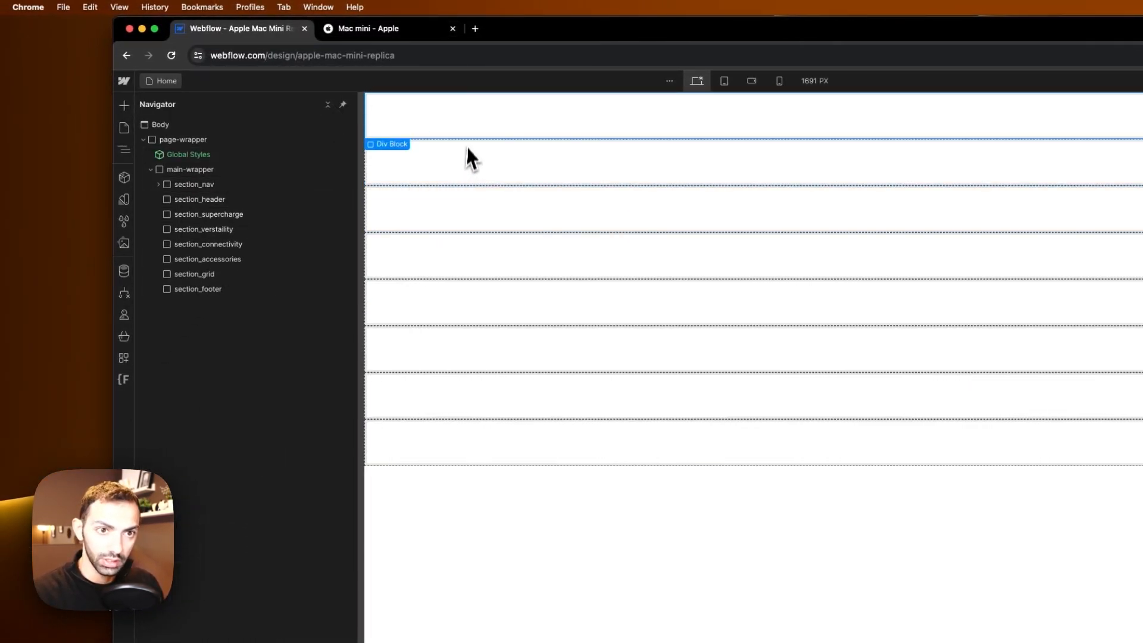
{"action": "left_click", "coordinate": [207, 184]}
{"action": "left_click", "coordinate": [191, 199]}
{"action": "left_click", "coordinate": [1142, 193]}
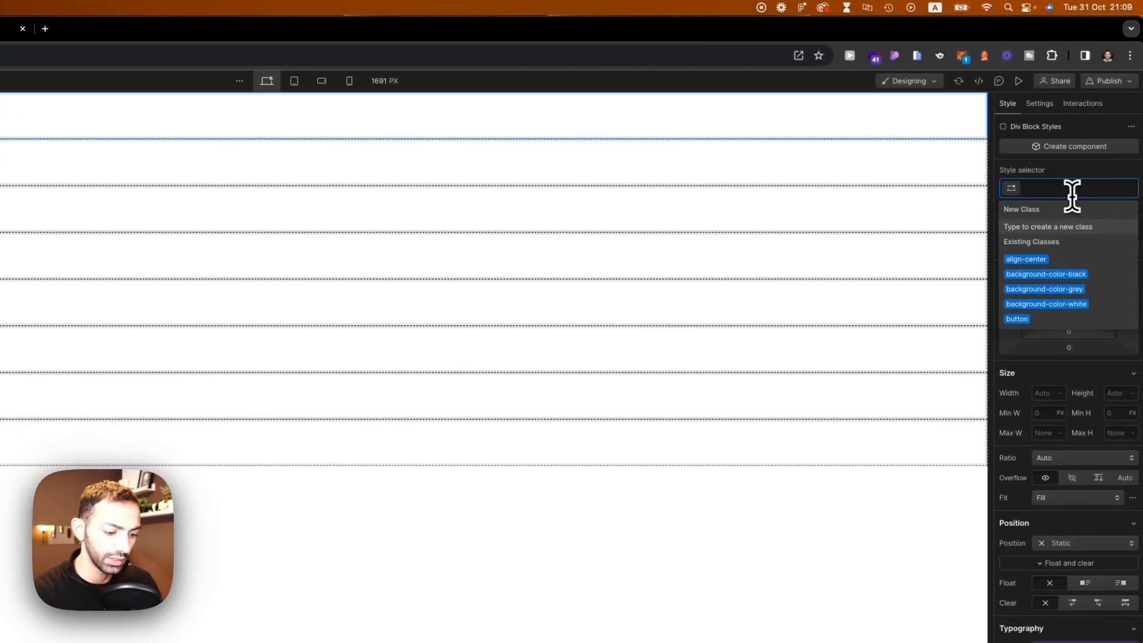
{"action": "type", "text": "padding-"}
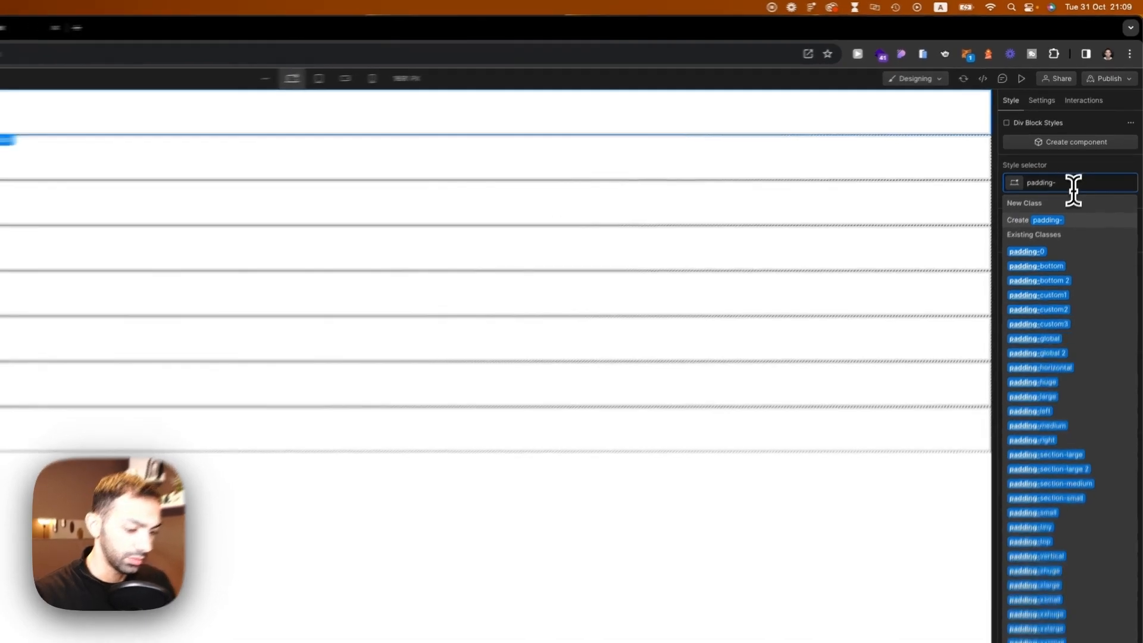
{"action": "type", "text": "glo"}
{"action": "key", "text": "Down"}
{"action": "key", "text": "Return"}
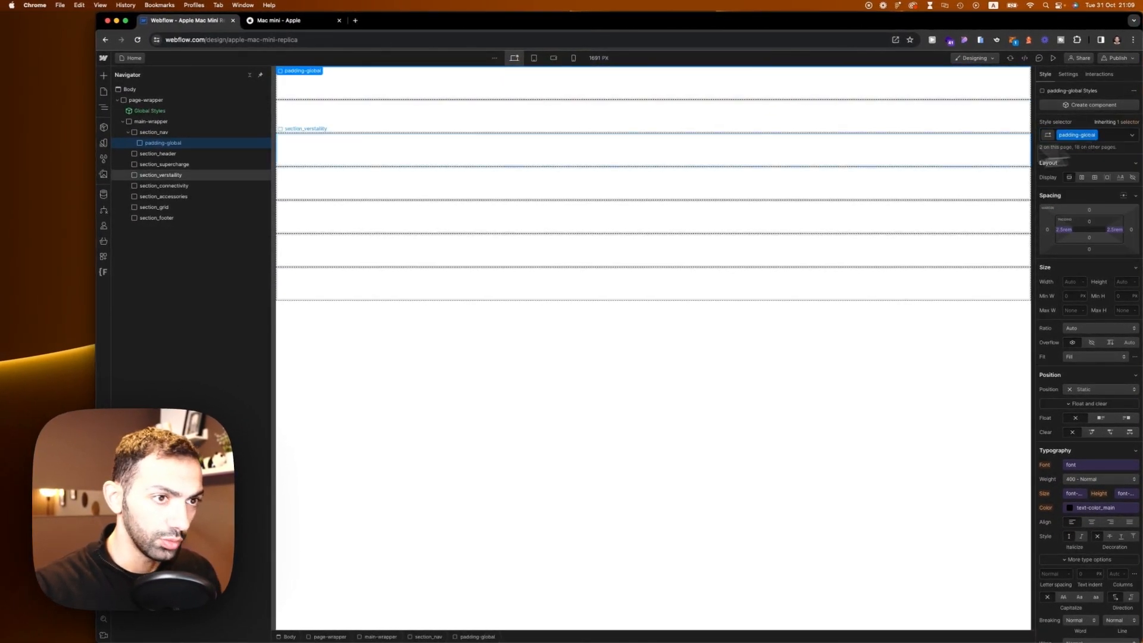
Step: Paste a copy of the padding-global wrapper into each of the other sections
{"action": "left_click", "coordinate": [172, 153]}
{"action": "key", "text": "super+v"}
{"action": "left_click", "coordinate": [171, 165]}
{"action": "key", "text": "super+v"}
{"action": "left_click", "coordinate": [170, 175]}
{"action": "key", "text": "super+v"}
{"action": "left_click", "coordinate": [234, 244]}
{"action": "key", "text": "super+v"}
{"action": "left_click", "coordinate": [228, 258]}
{"action": "key", "text": "super+v"}
{"action": "left_click", "coordinate": [220, 273]}
{"action": "key", "text": "super+v"}
{"action": "left_click", "coordinate": [211, 287]}
{"action": "key", "text": "super+v"}
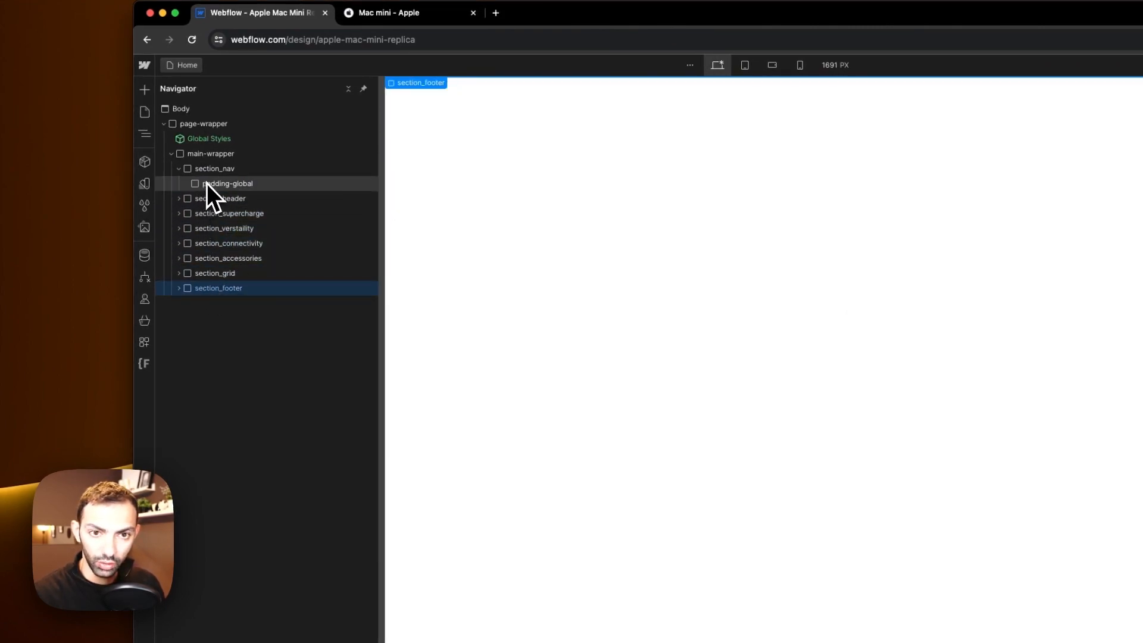
Step: Undo the pasted padding-global wrappers
{"action": "key", "text": "super+z"}
{"action": "key", "text": "super+z"}
{"action": "key", "text": "super+z"}
{"action": "key", "text": "super+z"}
{"action": "key", "text": "super+z"}
{"action": "key", "text": "super+z"}
{"action": "key", "text": "super+z"}
{"action": "key", "text": "super+z"}
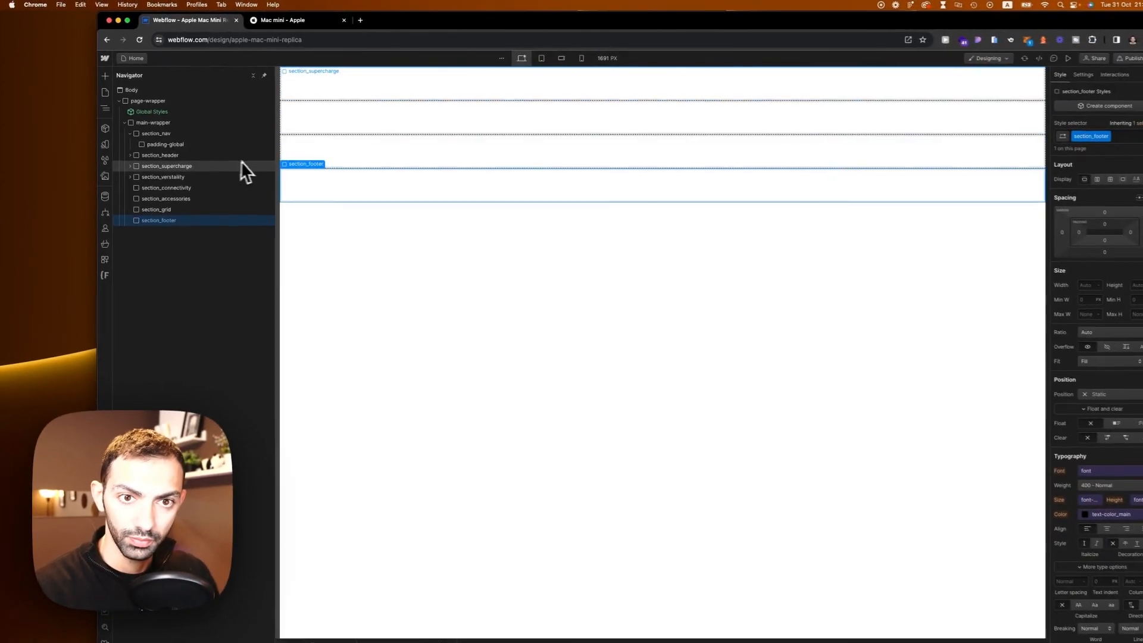
{"action": "key", "text": "super+z"}
{"action": "key", "text": "super+z"}
{"action": "key", "text": "super+z"}
Step: Add a Div Block with the padding-global class and move it into section_header
{"action": "left_click", "coordinate": [387, 115]}
{"action": "left_click", "coordinate": [533, 128]}
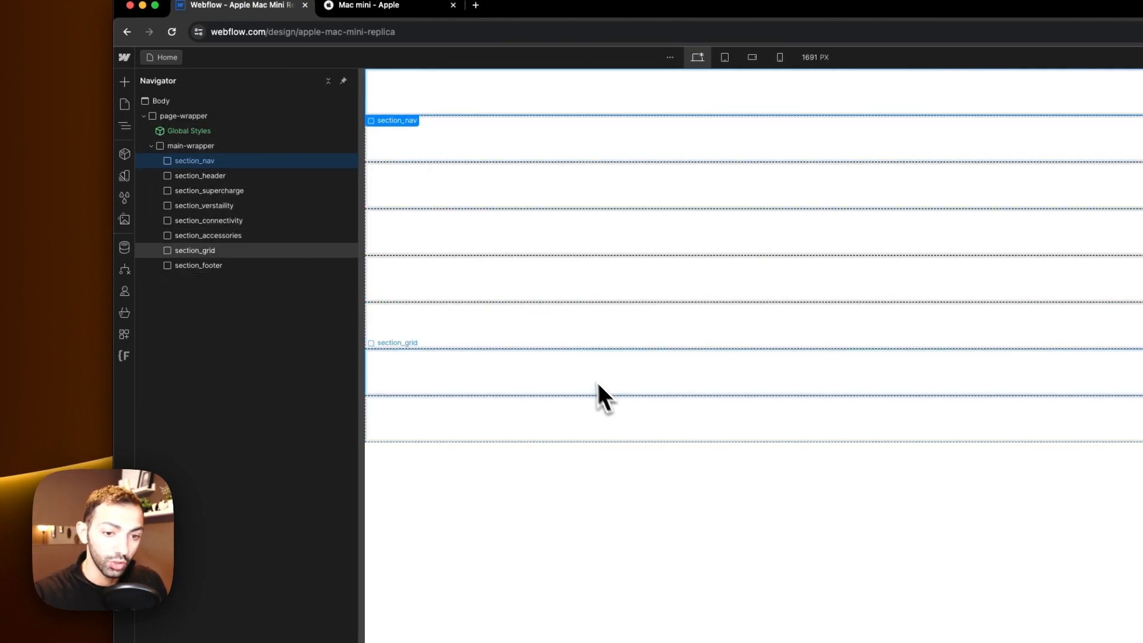
{"action": "key", "text": "a"}
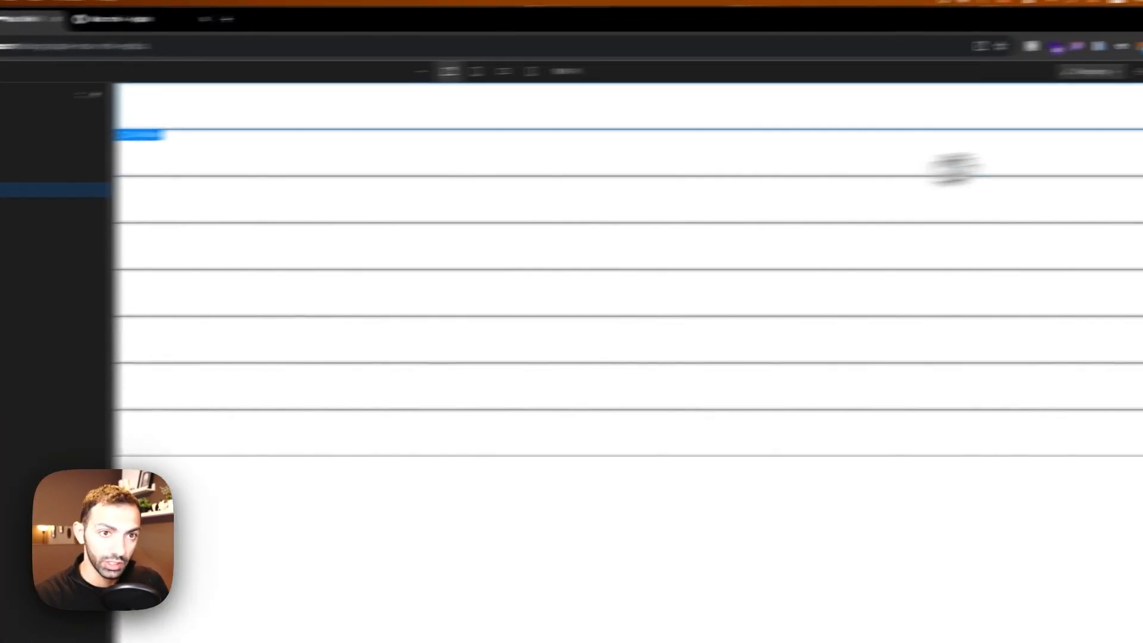
{"action": "left_click", "coordinate": [1076, 183]}
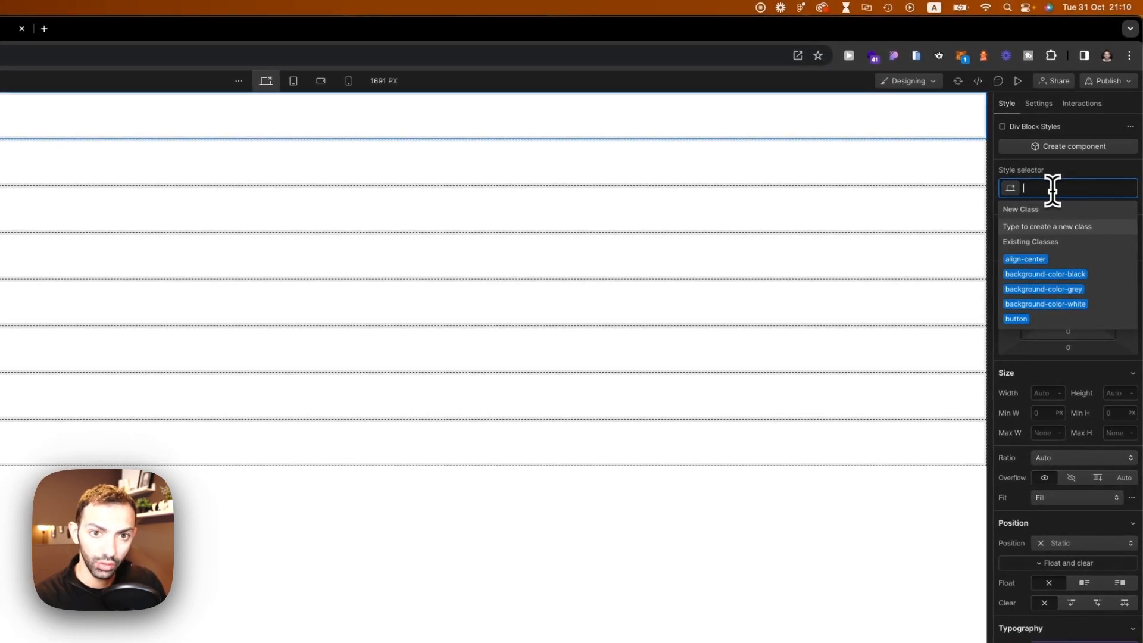
{"action": "type", "text": "padding-g"}
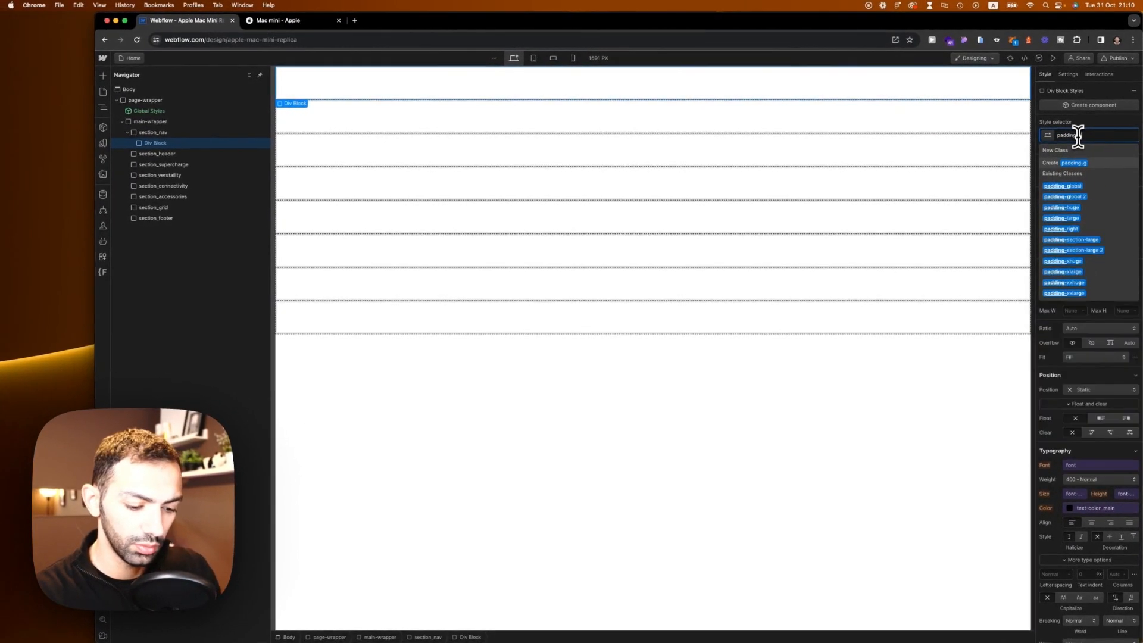
{"action": "key", "text": "Return"}
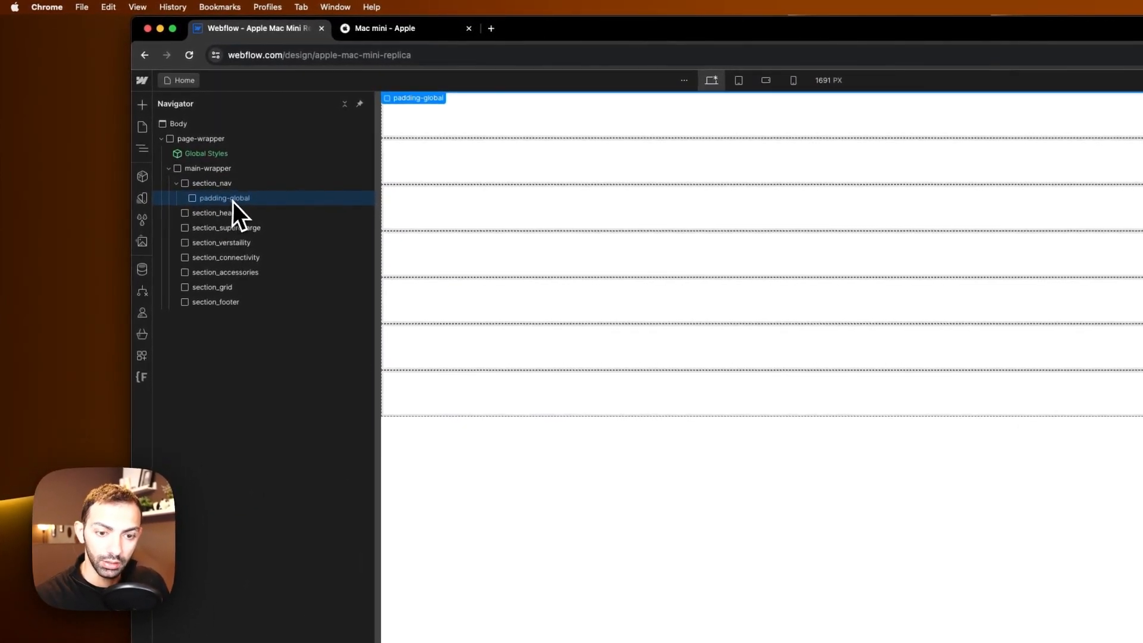
{"action": "left_click_drag", "start_coordinate": [224, 205], "coordinate": [206, 169]}
Step: Add a Div Block inside padding-global and give it the container-large class
{"action": "left_click", "coordinate": [225, 209]}
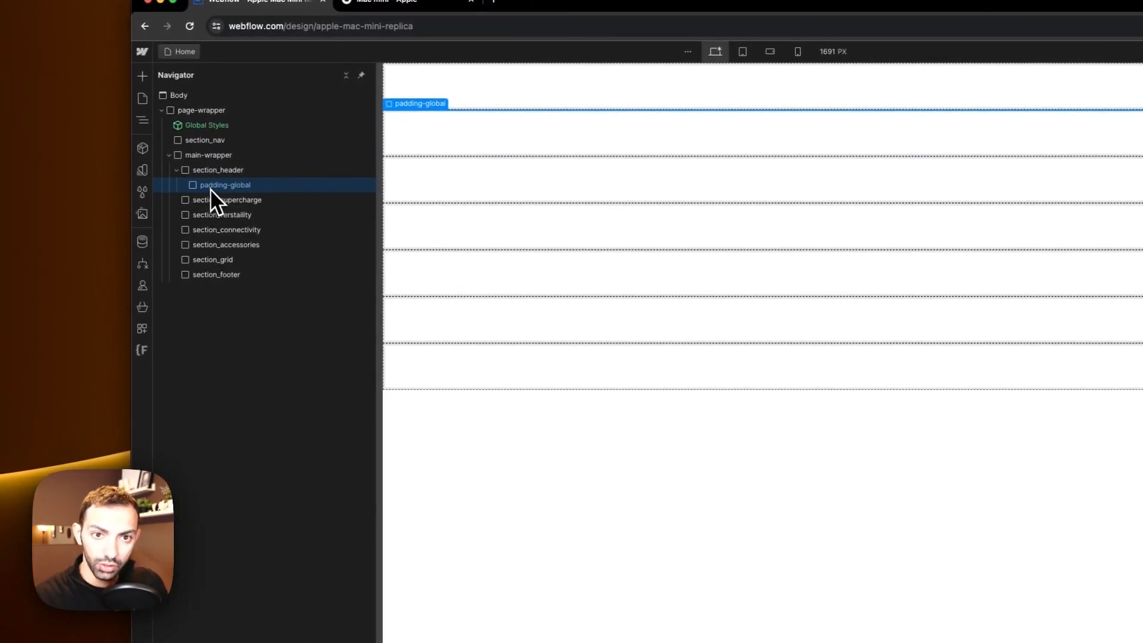
{"action": "key", "text": "a"}
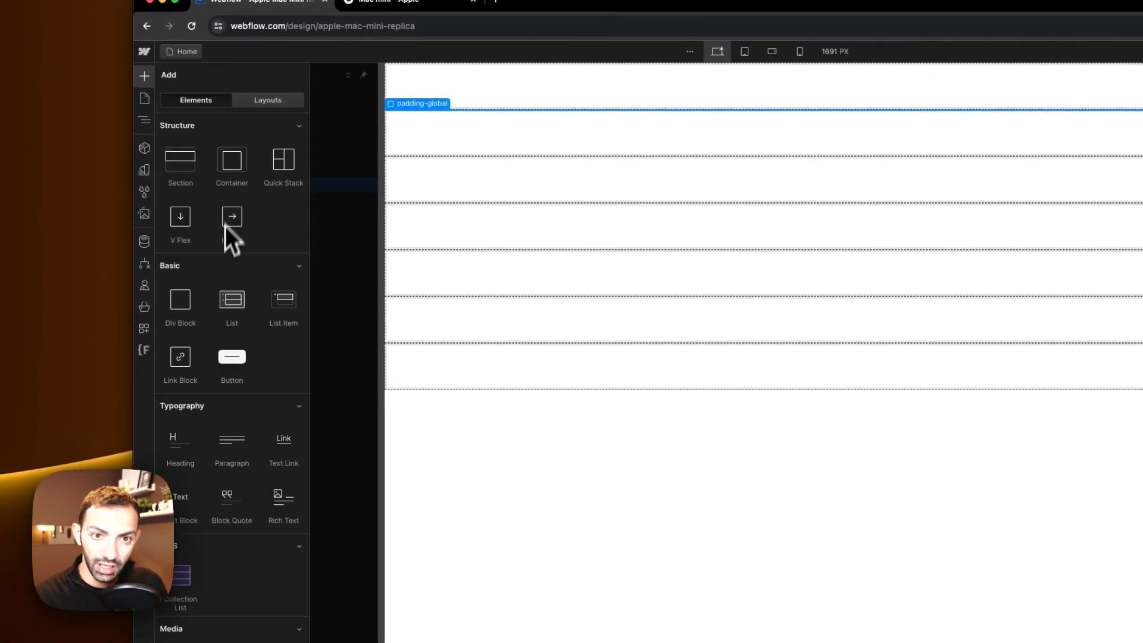
{"action": "left_click", "coordinate": [180, 308]}
{"action": "left_click", "coordinate": [1142, 159]}
{"action": "type", "text": "c"}
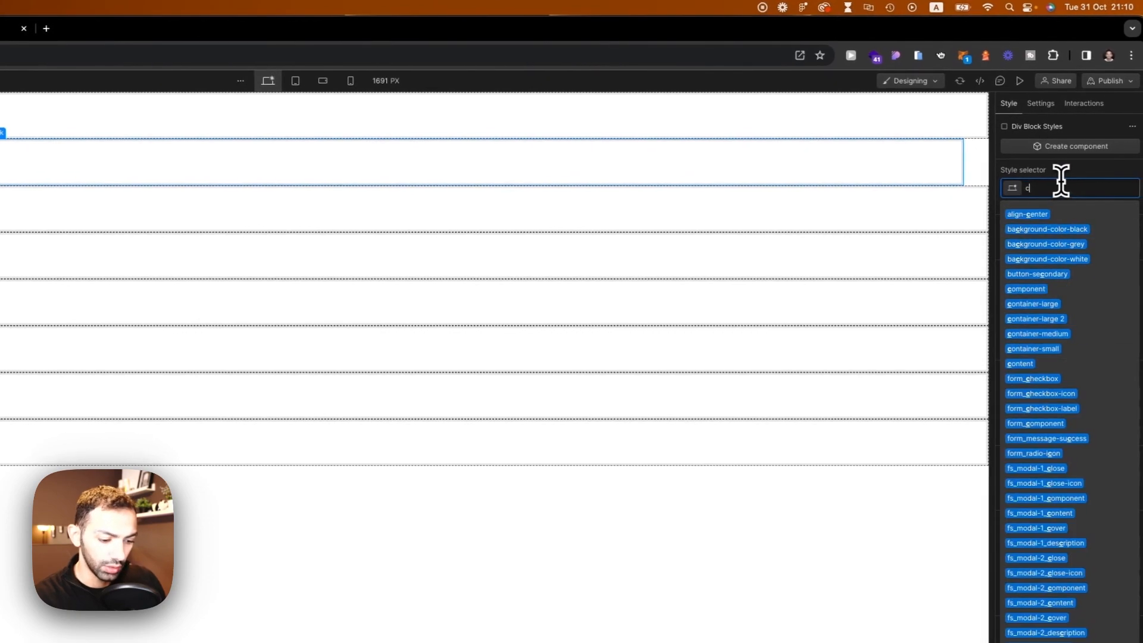
{"action": "type", "text": "ontaine"}
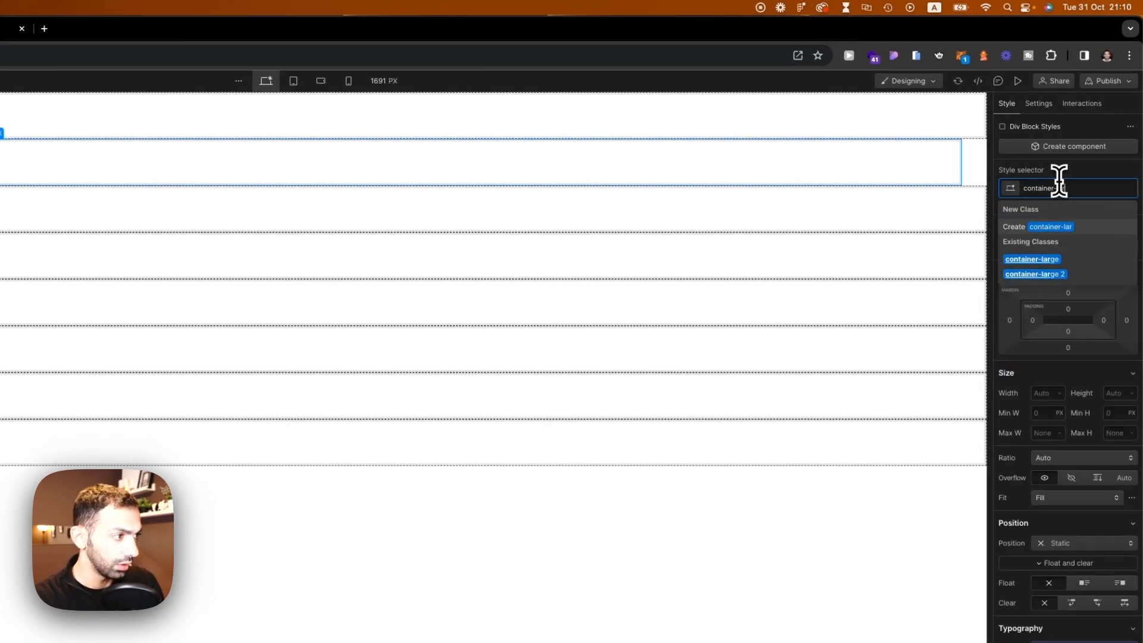
{"action": "type", "text": "r-lar"}
{"action": "left_click", "coordinate": [1048, 262]}
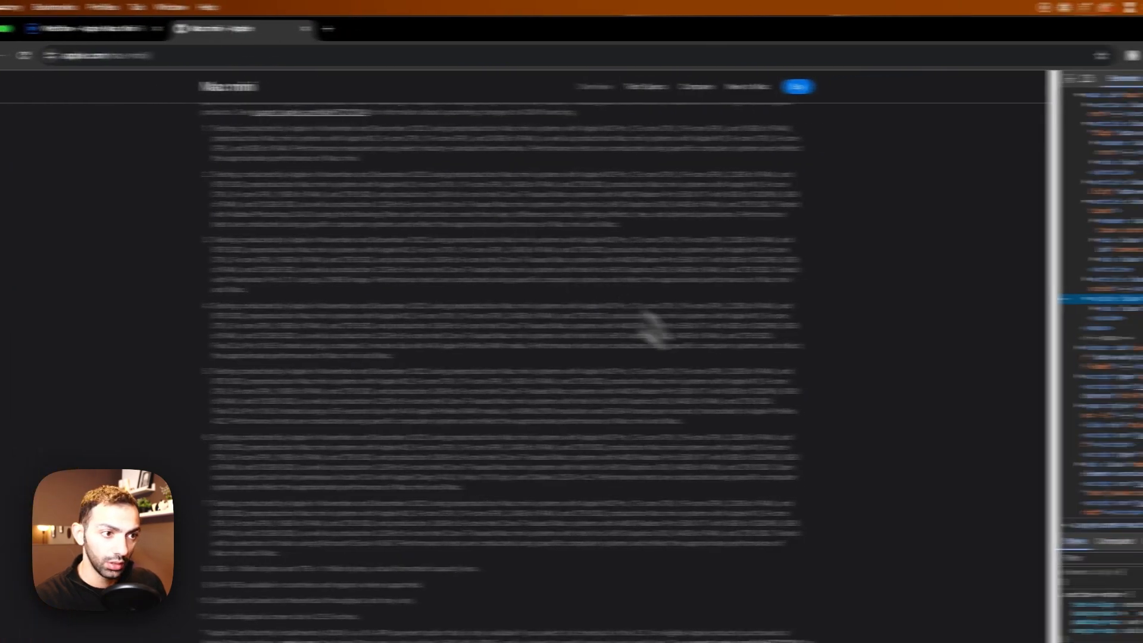
Step: Step through the Home page sections in the navigator to check their nesting
{"action": "left_click", "coordinate": [178, 214]}
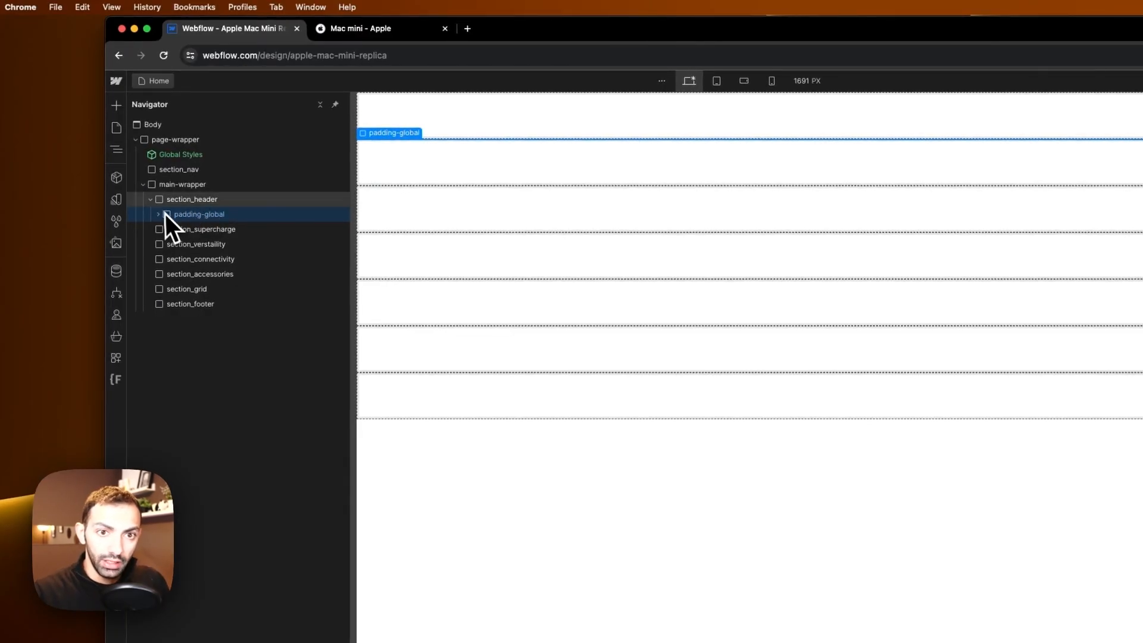
{"action": "left_click", "coordinate": [158, 214]}
{"action": "left_click", "coordinate": [194, 229]}
{"action": "left_click", "coordinate": [201, 219]}
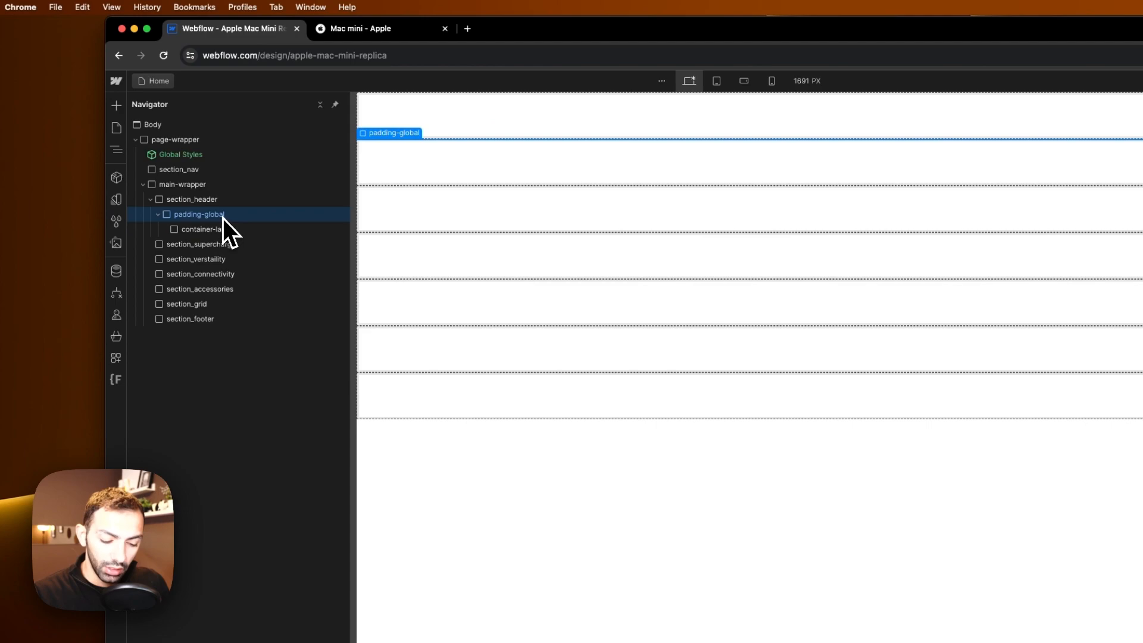
{"action": "left_click", "coordinate": [202, 248]}
{"action": "left_click", "coordinate": [205, 259]}
{"action": "left_click", "coordinate": [207, 274]}
{"action": "left_click", "coordinate": [206, 290]}
{"action": "left_click", "coordinate": [205, 304]}
{"action": "left_click", "coordinate": [204, 320]}
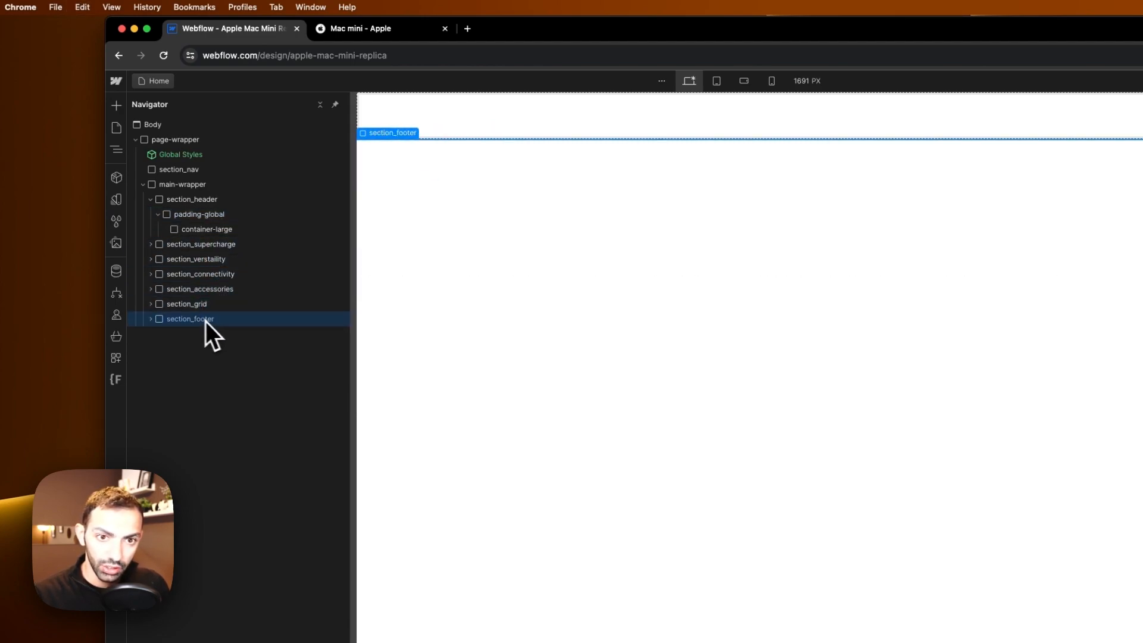
{"action": "left_click", "coordinate": [152, 124]}
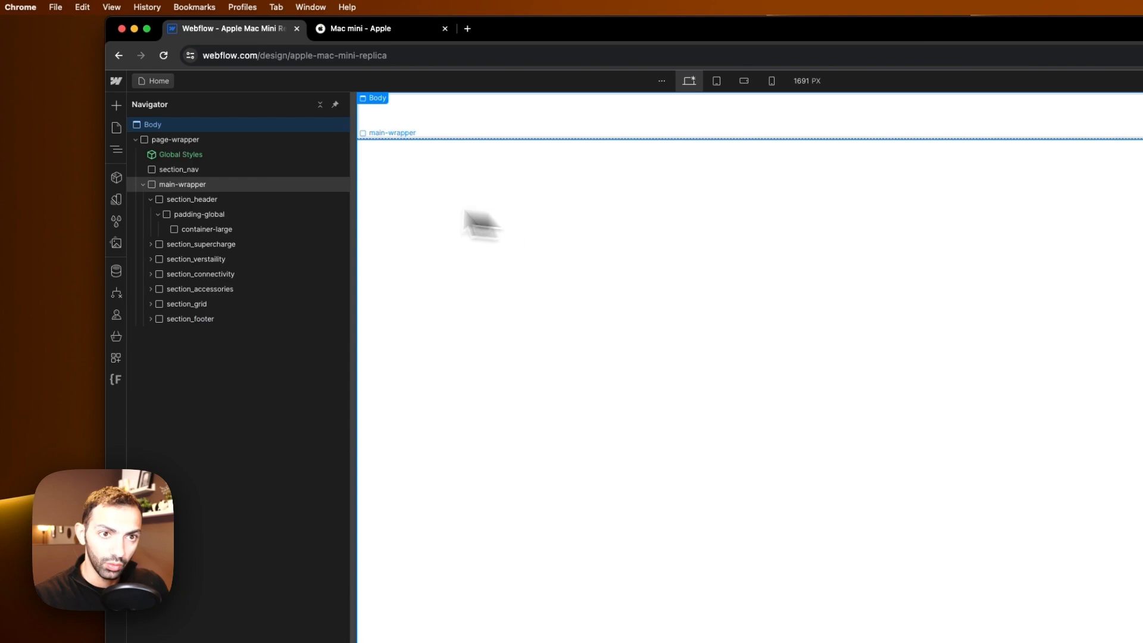
{"action": "left_click", "coordinate": [202, 231]}
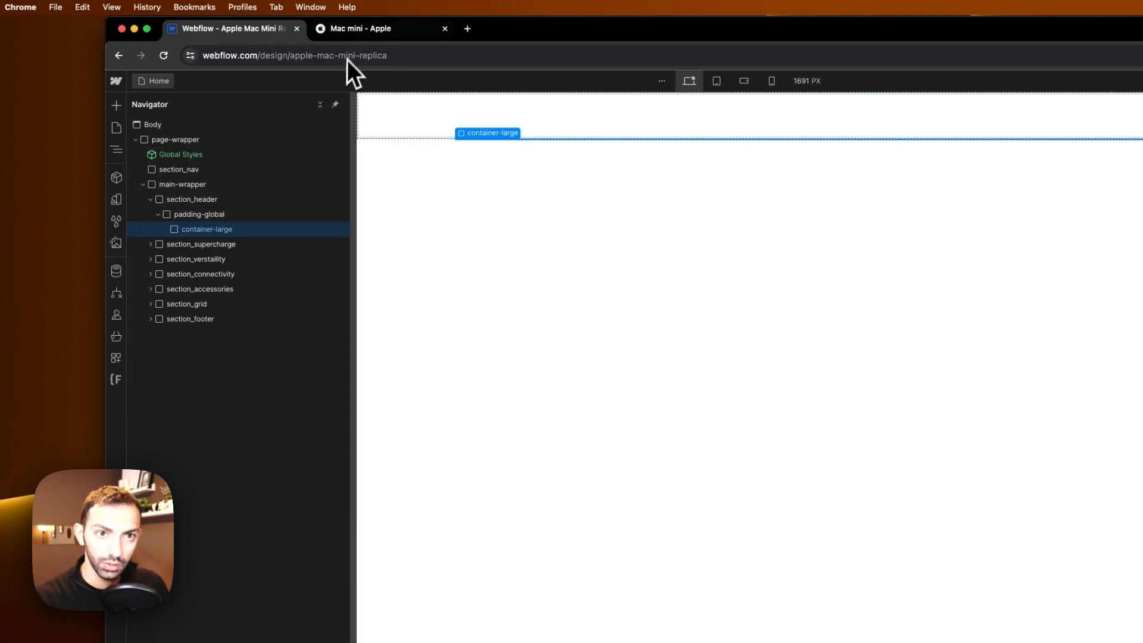
{"action": "left_click", "coordinate": [357, 28]}
{"action": "scroll", "coordinate": [684, 411], "scroll_direction": "up", "scroll_amount": 15}
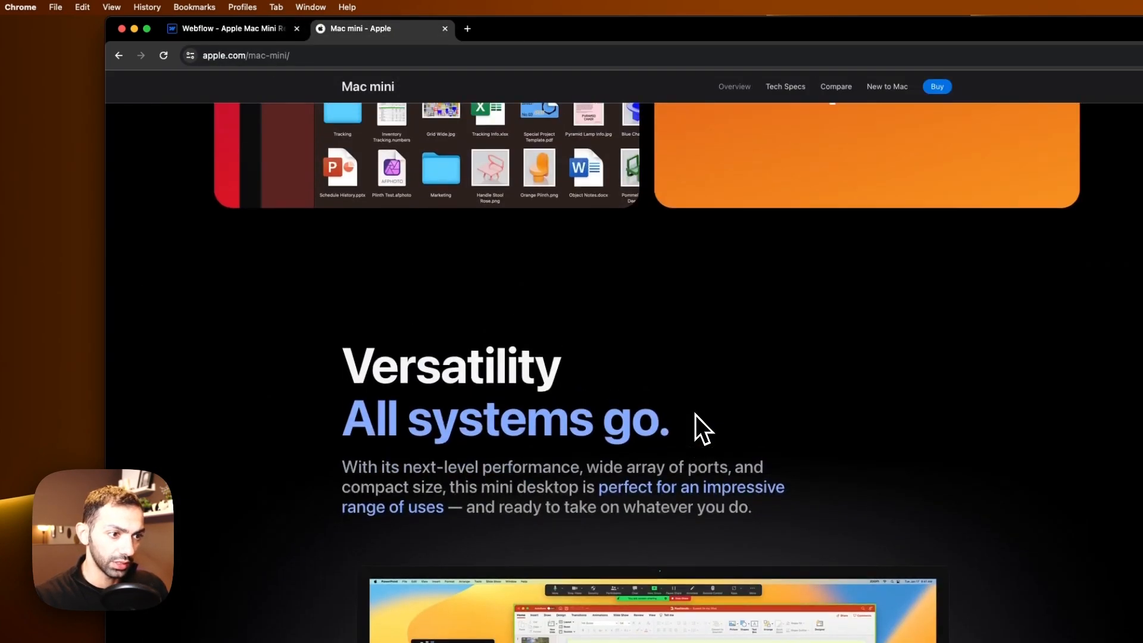